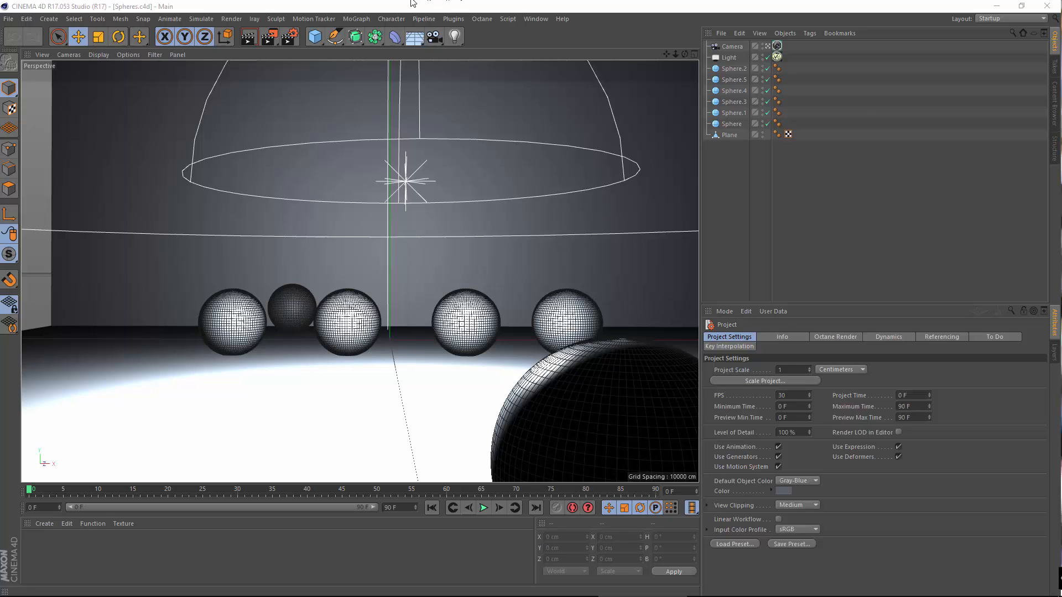
Step: Set the render output resolution to 800 x 600 pixels in the render settings
{"action": "left_click", "coordinate": [290, 39]}
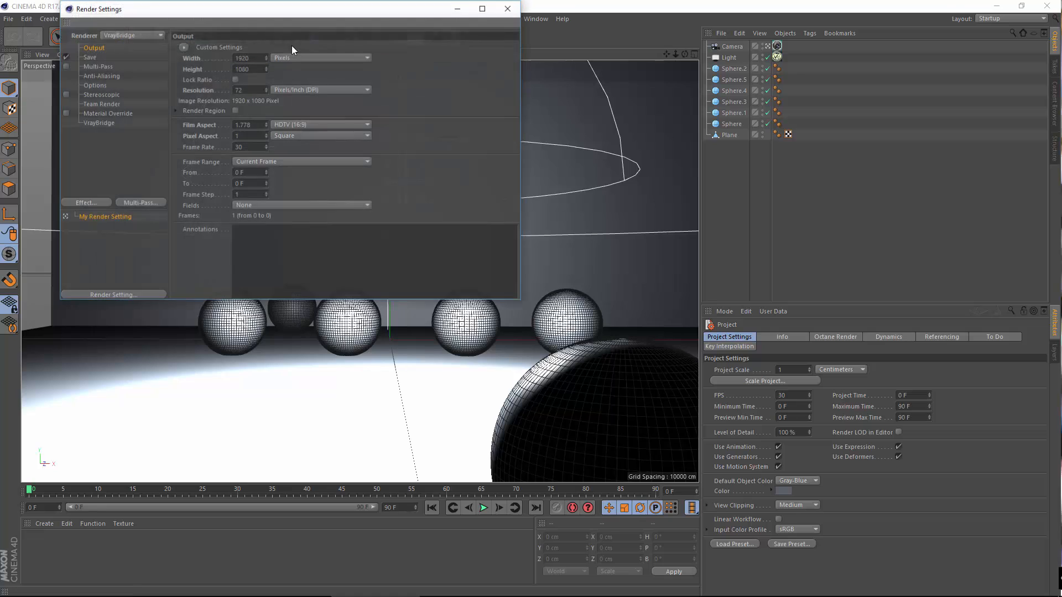
{"action": "left_click_drag", "start_coordinate": [290, 12], "coordinate": [496, 105]}
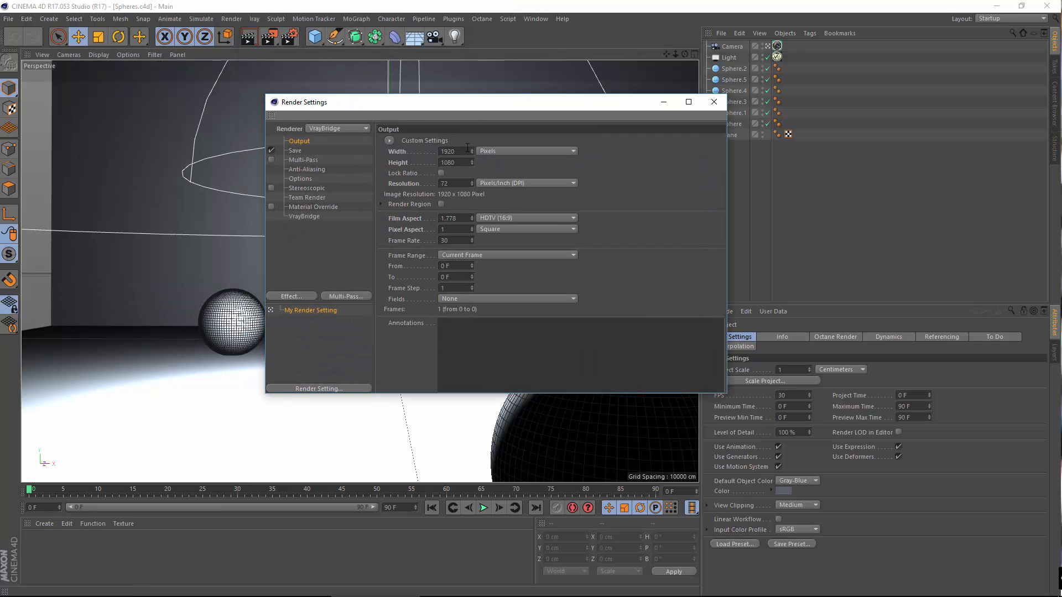
{"action": "left_click_drag", "start_coordinate": [272, 145], "coordinate": [274, 144]}
{"action": "type", "text": "800"}
{"action": "key", "text": "Tab"}
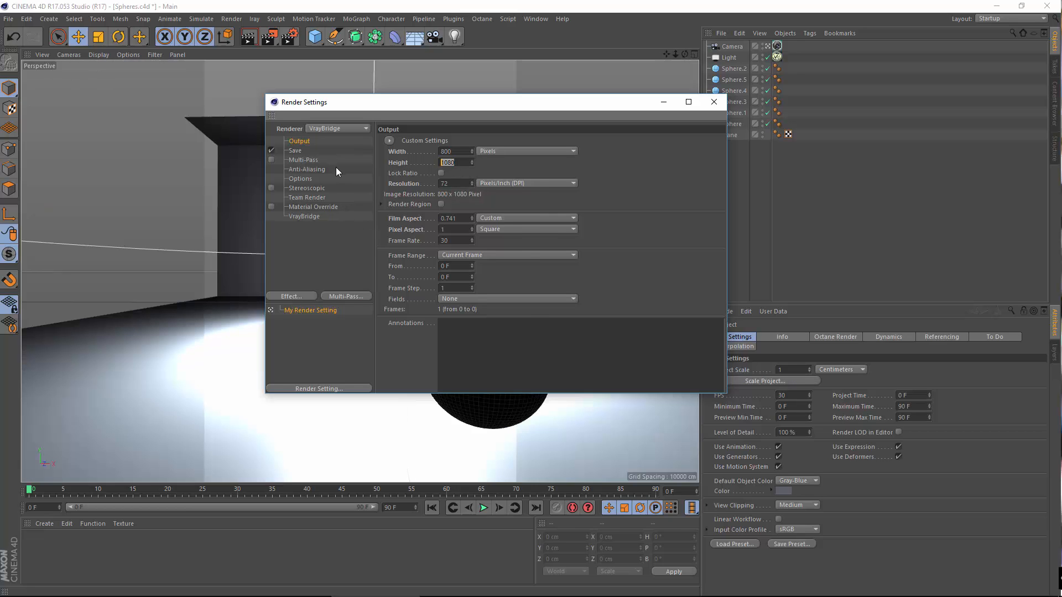
{"action": "type", "text": "600"}
{"action": "key", "text": "Return"}
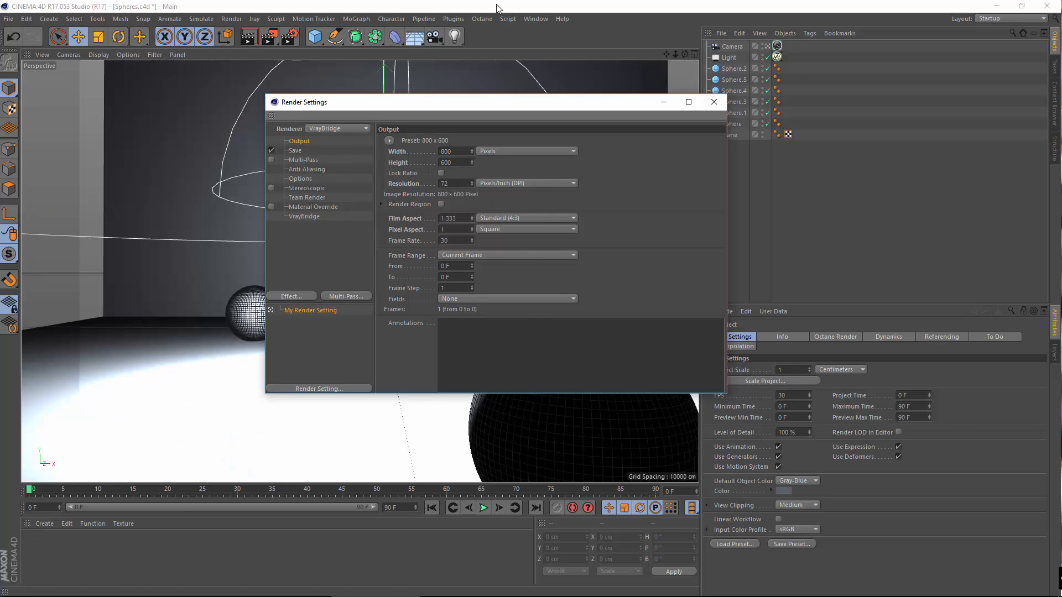
{"action": "left_click", "coordinate": [714, 102]}
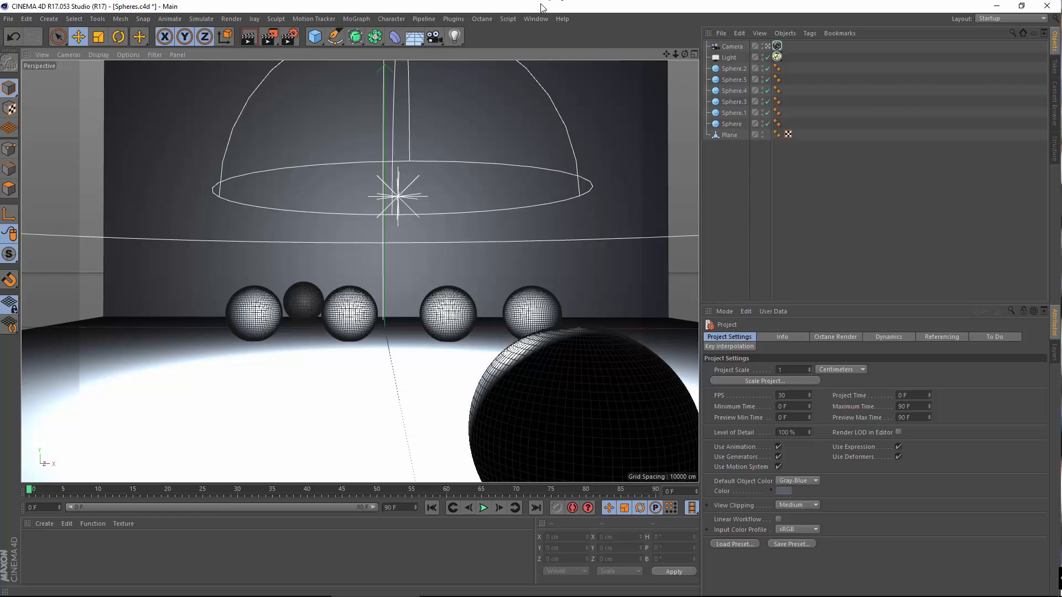
{"action": "left_click_drag", "start_coordinate": [29, 494], "coordinate": [805, 519]}
{"action": "left_click_drag", "start_coordinate": [0, 500], "coordinate": [1, 513]}
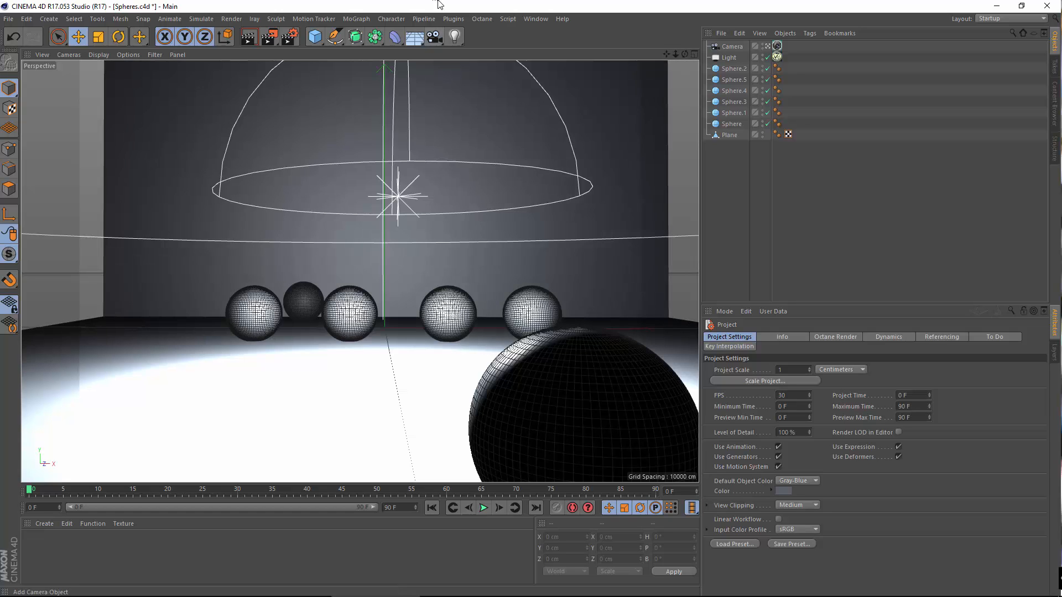
Step: Reframe the scene camera to a closer, raised, angled shot of the row of spheres
{"action": "left_click", "coordinate": [732, 46]}
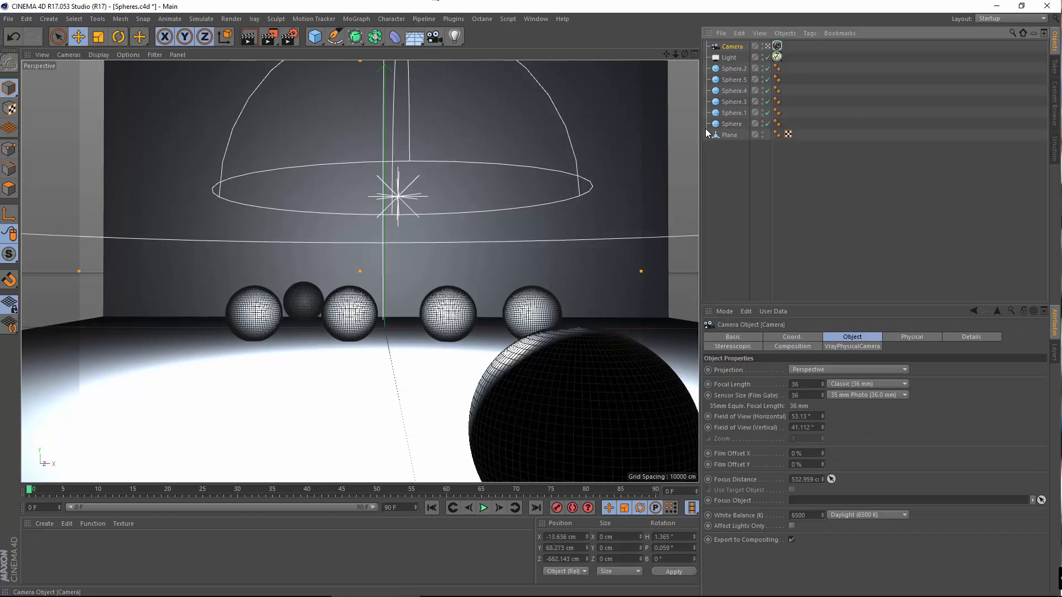
{"action": "left_click_drag", "start_coordinate": [636, 268], "coordinate": [539, 228], "text": "alt"}
{"action": "right_click_drag", "start_coordinate": [539, 228], "coordinate": [547, 247], "text": "alt"}
{"action": "left_click_drag", "start_coordinate": [546, 247], "coordinate": [543, 234], "text": "alt"}
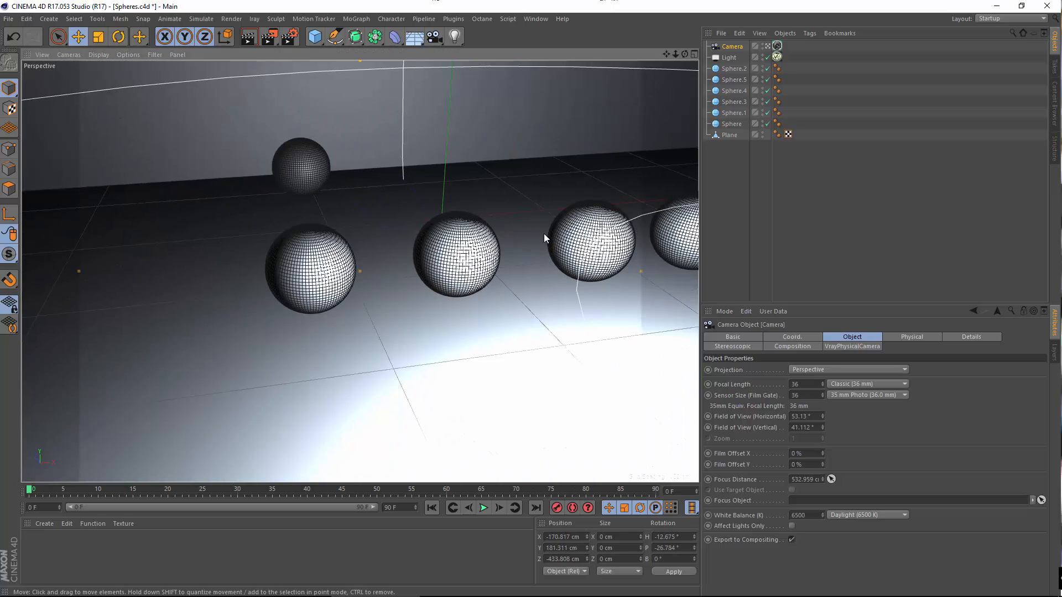
{"action": "middle_click_drag", "start_coordinate": [543, 233], "coordinate": [466, 270], "text": "alt"}
{"action": "right_click_drag", "start_coordinate": [493, 290], "coordinate": [511, 288], "text": "alt"}
{"action": "left_click_drag", "start_coordinate": [511, 292], "coordinate": [463, 275], "text": "alt"}
{"action": "middle_click_drag", "start_coordinate": [462, 275], "coordinate": [489, 258], "text": "alt"}
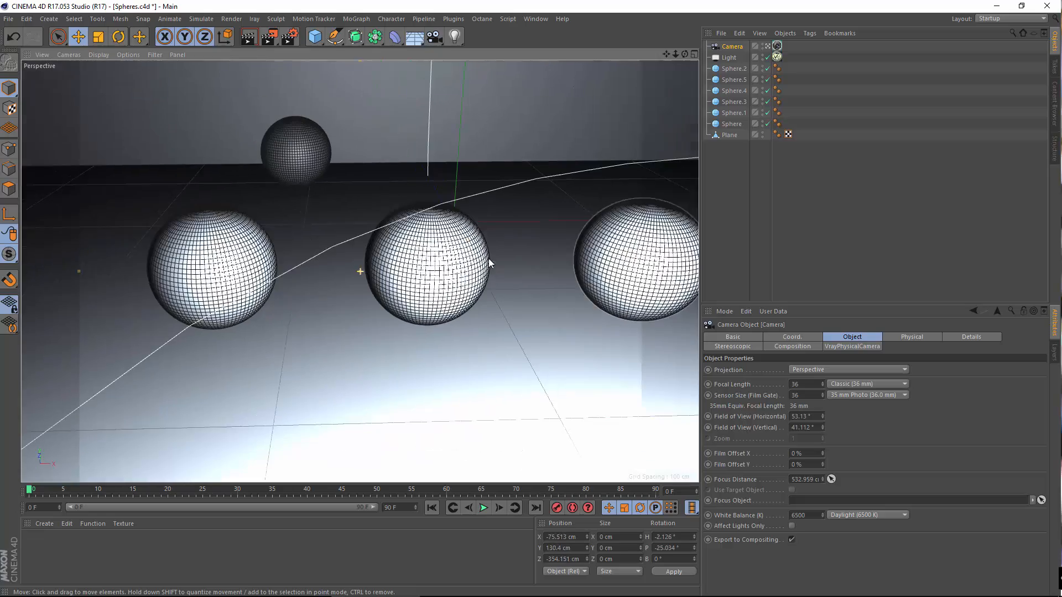
{"action": "right_click_drag", "start_coordinate": [489, 258], "coordinate": [447, 288], "text": "alt"}
{"action": "left_click_drag", "start_coordinate": [446, 289], "coordinate": [500, 283], "text": "alt"}
{"action": "middle_click_drag", "start_coordinate": [422, 290], "coordinate": [421, 268], "text": "alt"}
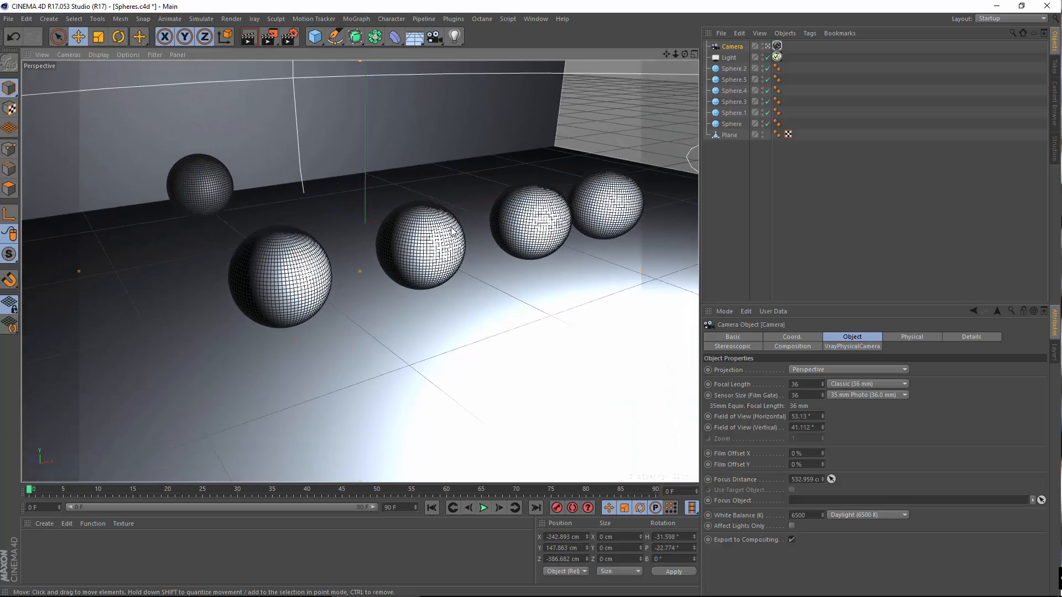
{"action": "left_click_drag", "start_coordinate": [420, 268], "coordinate": [383, 316], "text": "alt"}
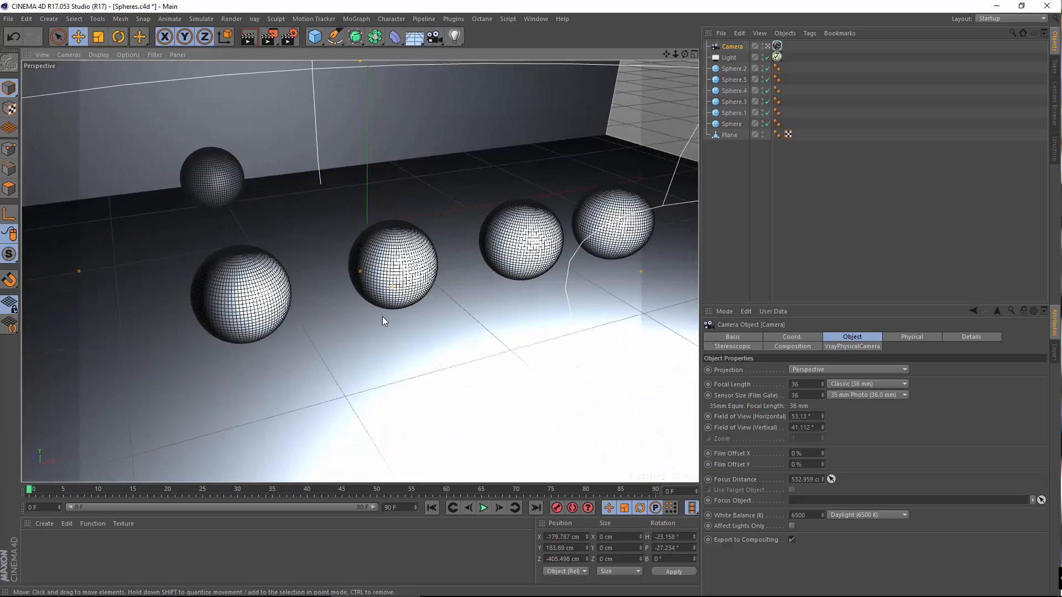
{"action": "right_click_drag", "start_coordinate": [382, 316], "coordinate": [447, 270], "text": "alt"}
{"action": "left_click_drag", "start_coordinate": [447, 270], "coordinate": [458, 245], "text": "alt"}
{"action": "middle_click_drag", "start_coordinate": [487, 250], "coordinate": [530, 248], "text": "alt"}
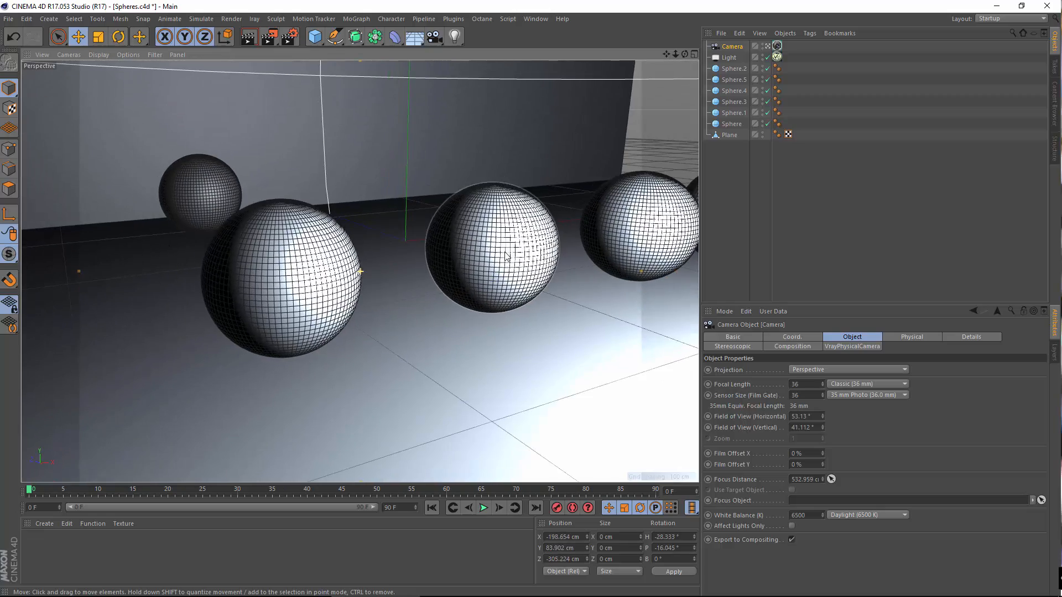
{"action": "left_click_drag", "start_coordinate": [530, 249], "coordinate": [518, 273], "text": "alt"}
{"action": "right_click_drag", "start_coordinate": [504, 239], "coordinate": [408, 310], "text": "alt"}
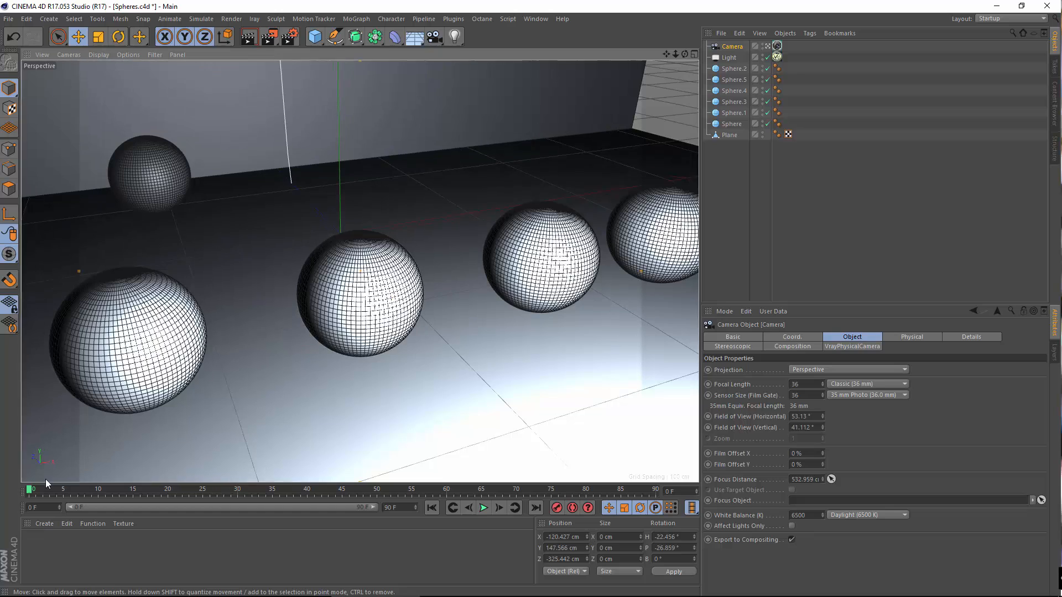
Step: Create a VRayAdvancedMaterial from the VrayBridge shaders and open it in the Material Editor
{"action": "left_click", "coordinate": [43, 524]}
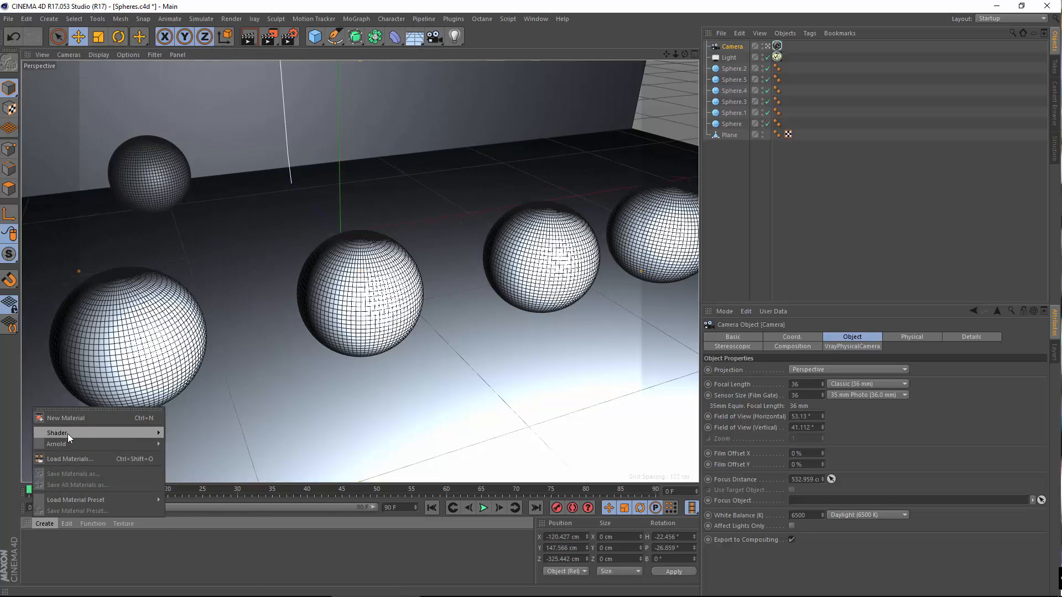
{"action": "mouse_move", "coordinate": [67, 434]}
{"action": "mouse_move", "coordinate": [210, 412]}
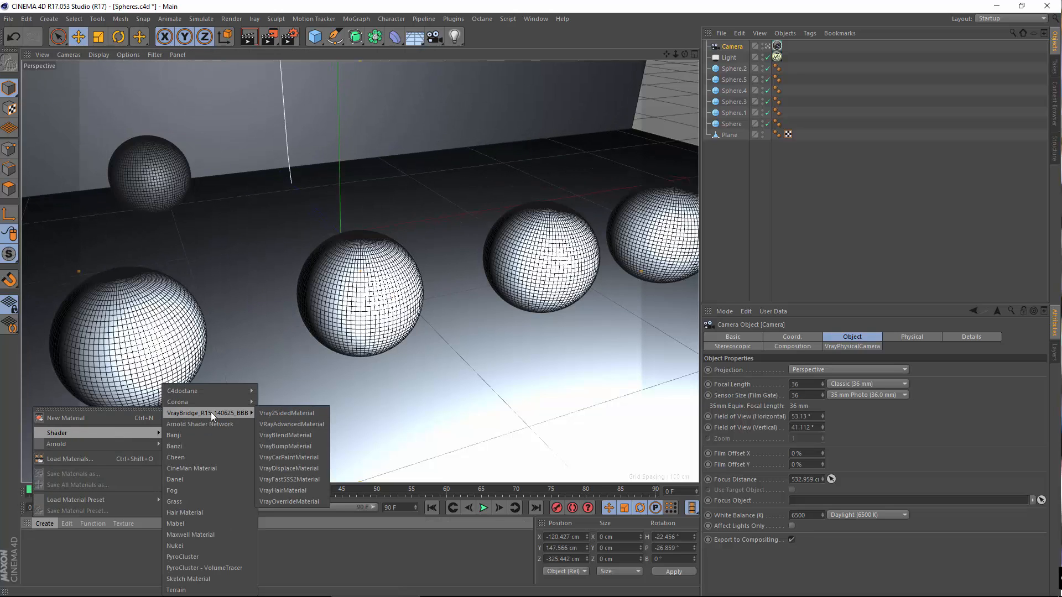
{"action": "left_click", "coordinate": [287, 425]}
{"action": "double_click", "coordinate": [34, 553]}
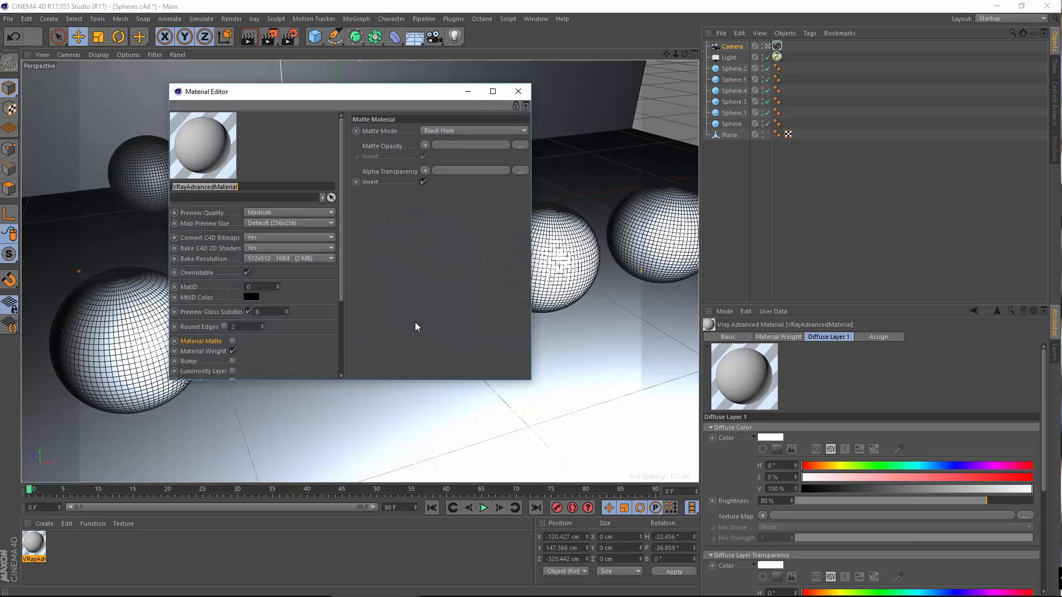
Step: Load textureGrid_1k.jpg from the Chapter 10 folder as the diffuse color texture map of the material's Diffuse Layer 1
{"action": "scroll", "coordinate": [318, 281], "scroll_direction": "down", "scroll_amount": 3}
{"action": "left_click", "coordinate": [200, 336]}
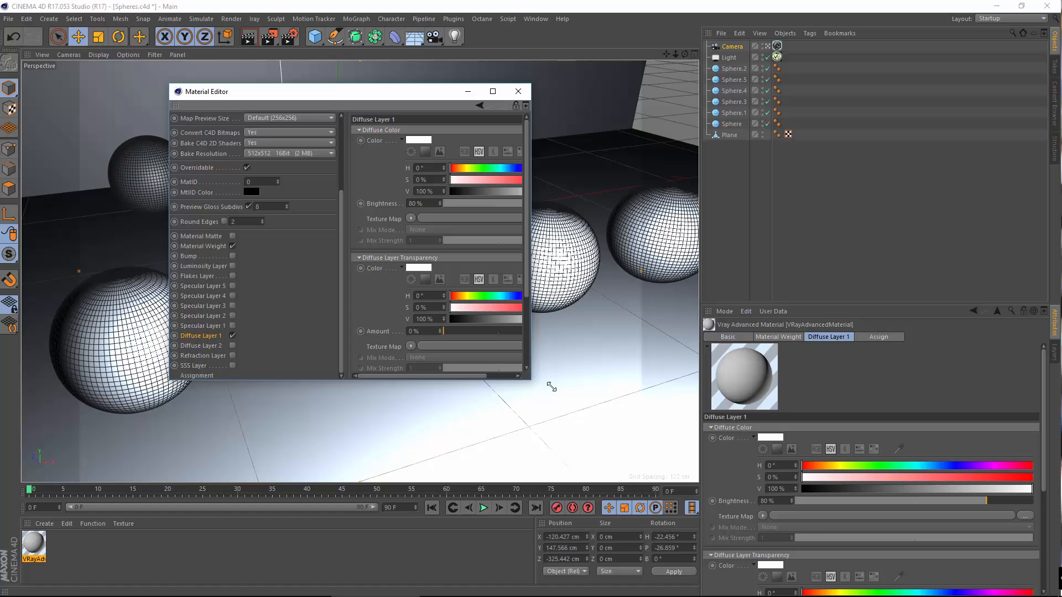
{"action": "left_click_drag", "start_coordinate": [530, 379], "coordinate": [744, 494]}
{"action": "left_click", "coordinate": [402, 219]}
{"action": "left_click", "coordinate": [421, 229]}
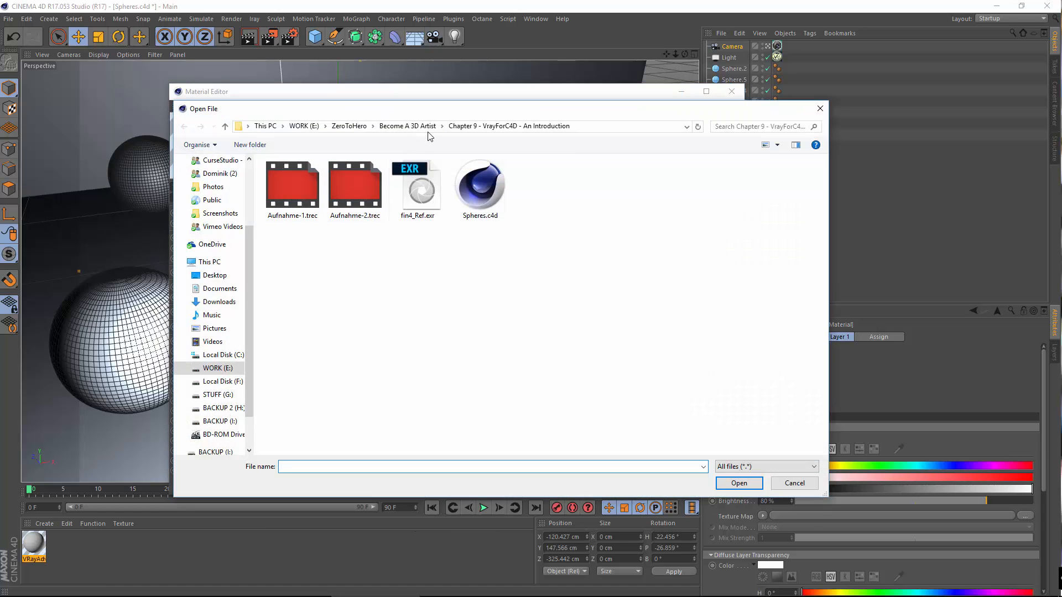
{"action": "left_click", "coordinate": [409, 126]}
{"action": "double_click", "coordinate": [343, 280]}
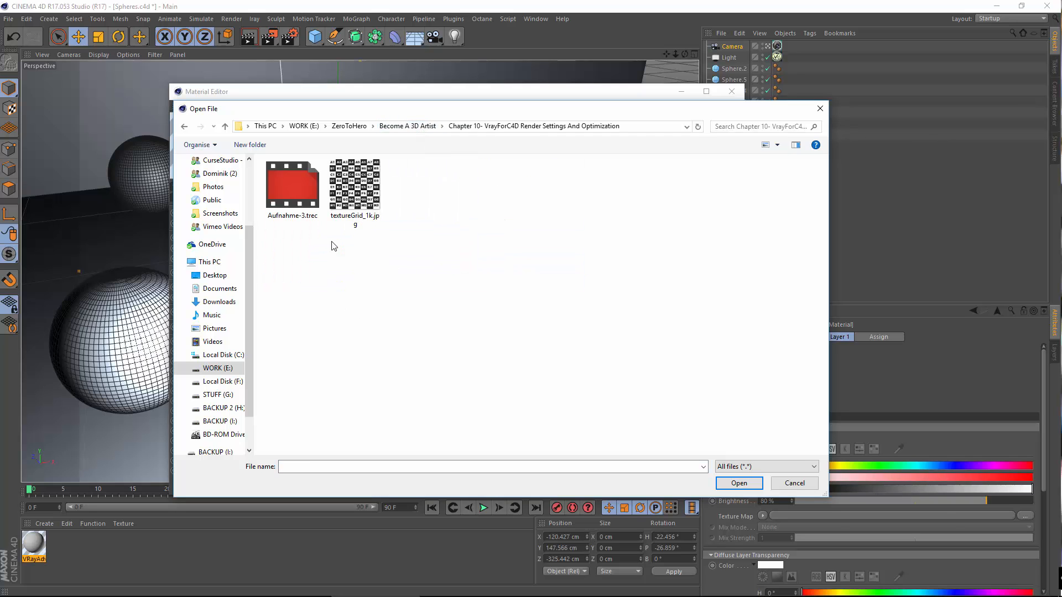
{"action": "double_click", "coordinate": [355, 188]}
{"action": "left_click", "coordinate": [593, 346]}
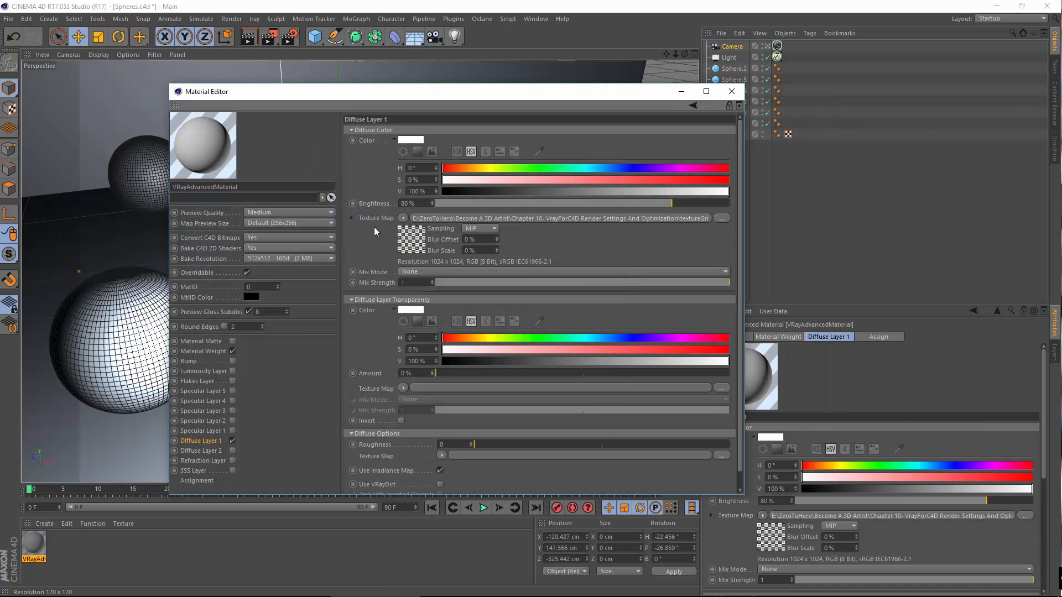
{"action": "left_click", "coordinate": [731, 92]}
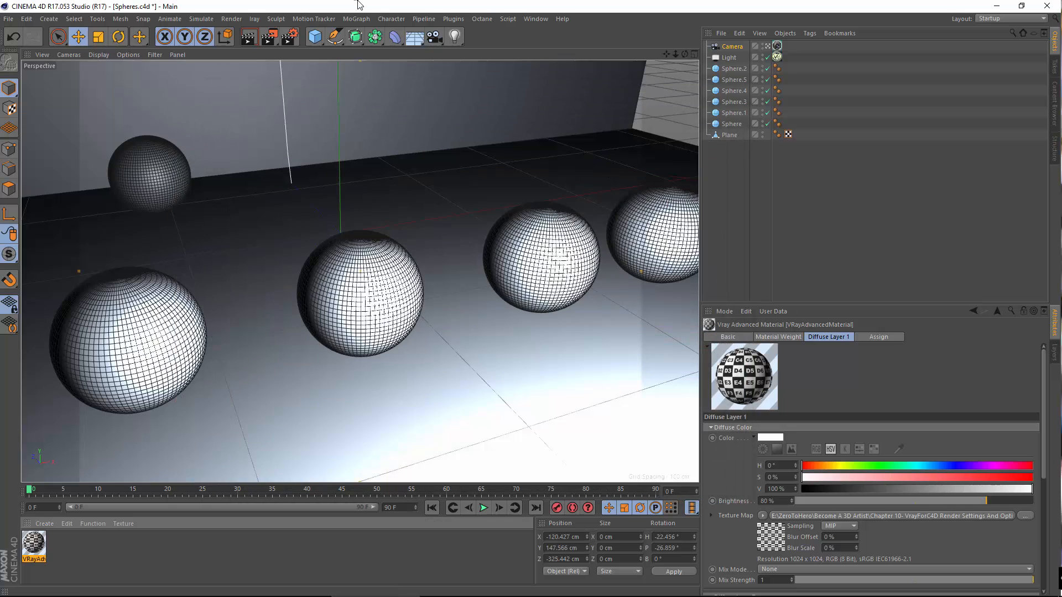
Step: Apply the grid-textured material to Sphere.1 in the front row and adjust the camera framing around it
{"action": "left_click_drag", "start_coordinate": [34, 543], "coordinate": [372, 302]}
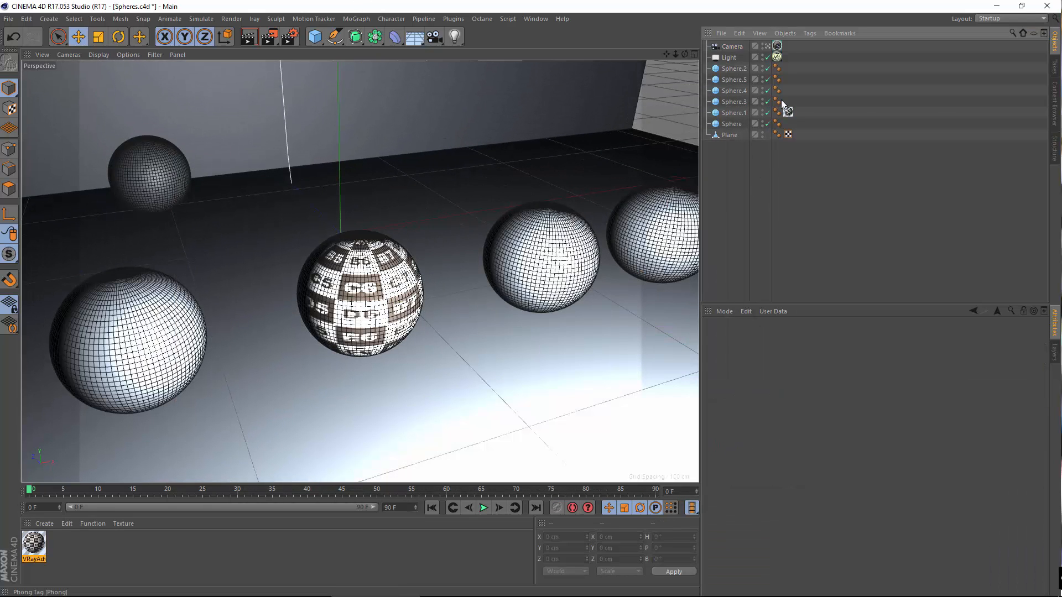
{"action": "scroll", "coordinate": [450, 320], "scroll_direction": "down", "scroll_amount": 3}
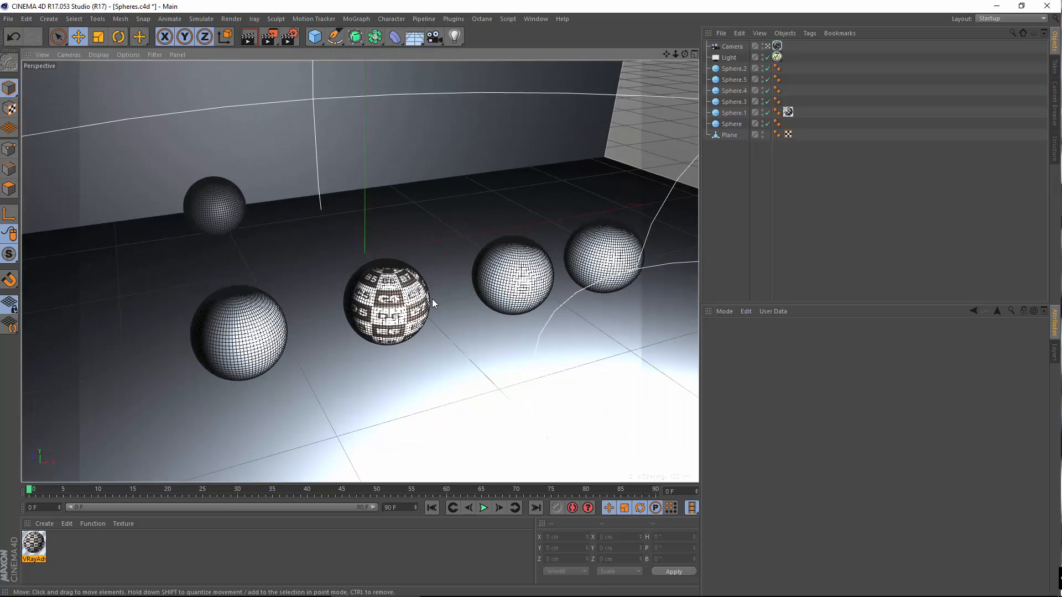
{"action": "middle_click_drag", "start_coordinate": [433, 299], "coordinate": [469, 269], "text": "alt"}
{"action": "scroll", "coordinate": [468, 270], "scroll_direction": "up", "scroll_amount": 3}
{"action": "left_click_drag", "start_coordinate": [388, 268], "coordinate": [400, 287], "text": "alt"}
{"action": "middle_click_drag", "start_coordinate": [397, 262], "coordinate": [396, 299], "text": "alt"}
{"action": "scroll", "coordinate": [396, 298], "scroll_direction": "down", "scroll_amount": 3}
{"action": "mouse_move", "coordinate": [396, 299]}
{"action": "left_mouse_down", "text": "alt"}
{"action": "mouse_move", "coordinate": [371, 299]}
{"action": "mouse_move", "coordinate": [401, 309]}
{"action": "left_mouse_up", "text": "alt"}
{"action": "scroll", "coordinate": [404, 311], "scroll_direction": "up", "scroll_amount": 3}
{"action": "scroll", "coordinate": [399, 308], "scroll_direction": "down", "scroll_amount": 1}
{"action": "scroll", "coordinate": [400, 312], "scroll_direction": "down", "scroll_amount": 2}
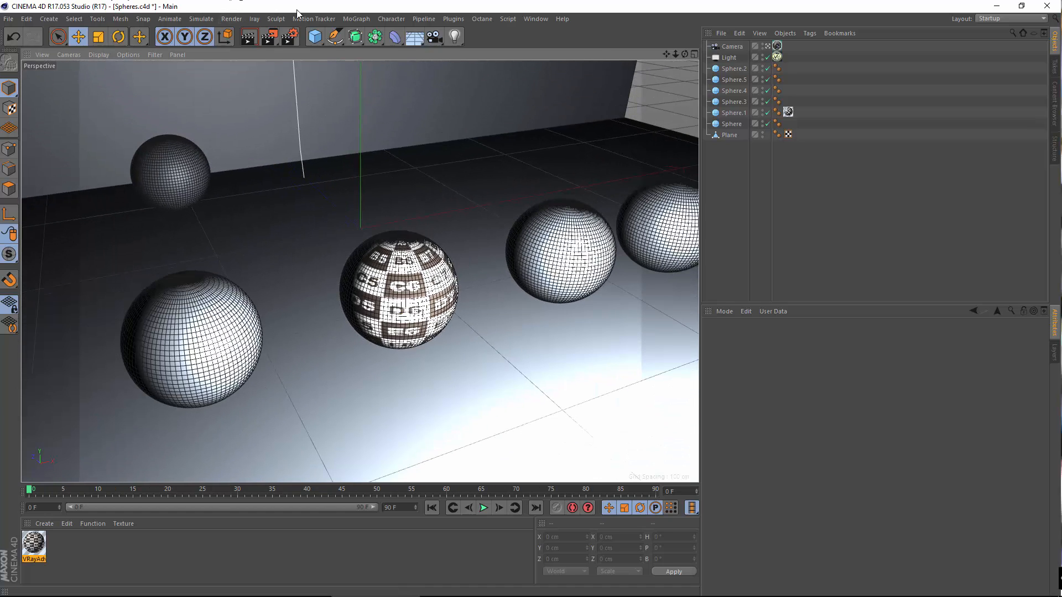
Step: Open the V-Ray Multipass Manager from the VrayBridge plugin and place its window over the viewport
{"action": "left_click", "coordinate": [449, 18]}
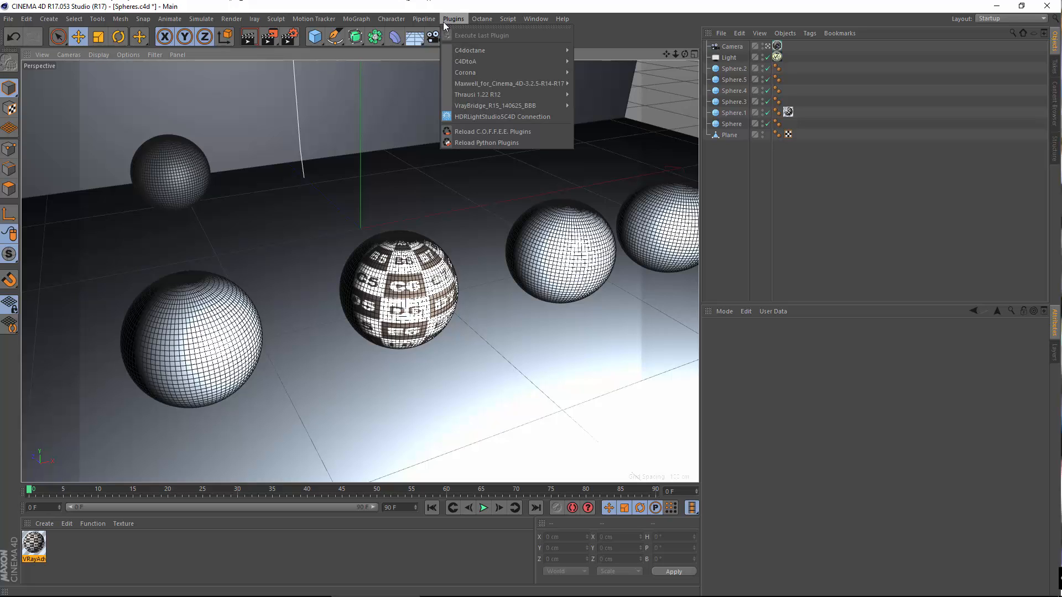
{"action": "mouse_move", "coordinate": [513, 106]}
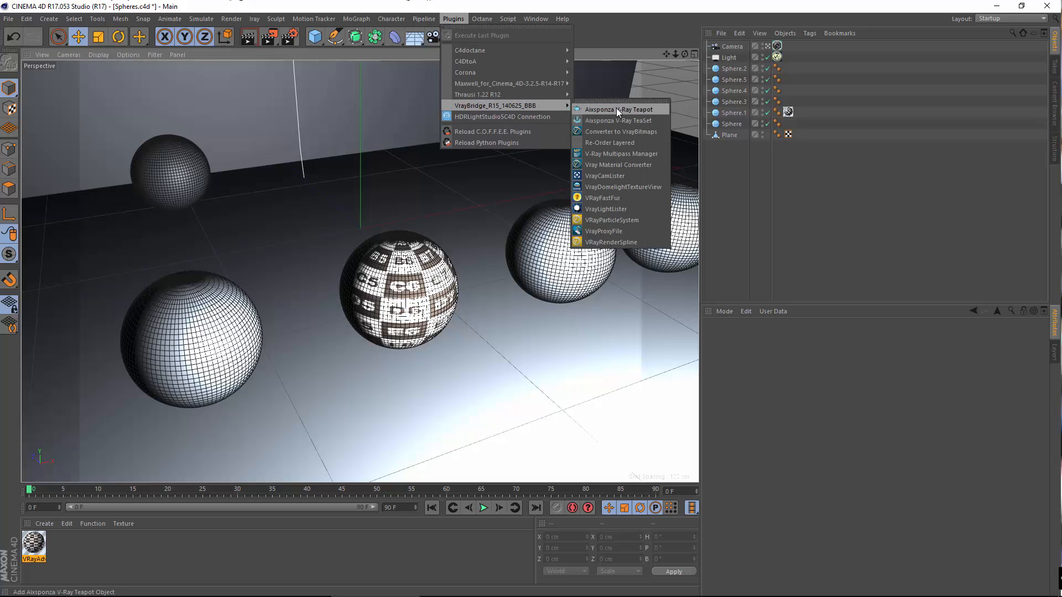
{"action": "left_click", "coordinate": [638, 156]}
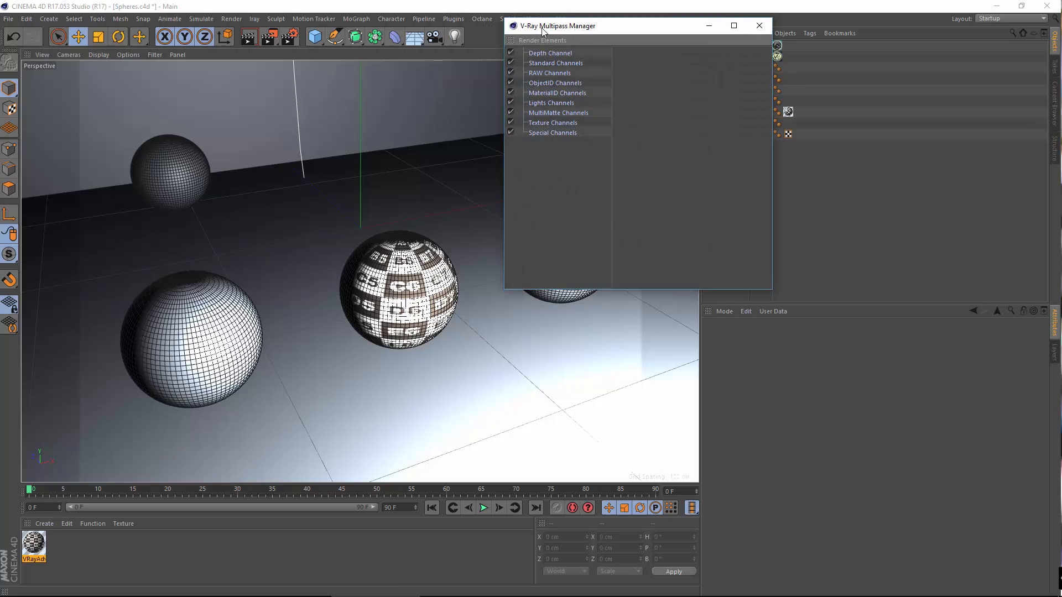
{"action": "left_click_drag", "start_coordinate": [542, 32], "coordinate": [398, 93]}
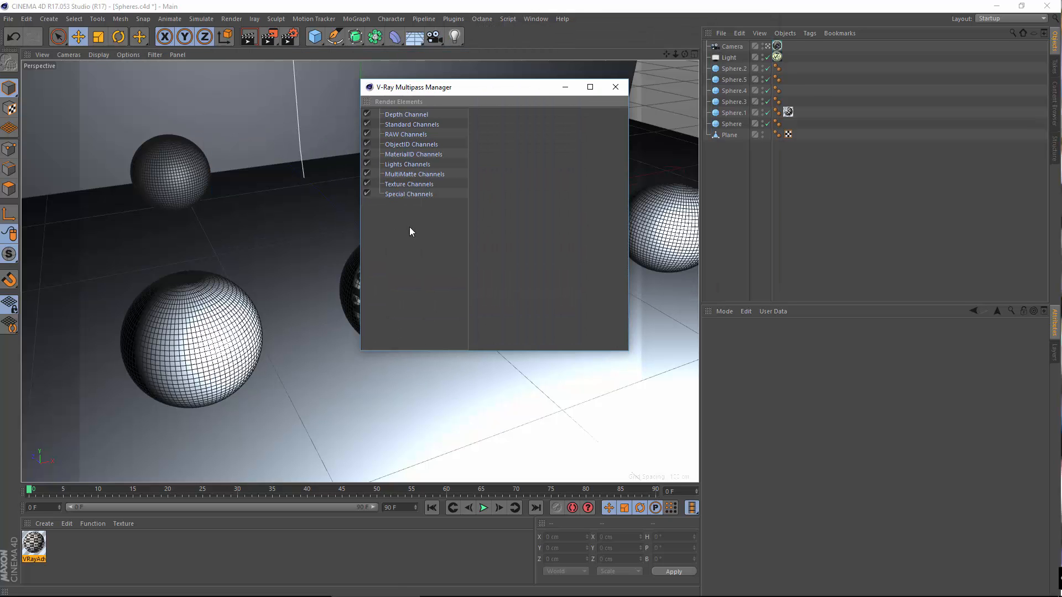
Step: Add the Lighting and GI standard channels to the multipass render elements
{"action": "left_click", "coordinate": [378, 102]}
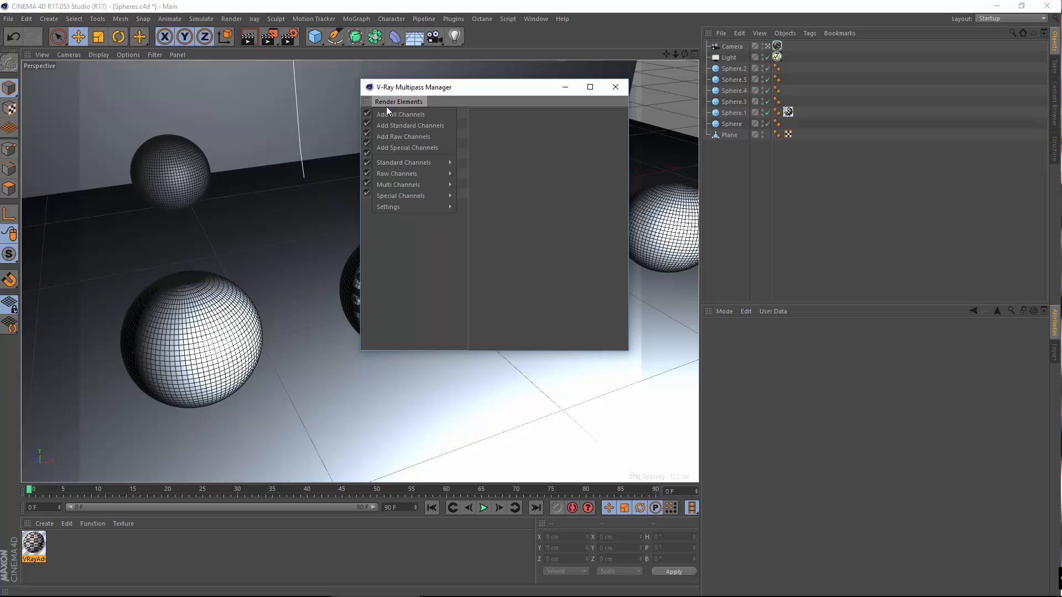
{"action": "mouse_move", "coordinate": [420, 164]}
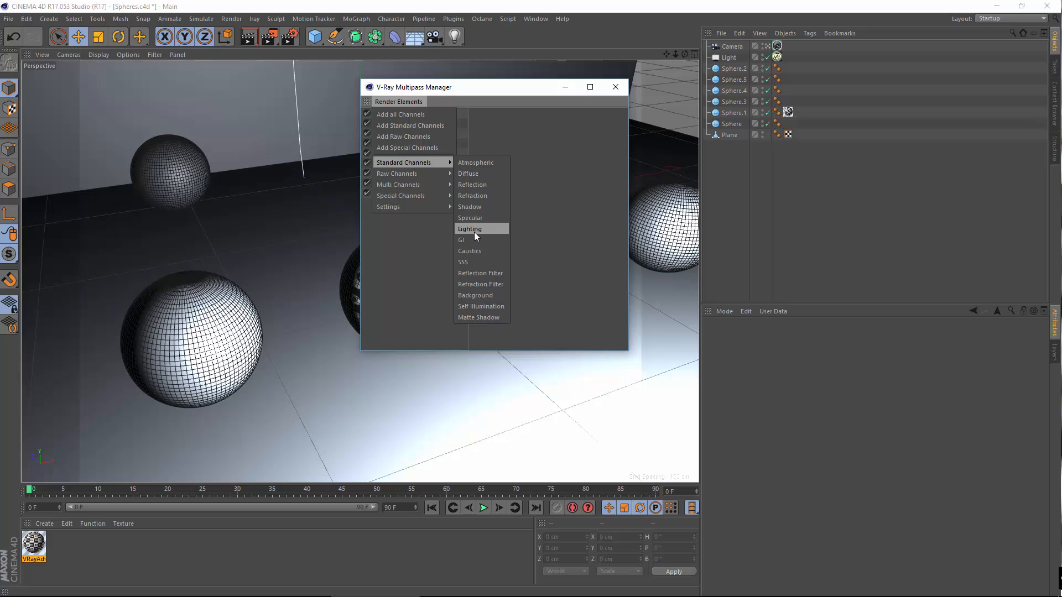
{"action": "left_click", "coordinate": [493, 230]}
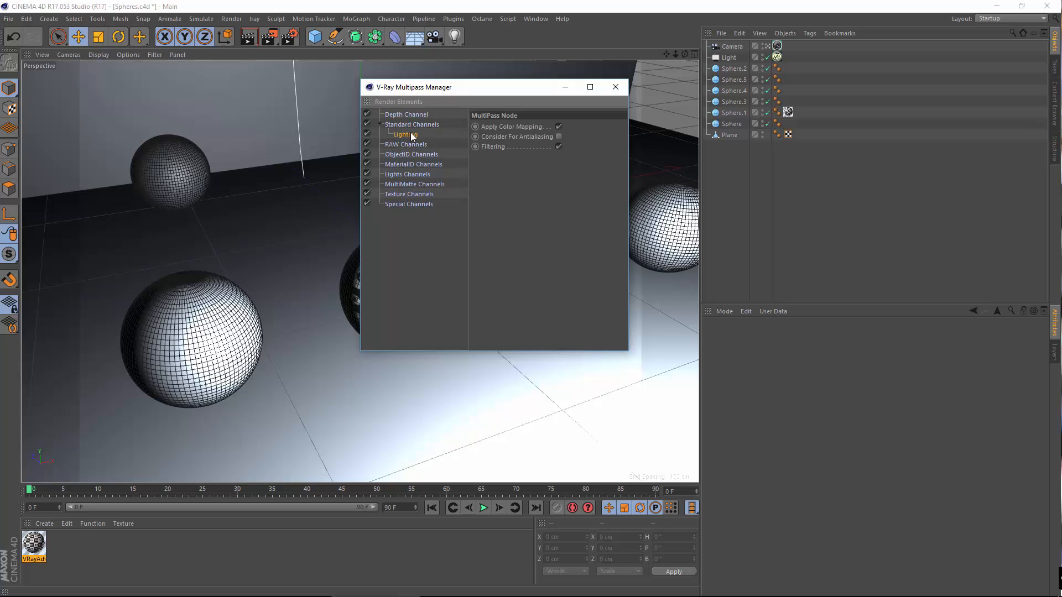
{"action": "left_click", "coordinate": [412, 104]}
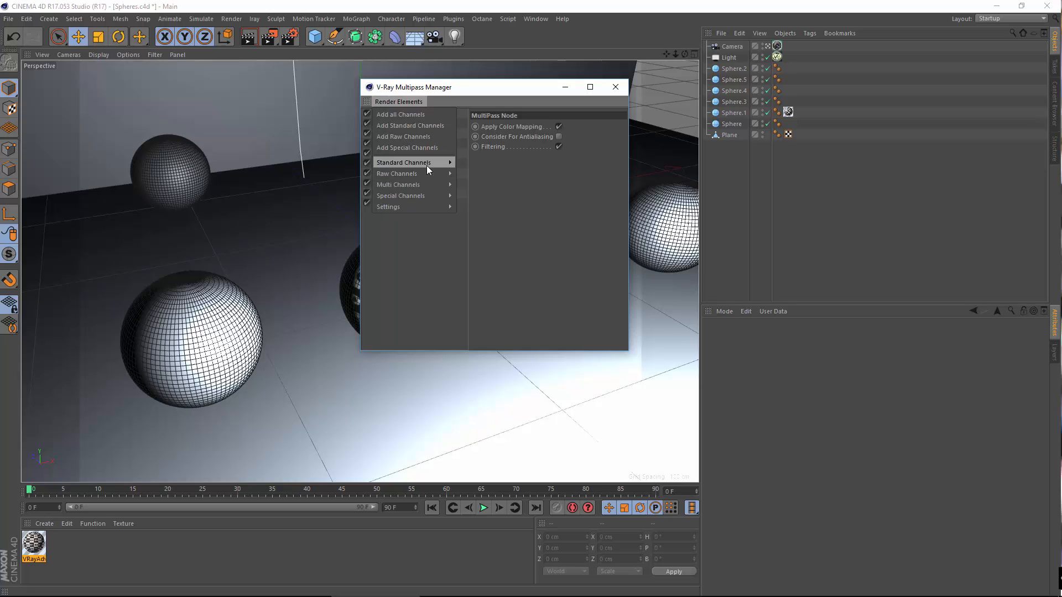
{"action": "mouse_move", "coordinate": [427, 165]}
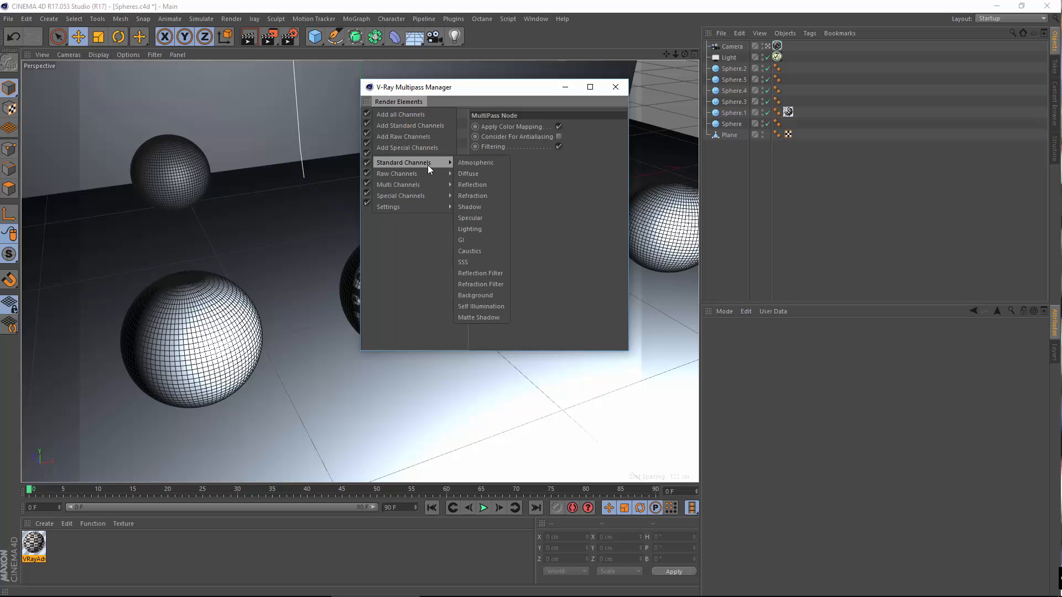
{"action": "left_click", "coordinate": [473, 240]}
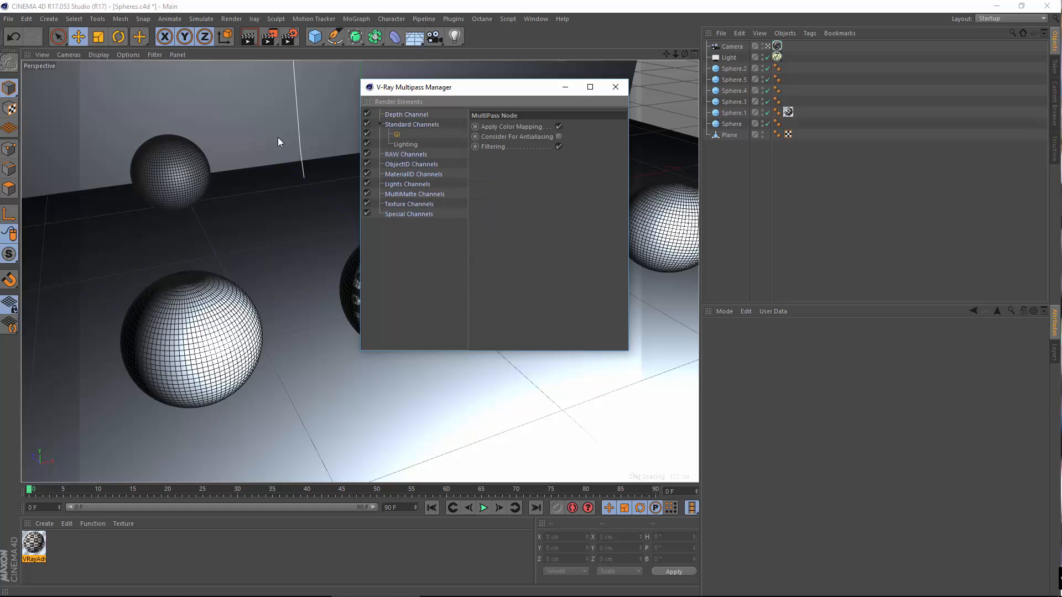
Step: Add the Reflection and Specular standard channels to the multipass render elements
{"action": "left_click", "coordinate": [392, 101]}
{"action": "mouse_move", "coordinate": [412, 163]}
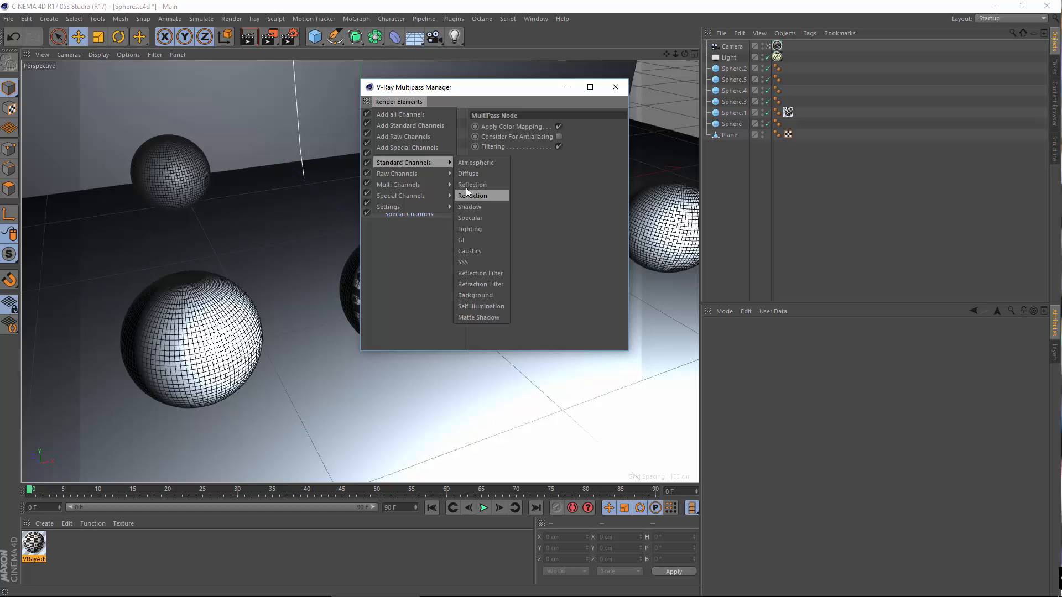
{"action": "left_click", "coordinate": [485, 187]}
{"action": "left_click", "coordinate": [399, 101]}
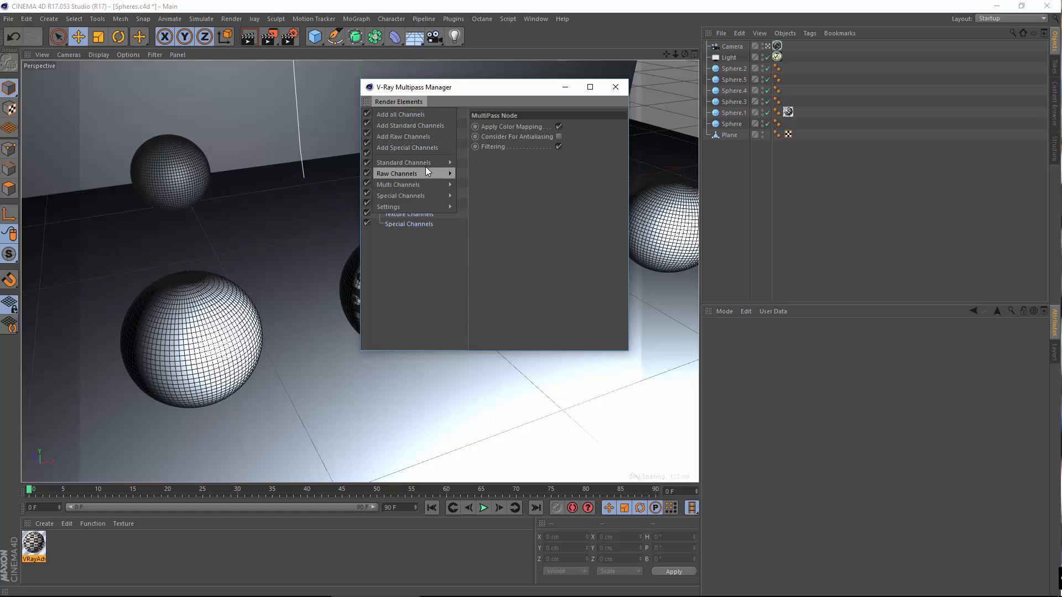
{"action": "mouse_move", "coordinate": [430, 162]}
{"action": "left_click", "coordinate": [471, 217]}
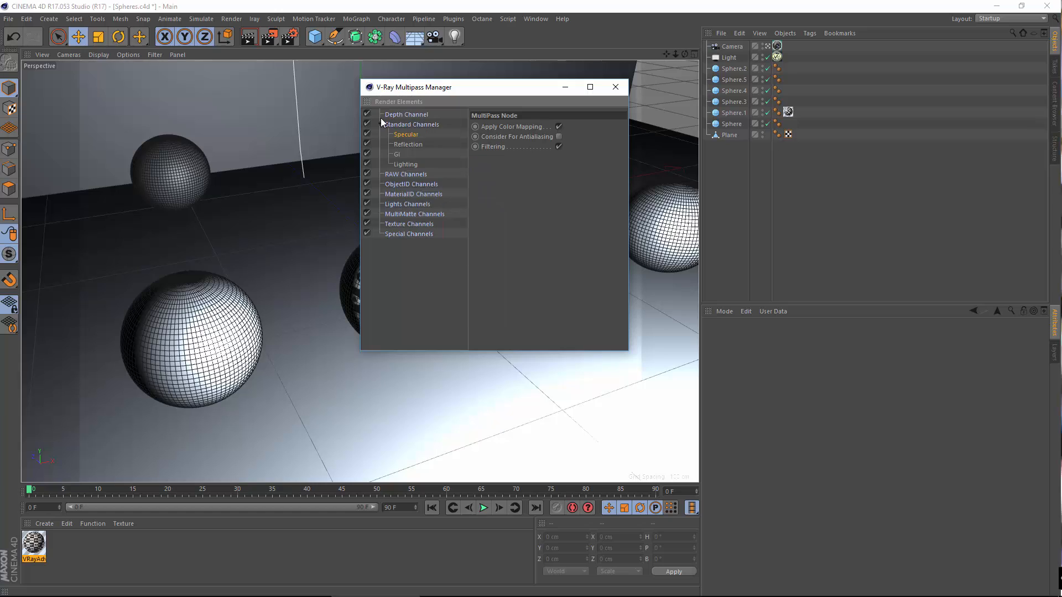
Step: Add the Sample Rate special channel to the render elements and close the V-Ray Multipass Manager
{"action": "left_click", "coordinate": [416, 144]}
{"action": "left_click", "coordinate": [387, 104]}
{"action": "mouse_move", "coordinate": [420, 162]}
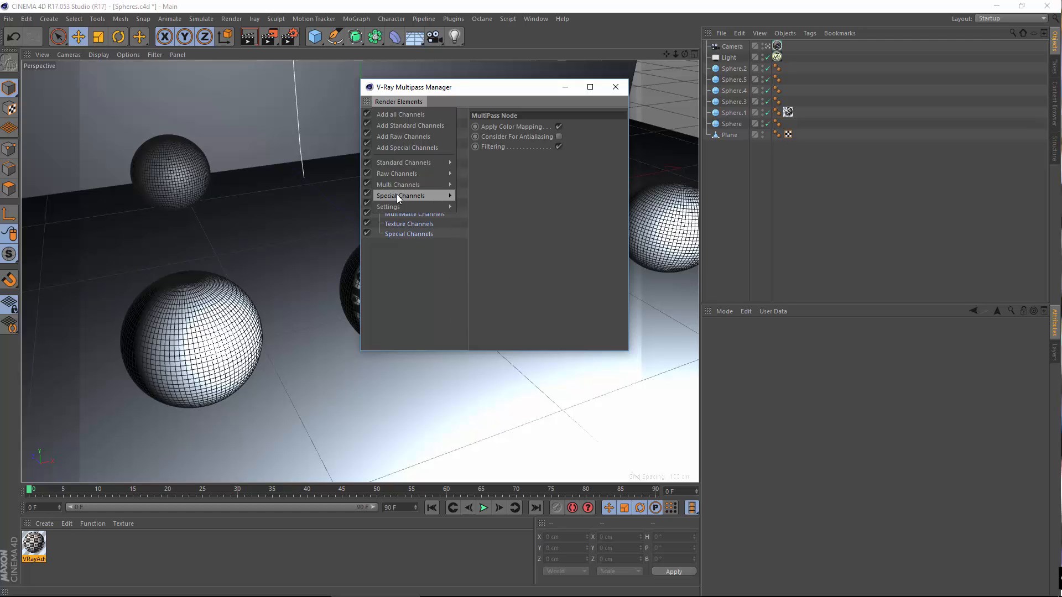
{"action": "mouse_move", "coordinate": [398, 197]}
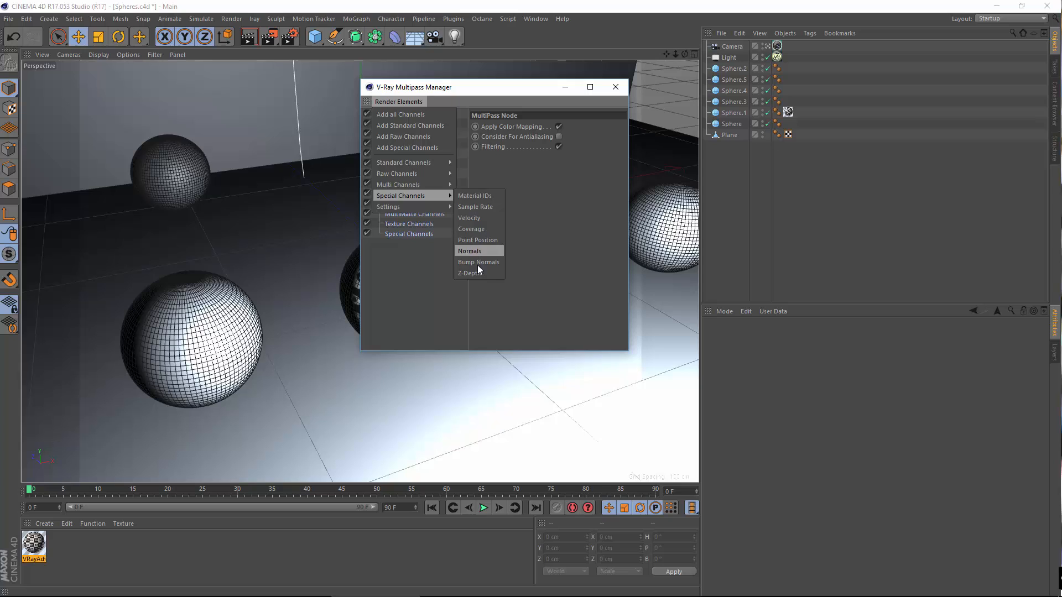
{"action": "left_click", "coordinate": [483, 207]}
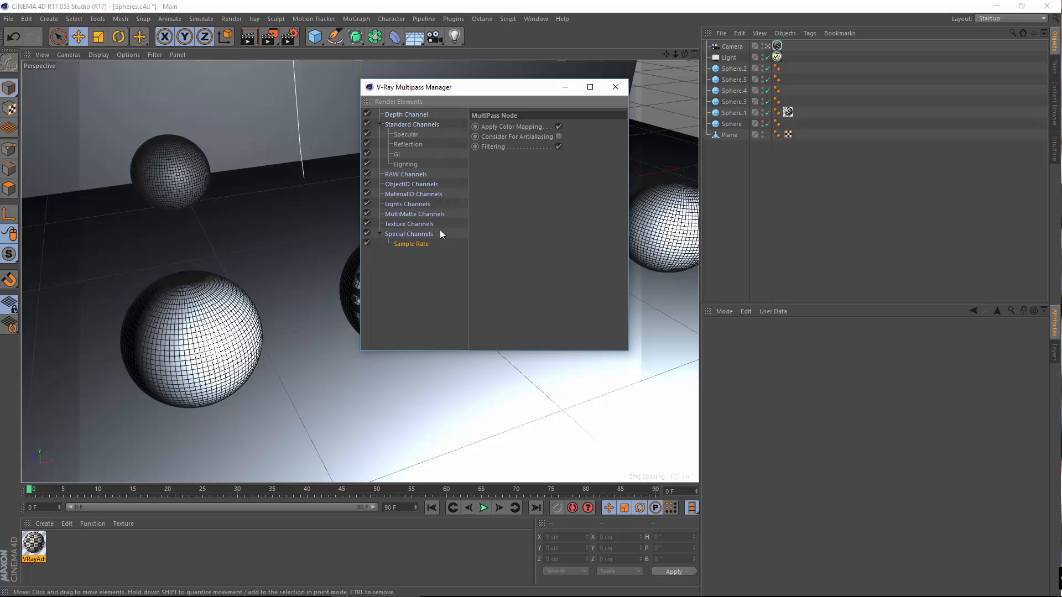
{"action": "left_click", "coordinate": [615, 88]}
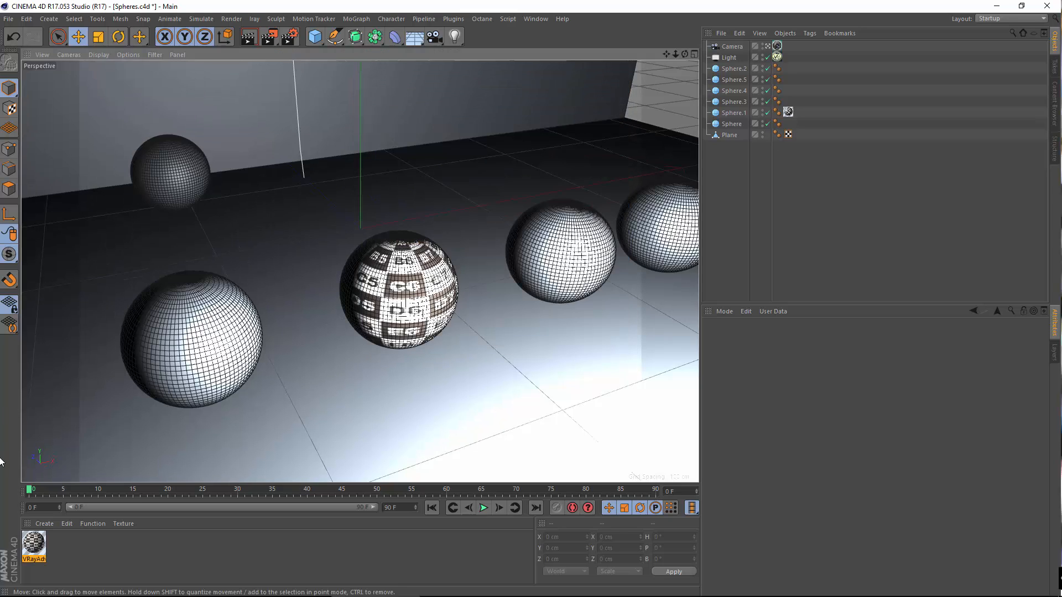
Step: Create a second VRayAdvancedMaterial from the VrayBridge shaders
{"action": "left_click", "coordinate": [45, 524]}
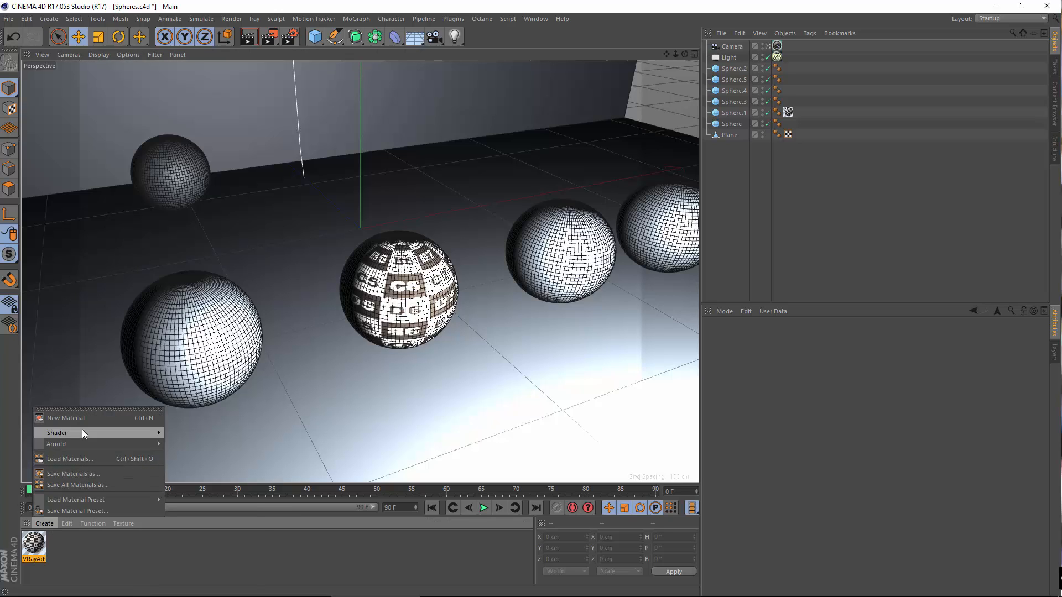
{"action": "mouse_move", "coordinate": [82, 431]}
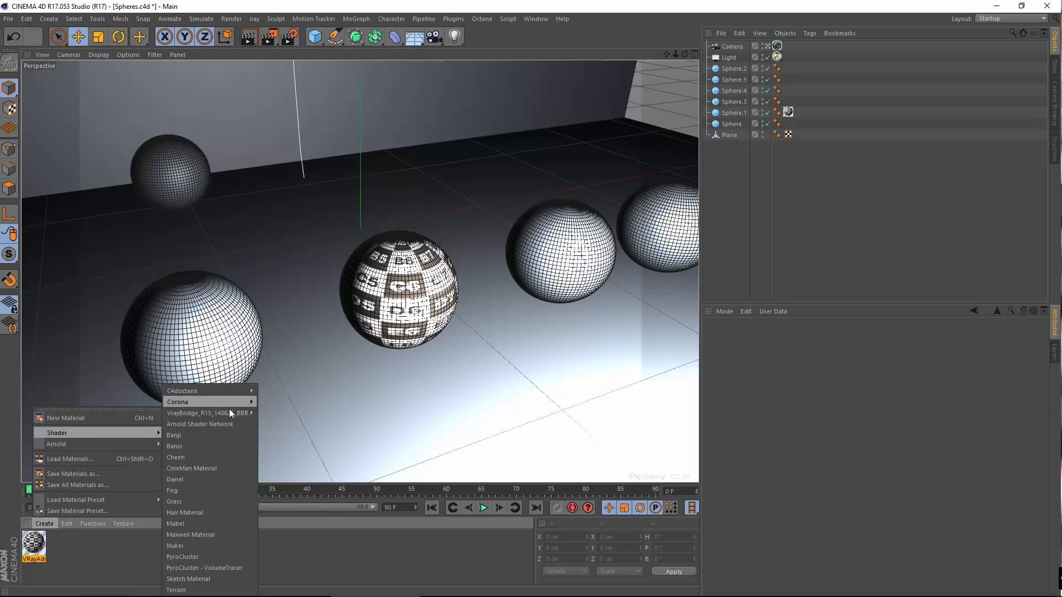
{"action": "mouse_move", "coordinate": [229, 412]}
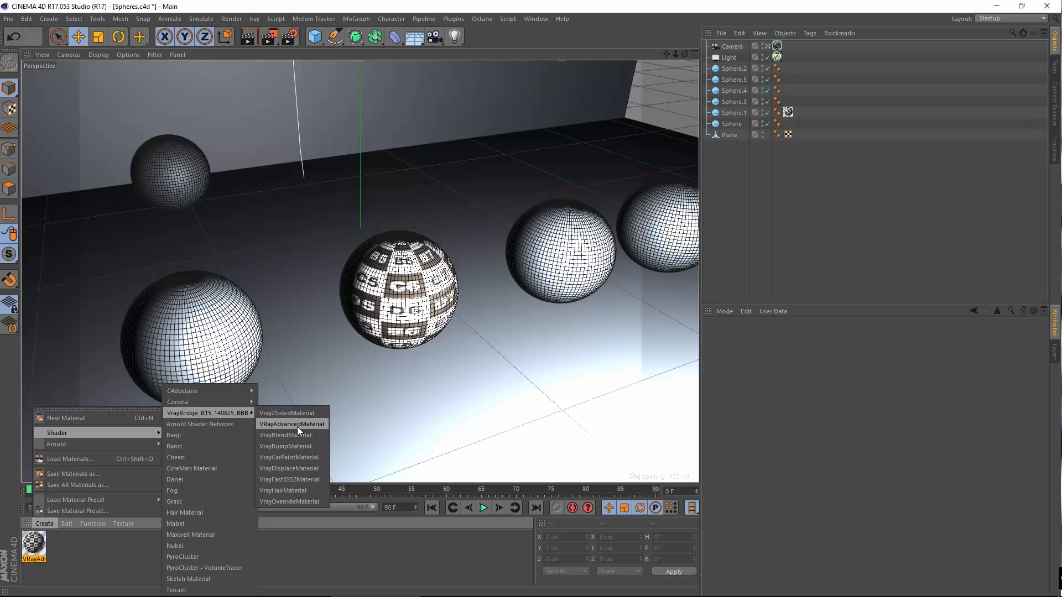
{"action": "left_click", "coordinate": [297, 424]}
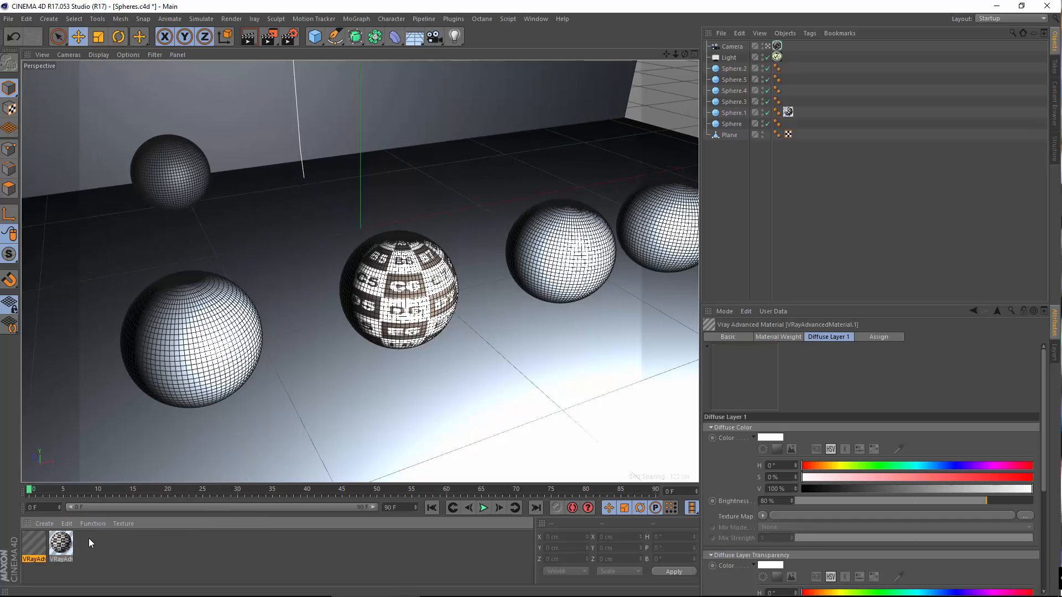
Step: Enable Specular Layer 1 on the new material with a Fresnel IOR of 2, and close the Material Editor
{"action": "double_click", "coordinate": [32, 542]}
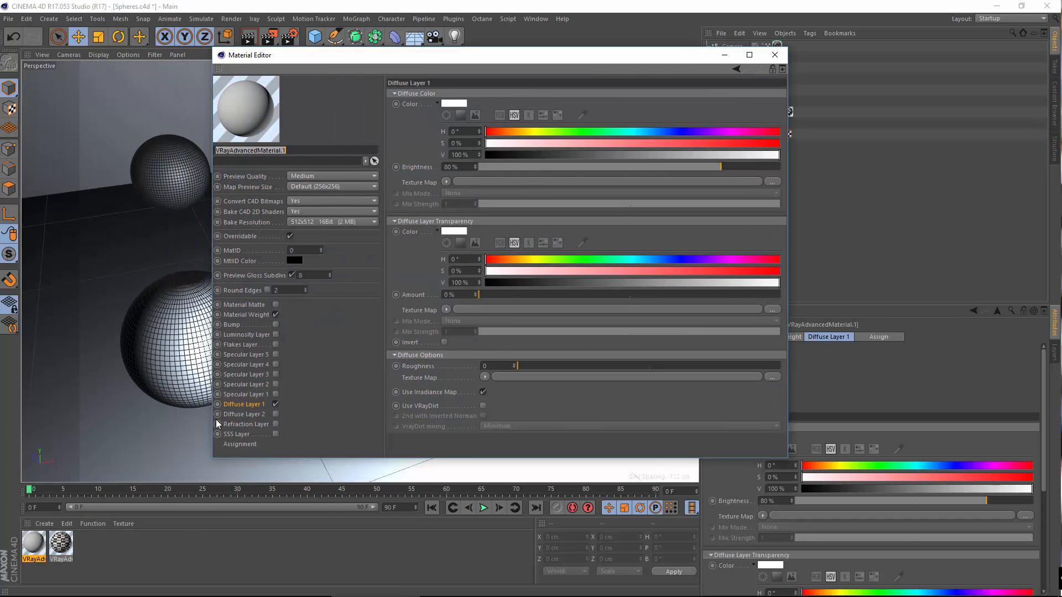
{"action": "left_click", "coordinate": [246, 394]}
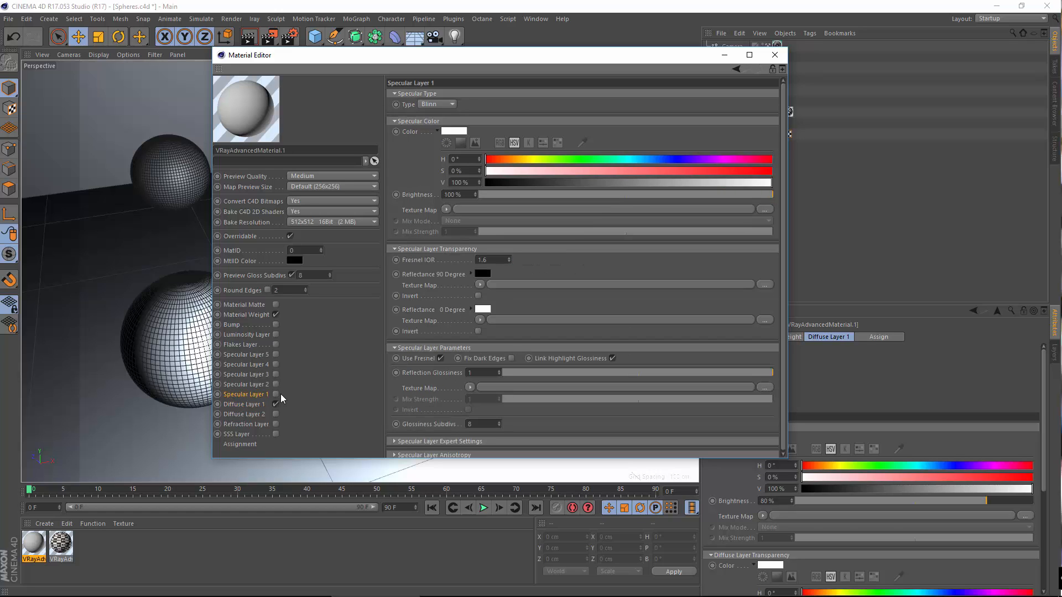
{"action": "left_click", "coordinate": [275, 395]}
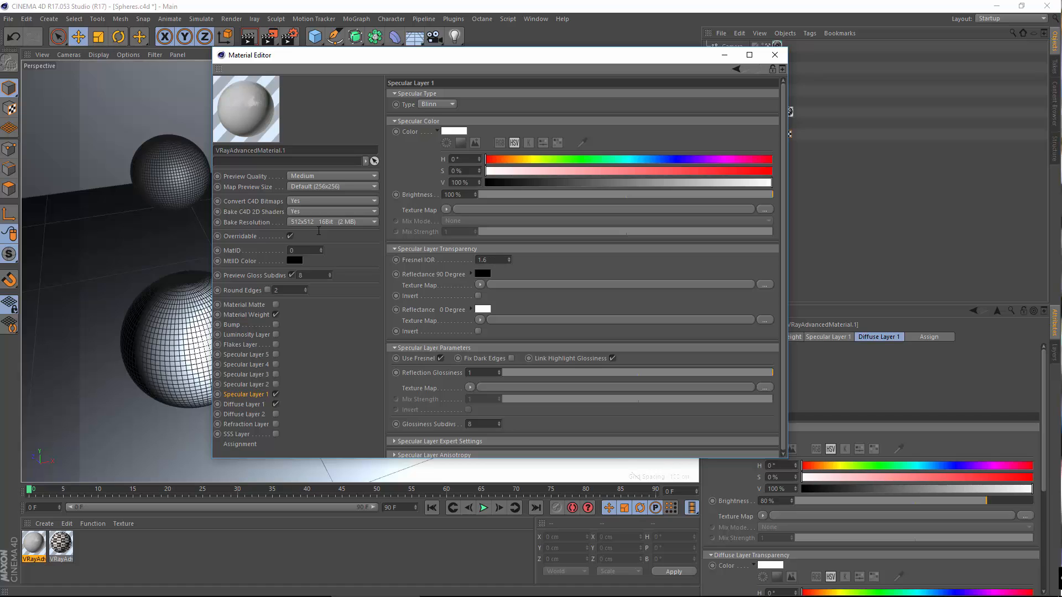
{"action": "left_click_drag", "start_coordinate": [319, 231], "coordinate": [281, 226]}
{"action": "type", "text": "2"}
{"action": "key", "text": "Return"}
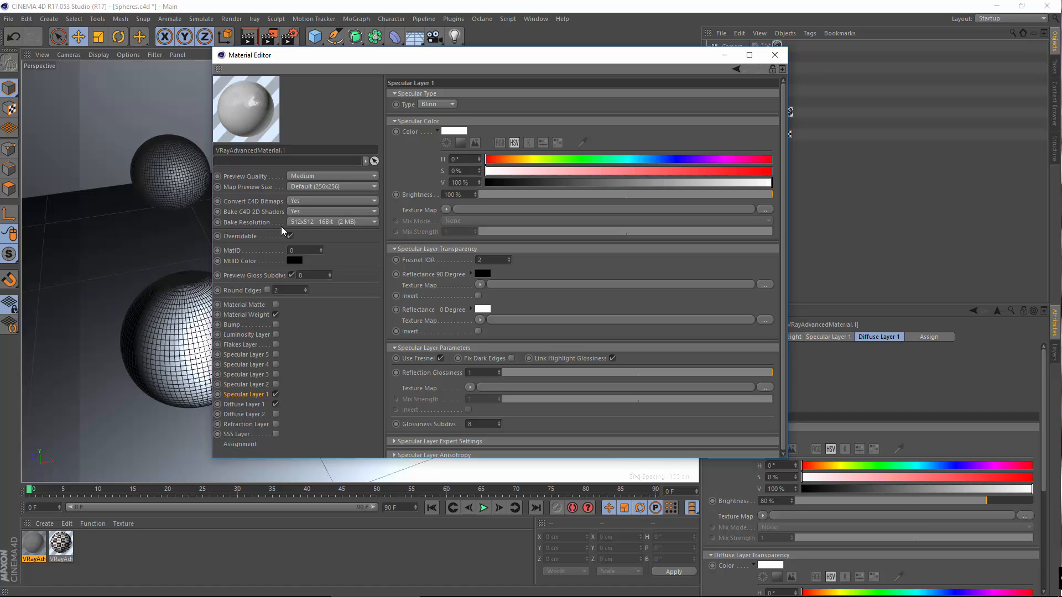
{"action": "left_click", "coordinate": [774, 55]}
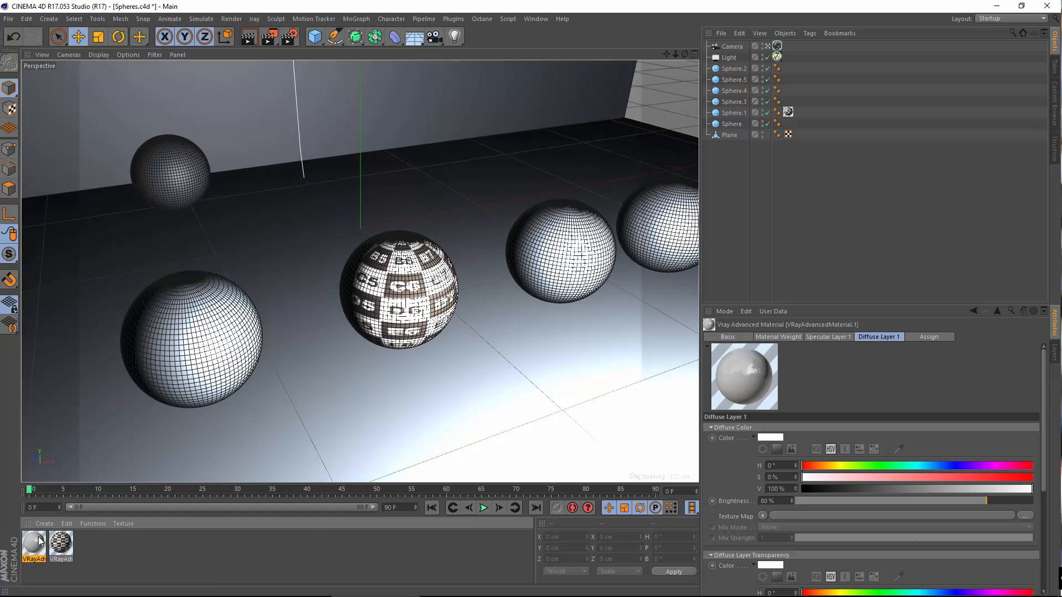
Step: Apply the reflective material to the front sphere beside the grid-textured one and reframe the camera on the front spheres
{"action": "left_click_drag", "start_coordinate": [38, 537], "coordinate": [250, 366]}
{"action": "scroll", "coordinate": [224, 338], "scroll_direction": "down", "scroll_amount": 3}
{"action": "scroll", "coordinate": [268, 350], "scroll_direction": "up", "scroll_amount": 5}
{"action": "middle_click_drag", "start_coordinate": [250, 367], "coordinate": [281, 355], "text": "alt"}
{"action": "scroll", "coordinate": [267, 354], "scroll_direction": "down", "scroll_amount": 2}
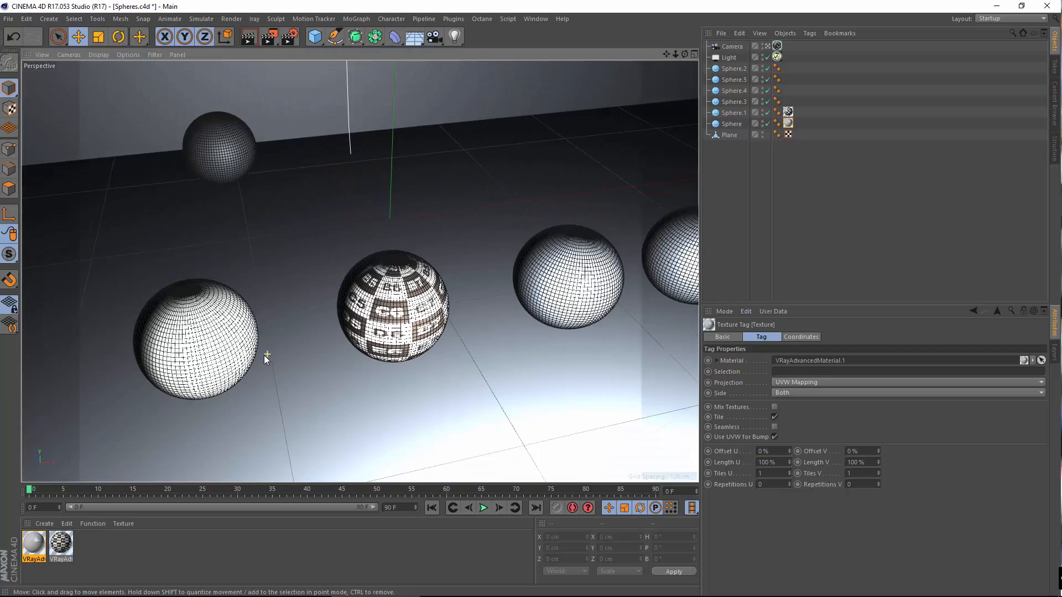
{"action": "mouse_move", "coordinate": [274, 358]}
{"action": "left_mouse_down", "text": "alt"}
{"action": "mouse_move", "coordinate": [283, 361]}
{"action": "mouse_move", "coordinate": [278, 346]}
{"action": "left_mouse_up", "text": "alt"}
{"action": "middle_click_drag", "start_coordinate": [279, 346], "coordinate": [255, 354], "text": "alt"}
{"action": "right_click_drag", "start_coordinate": [255, 353], "coordinate": [257, 340], "text": "alt"}
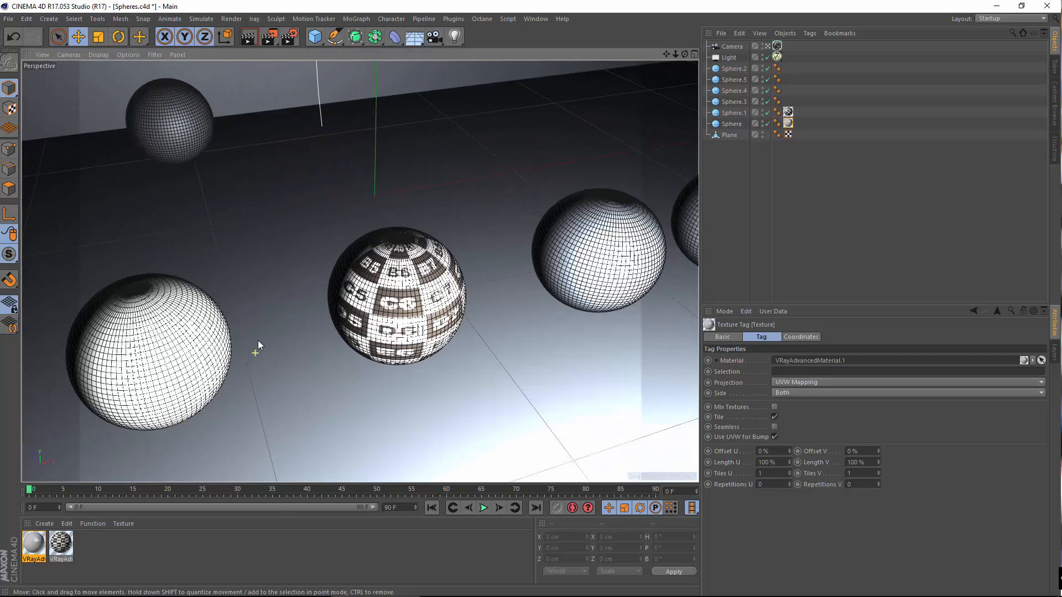
{"action": "scroll", "coordinate": [261, 338], "scroll_direction": "down", "scroll_amount": 2}
{"action": "middle_click_drag", "start_coordinate": [263, 337], "coordinate": [272, 350], "text": "alt"}
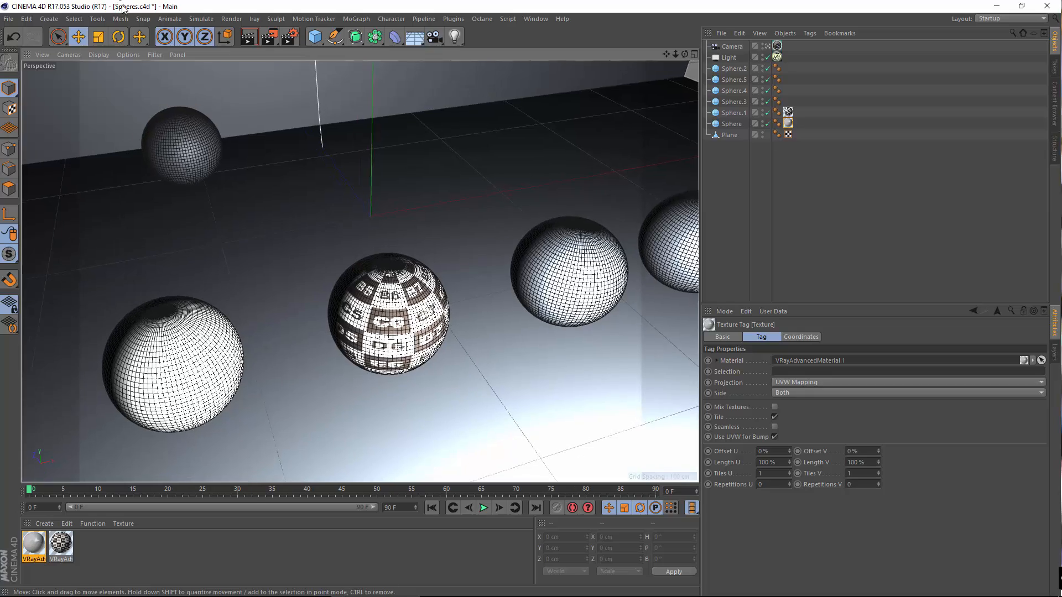
Step: Render the scene to the Picture Viewer, then enlarge and reposition its window
{"action": "left_click", "coordinate": [227, 19]}
{"action": "left_click", "coordinate": [256, 75]}
{"action": "left_click_drag", "start_coordinate": [331, 110], "coordinate": [387, 43]}
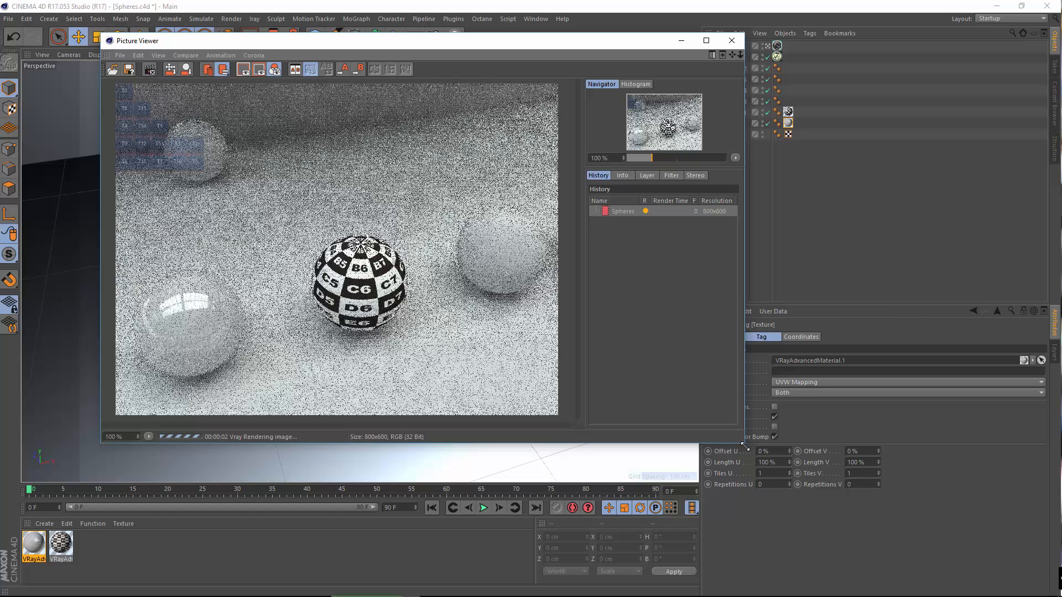
{"action": "left_click_drag", "start_coordinate": [746, 446], "coordinate": [802, 525]}
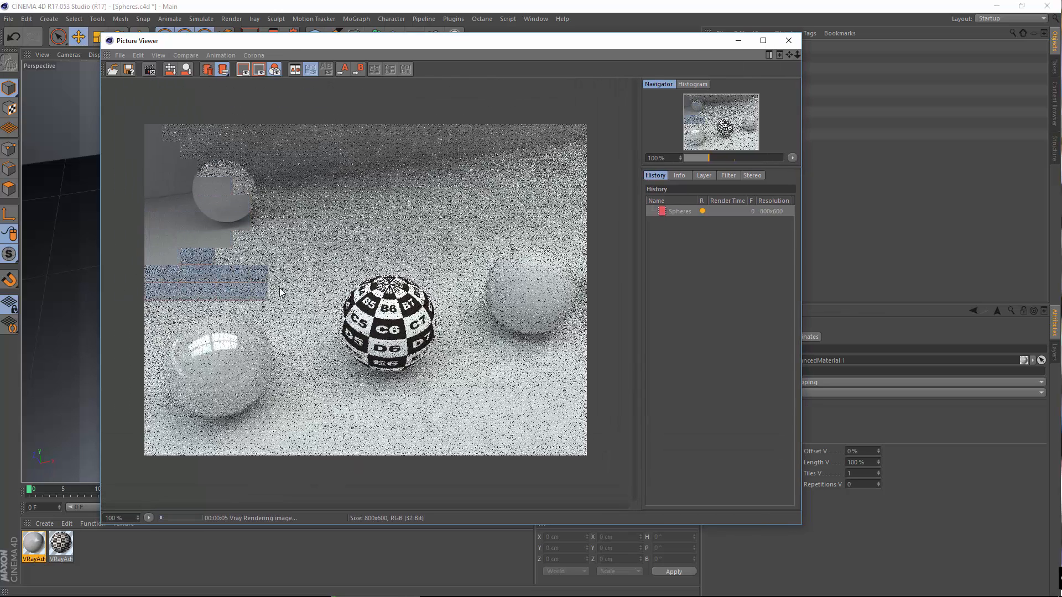
{"action": "left_click_drag", "start_coordinate": [303, 44], "coordinate": [382, 38]}
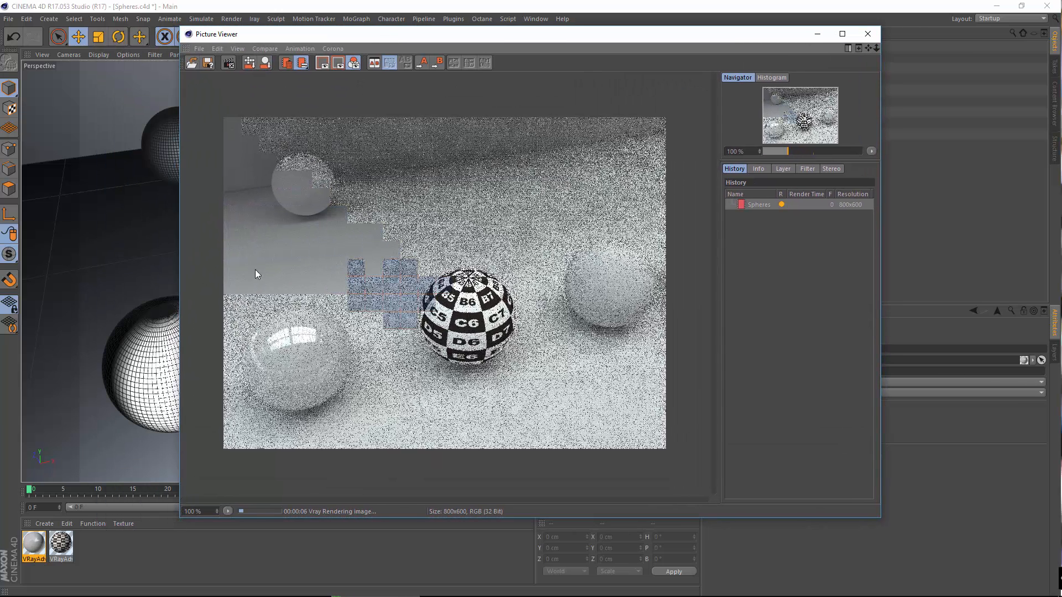
Step: Examine the reflective sphere and the surrounding floor up close in the Picture Viewer while the image renders
{"action": "scroll", "coordinate": [332, 280], "scroll_direction": "up", "scroll_amount": 5}
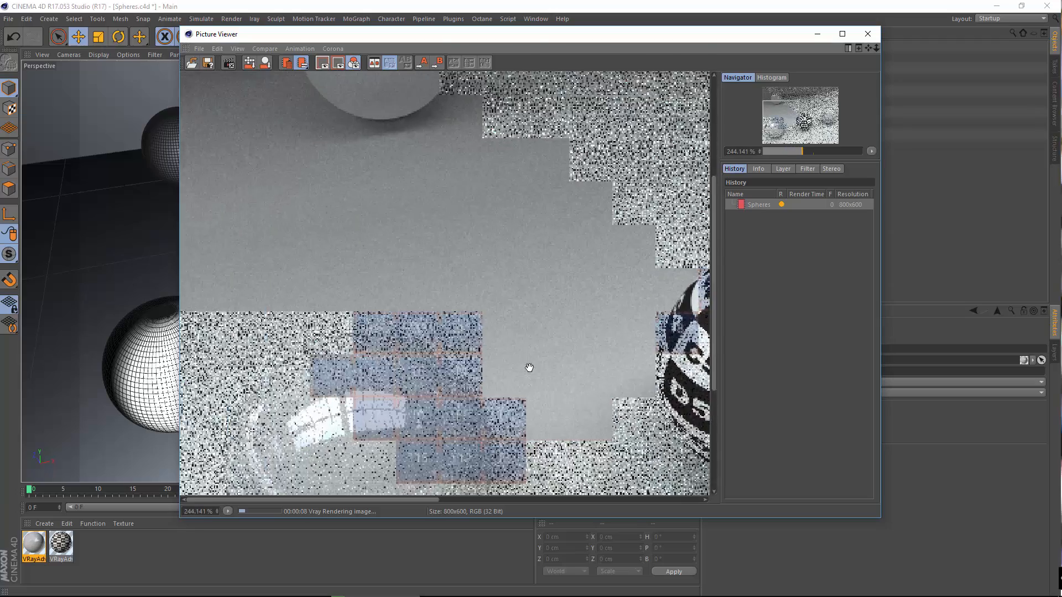
{"action": "left_click_drag", "start_coordinate": [529, 368], "coordinate": [503, 446]}
{"action": "left_click_drag", "start_coordinate": [487, 365], "coordinate": [469, 176]}
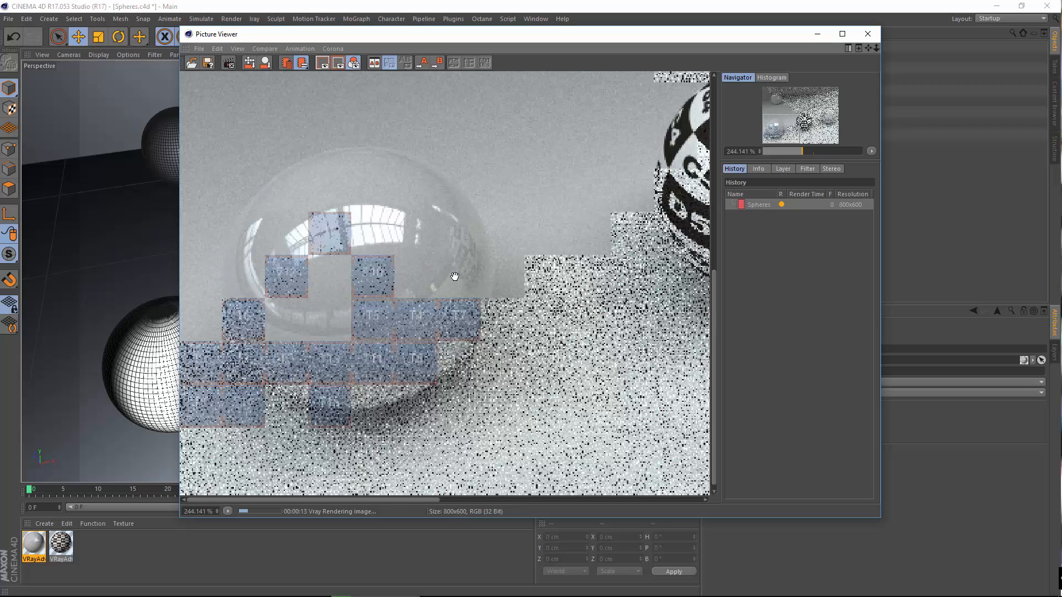
{"action": "left_click_drag", "start_coordinate": [452, 277], "coordinate": [457, 179]}
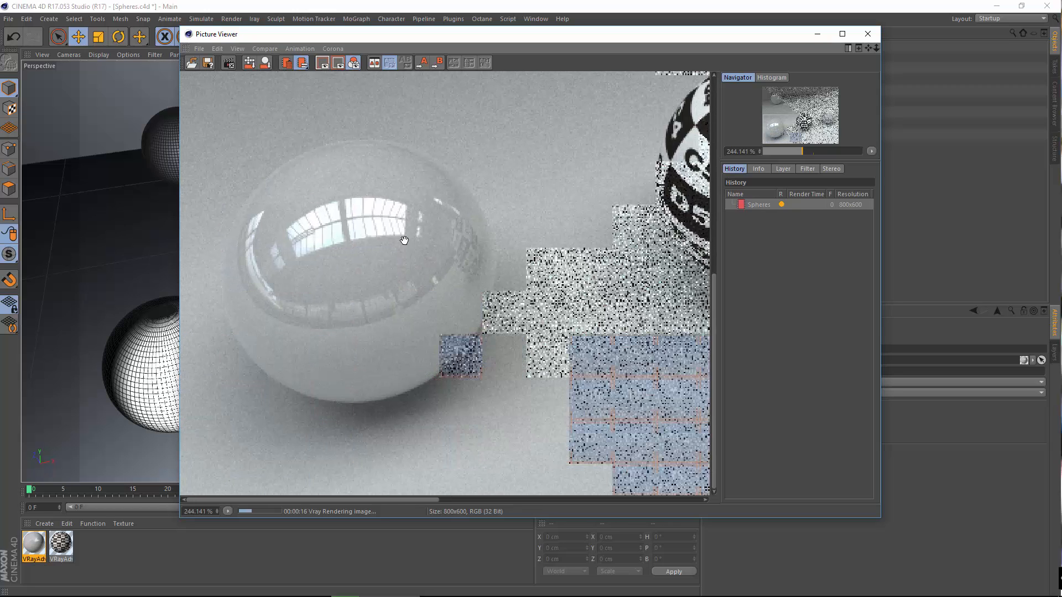
{"action": "scroll", "coordinate": [464, 259], "scroll_direction": "down", "scroll_amount": 2}
{"action": "scroll", "coordinate": [276, 360], "scroll_direction": "up", "scroll_amount": 4}
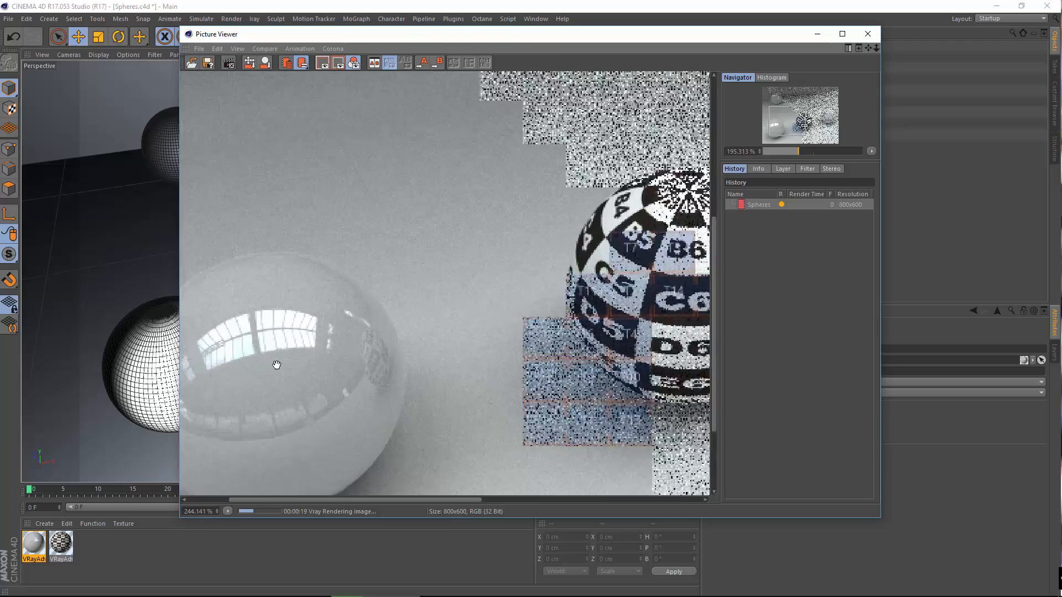
{"action": "scroll", "coordinate": [386, 357], "scroll_direction": "down", "scroll_amount": 3}
{"action": "scroll", "coordinate": [289, 368], "scroll_direction": "up", "scroll_amount": 3}
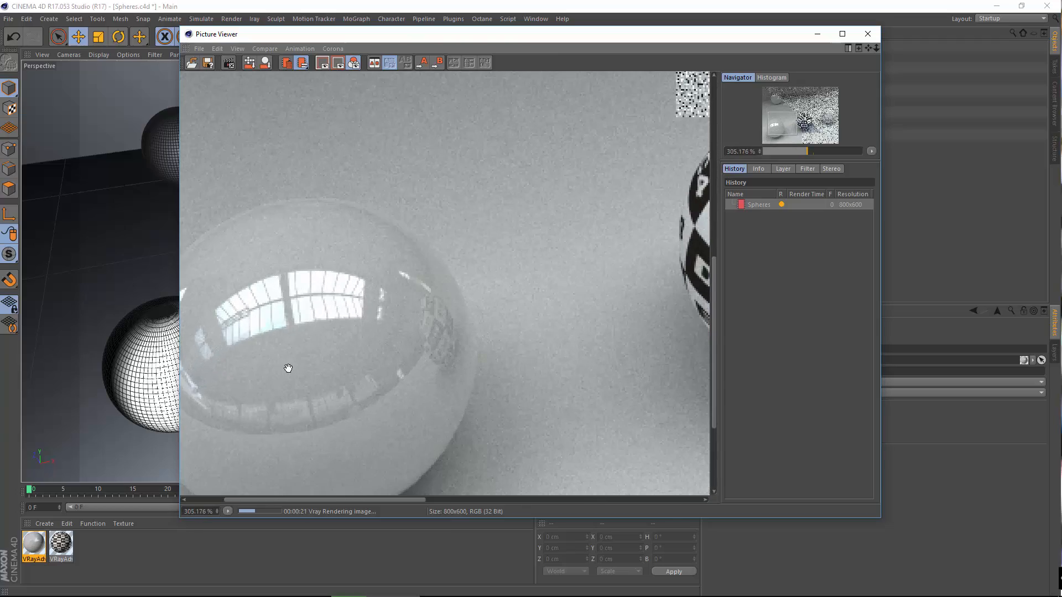
{"action": "scroll", "coordinate": [410, 296], "scroll_direction": "down", "scroll_amount": 1}
{"action": "scroll", "coordinate": [404, 309], "scroll_direction": "down", "scroll_amount": 1}
Step: Inspect the grid-textured sphere's texture and shadow up close during the render, and return to the full image
{"action": "left_click_drag", "start_coordinate": [651, 280], "coordinate": [400, 307]}
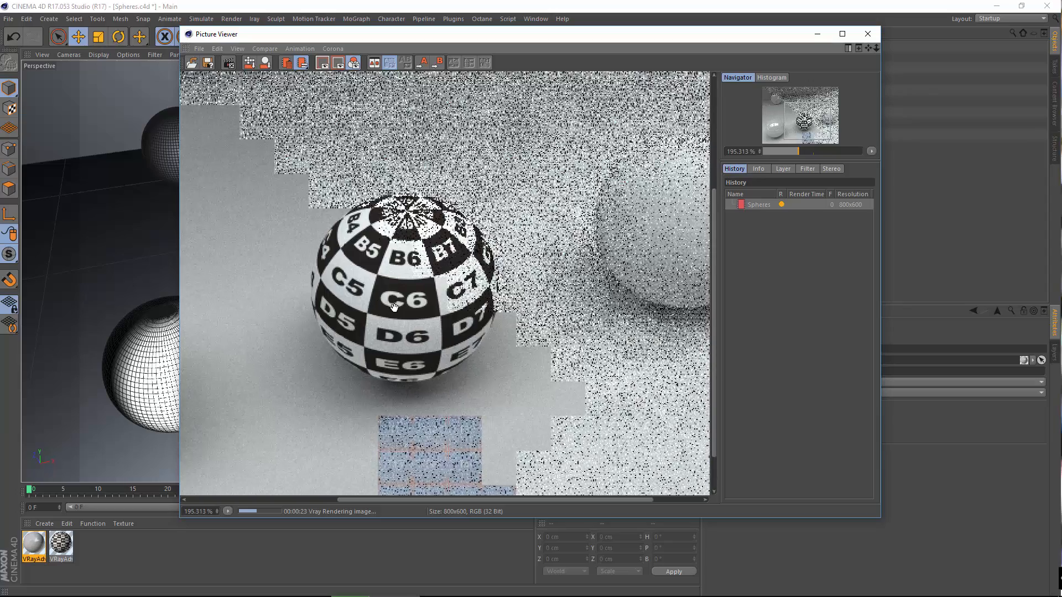
{"action": "scroll", "coordinate": [409, 343], "scroll_direction": "down", "scroll_amount": 1}
{"action": "scroll", "coordinate": [420, 345], "scroll_direction": "up", "scroll_amount": 2}
{"action": "scroll", "coordinate": [415, 340], "scroll_direction": "up", "scroll_amount": 2}
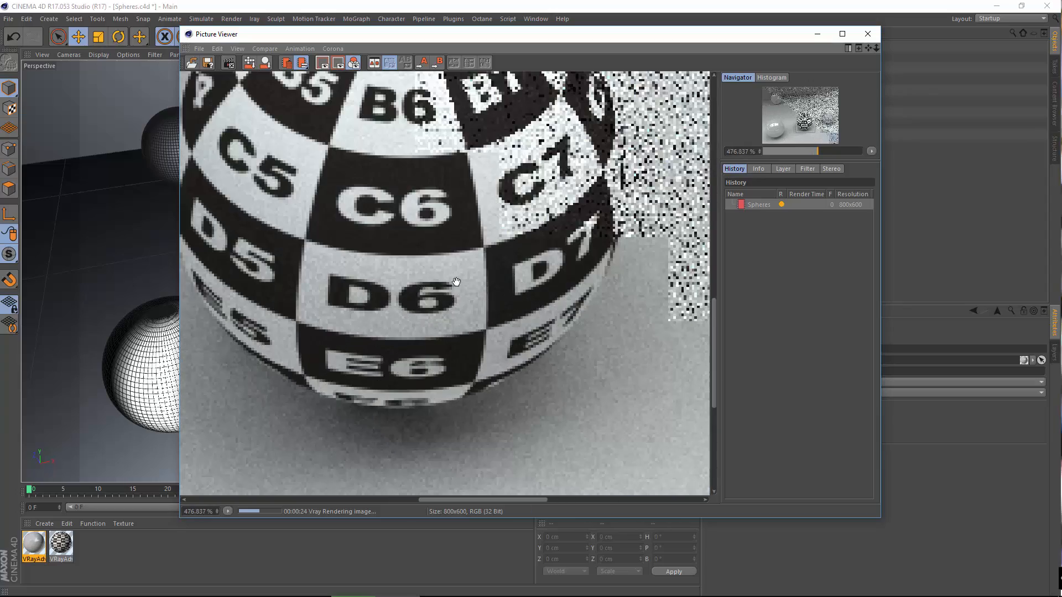
{"action": "scroll", "coordinate": [451, 285], "scroll_direction": "down", "scroll_amount": 3}
{"action": "scroll", "coordinate": [451, 351], "scroll_direction": "down", "scroll_amount": 3}
{"action": "scroll", "coordinate": [449, 347], "scroll_direction": "up", "scroll_amount": 1}
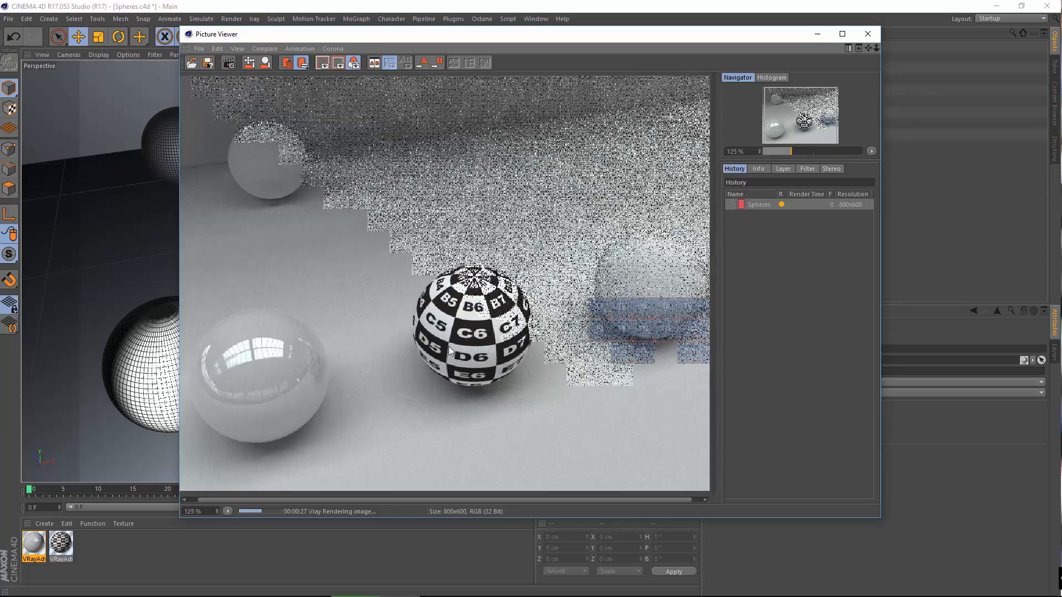
{"action": "scroll", "coordinate": [449, 346], "scroll_direction": "down", "scroll_amount": 1}
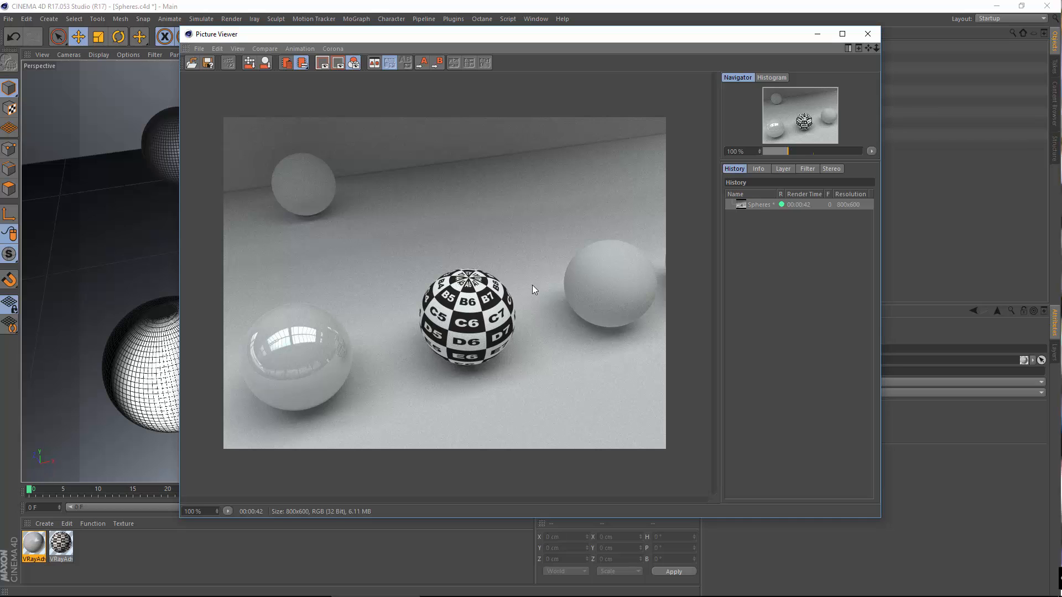
Step: Check the finished render for noise on the floor, the plain sphere and the grid-textured sphere
{"action": "scroll", "coordinate": [612, 254], "scroll_direction": "up", "scroll_amount": 5}
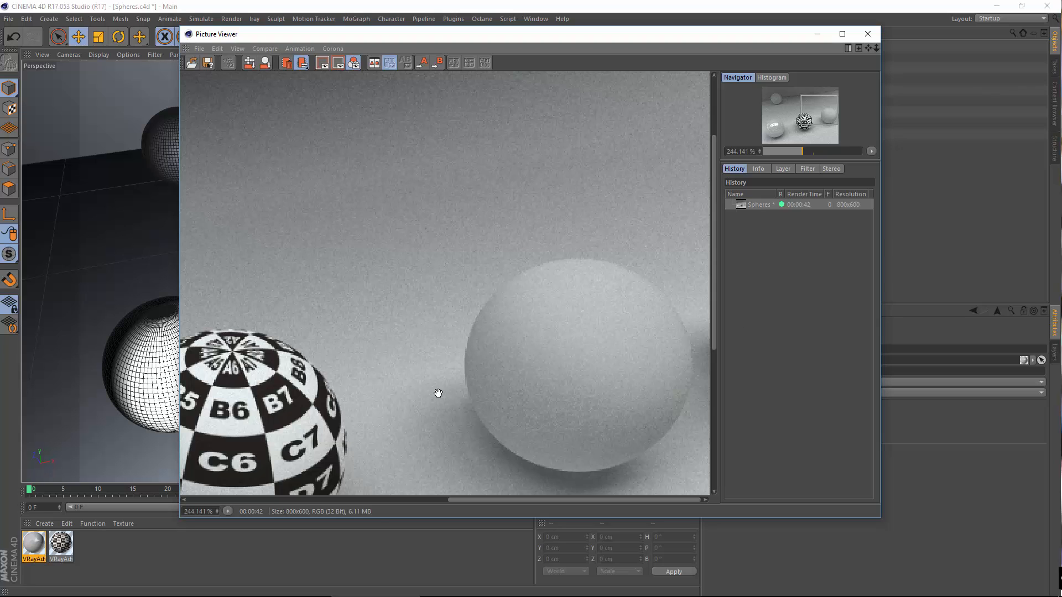
{"action": "left_click_drag", "start_coordinate": [366, 183], "coordinate": [457, 301]}
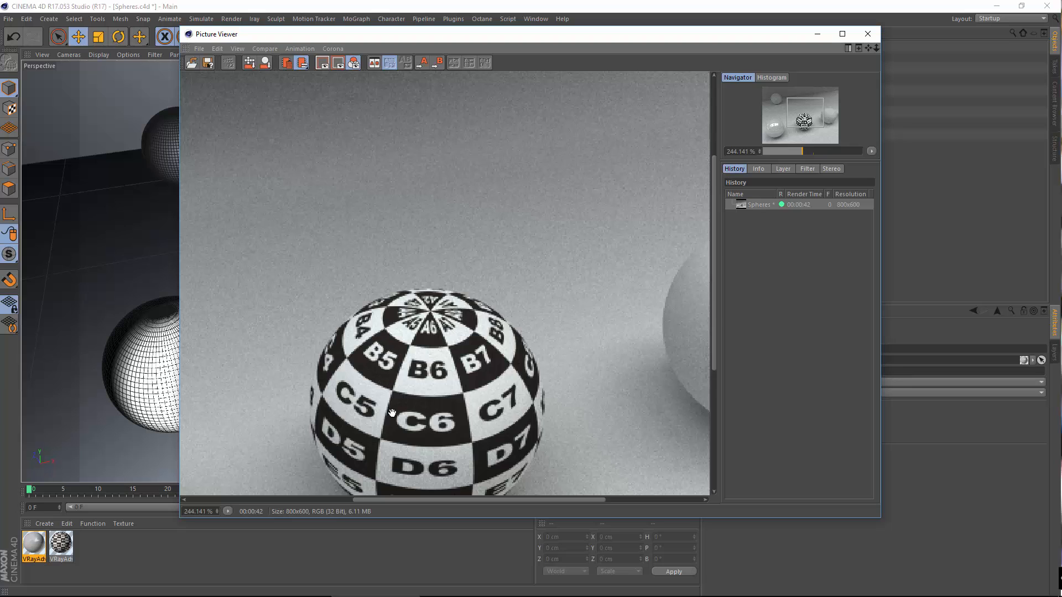
{"action": "scroll", "coordinate": [390, 409], "scroll_direction": "down", "scroll_amount": 1}
{"action": "left_click_drag", "start_coordinate": [415, 413], "coordinate": [389, 270]}
{"action": "scroll", "coordinate": [354, 337], "scroll_direction": "up", "scroll_amount": 2}
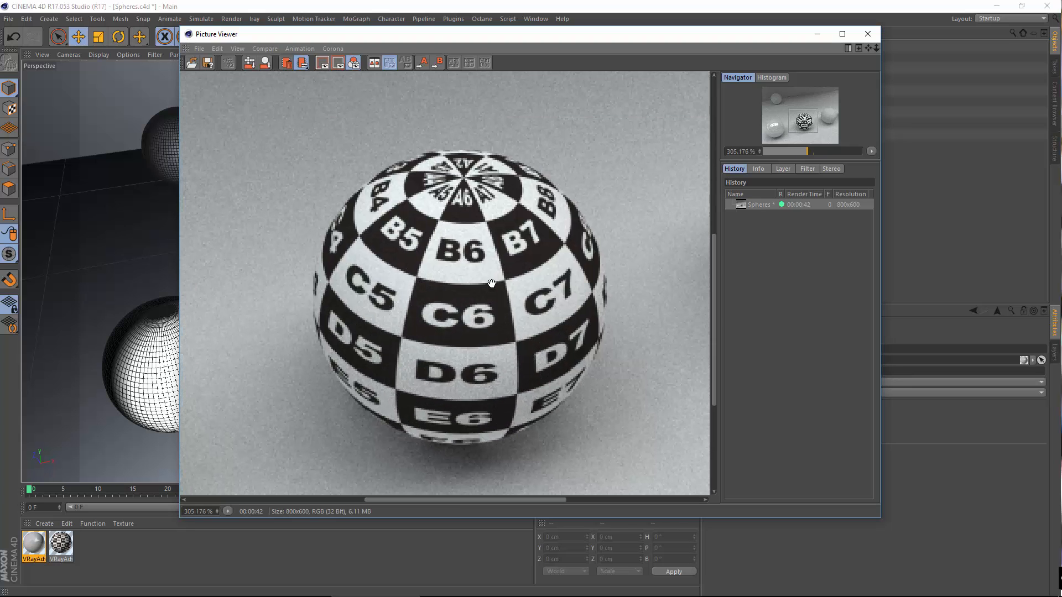
{"action": "scroll", "coordinate": [424, 292], "scroll_direction": "down", "scroll_amount": 5}
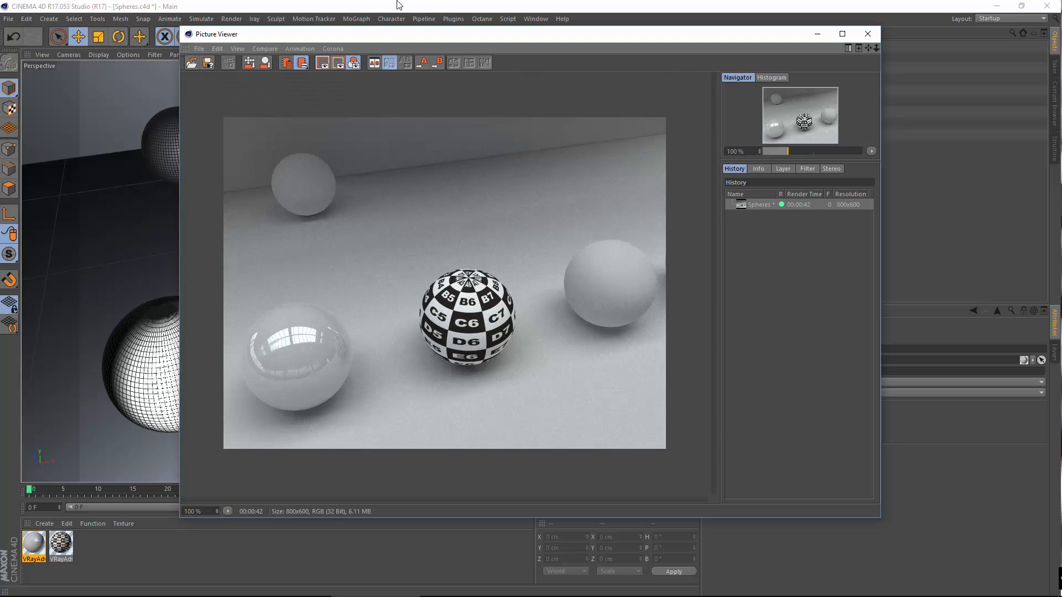
Step: Close the Picture Viewer and review the Adaptive DMC image sampler's subdivision and threshold options in the VrayBridge antialiasing render settings
{"action": "left_click", "coordinate": [869, 34]}
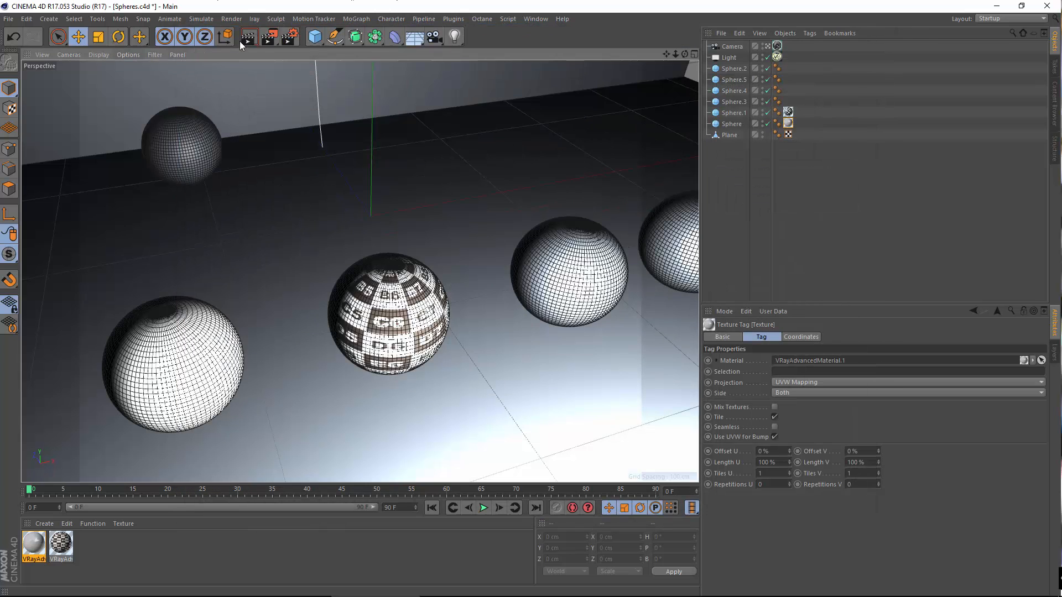
{"action": "left_click", "coordinate": [292, 37]}
{"action": "left_click", "coordinate": [302, 216]}
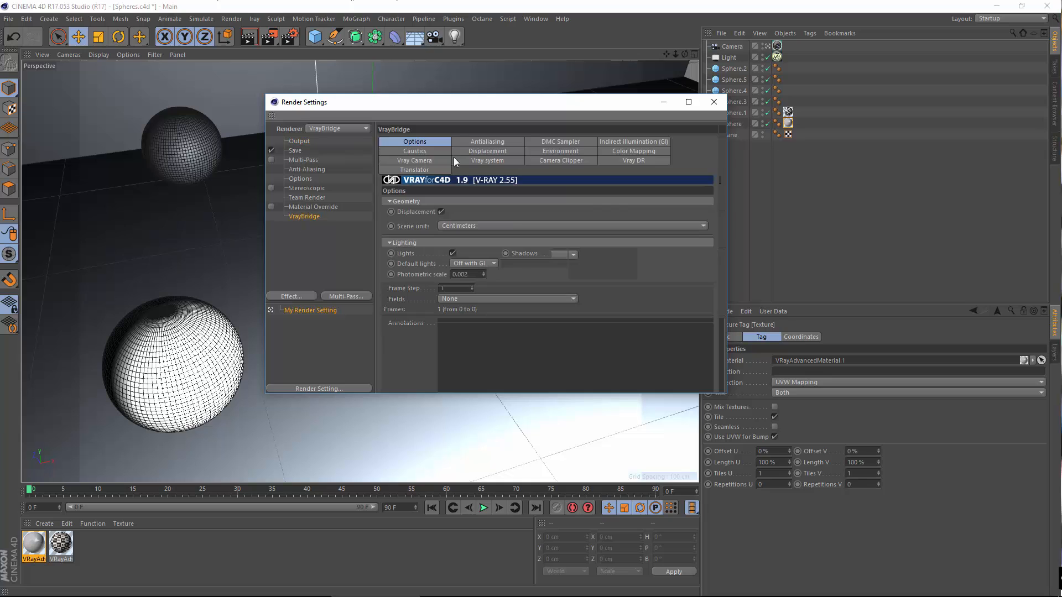
{"action": "left_click", "coordinate": [482, 141]}
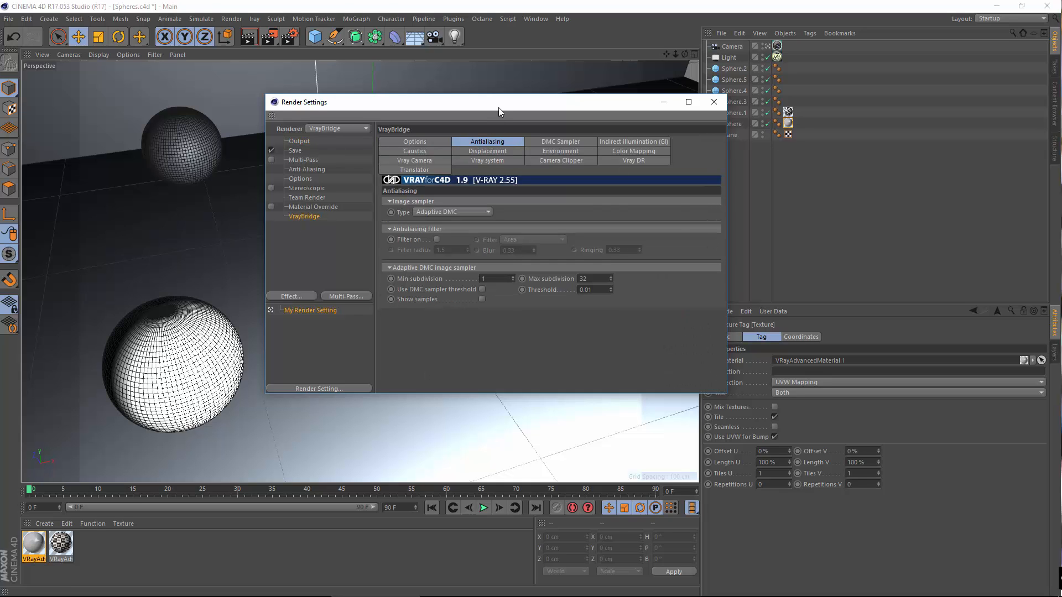
{"action": "left_click_drag", "start_coordinate": [499, 108], "coordinate": [423, 76]}
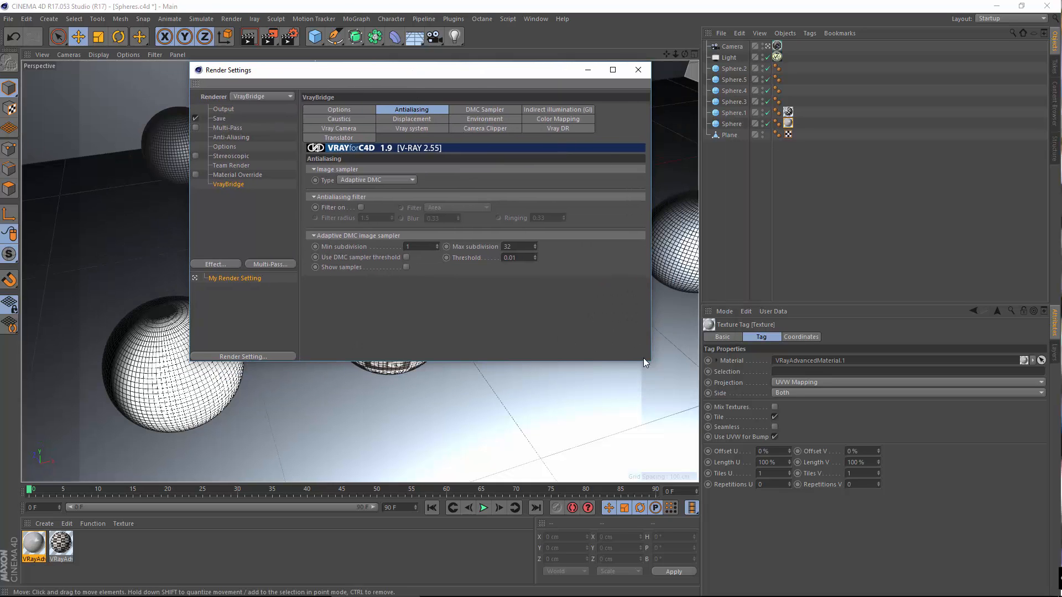
{"action": "left_click_drag", "start_coordinate": [651, 361], "coordinate": [710, 416]}
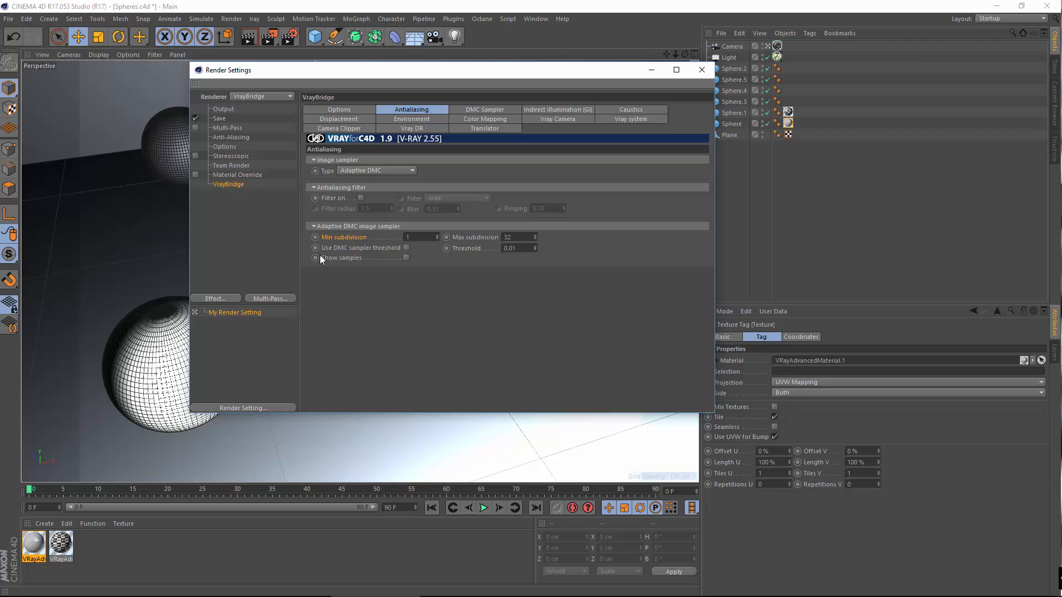
{"action": "left_click", "coordinate": [471, 236]}
{"action": "left_click_drag", "start_coordinate": [459, 70], "coordinate": [613, 119]}
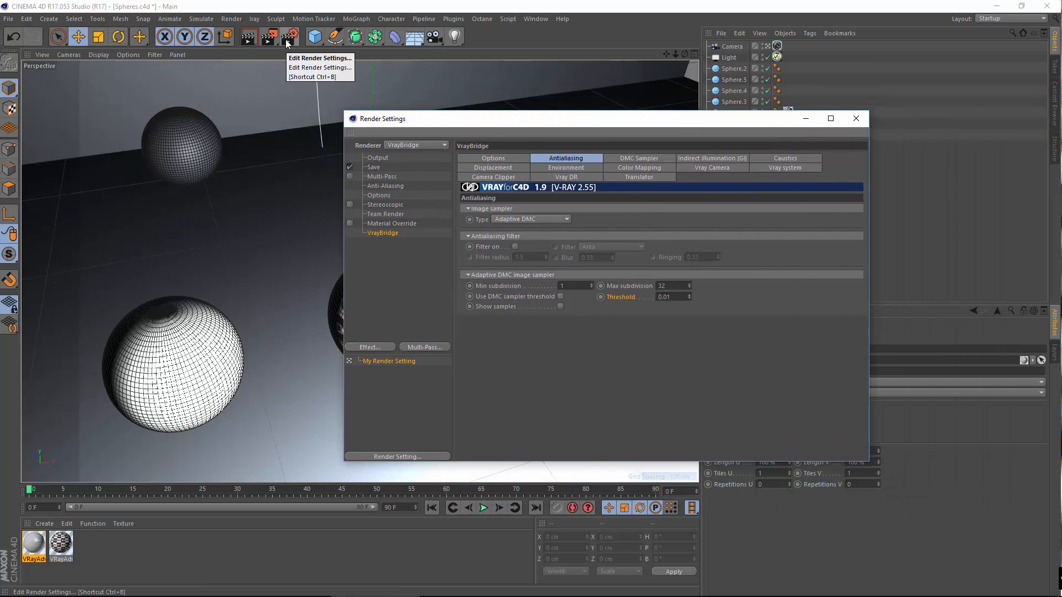
Step: Check the finished render's layers in the Picture Viewer for available passes, and close the viewer
{"action": "left_click", "coordinate": [535, 18]}
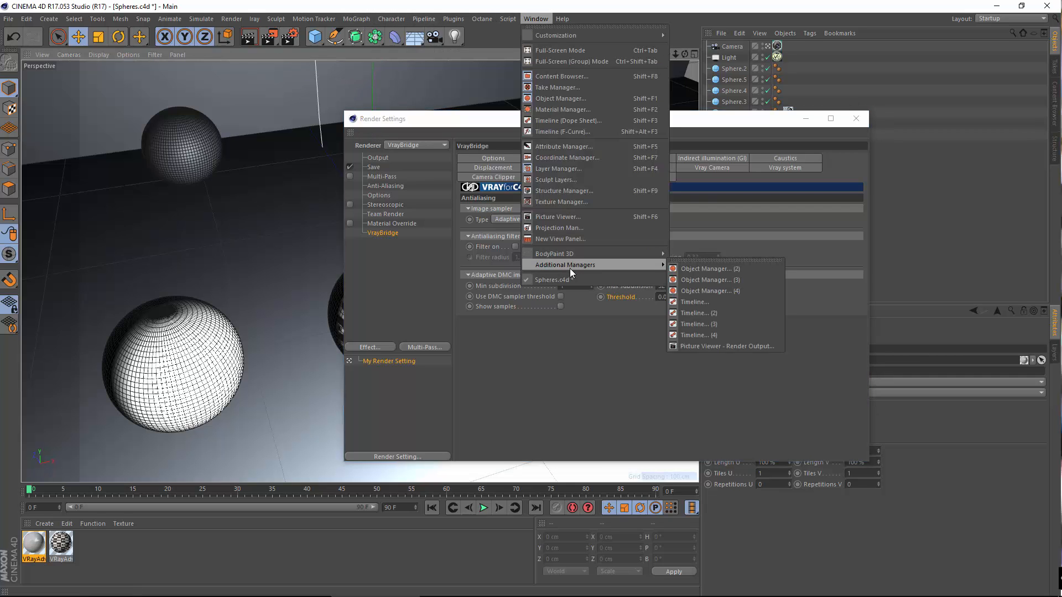
{"action": "left_click", "coordinate": [568, 217]}
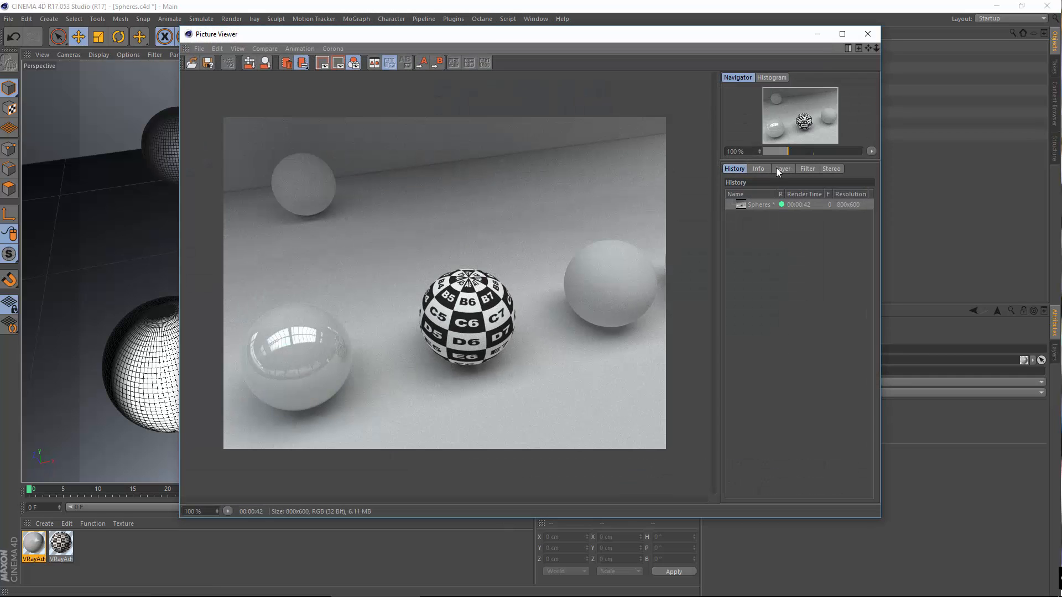
{"action": "left_click", "coordinate": [782, 170]}
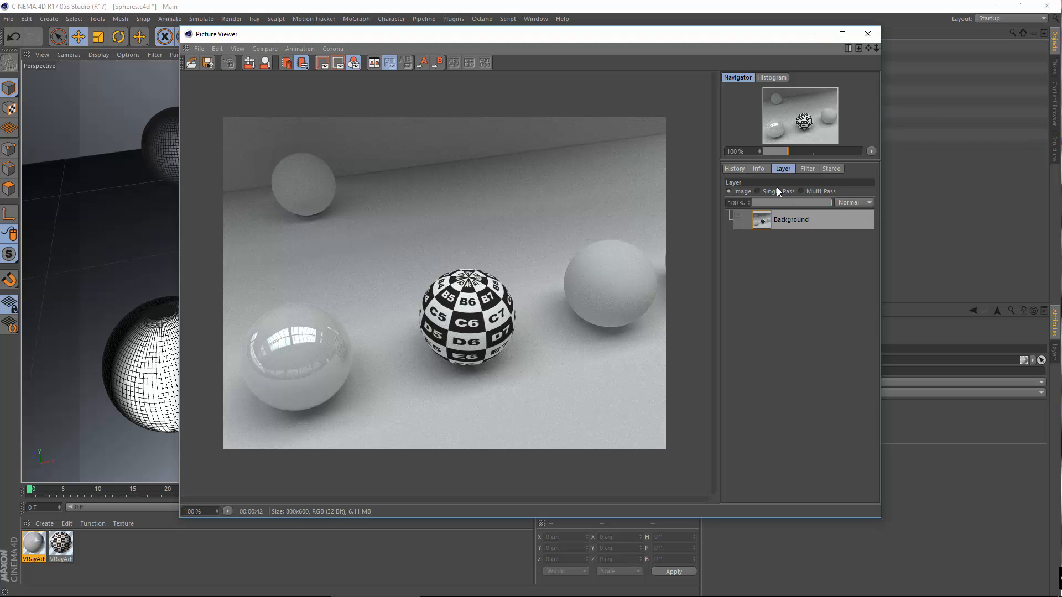
{"action": "left_click", "coordinate": [868, 37]}
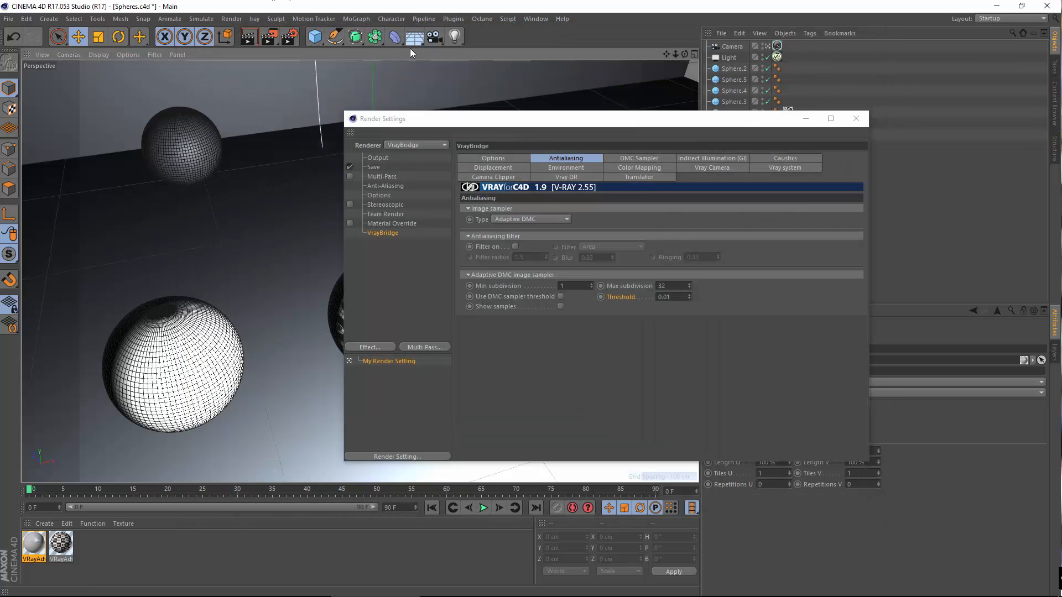
Step: Open the V-Ray Multipass Manager from the VrayBridge plugin
{"action": "left_click", "coordinate": [444, 19]}
{"action": "mouse_move", "coordinate": [513, 105]}
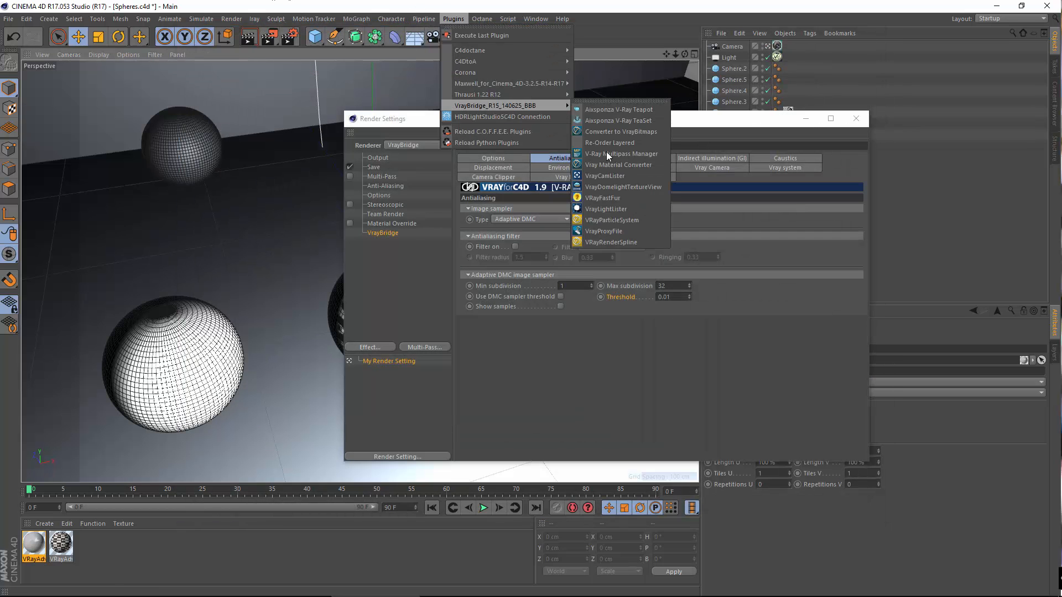
{"action": "left_click", "coordinate": [608, 151]}
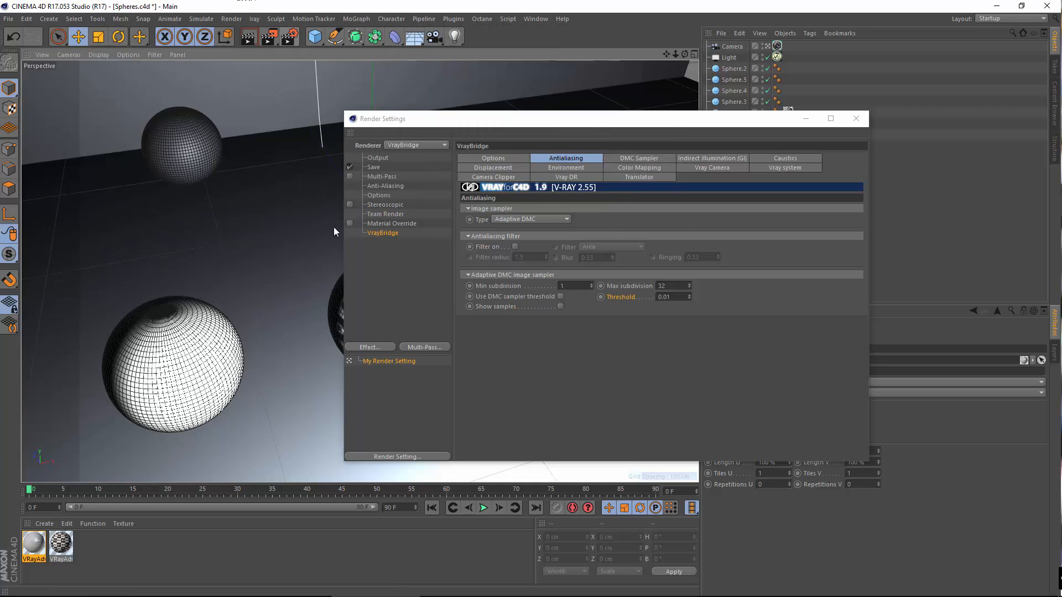
Step: Enable Multi-Pass in the render settings and add a Post Effects pass
{"action": "left_click", "coordinate": [382, 253]}
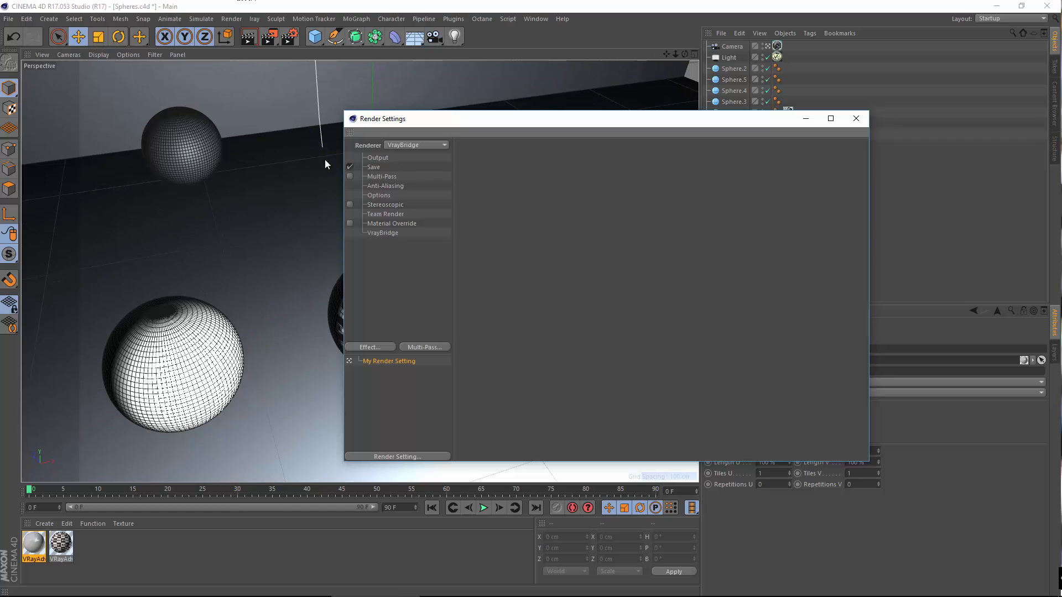
{"action": "left_click", "coordinate": [369, 177]}
{"action": "left_click", "coordinate": [350, 176]}
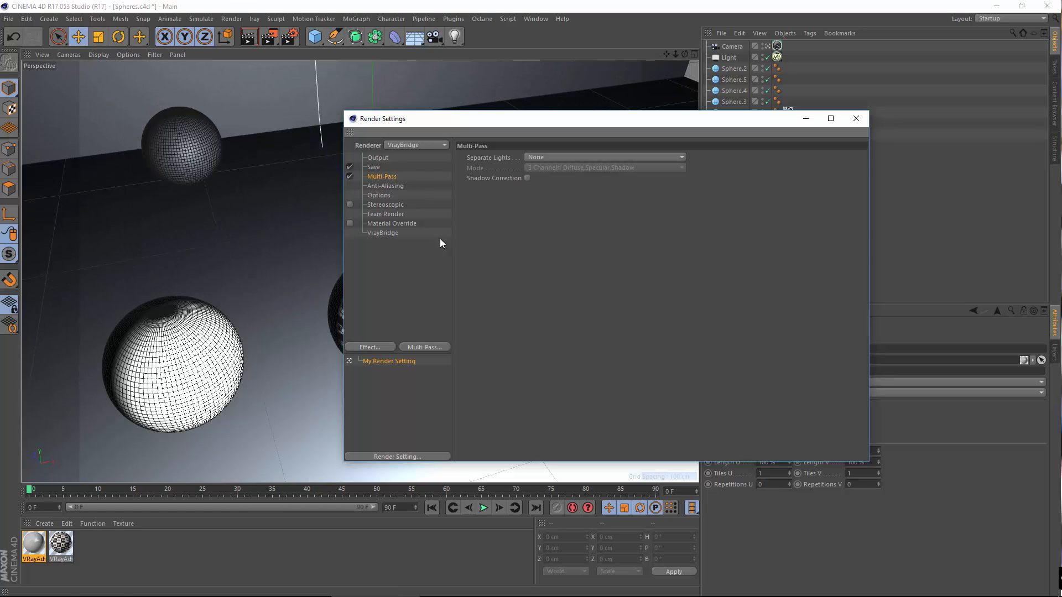
{"action": "left_click", "coordinate": [418, 347]}
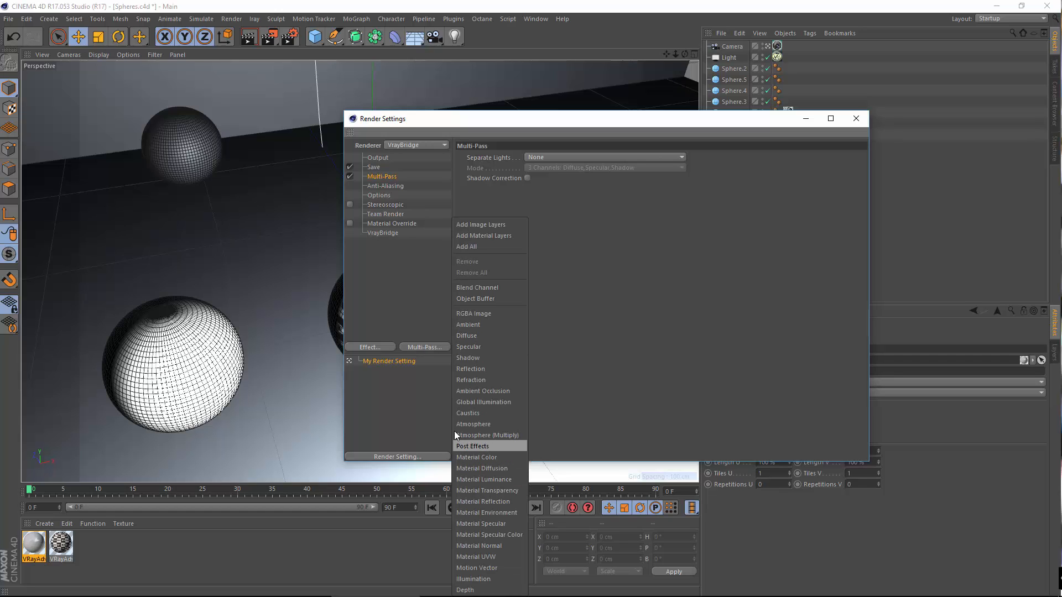
{"action": "left_click", "coordinate": [386, 244]}
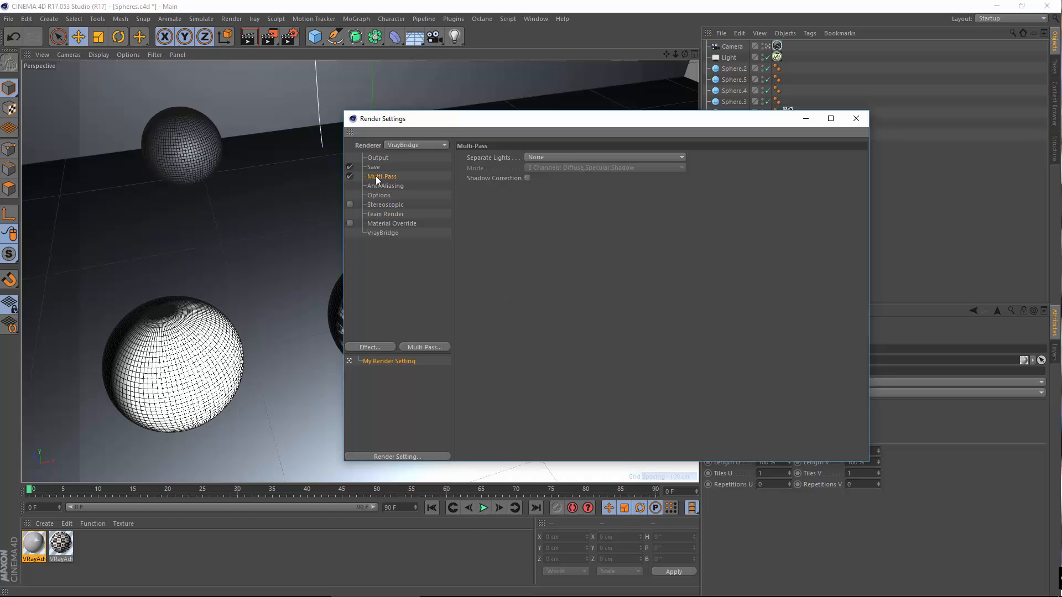
{"action": "left_click", "coordinate": [419, 349]}
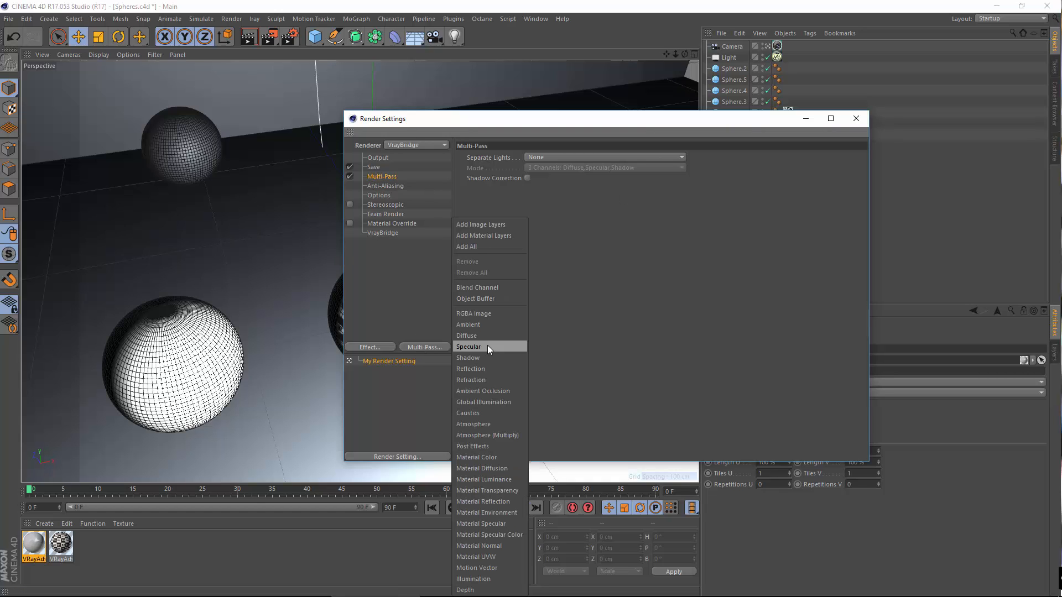
{"action": "left_click", "coordinate": [477, 447]}
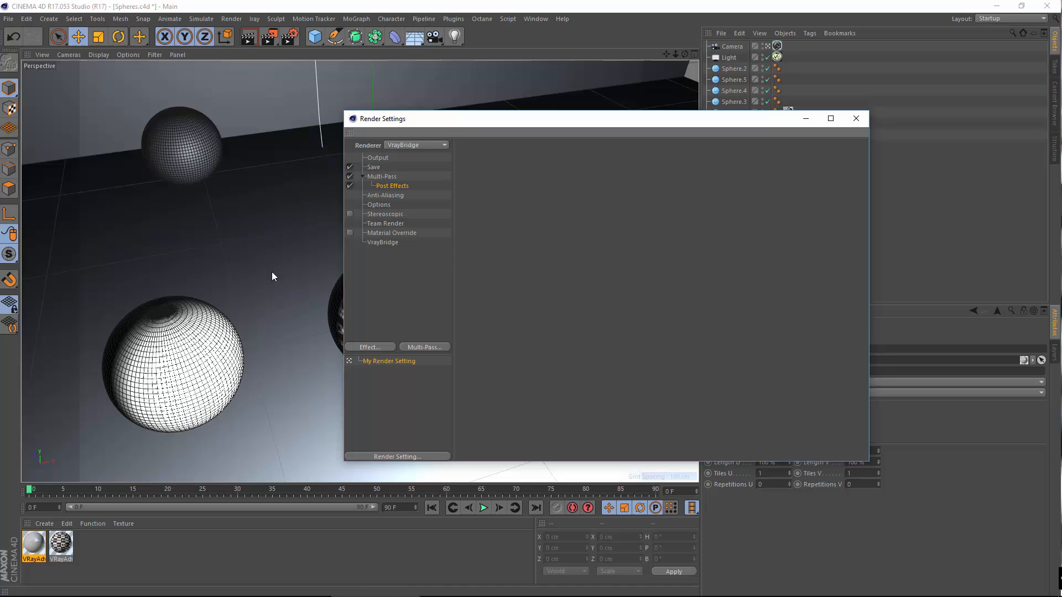
Step: Close the render settings and render the scene to the Picture Viewer
{"action": "left_click", "coordinate": [856, 119]}
{"action": "left_click", "coordinate": [231, 18]}
{"action": "left_click", "coordinate": [258, 73]}
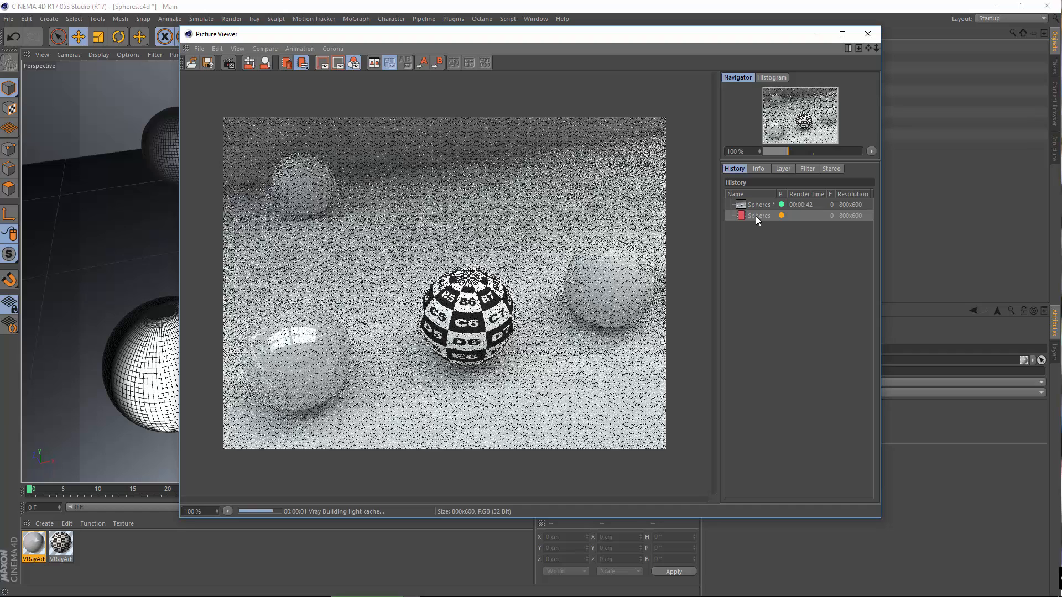
Step: Display the render's layers in Single-Pass mode and look through the Specular, Reflection and GI passes
{"action": "left_click", "coordinate": [784, 169]}
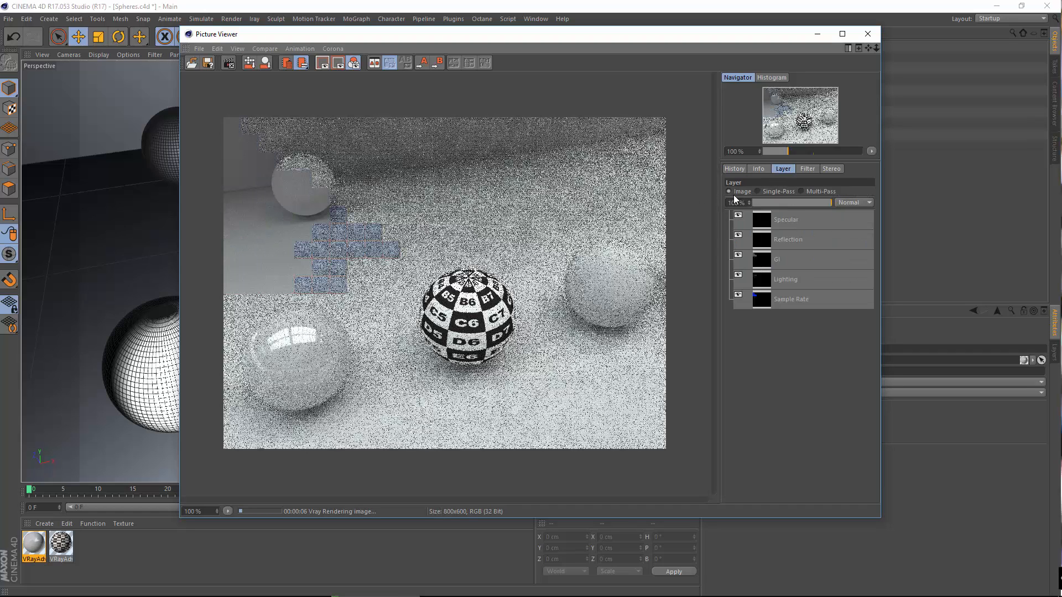
{"action": "left_click", "coordinate": [764, 191]}
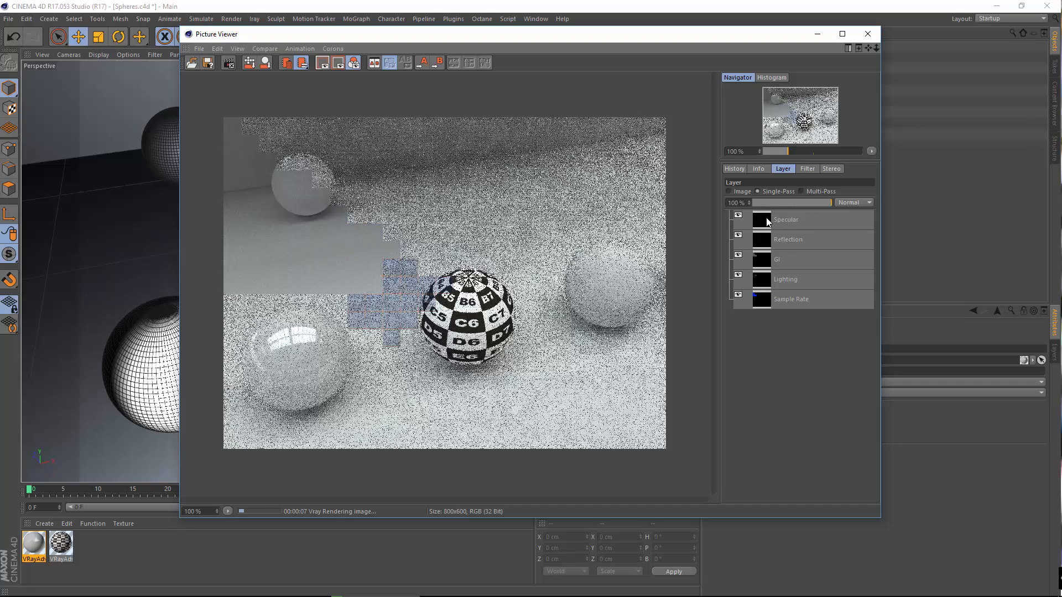
{"action": "left_click", "coordinate": [767, 221]}
{"action": "left_click", "coordinate": [766, 245]}
{"action": "left_click", "coordinate": [777, 259]}
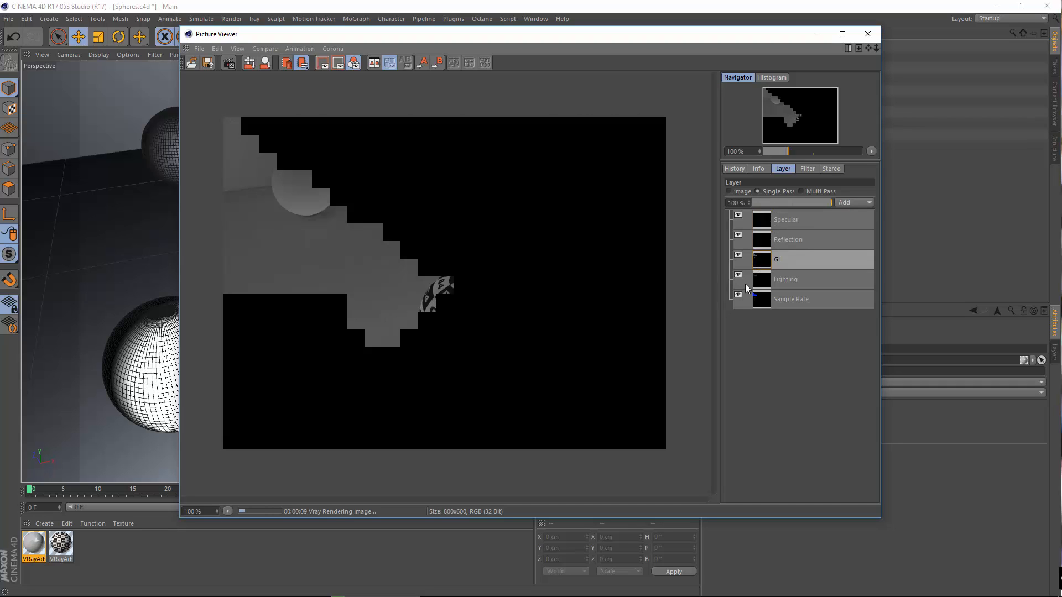
Step: Examine the reflective sphere up close in the Reflection pass while the image renders
{"action": "left_click", "coordinate": [781, 242]}
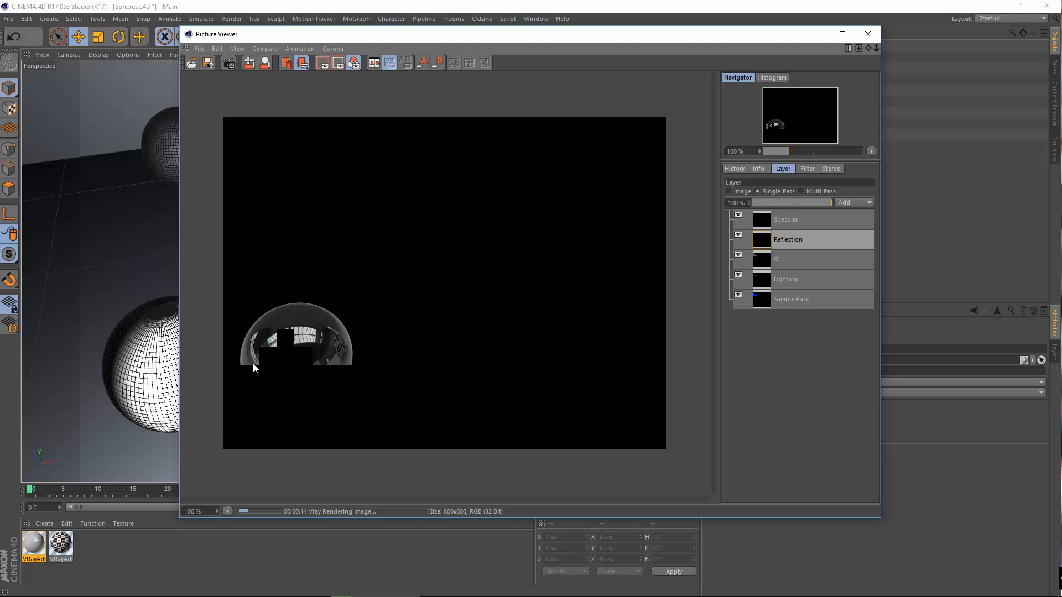
{"action": "scroll", "coordinate": [253, 363], "scroll_direction": "up", "scroll_amount": 4}
{"action": "left_click_drag", "start_coordinate": [377, 390], "coordinate": [438, 374]}
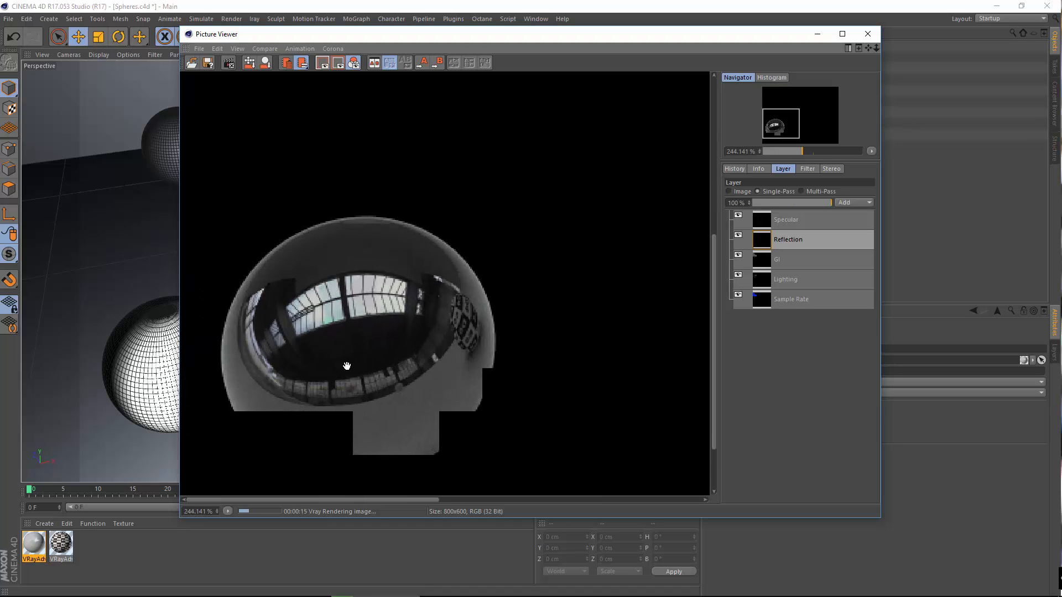
{"action": "scroll", "coordinate": [347, 366], "scroll_direction": "down", "scroll_amount": 3}
{"action": "scroll", "coordinate": [247, 381], "scroll_direction": "up", "scroll_amount": 2}
{"action": "scroll", "coordinate": [247, 381], "scroll_direction": "up", "scroll_amount": 1}
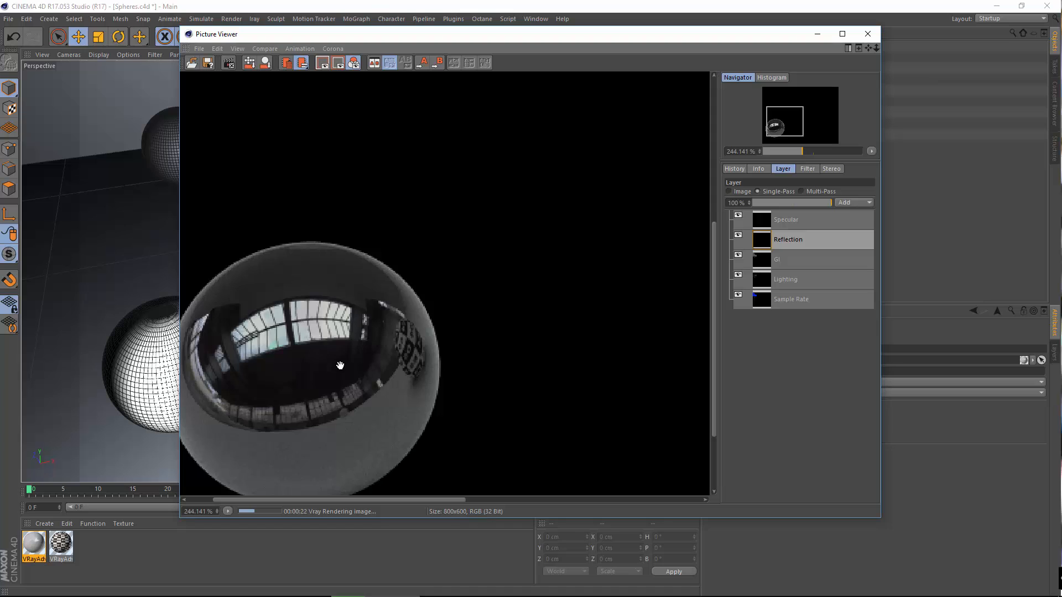
{"action": "scroll", "coordinate": [326, 379], "scroll_direction": "down", "scroll_amount": 3}
Step: Examine the GI pass for noise on the floor and around the spheres
{"action": "left_click", "coordinate": [768, 267]}
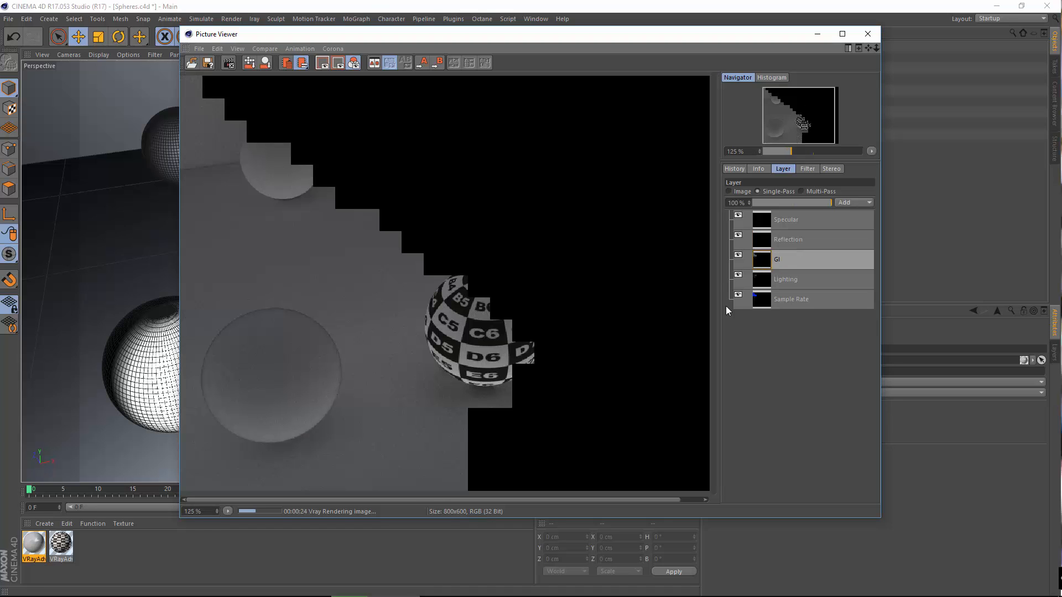
{"action": "scroll", "coordinate": [416, 365], "scroll_direction": "down", "scroll_amount": 1}
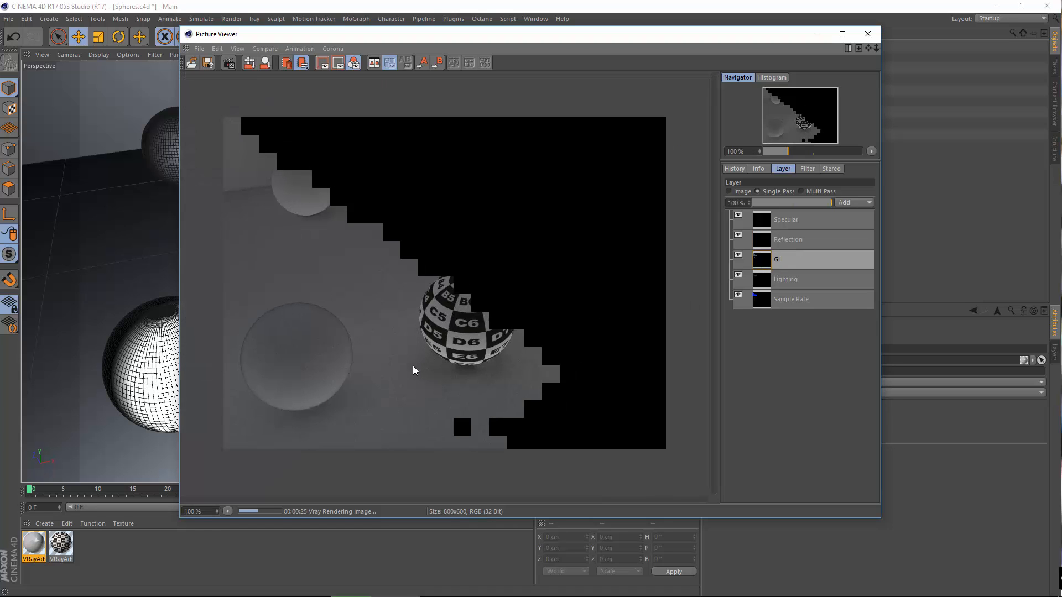
{"action": "scroll", "coordinate": [405, 366], "scroll_direction": "up", "scroll_amount": 1}
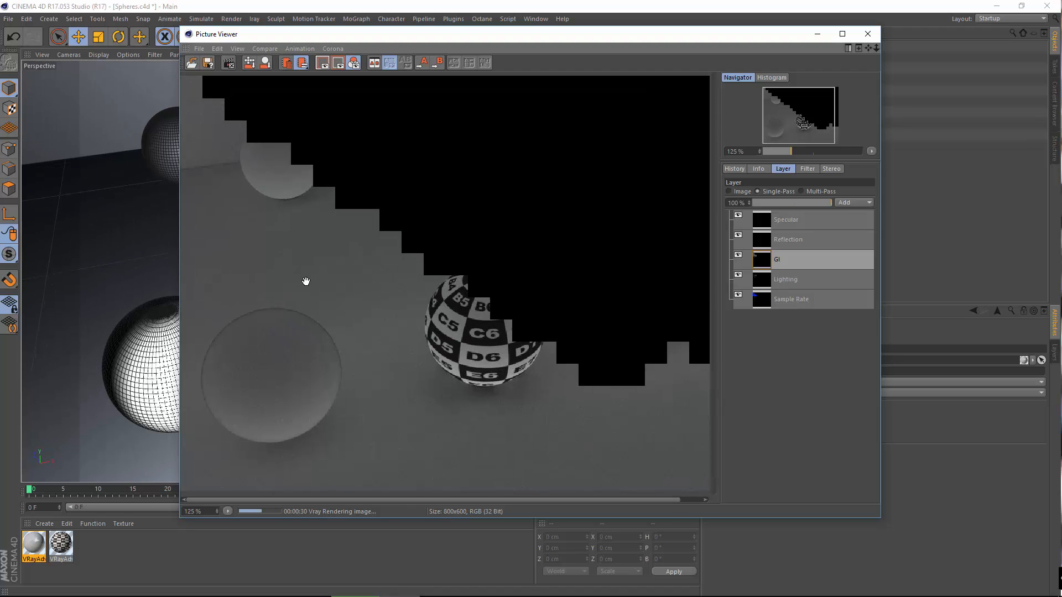
{"action": "scroll", "coordinate": [399, 372], "scroll_direction": "up", "scroll_amount": 3}
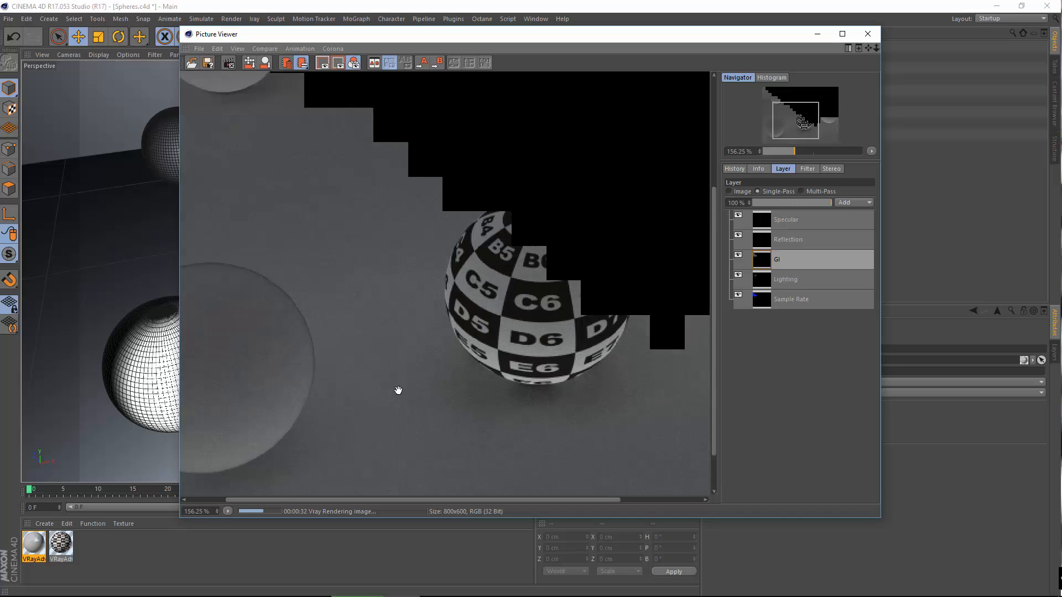
{"action": "scroll", "coordinate": [382, 354], "scroll_direction": "down", "scroll_amount": 4}
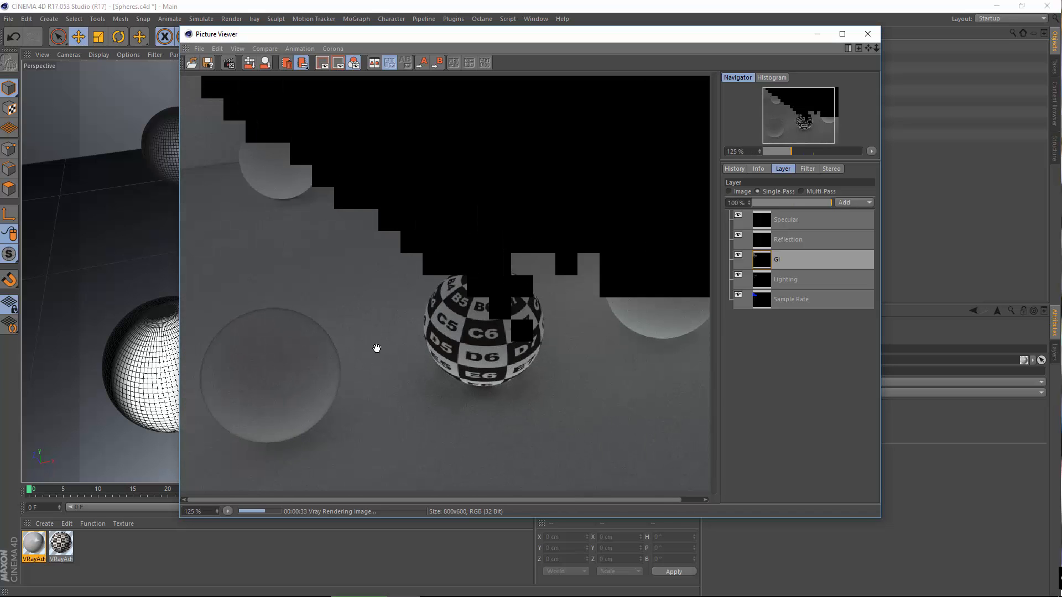
Step: Inspect the Lighting pass for noise, and view the Sample Rate pass around the grid-textured sphere
{"action": "left_click", "coordinate": [768, 278]}
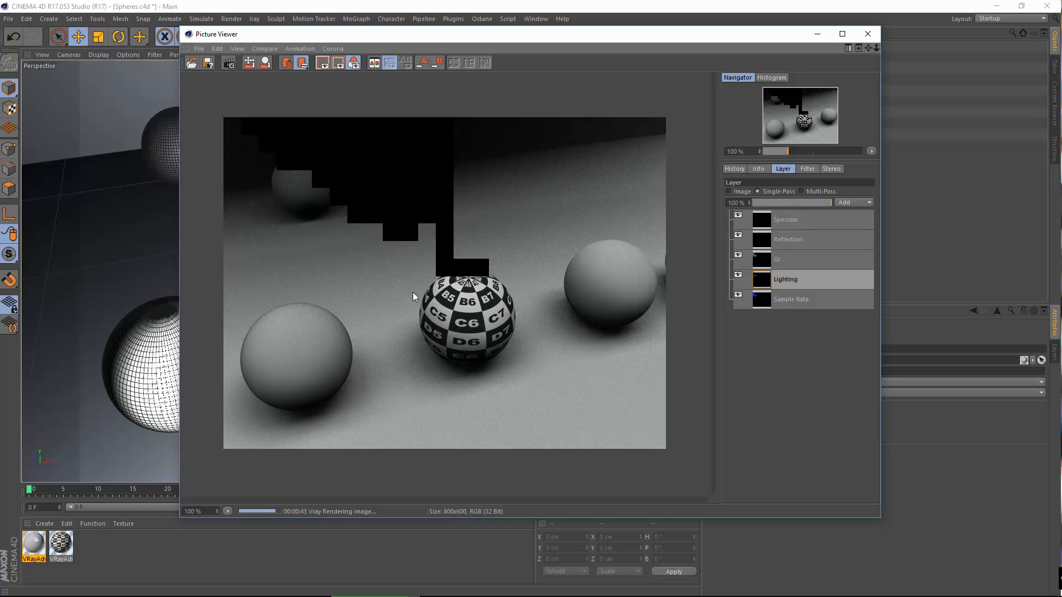
{"action": "scroll", "coordinate": [393, 282], "scroll_direction": "up", "scroll_amount": 1}
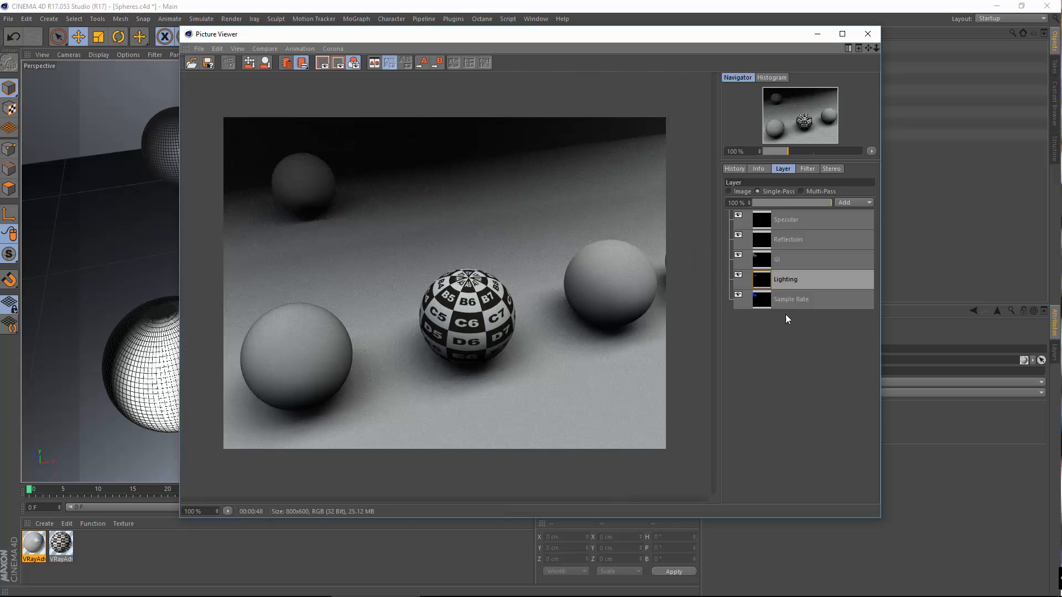
{"action": "left_click", "coordinate": [766, 301]}
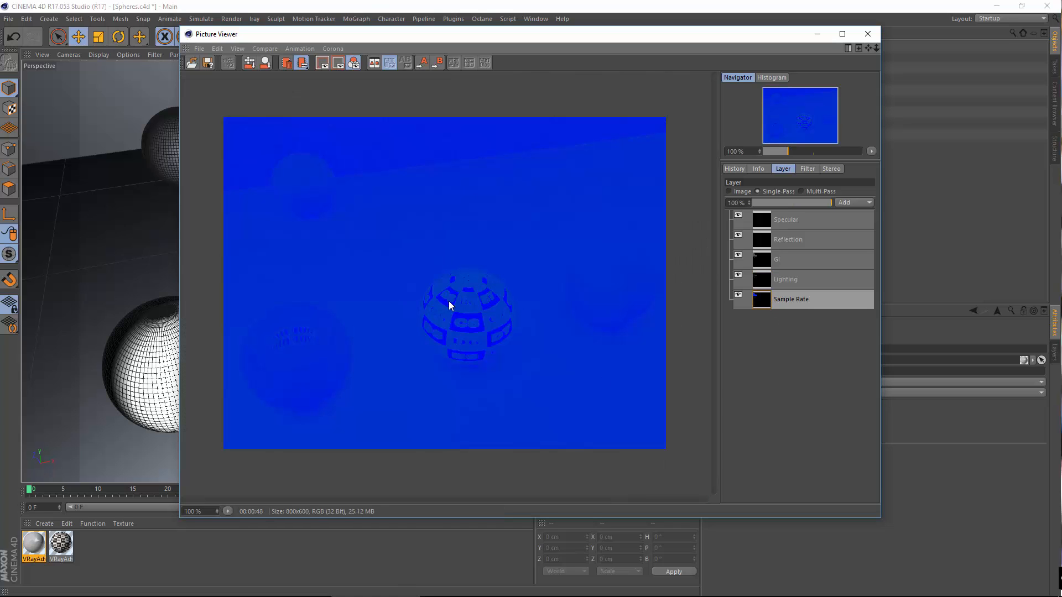
{"action": "scroll", "coordinate": [449, 301], "scroll_direction": "up", "scroll_amount": 2}
{"action": "scroll", "coordinate": [455, 314], "scroll_direction": "down", "scroll_amount": 2}
Step: Move the Picture Viewer aside and open the VrayBridge antialiasing options in the render settings
{"action": "left_click_drag", "start_coordinate": [427, 41], "coordinate": [398, 83]}
{"action": "left_click", "coordinate": [287, 39]}
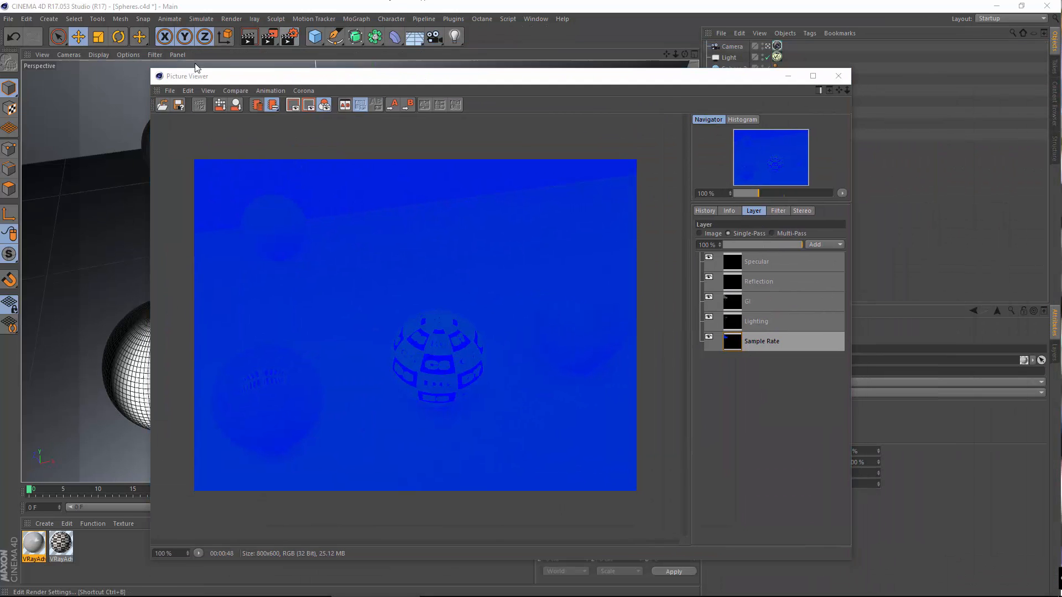
{"action": "left_click", "coordinate": [370, 242]}
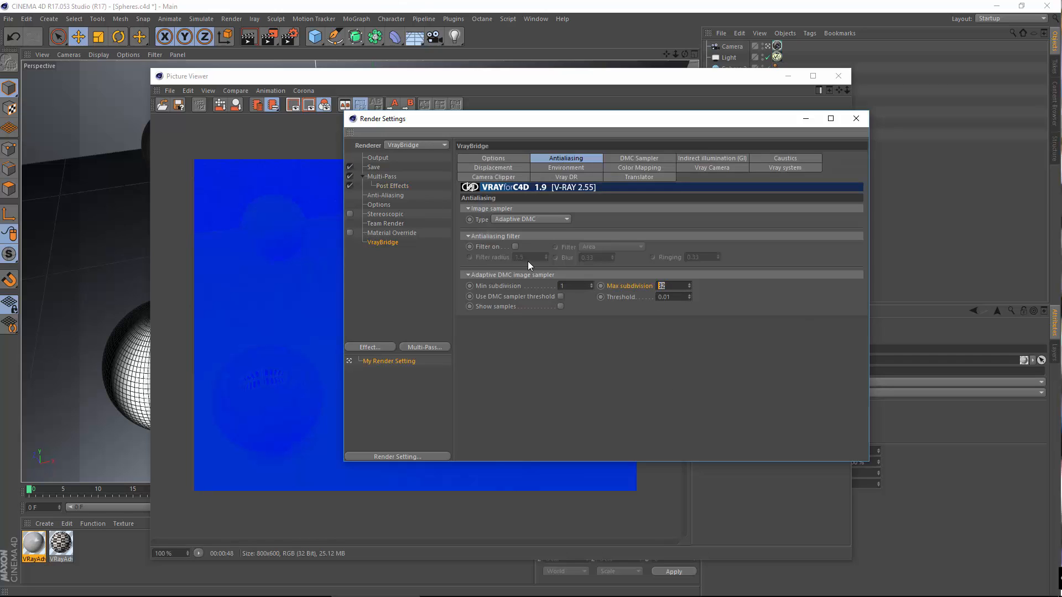
Step: Set the Adaptive DMC max subdivision to 4 and render the scene to the Picture Viewer
{"action": "type", "text": "4"}
{"action": "key", "text": "Return"}
{"action": "left_click", "coordinate": [307, 138]}
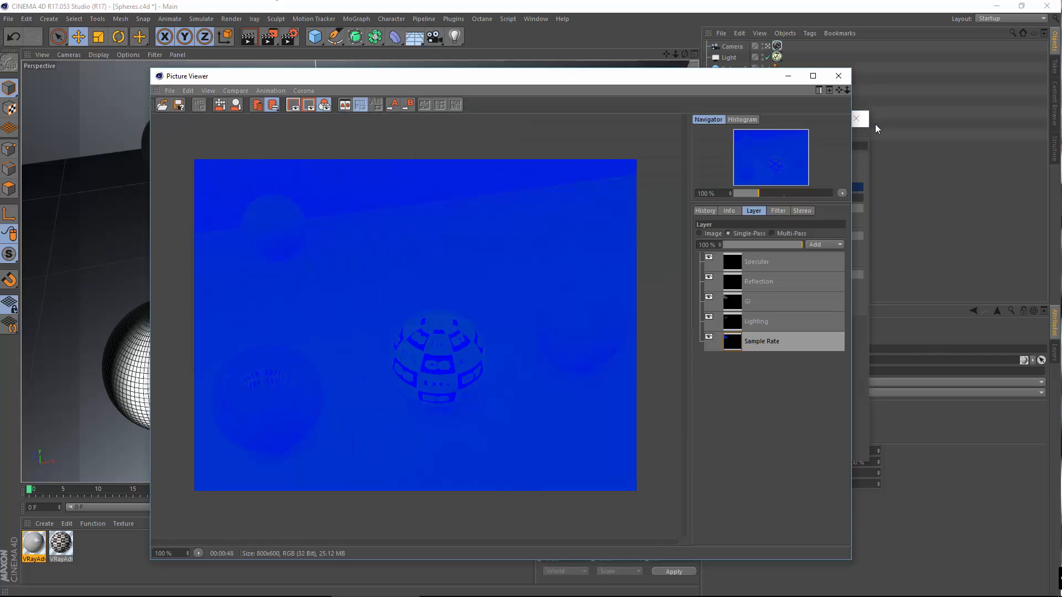
{"action": "left_click", "coordinate": [838, 76]}
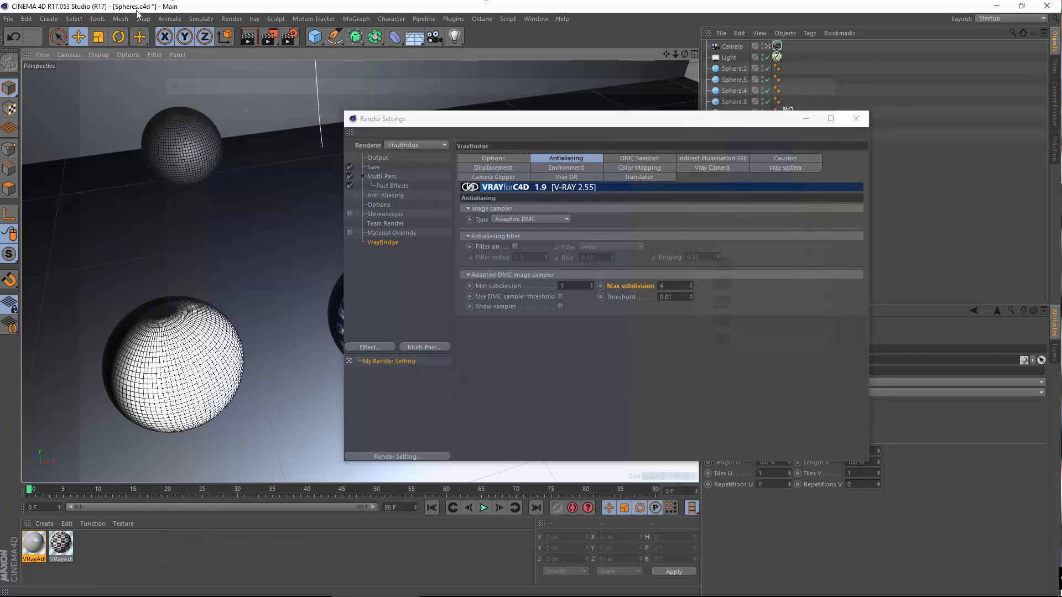
{"action": "left_click", "coordinate": [231, 19]}
{"action": "left_click", "coordinate": [260, 70]}
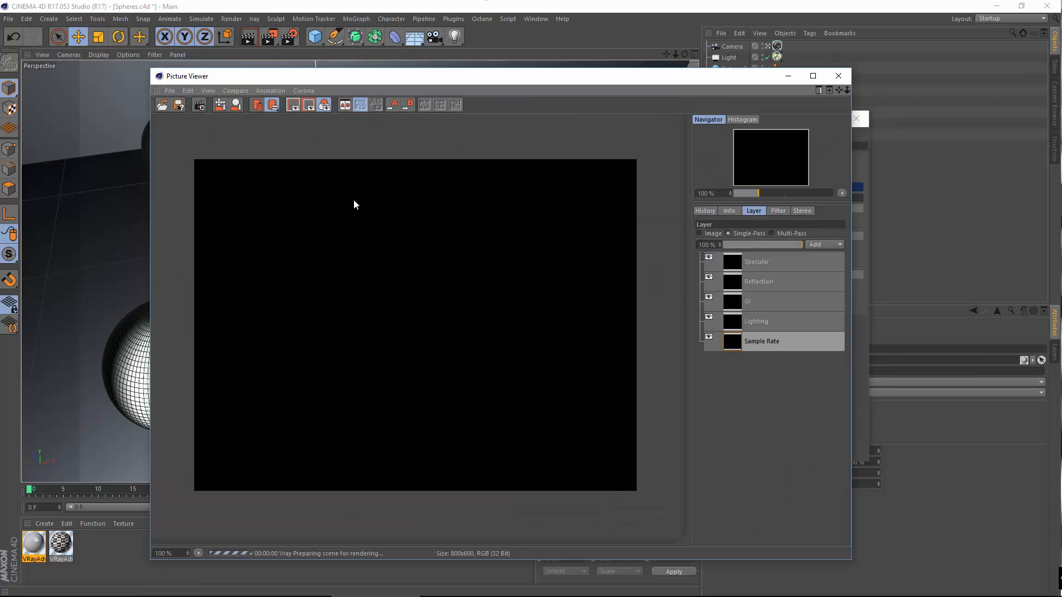
{"action": "left_click", "coordinate": [231, 18]}
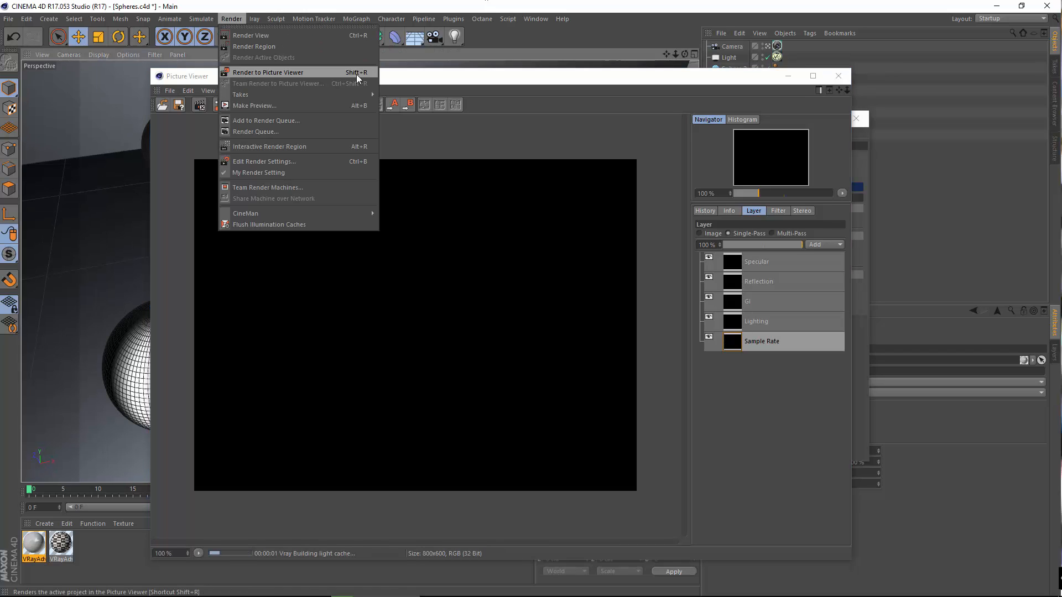
{"action": "left_click", "coordinate": [377, 73]}
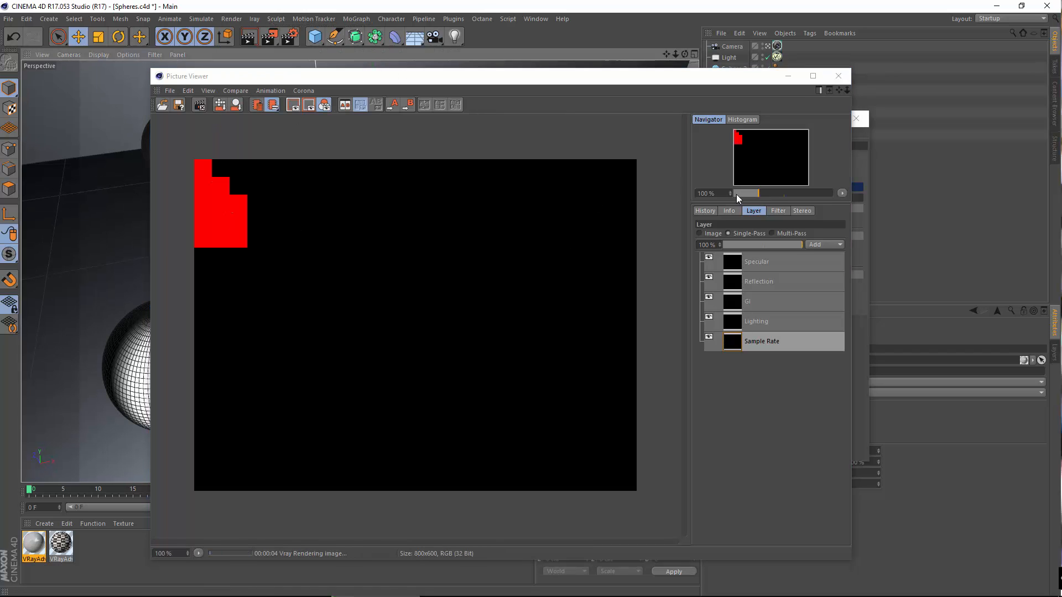
Step: Check the render history, and compare the full image with the Sample Rate single pass during rendering
{"action": "left_click", "coordinate": [705, 211]}
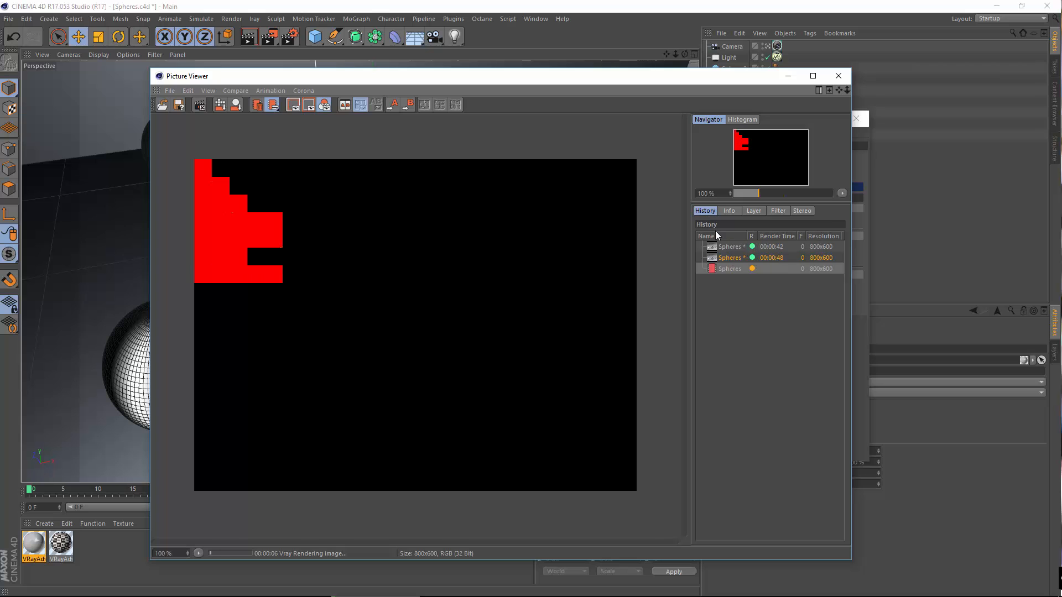
{"action": "left_click", "coordinate": [754, 210]}
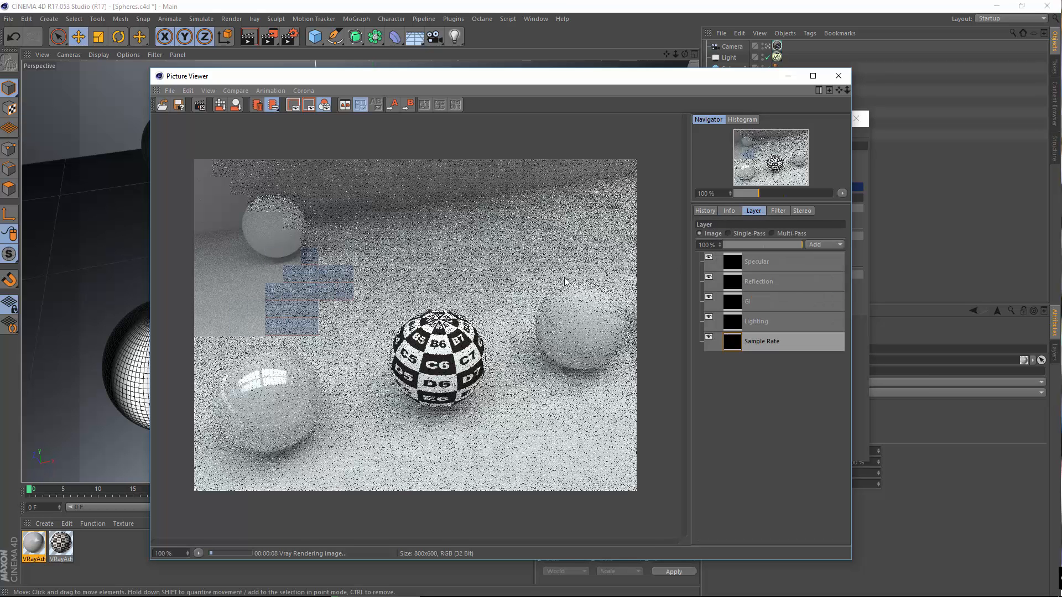
{"action": "left_click", "coordinate": [737, 234]}
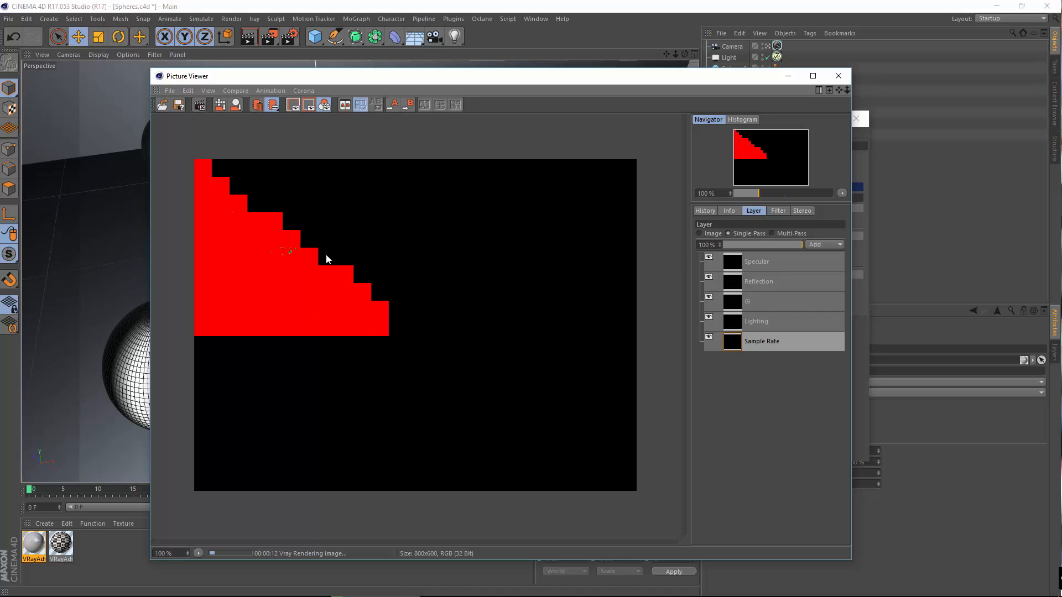
Step: Place the render settings beside the Picture Viewer and review the min and max subdivision against the Sample Rate pass
{"action": "left_click_drag", "start_coordinate": [505, 78], "coordinate": [745, 197]}
{"action": "left_click_drag", "start_coordinate": [585, 117], "coordinate": [276, 92]}
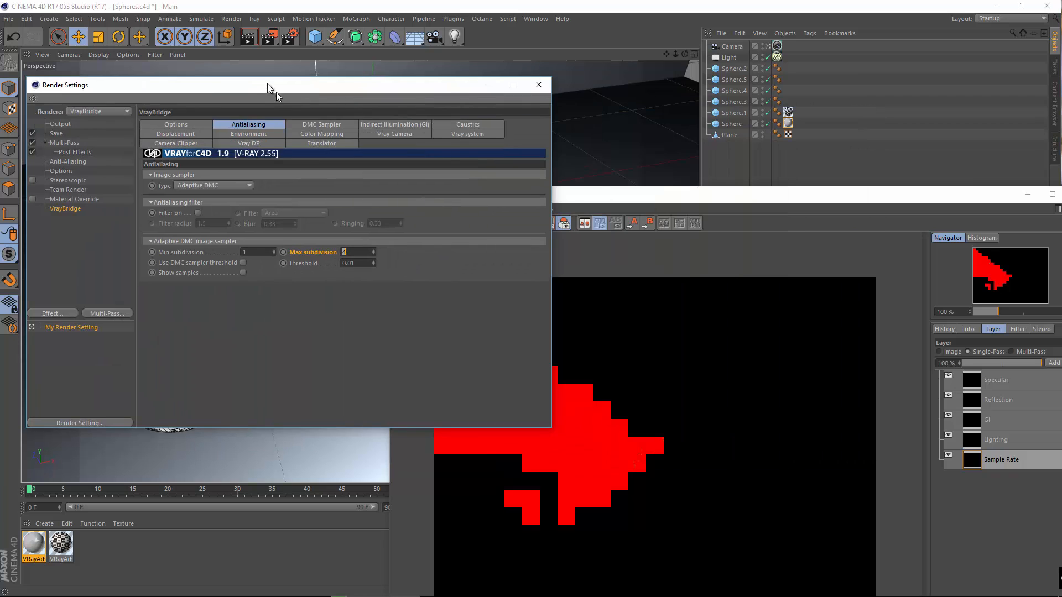
{"action": "left_click_drag", "start_coordinate": [639, 195], "coordinate": [648, 87]}
{"action": "left_click", "coordinate": [325, 261]}
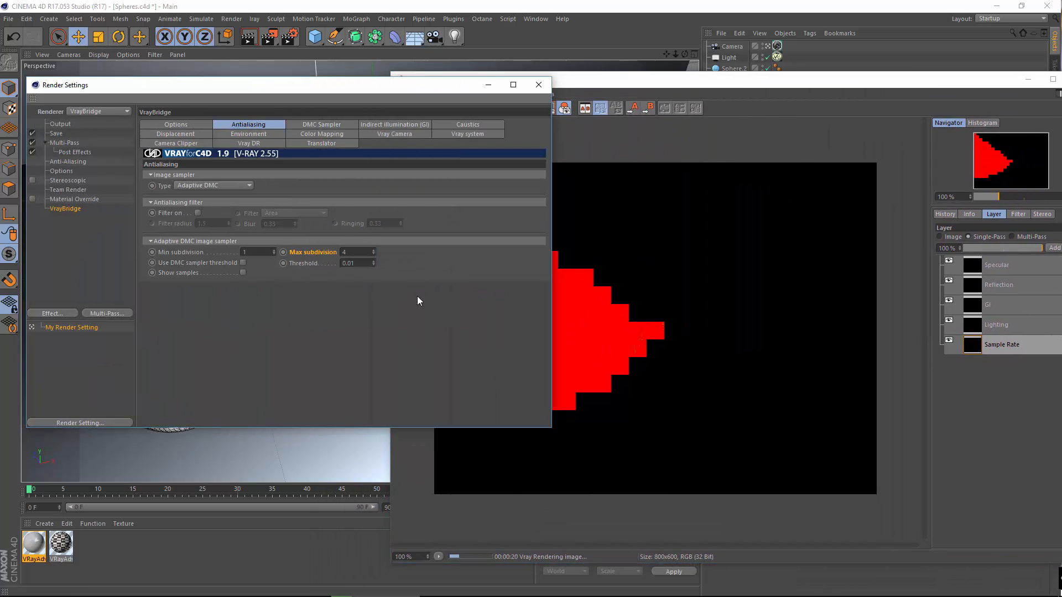
{"action": "left_click", "coordinate": [445, 467]}
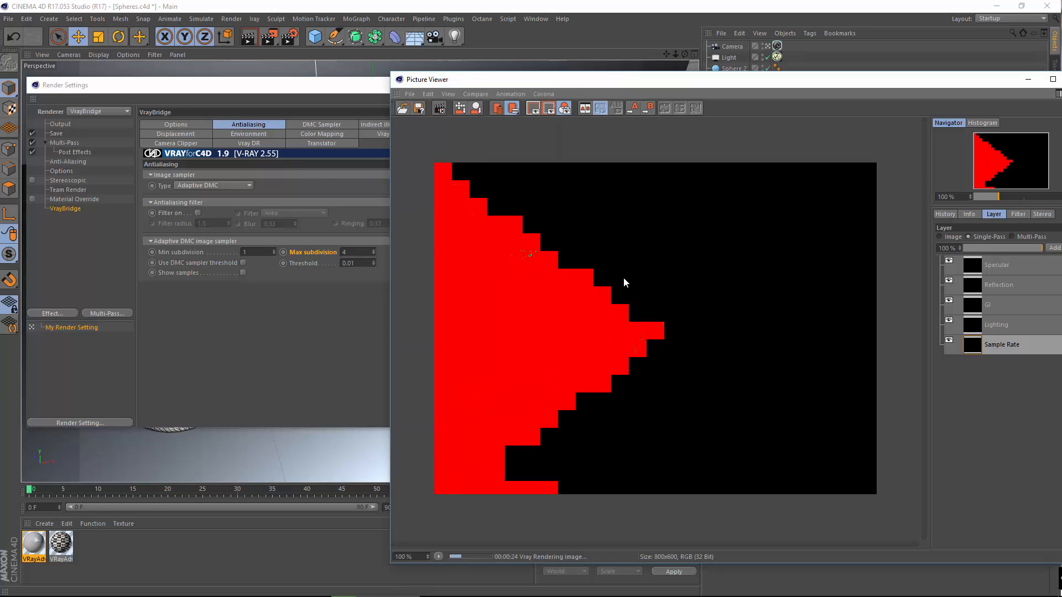
{"action": "left_click", "coordinate": [173, 310]}
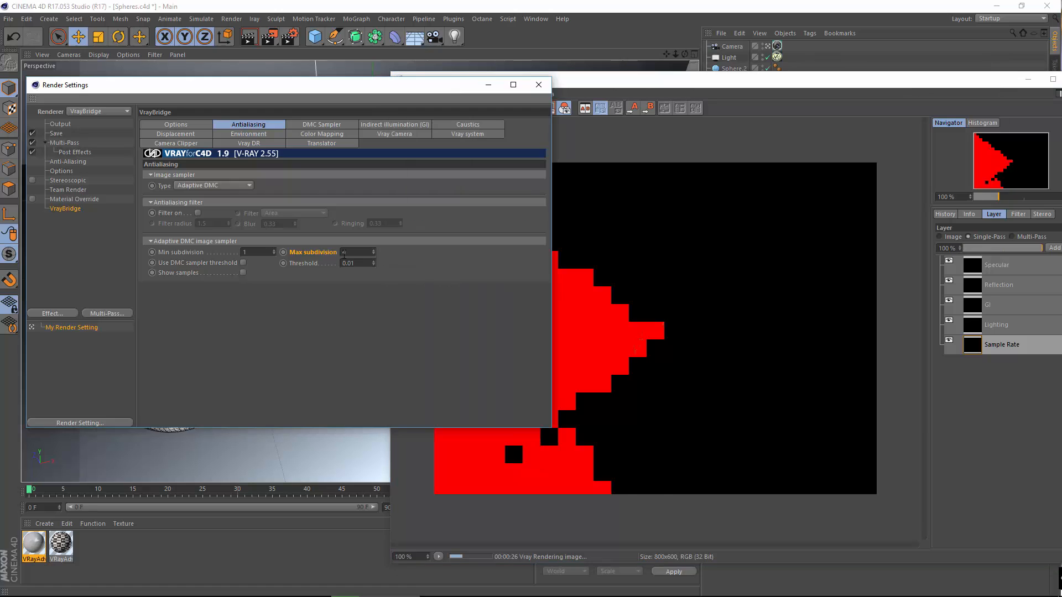
{"action": "left_click", "coordinate": [180, 254]}
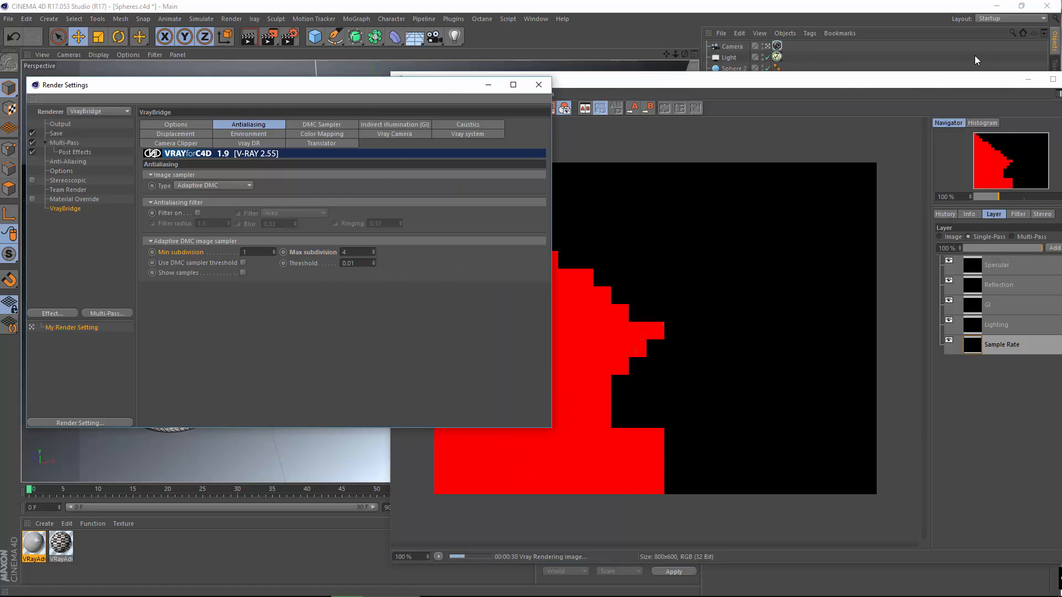
Step: Stop the running render by closing the Picture Viewer, and clear the render settings window from the viewport
{"action": "left_click_drag", "start_coordinate": [835, 85], "coordinate": [640, 79]}
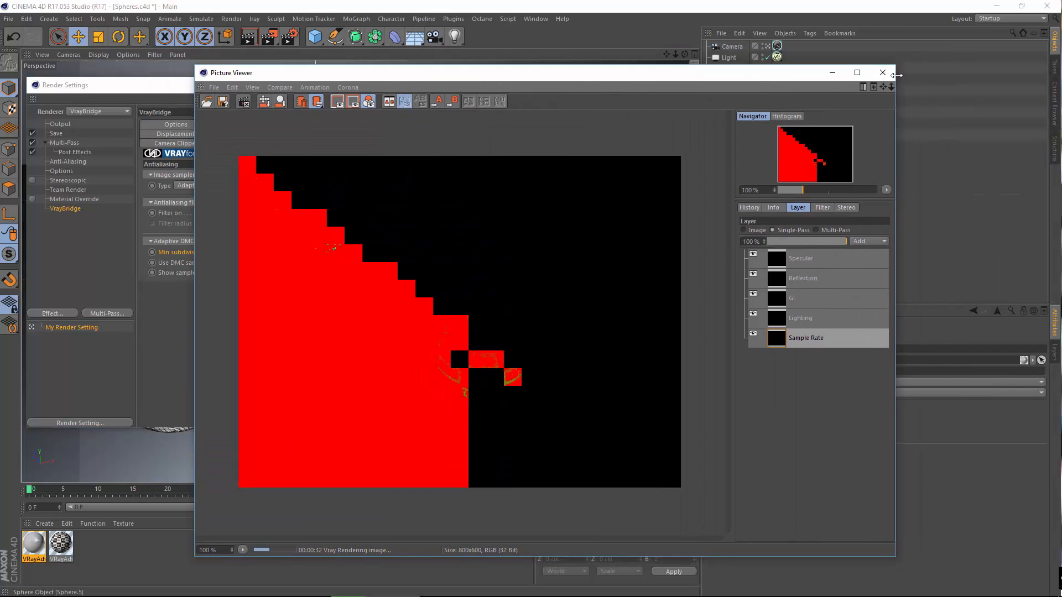
{"action": "left_click", "coordinate": [883, 73]}
{"action": "left_click", "coordinate": [546, 346]}
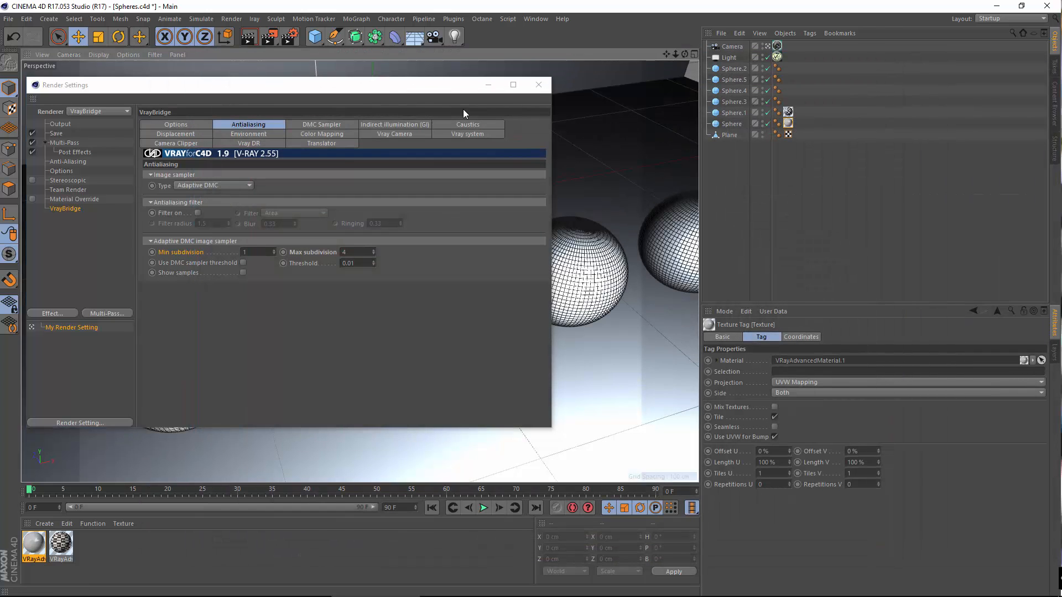
{"action": "left_click", "coordinate": [544, 84]}
{"action": "scroll", "coordinate": [365, 332], "scroll_direction": "up", "scroll_amount": 4}
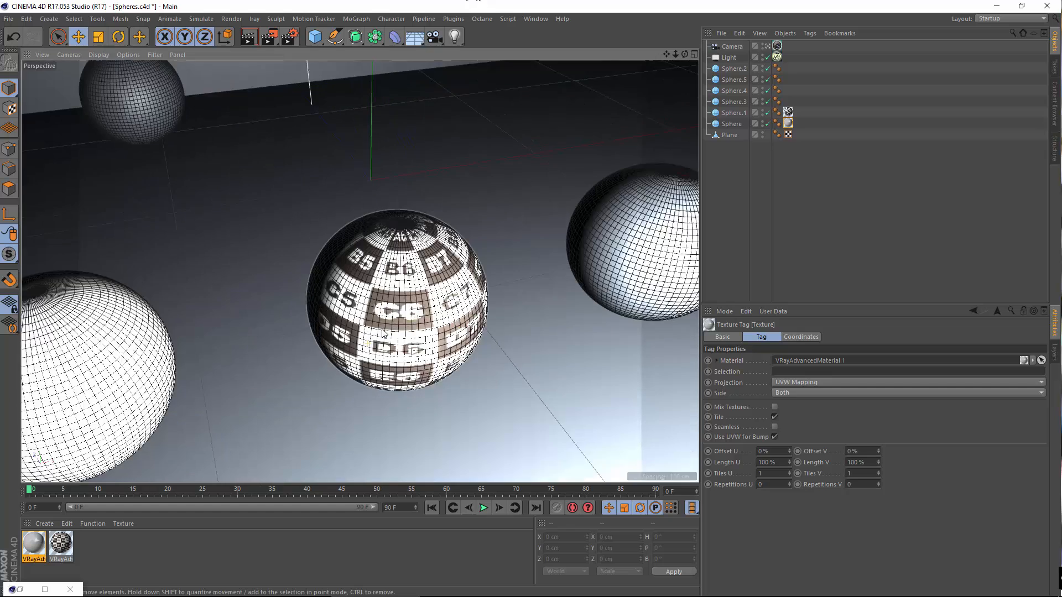
{"action": "scroll", "coordinate": [303, 227], "scroll_direction": "down", "scroll_amount": 3}
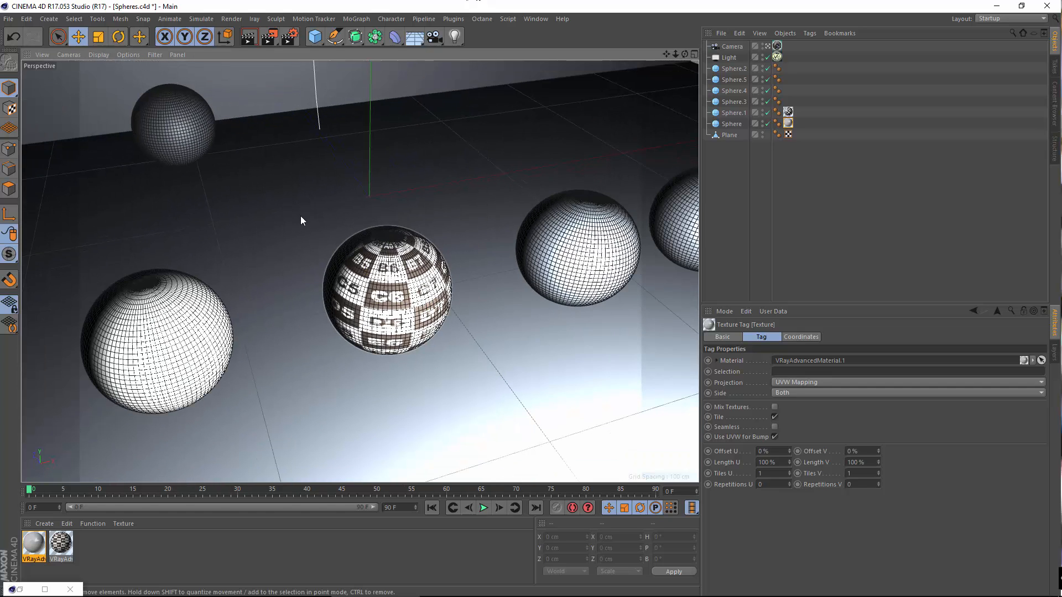
Step: Reopen the render settings and bring back the Picture Viewer with the stopped render
{"action": "left_click", "coordinate": [536, 19]}
{"action": "mouse_move", "coordinate": [556, 265]}
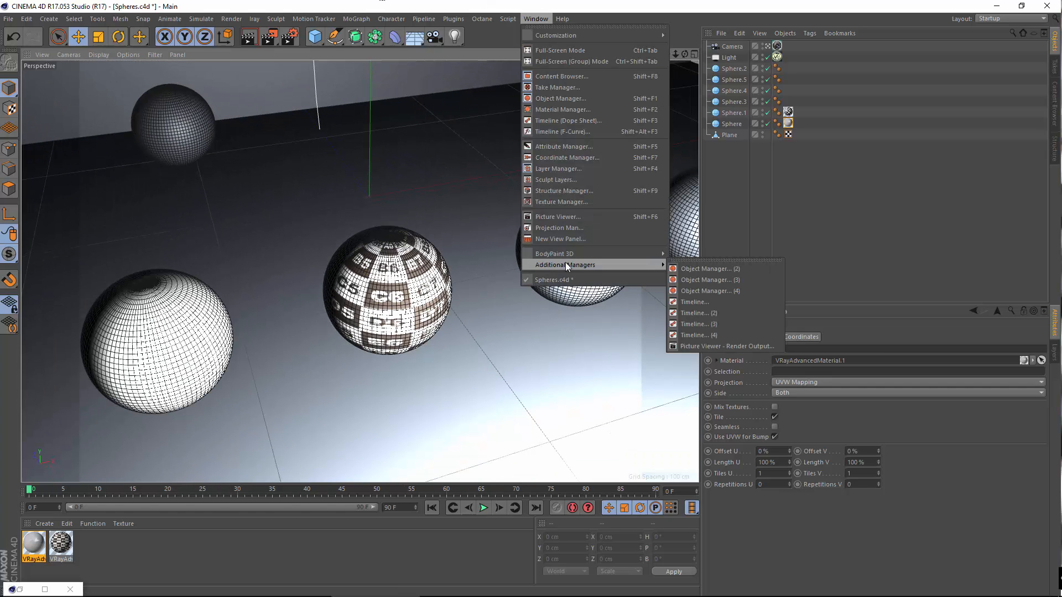
{"action": "left_click", "coordinate": [283, 40]}
{"action": "left_click", "coordinate": [283, 41]}
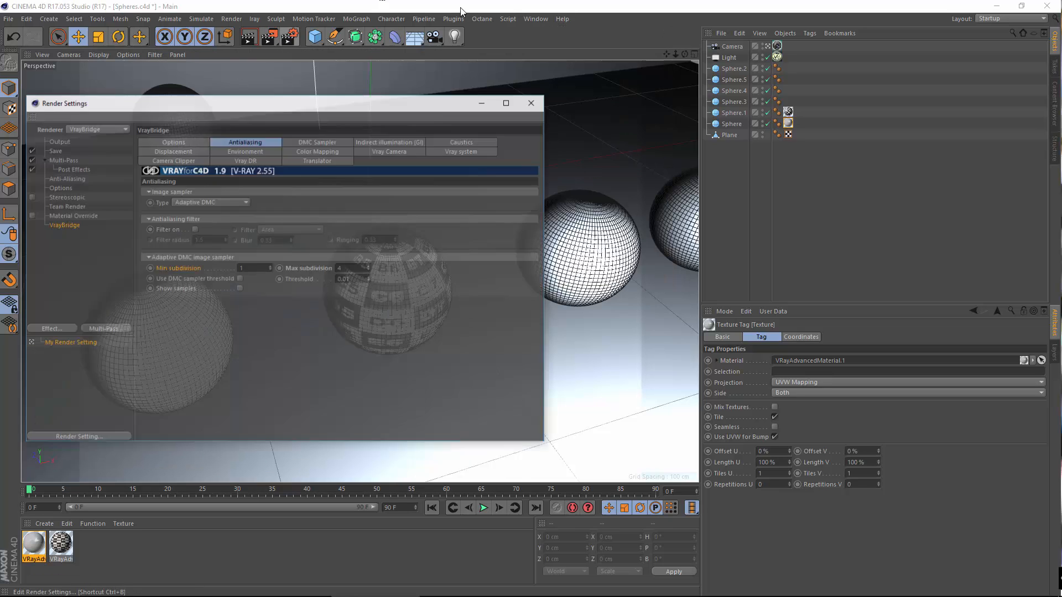
{"action": "left_click", "coordinate": [535, 19]}
{"action": "left_click", "coordinate": [568, 217]}
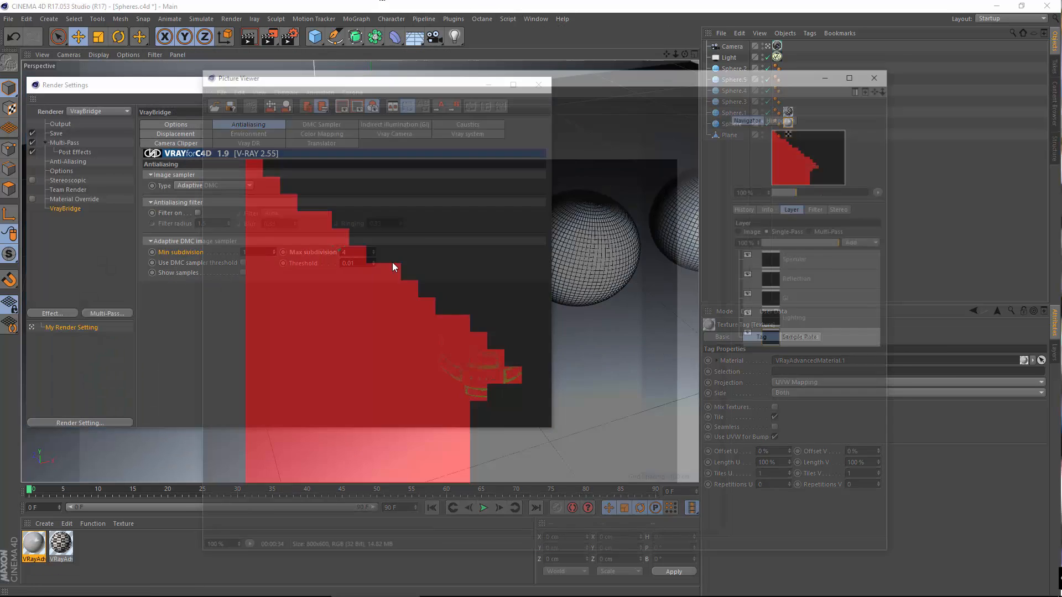
Step: Show the full image beside the antialiasing settings and examine the noise in its rendered area
{"action": "left_click", "coordinate": [756, 229]}
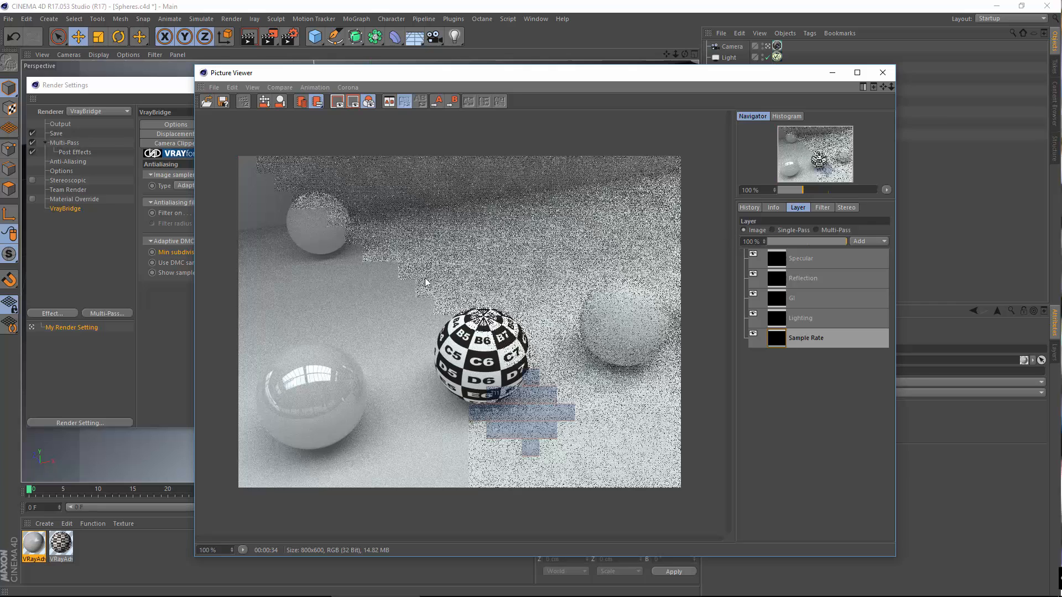
{"action": "left_click_drag", "start_coordinate": [473, 79], "coordinate": [635, 73]}
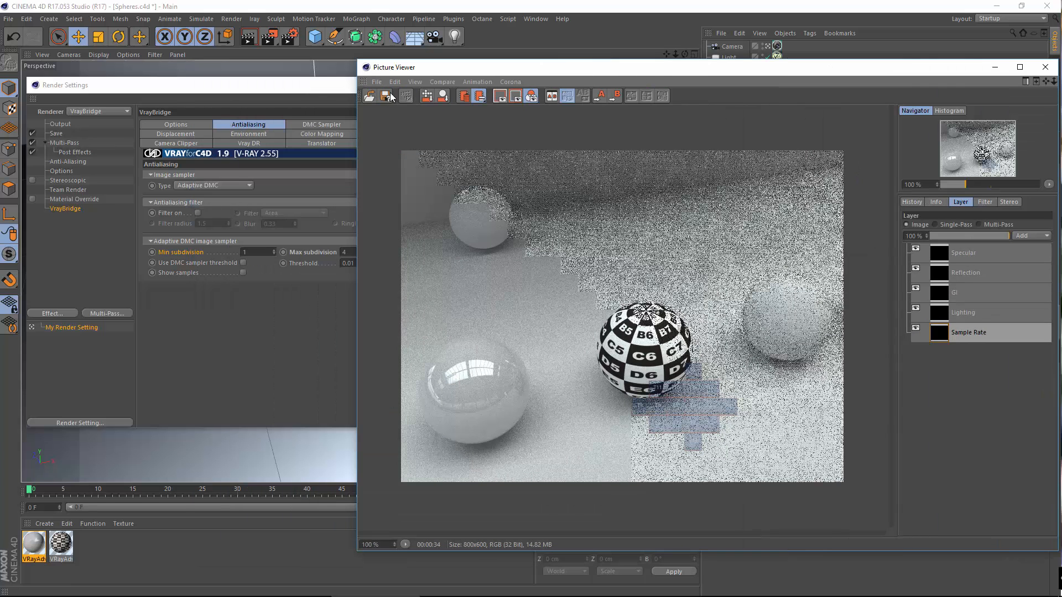
{"action": "left_click", "coordinate": [310, 91]}
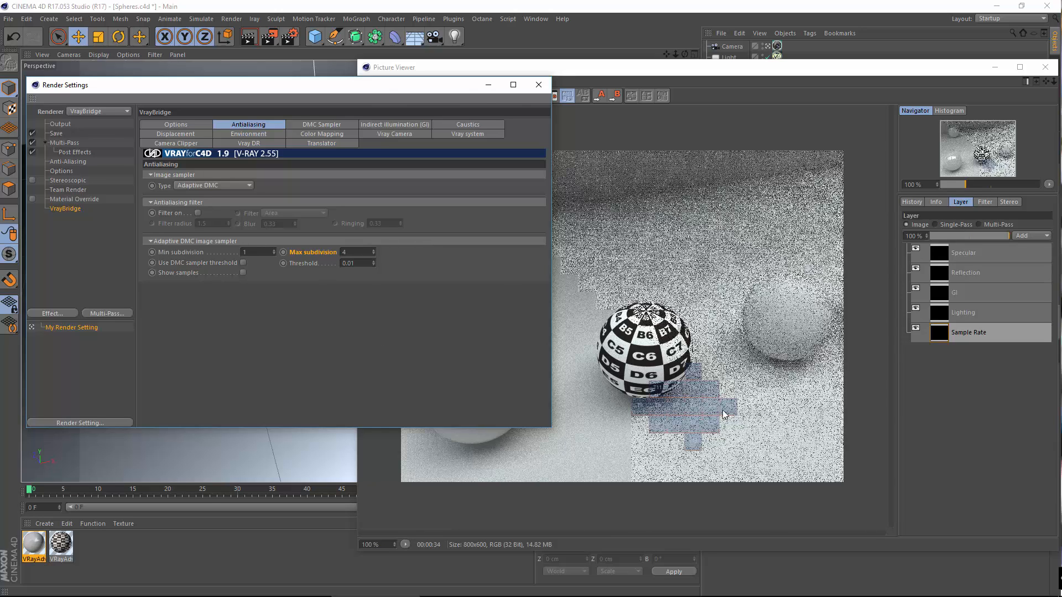
{"action": "left_click", "coordinate": [686, 496]}
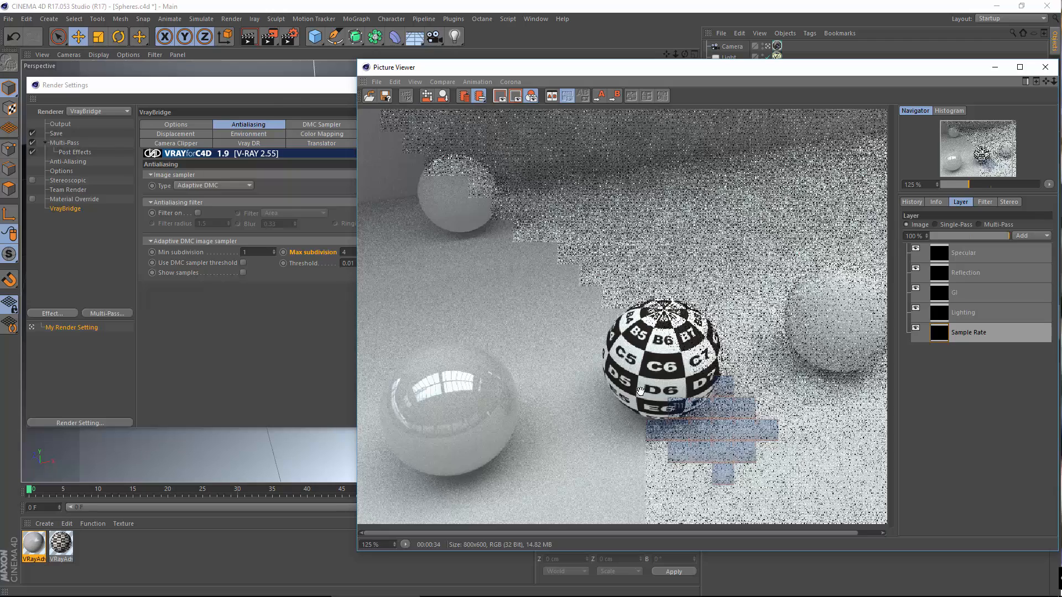
{"action": "scroll", "coordinate": [528, 399], "scroll_direction": "down", "scroll_amount": 1}
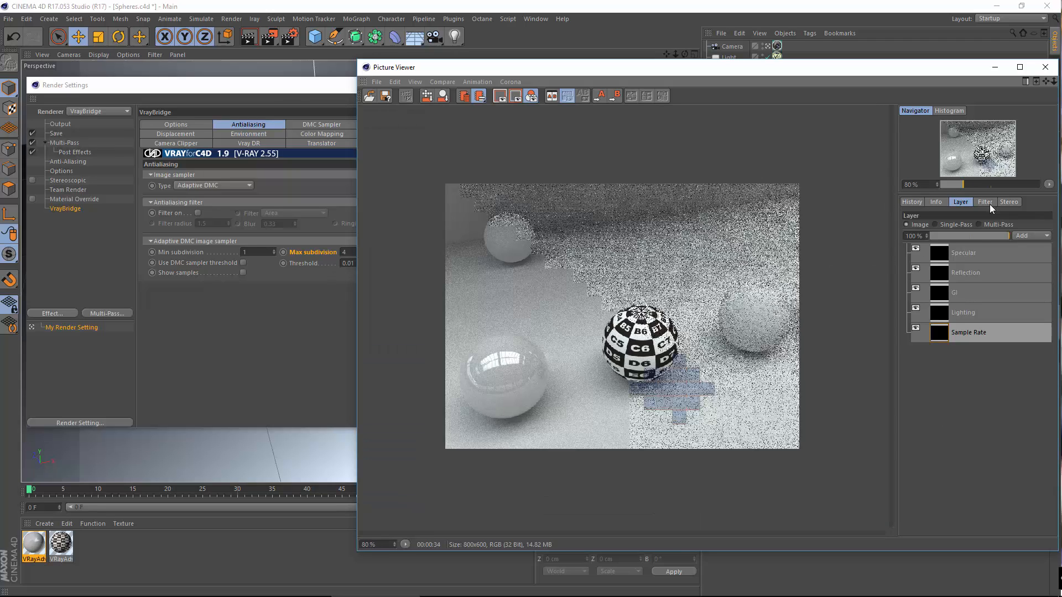
Step: Show the Sample Rate single pass of the stopped render and examine the area around the grid-textured sphere
{"action": "left_click", "coordinate": [943, 224]}
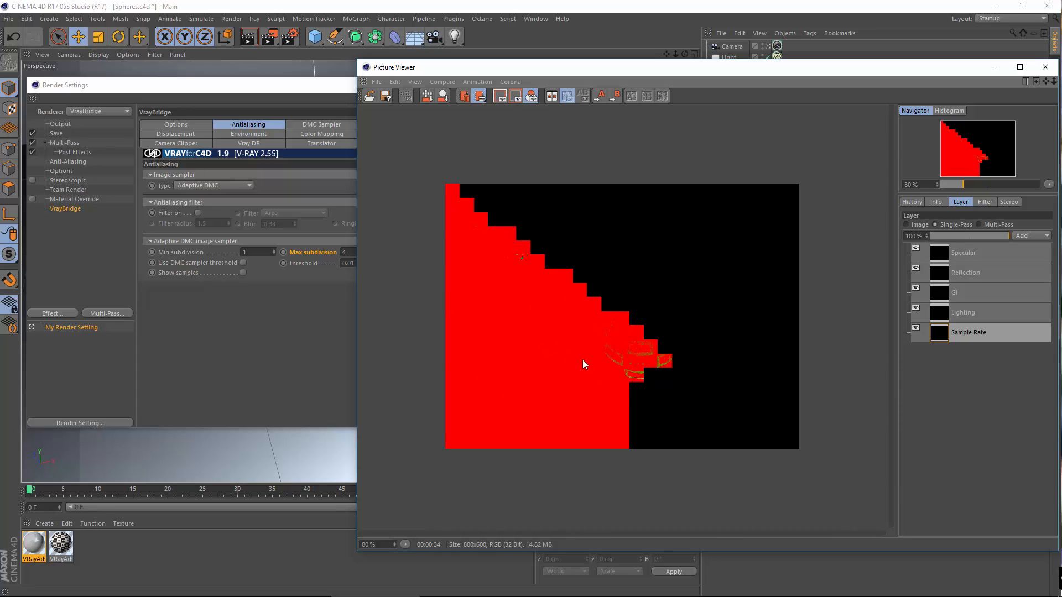
{"action": "scroll", "coordinate": [583, 359], "scroll_direction": "up", "scroll_amount": 1}
{"action": "scroll", "coordinate": [550, 344], "scroll_direction": "down", "scroll_amount": 2}
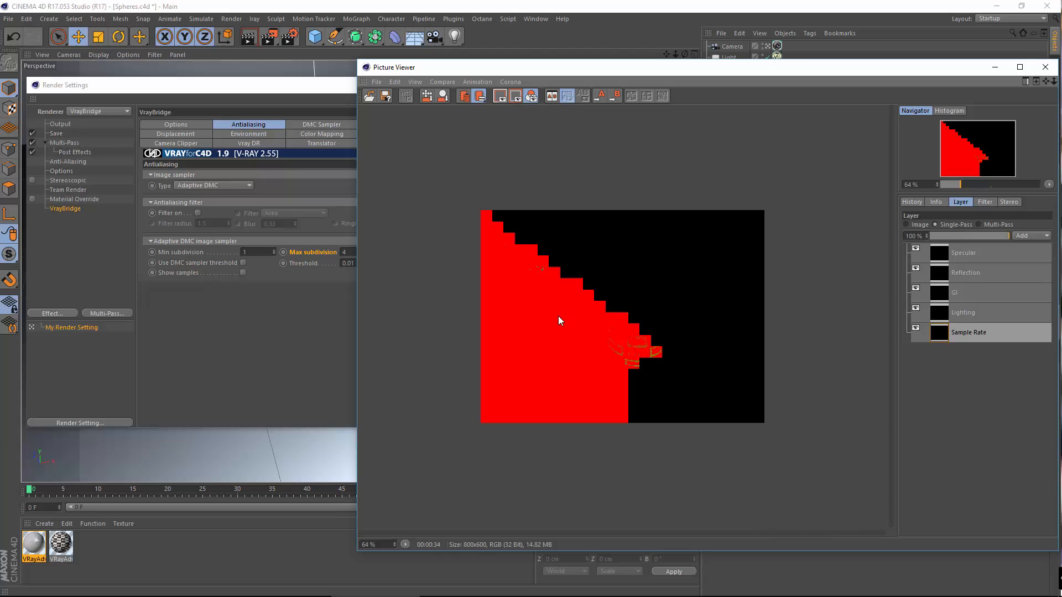
{"action": "scroll", "coordinate": [558, 316], "scroll_direction": "up", "scroll_amount": 2}
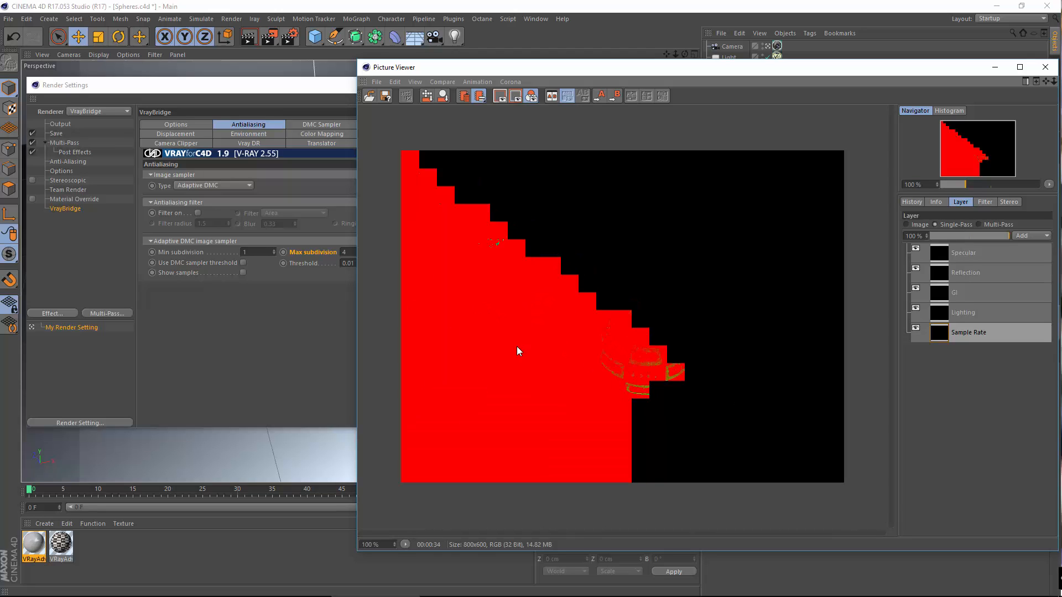
Step: Set the Adaptive DMC threshold to 0.05 and render the scene to the Picture Viewer again
{"action": "left_click", "coordinate": [328, 258]}
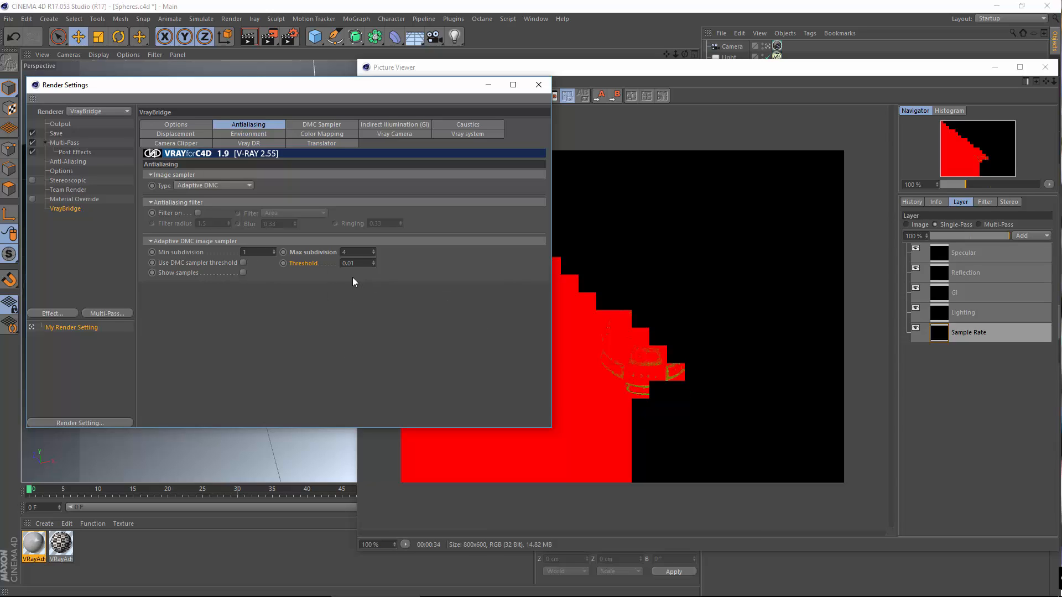
{"action": "key", "text": "BackSpace"}
{"action": "left_click", "coordinate": [896, 74]}
{"action": "left_click", "coordinate": [231, 19]}
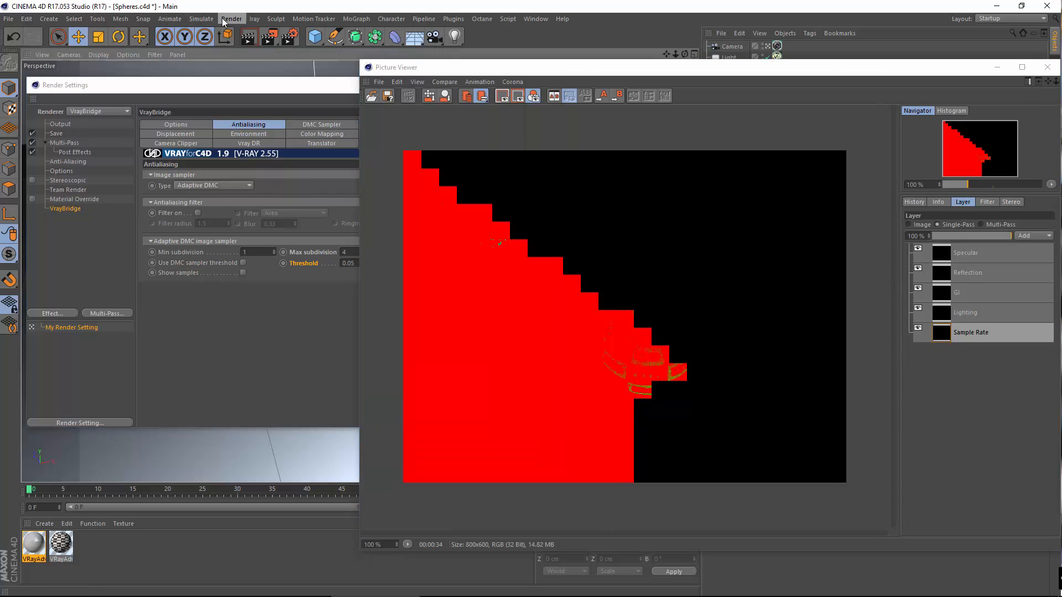
{"action": "left_click", "coordinate": [232, 19]}
{"action": "left_click", "coordinate": [230, 16]}
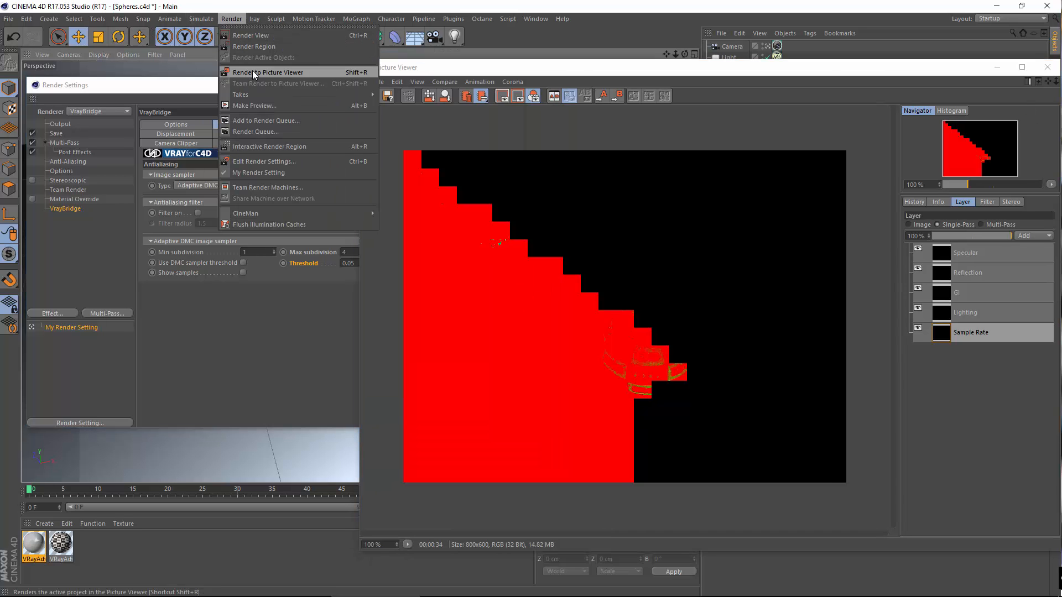
{"action": "left_click", "coordinate": [252, 71]}
Step: Reposition the Picture Viewer and examine the Sample Rate pass on the spheres and floor while the image renders
{"action": "left_click_drag", "start_coordinate": [631, 74], "coordinate": [480, 67]}
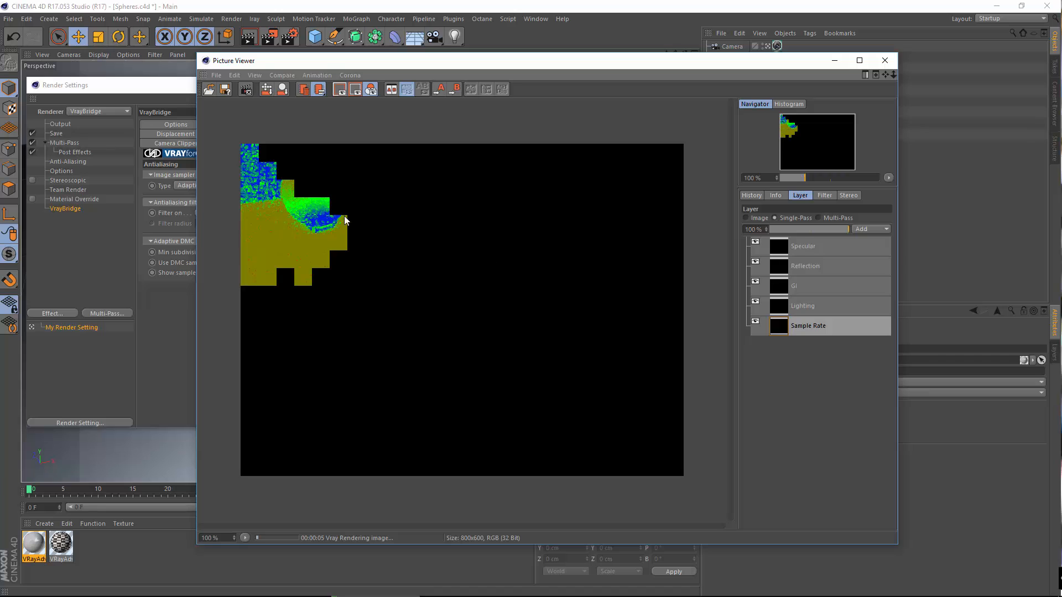
{"action": "left_click_drag", "start_coordinate": [387, 69], "coordinate": [434, 62]}
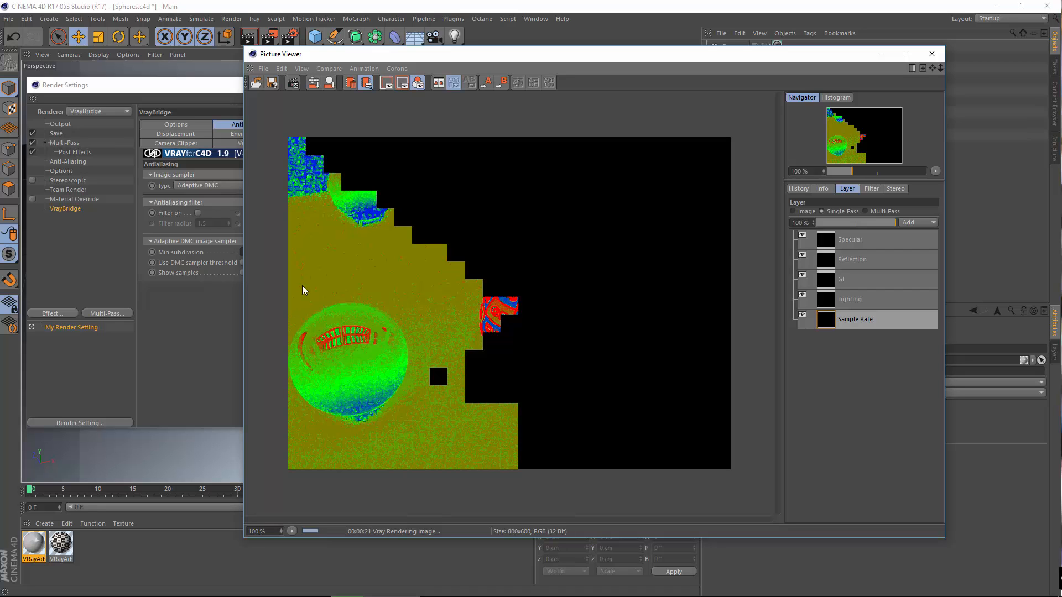
{"action": "left_click_drag", "start_coordinate": [396, 52], "coordinate": [491, 67]}
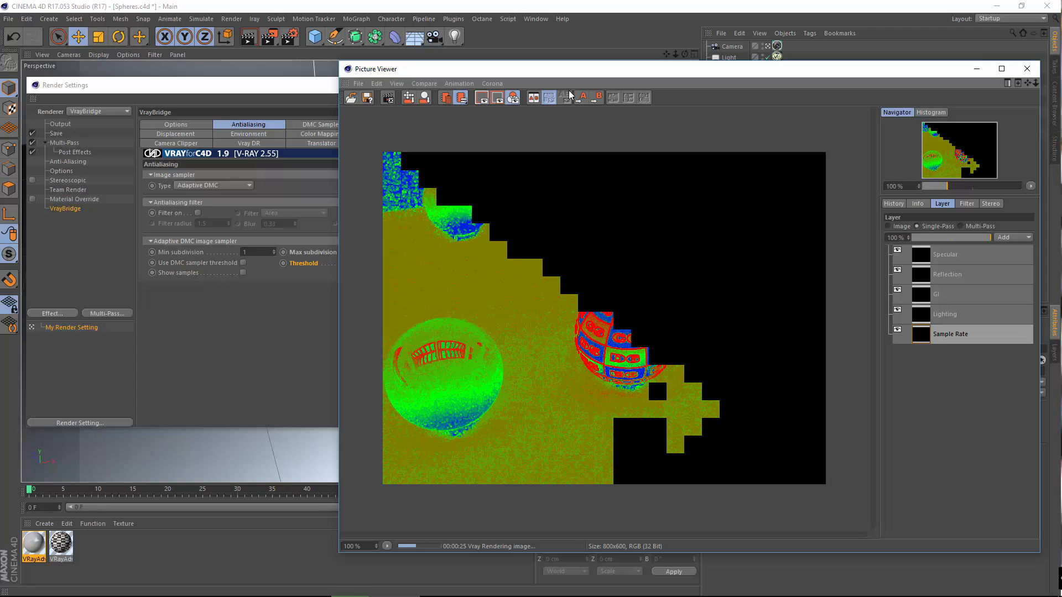
{"action": "left_click_drag", "start_coordinate": [627, 73], "coordinate": [526, 67]}
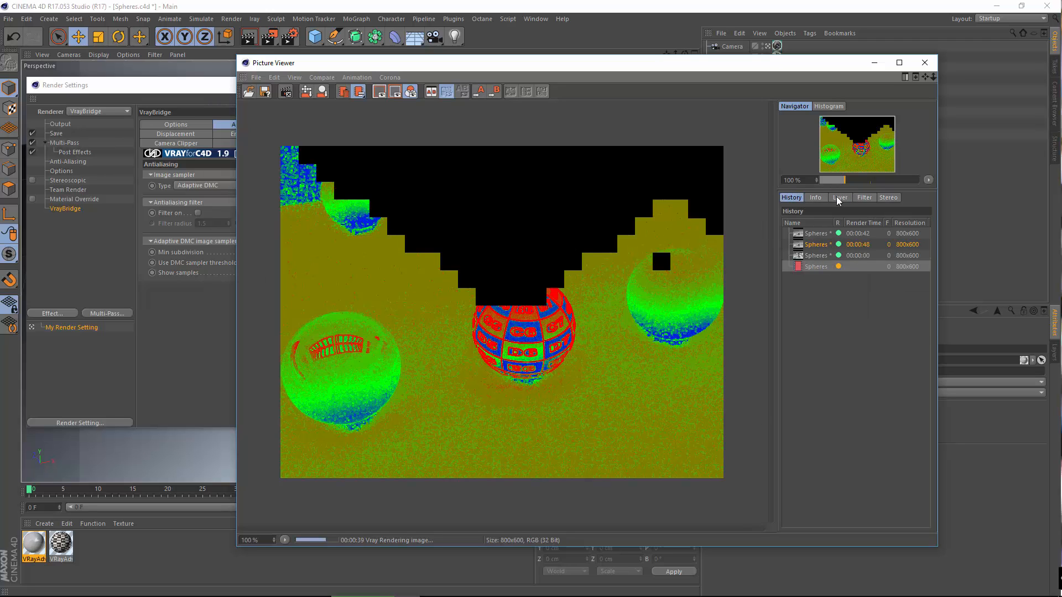
Step: View the full image, then inspect the Specular and Reflection single passes, zooming in on the glossy sphere to check its noise
{"action": "left_click", "coordinate": [799, 220]}
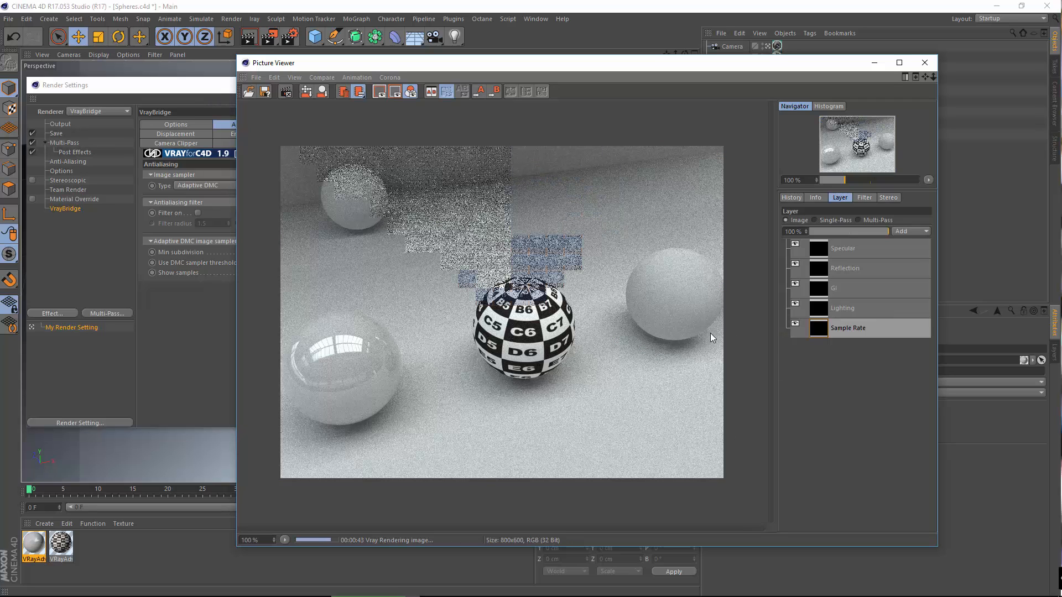
{"action": "left_click", "coordinate": [816, 221]}
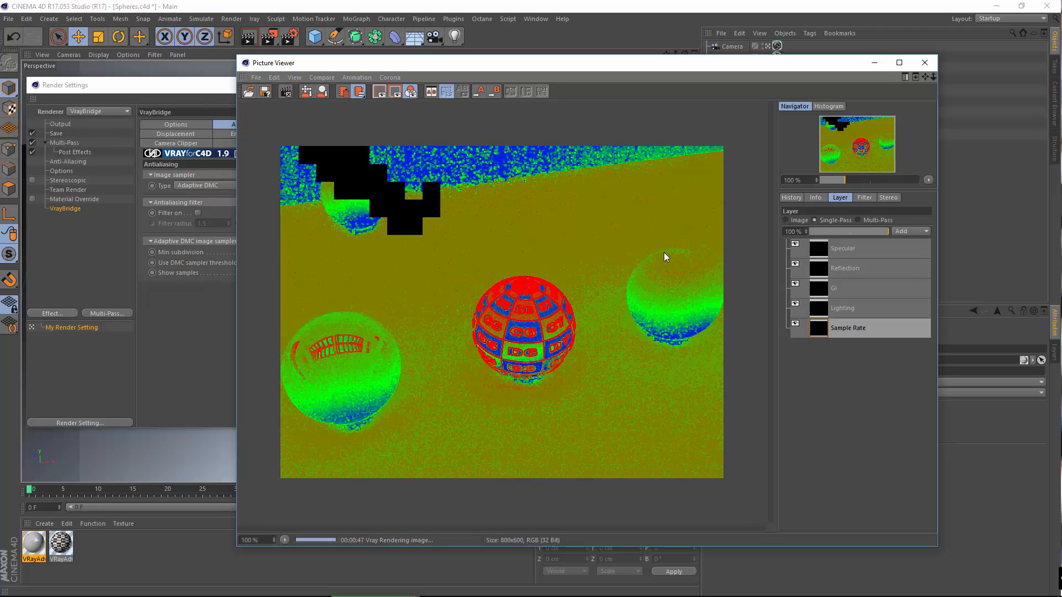
{"action": "left_click", "coordinate": [821, 249]}
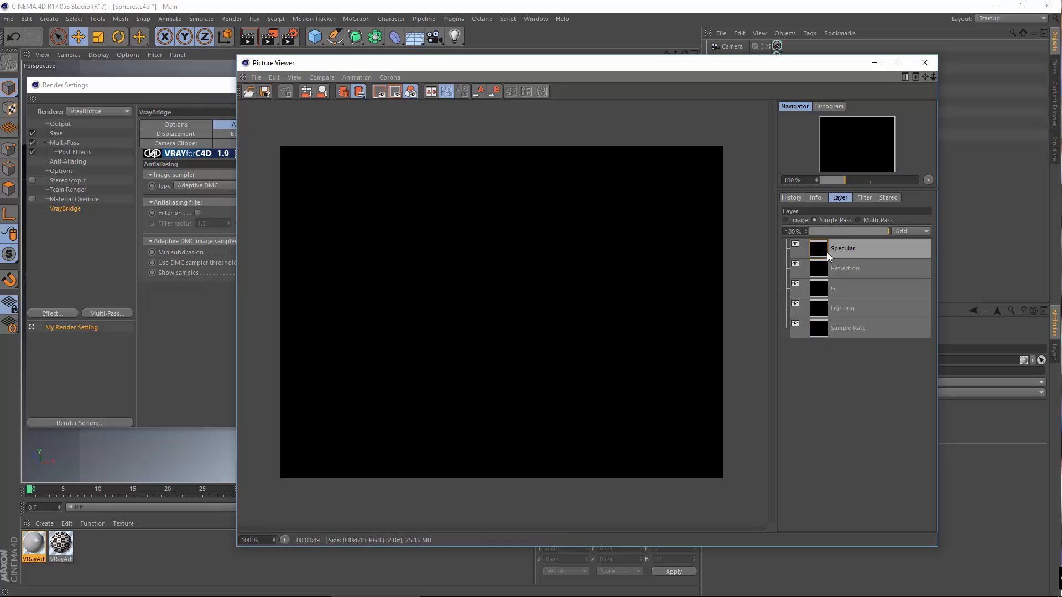
{"action": "left_click", "coordinate": [822, 271]}
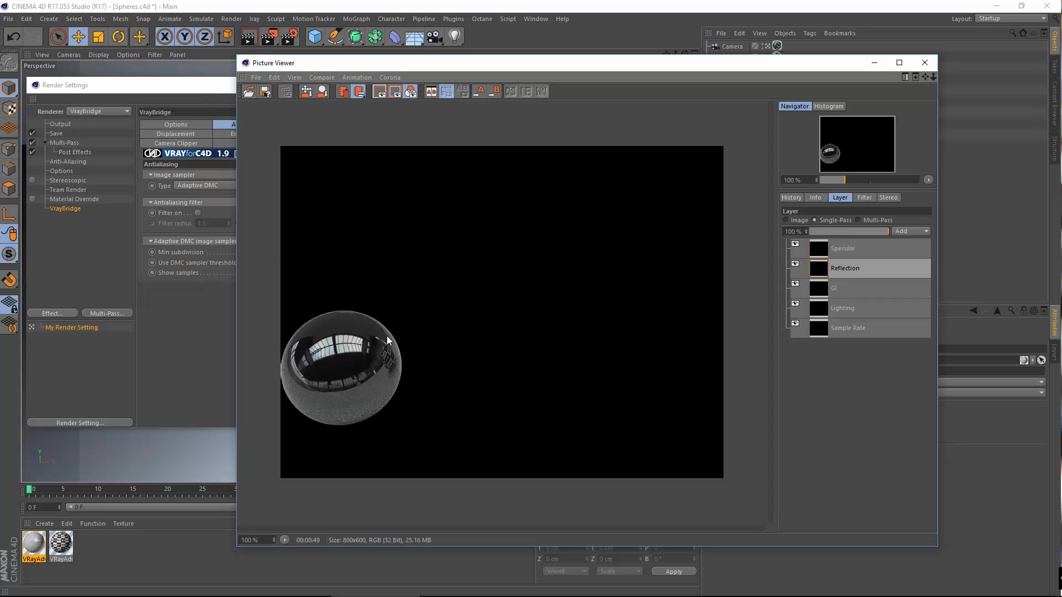
{"action": "scroll", "coordinate": [387, 341], "scroll_direction": "up", "scroll_amount": 2}
{"action": "left_click_drag", "start_coordinate": [344, 331], "coordinate": [364, 419]}
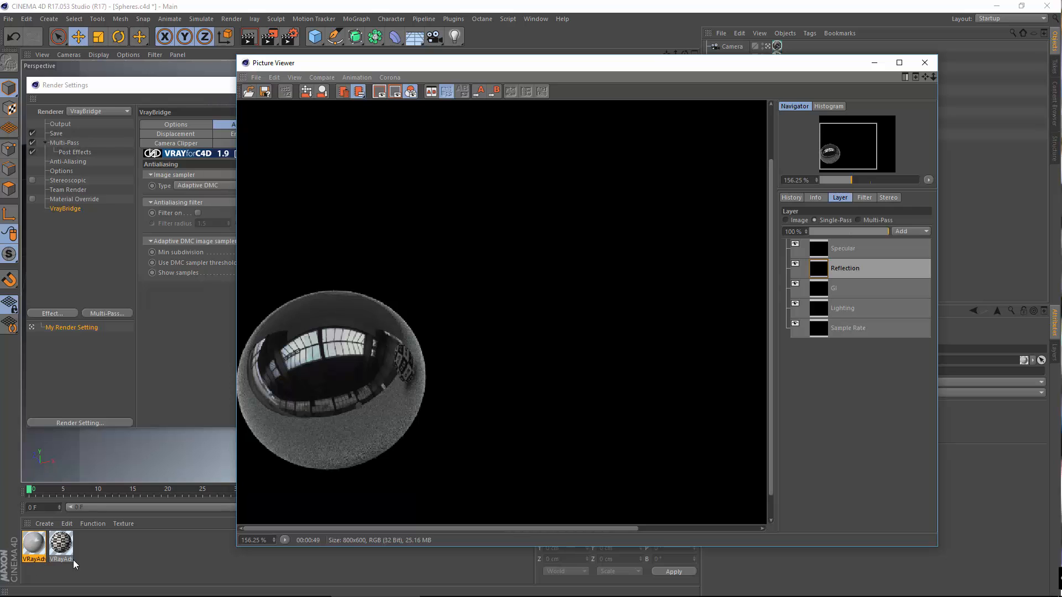
Step: Examine the GI pass closely across the spheres and floor, then show the Lighting pass for comparison
{"action": "left_click", "coordinate": [840, 290]}
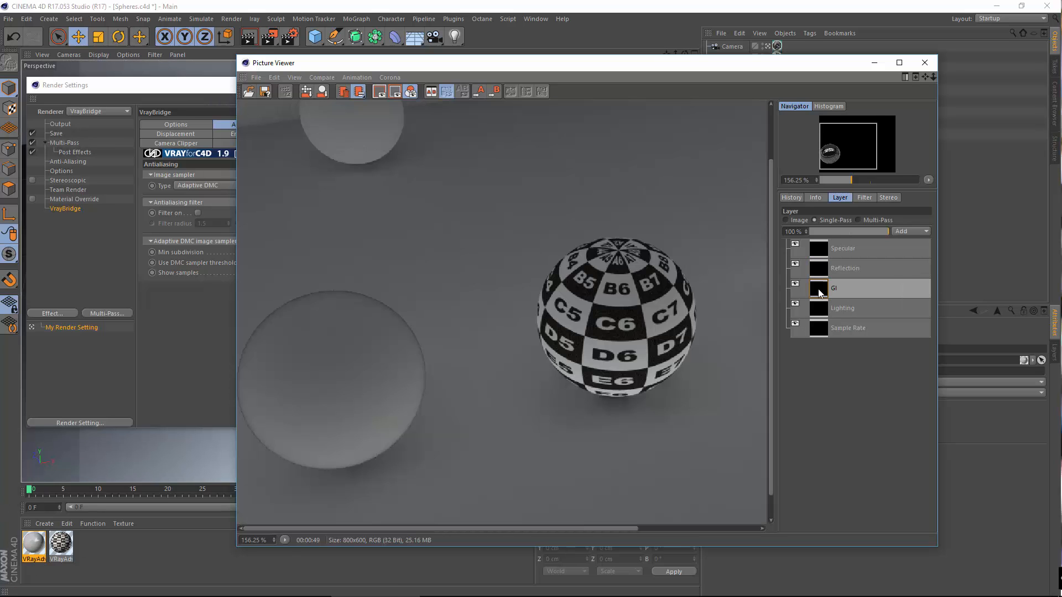
{"action": "scroll", "coordinate": [530, 330], "scroll_direction": "down", "scroll_amount": 3}
{"action": "scroll", "coordinate": [468, 339], "scroll_direction": "up", "scroll_amount": 3}
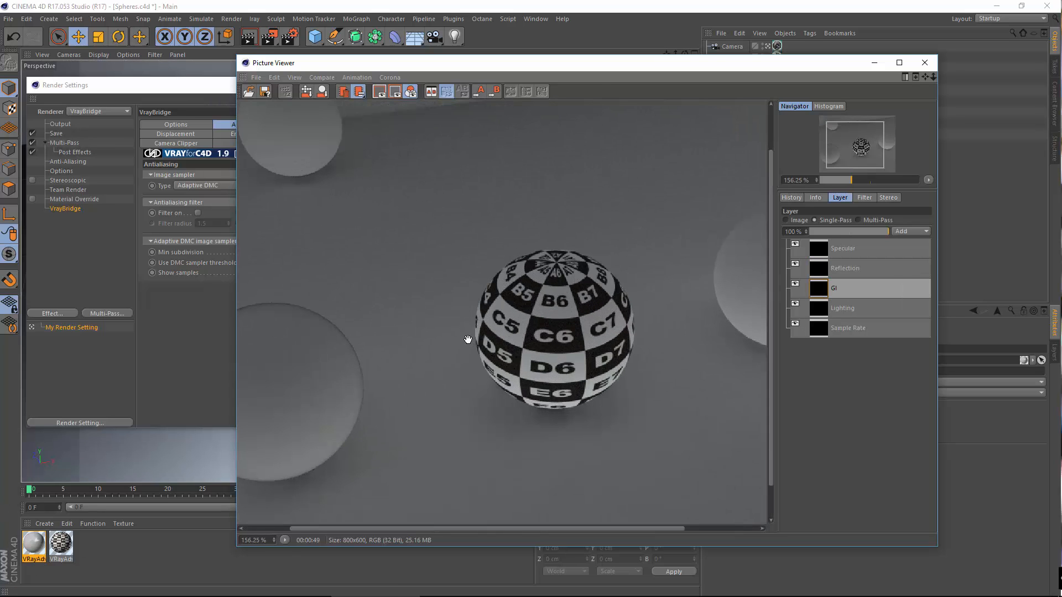
{"action": "left_click_drag", "start_coordinate": [562, 336], "coordinate": [305, 345]}
{"action": "left_click_drag", "start_coordinate": [457, 391], "coordinate": [501, 237]}
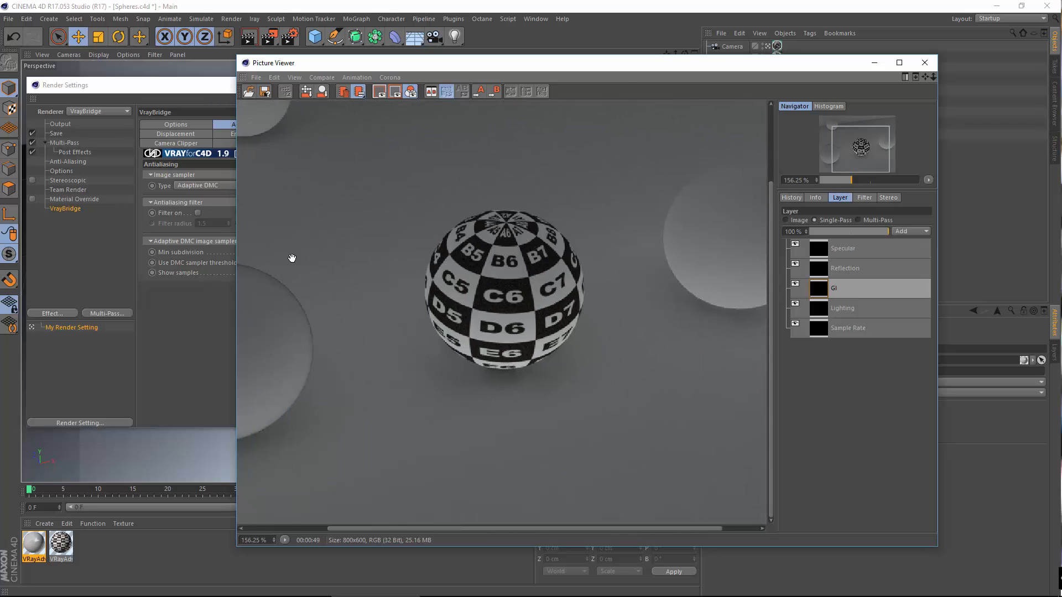
{"action": "left_click_drag", "start_coordinate": [359, 332], "coordinate": [464, 415]}
{"action": "scroll", "coordinate": [486, 199], "scroll_direction": "down", "scroll_amount": 1}
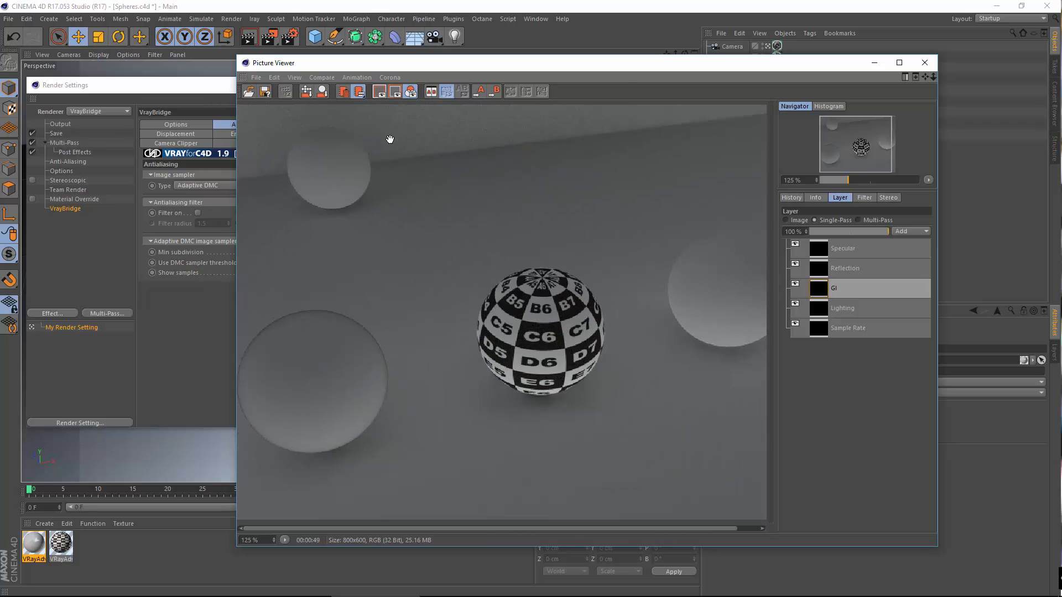
{"action": "scroll", "coordinate": [549, 344], "scroll_direction": "up", "scroll_amount": 2}
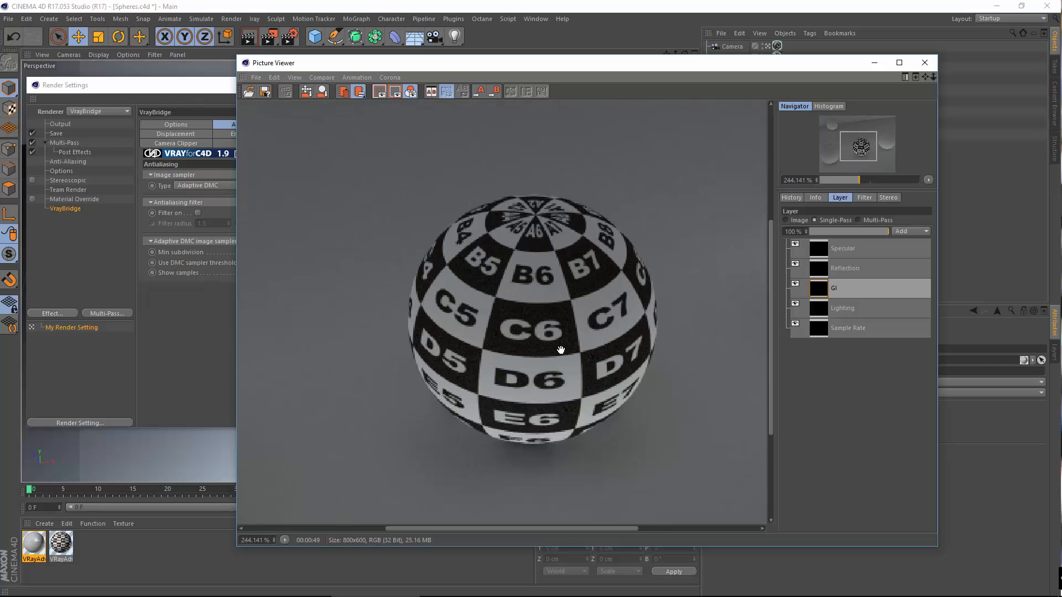
{"action": "scroll", "coordinate": [456, 352], "scroll_direction": "down", "scroll_amount": 2}
{"action": "scroll", "coordinate": [316, 266], "scroll_direction": "down", "scroll_amount": 1}
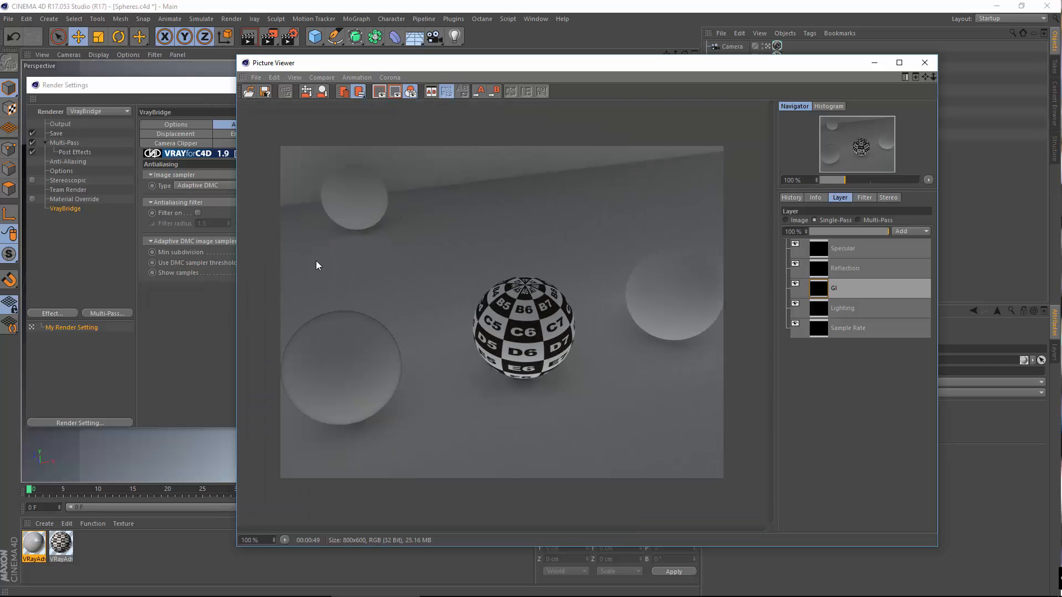
{"action": "left_click", "coordinate": [822, 315]}
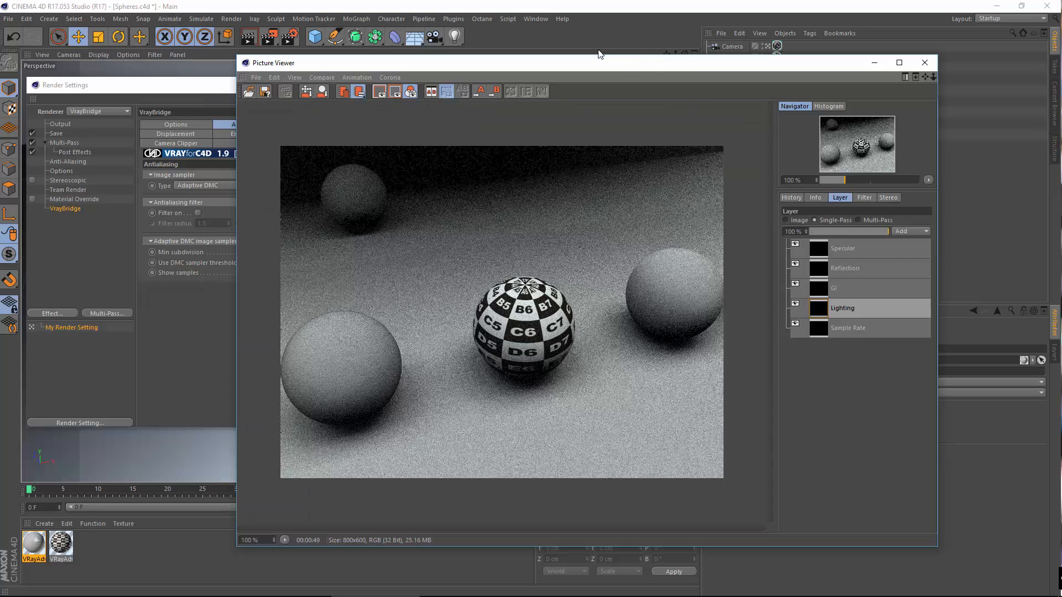
Step: Set the Subdivisions of the scene light's V-Ray dome area light to 64
{"action": "left_click_drag", "start_coordinate": [653, 65], "coordinate": [433, 50]}
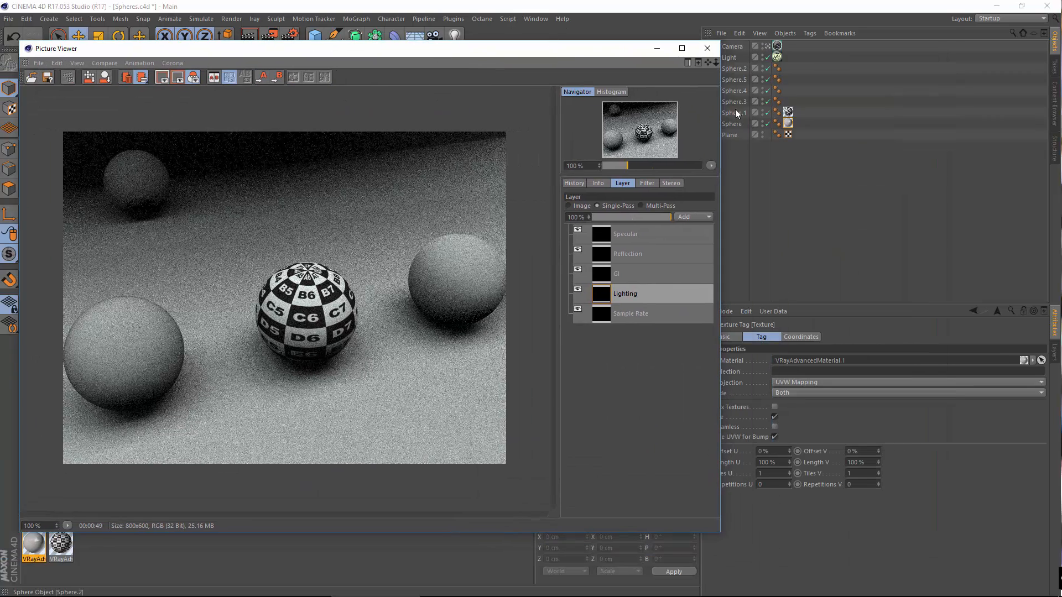
{"action": "left_click", "coordinate": [776, 57]}
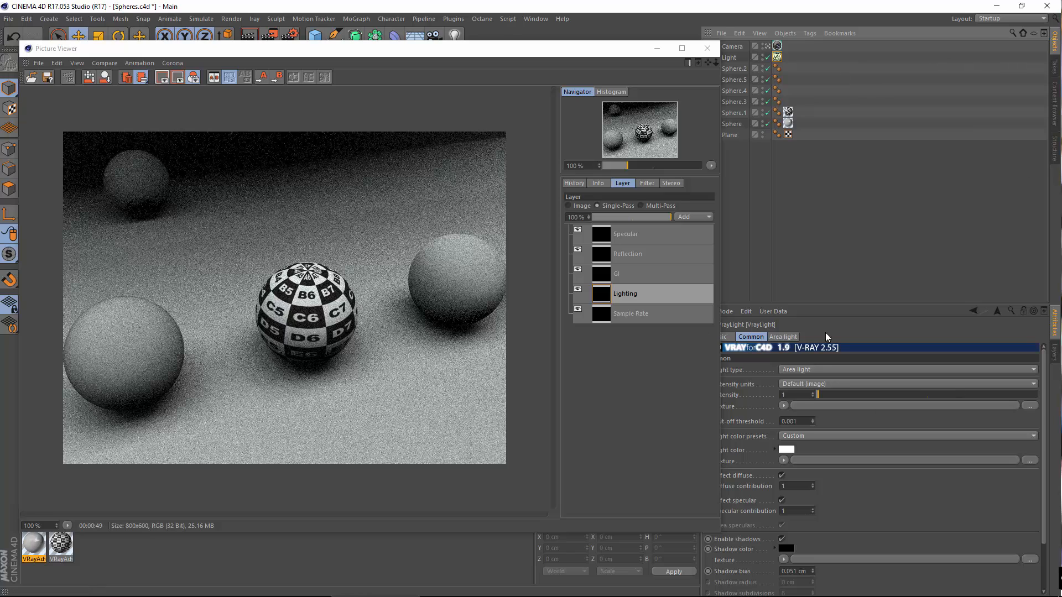
{"action": "left_click", "coordinate": [782, 336]}
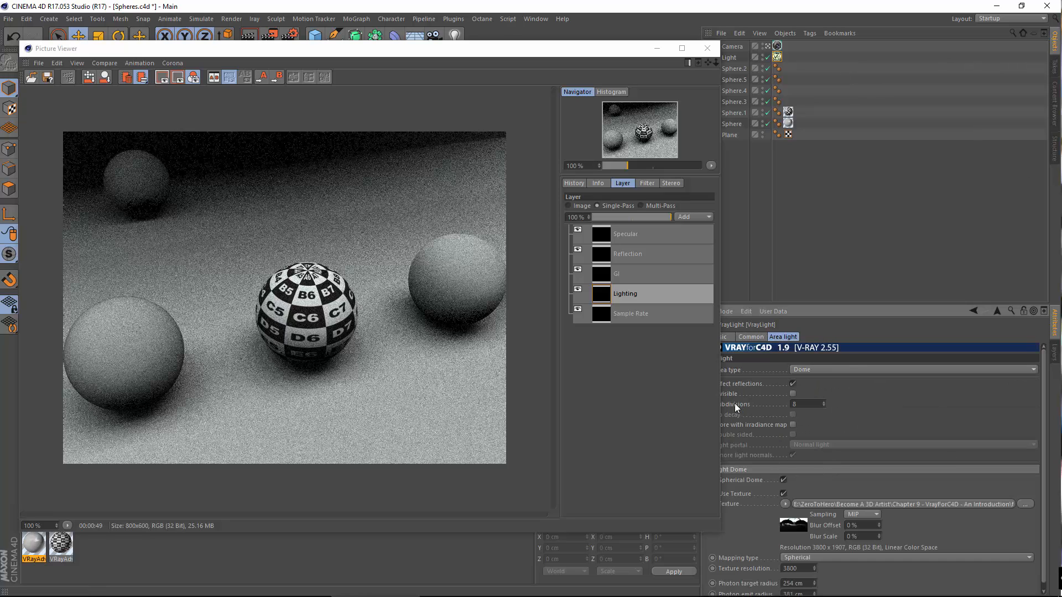
{"action": "left_click_drag", "start_coordinate": [602, 61], "coordinate": [587, 35]}
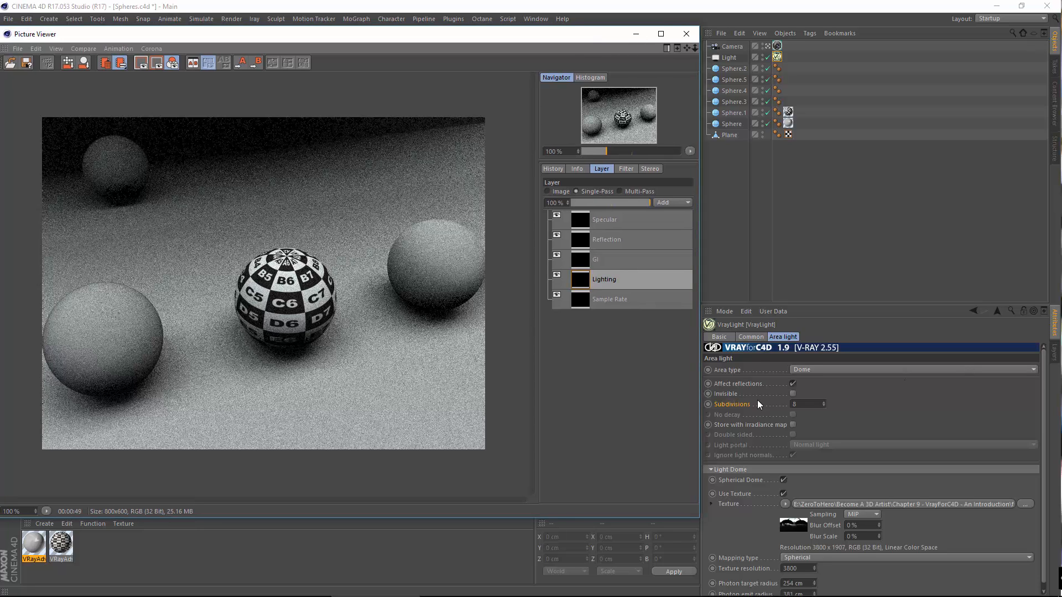
{"action": "left_click", "coordinate": [733, 406]}
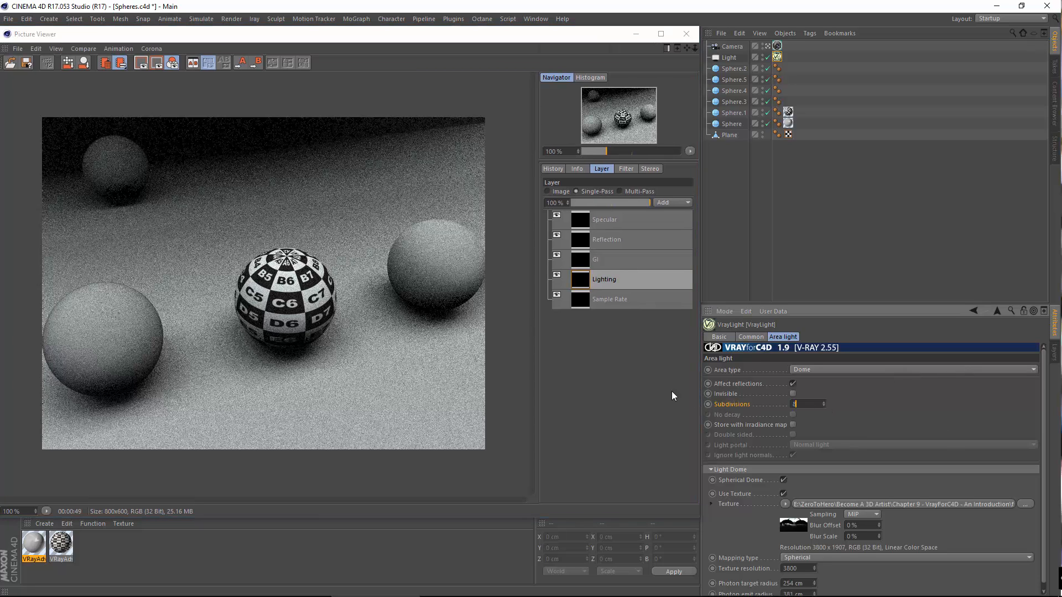
{"action": "type", "text": "64"}
{"action": "key", "text": "Return"}
Step: Uncover the render settings behind the Picture Viewer and render the scene to the Picture Viewer again
{"action": "left_click_drag", "start_coordinate": [455, 45], "coordinate": [679, 64]}
{"action": "left_click", "coordinate": [231, 21]}
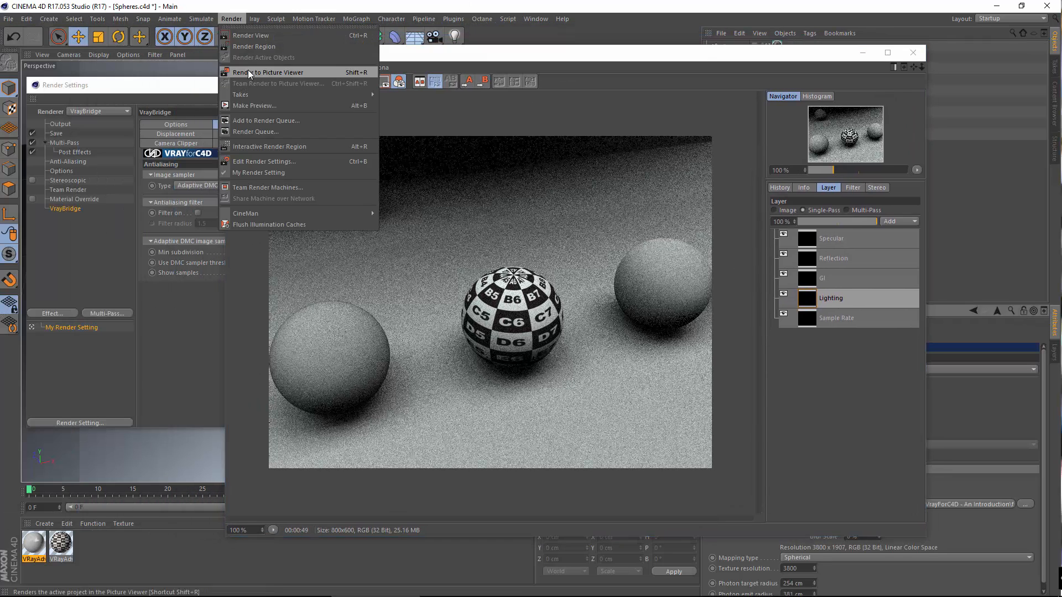
{"action": "left_click", "coordinate": [265, 67]}
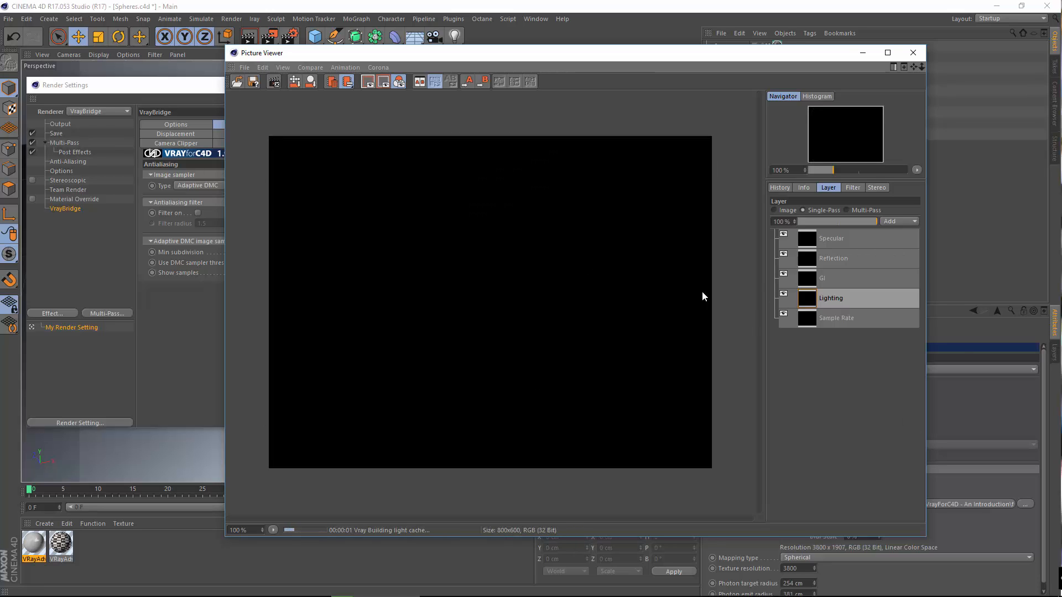
Step: Compare the Lighting pass of the new render repeatedly with that of the previous render in the history
{"action": "left_click", "coordinate": [780, 187]}
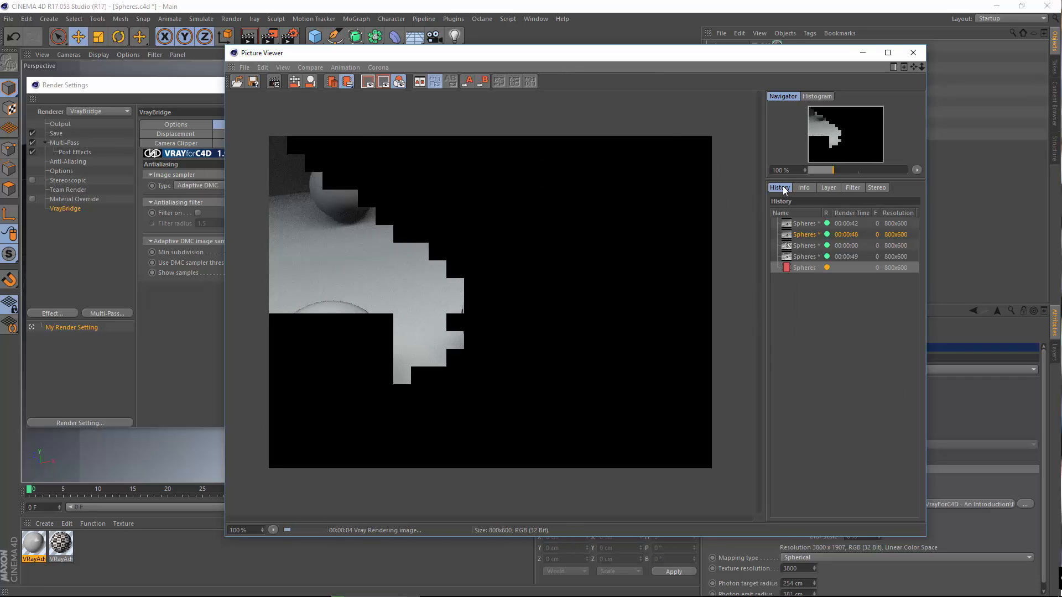
{"action": "left_click", "coordinate": [811, 258]}
{"action": "left_click", "coordinate": [807, 267]}
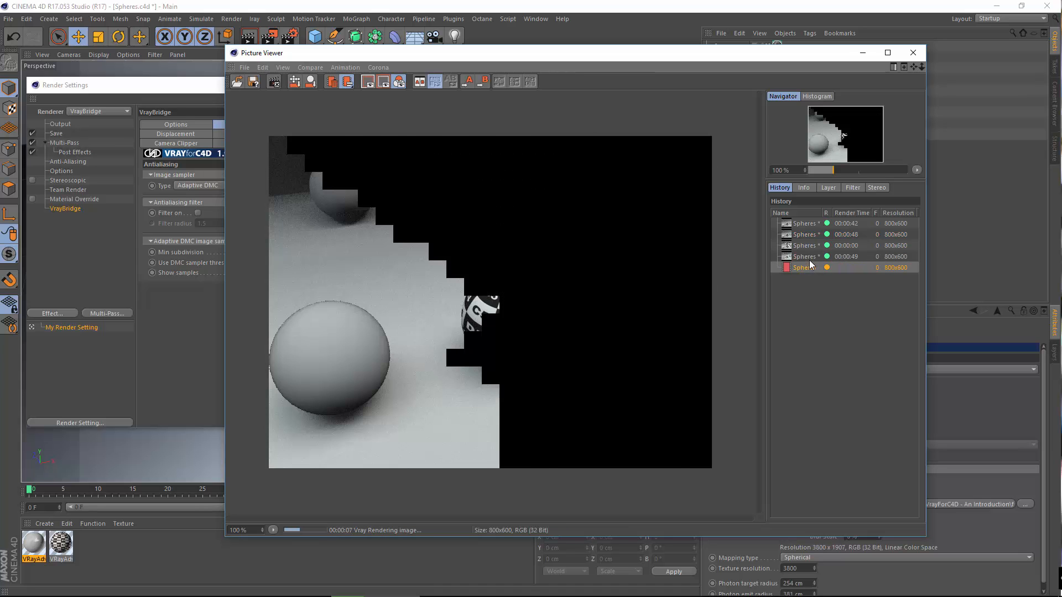
{"action": "left_click", "coordinate": [809, 259]}
{"action": "left_click", "coordinate": [805, 266]}
{"action": "left_click", "coordinate": [806, 258]}
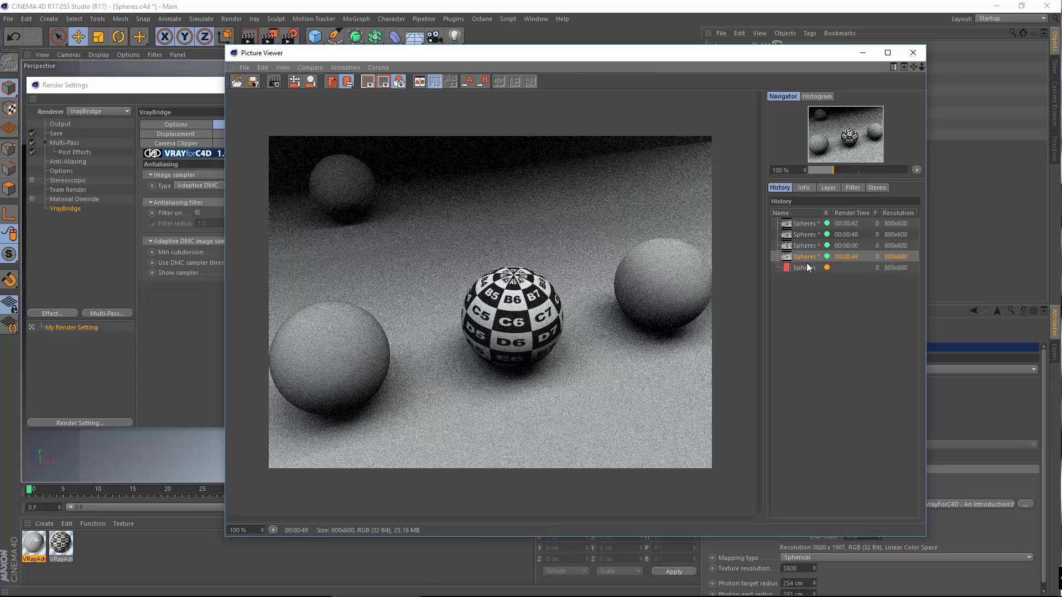
{"action": "left_click", "coordinate": [807, 265]}
{"action": "left_click", "coordinate": [808, 257]}
{"action": "left_click", "coordinate": [798, 265]}
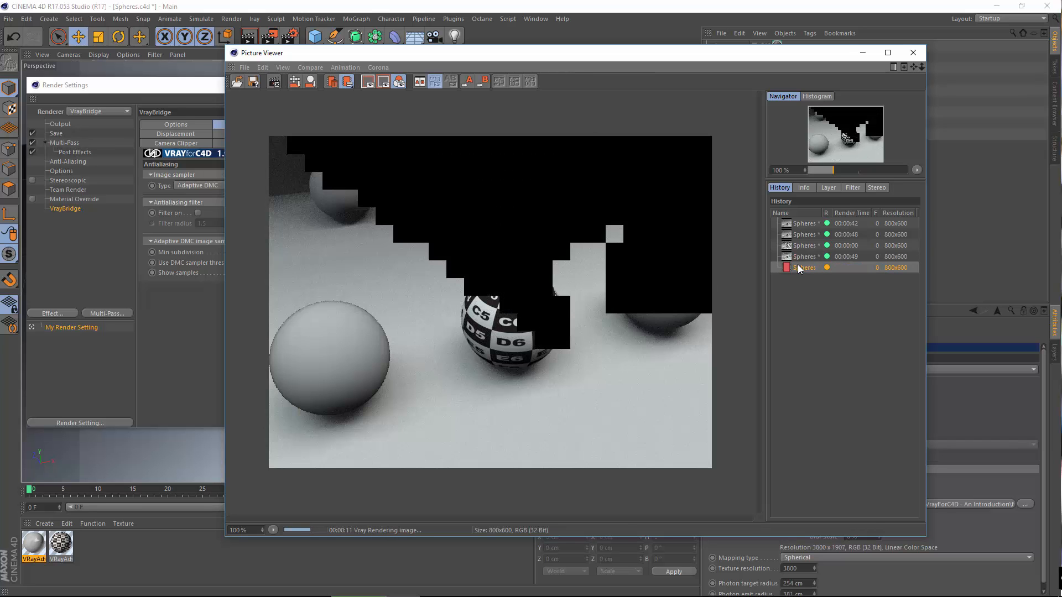
{"action": "left_click", "coordinate": [807, 256]}
{"action": "left_click", "coordinate": [802, 265]}
{"action": "left_click", "coordinate": [806, 257]}
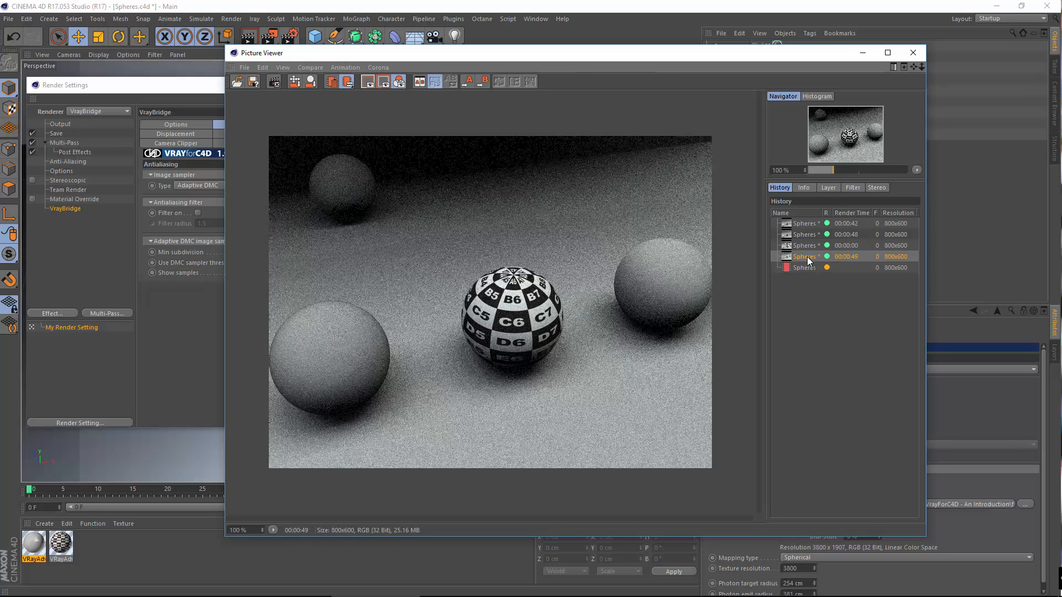
{"action": "left_click", "coordinate": [804, 268]}
{"action": "left_click", "coordinate": [811, 257]}
{"action": "left_click", "coordinate": [807, 267]}
{"action": "left_click", "coordinate": [808, 257]}
{"action": "left_click", "coordinate": [808, 268]}
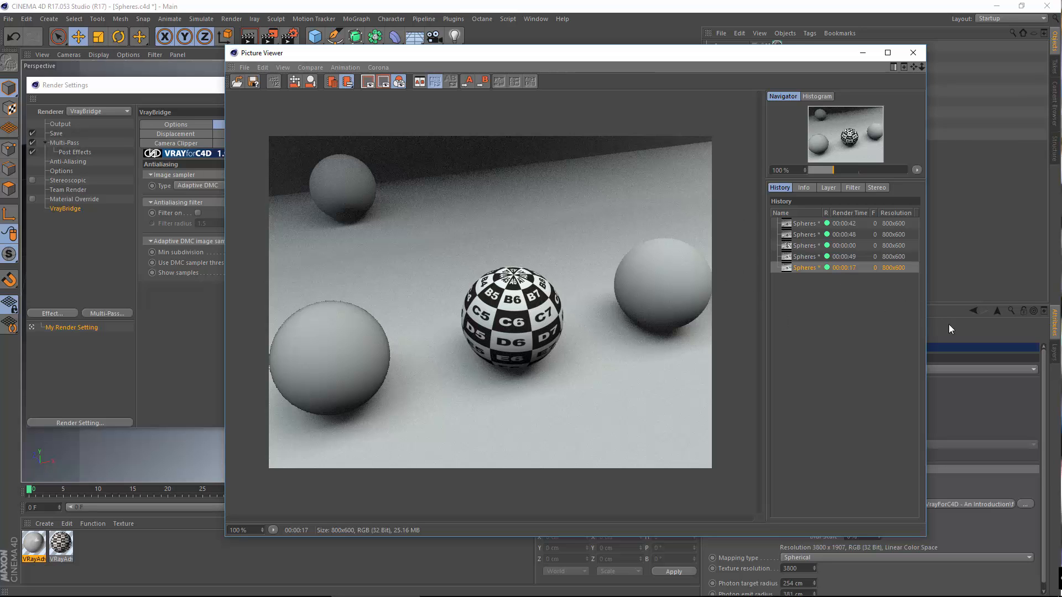
{"action": "left_click", "coordinate": [801, 257]}
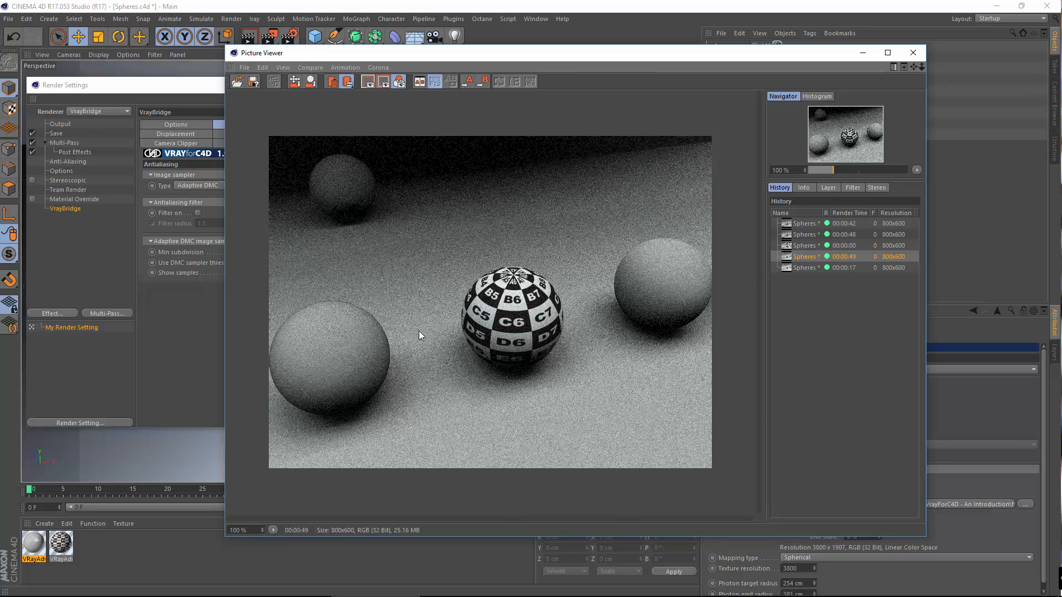
{"action": "left_click", "coordinate": [802, 269]}
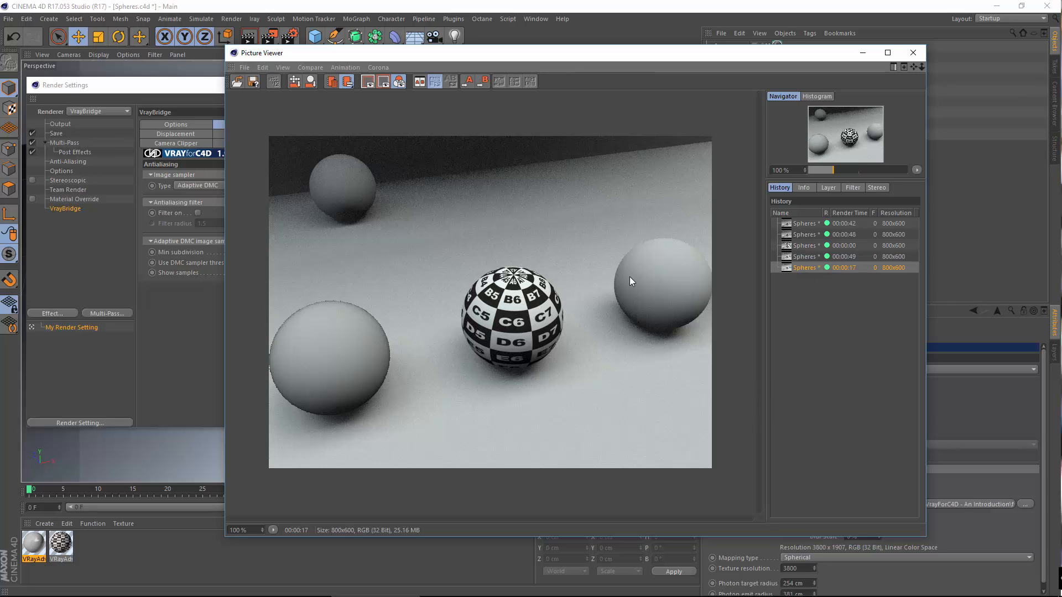
Step: Show the Sample Rate pass of the latest render and place the Picture Viewer beside the antialiasing settings
{"action": "left_click", "coordinate": [830, 188]}
{"action": "left_click", "coordinate": [808, 327]}
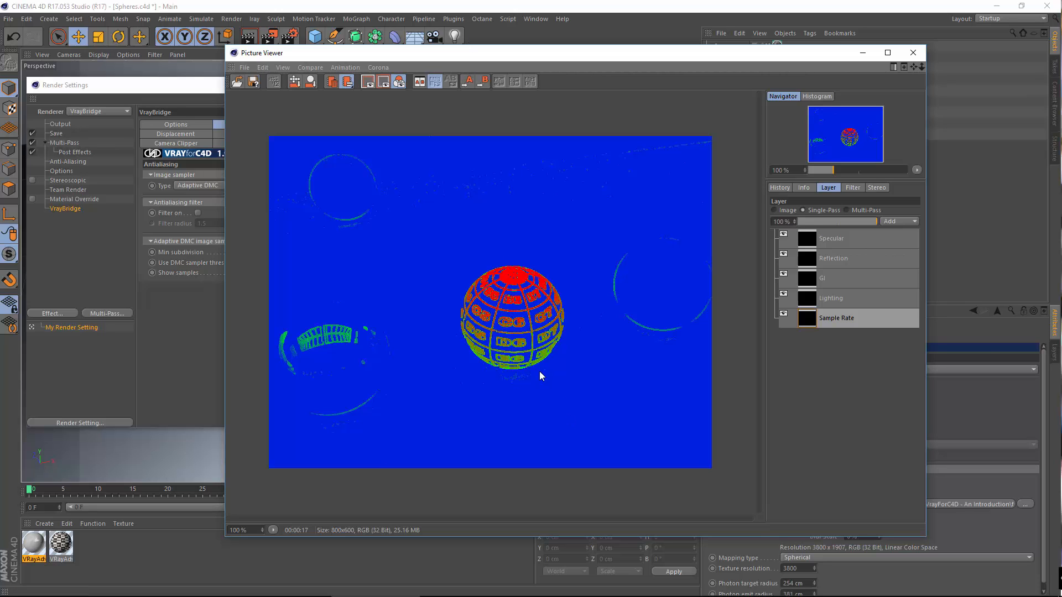
{"action": "left_click_drag", "start_coordinate": [412, 63], "coordinate": [472, 72]}
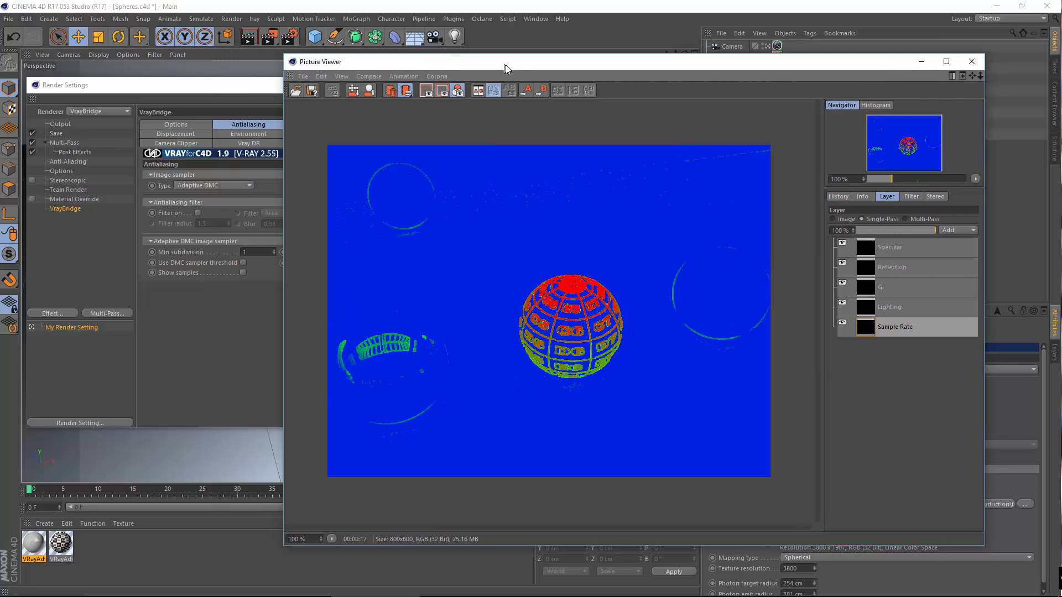
Step: Switch to the full image and compare the latest render with the previous one in the history
{"action": "left_click", "coordinate": [836, 219]}
{"action": "left_click", "coordinate": [839, 197]}
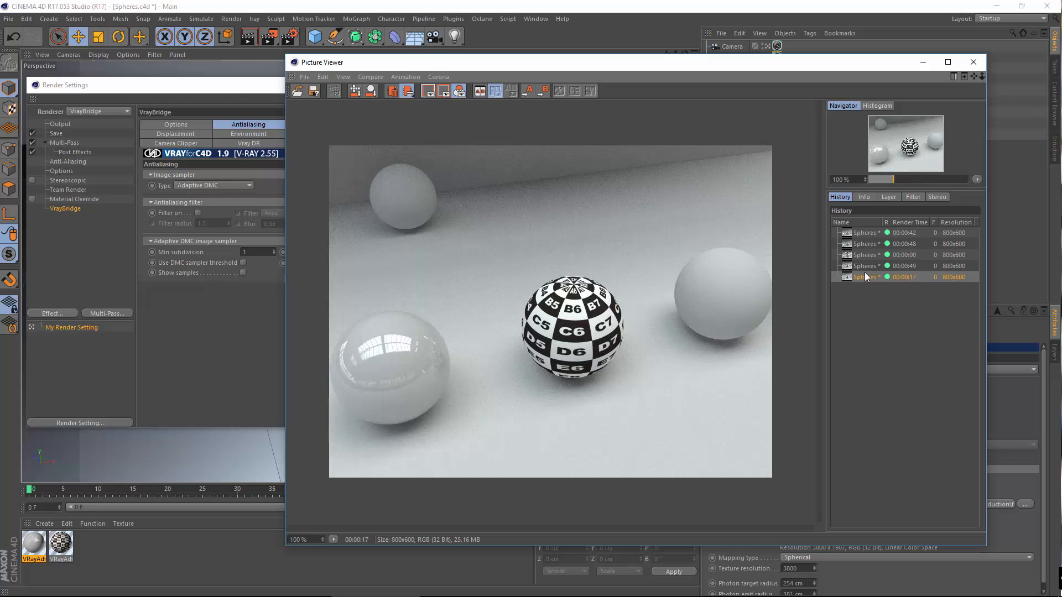
{"action": "scroll", "coordinate": [513, 333], "scroll_direction": "up", "scroll_amount": 1}
{"action": "scroll", "coordinate": [531, 337], "scroll_direction": "down", "scroll_amount": 2}
{"action": "scroll", "coordinate": [545, 341], "scroll_direction": "up", "scroll_amount": 1}
{"action": "left_click", "coordinate": [860, 266]}
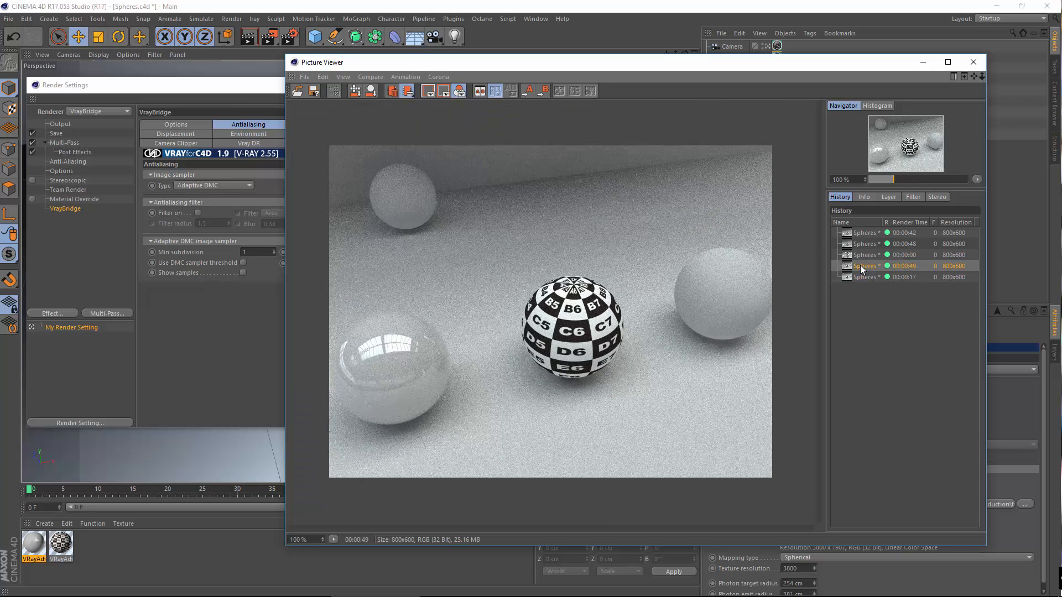
{"action": "left_click", "coordinate": [865, 276]}
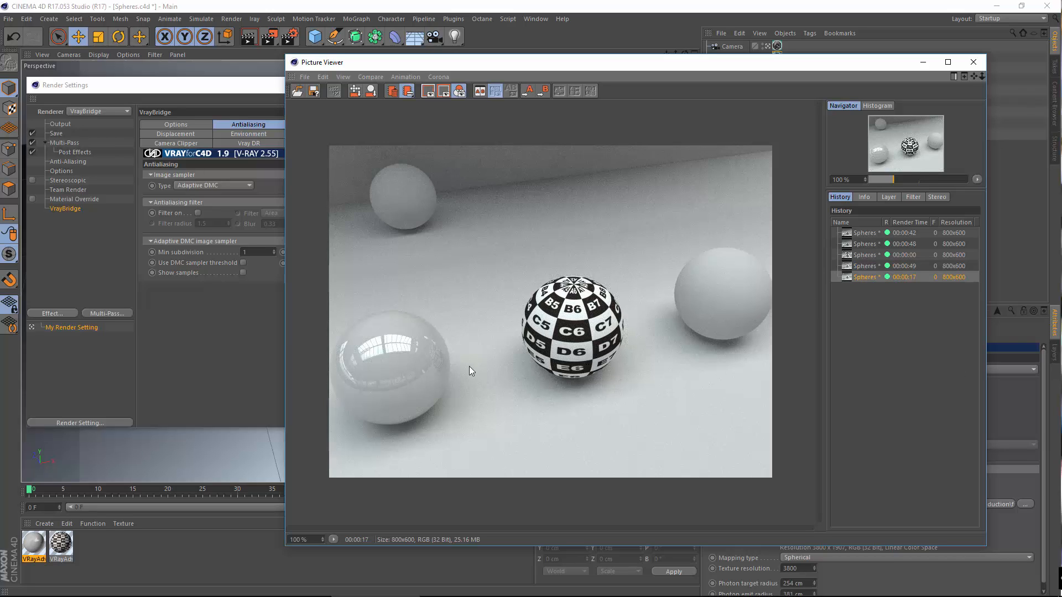
Step: Examine the latest render up close around the glossy and grid-textured spheres, then display its list of layers
{"action": "scroll", "coordinate": [376, 381], "scroll_direction": "up", "scroll_amount": 2}
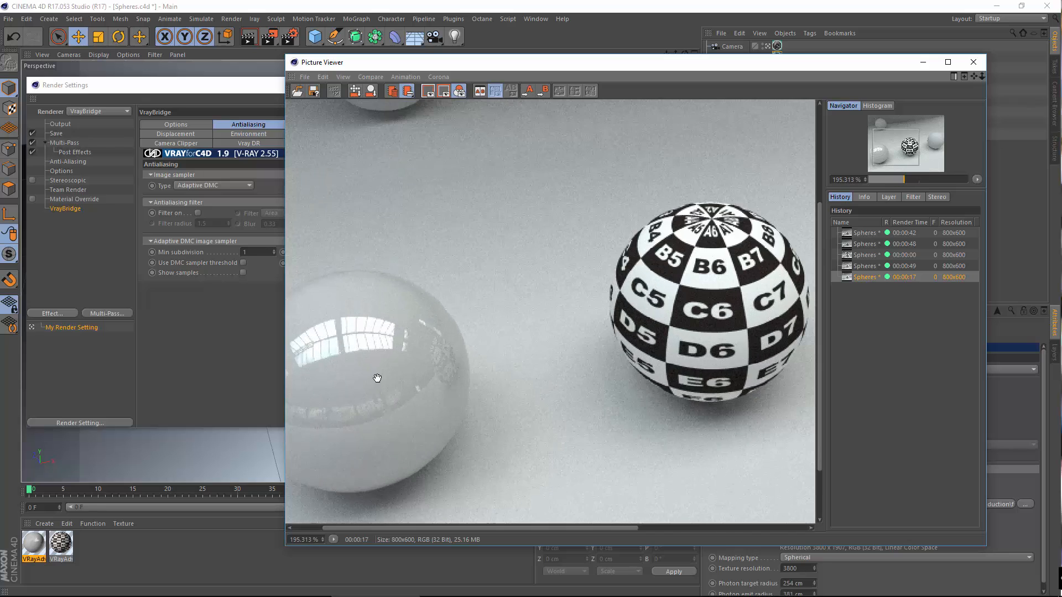
{"action": "scroll", "coordinate": [409, 374], "scroll_direction": "down", "scroll_amount": 3}
{"action": "scroll", "coordinate": [411, 373], "scroll_direction": "up", "scroll_amount": 1}
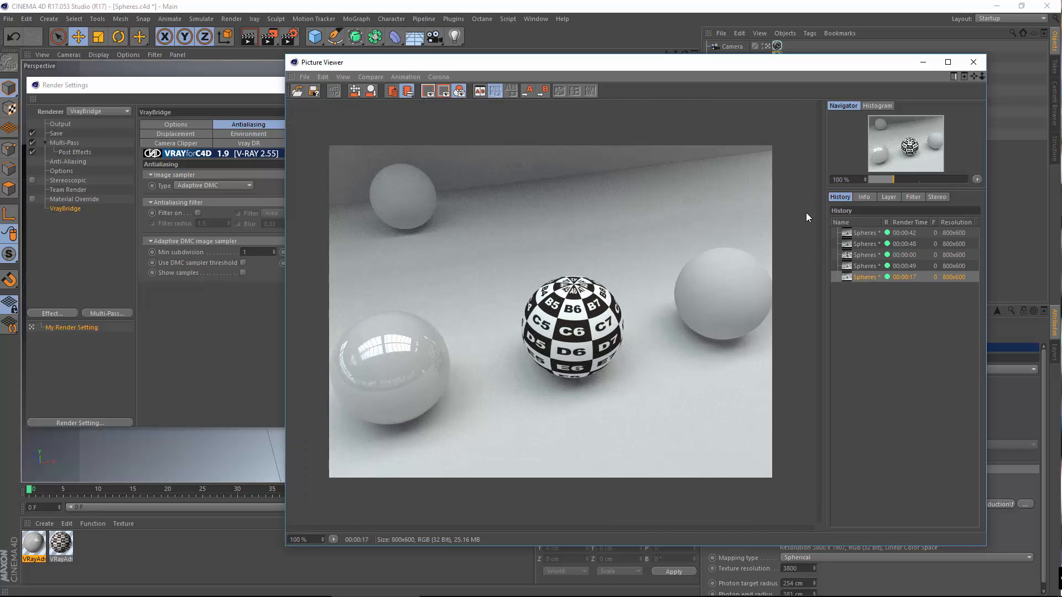
{"action": "left_click", "coordinate": [893, 198]}
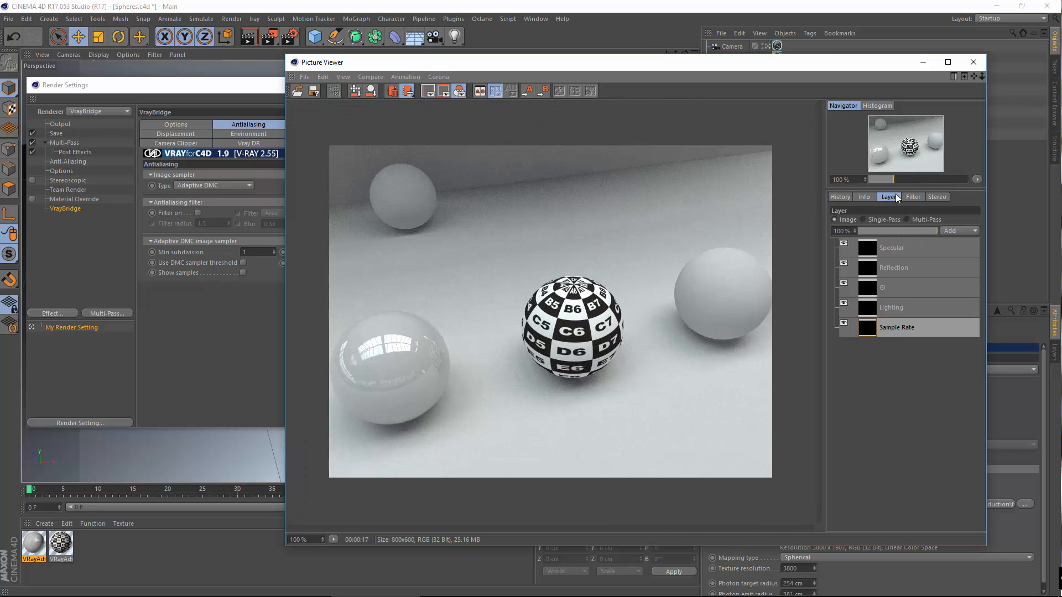
Step: Examine the Sample Rate, Lighting, GI, Reflection and Specular passes of the latest render individually, ending on the GI pass
{"action": "left_click", "coordinate": [864, 219]}
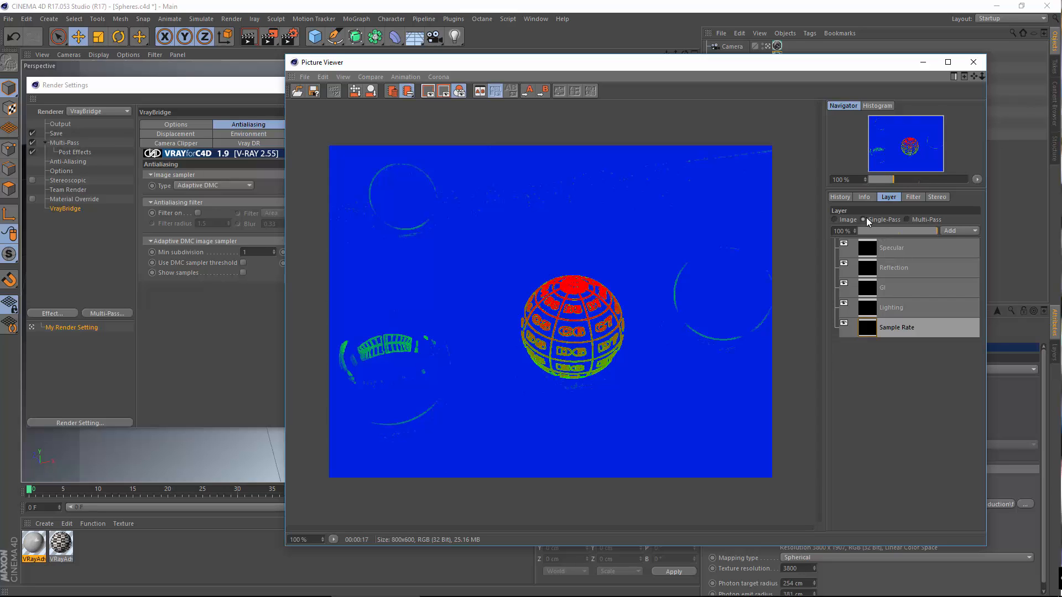
{"action": "left_click", "coordinate": [875, 306]}
{"action": "left_click", "coordinate": [874, 287]}
{"action": "left_click", "coordinate": [873, 268]}
{"action": "left_click", "coordinate": [873, 248]}
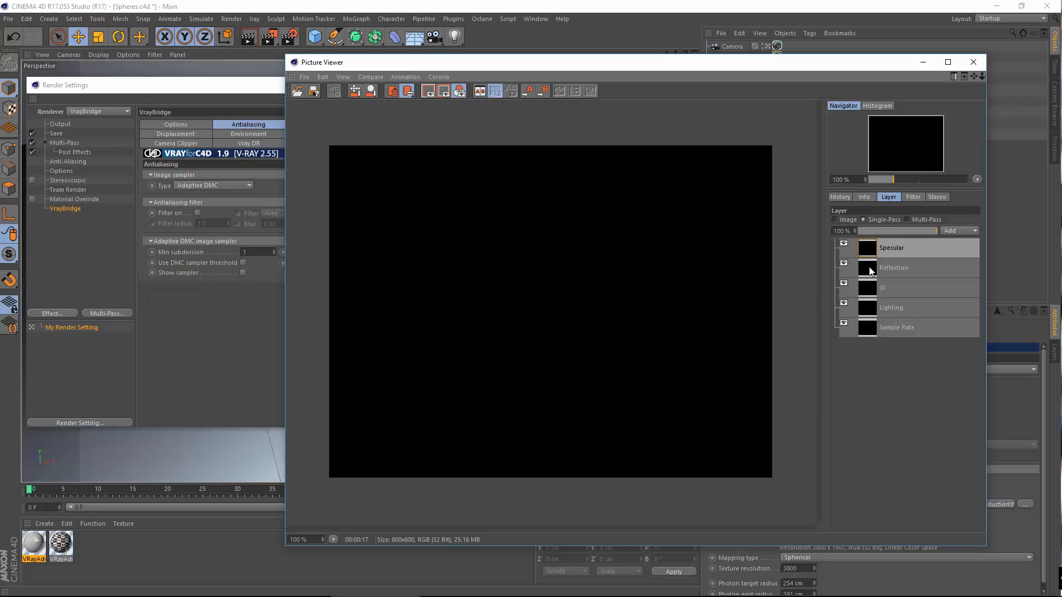
{"action": "left_click", "coordinate": [870, 270]}
{"action": "left_click", "coordinate": [874, 304]}
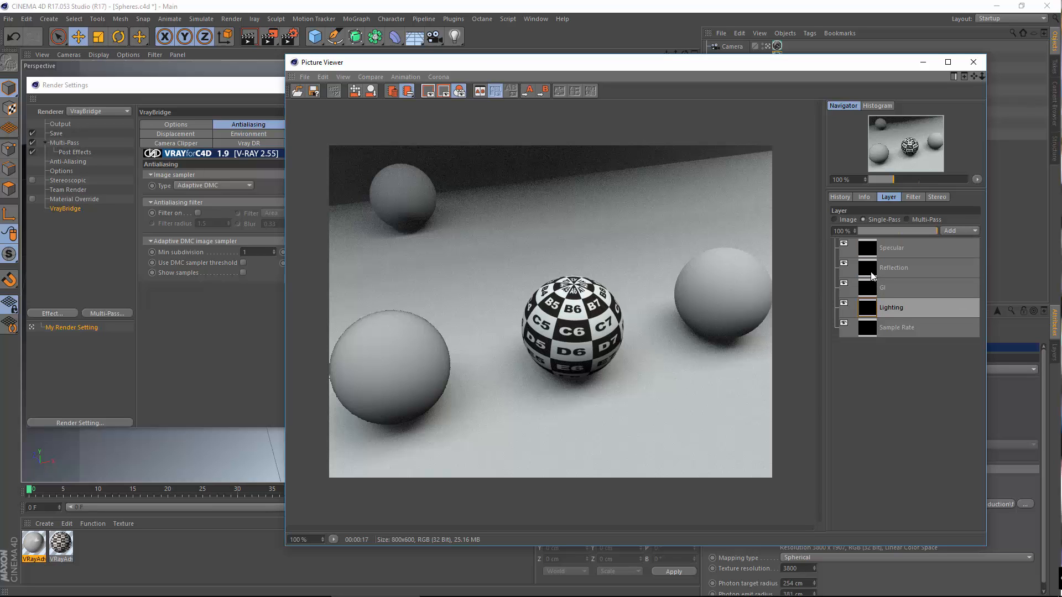
{"action": "left_click", "coordinate": [872, 289]}
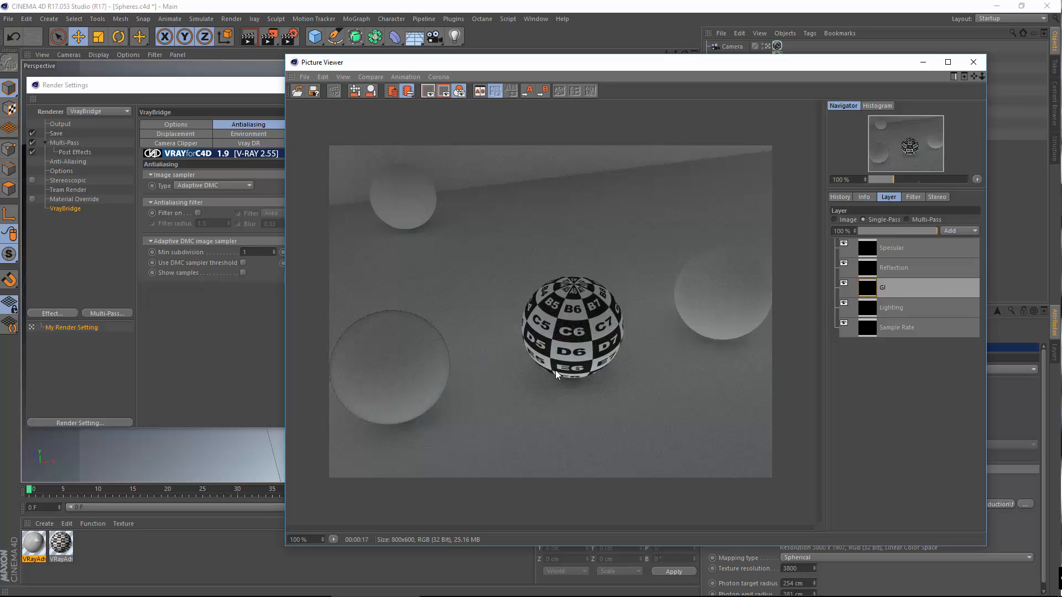
{"action": "left_click", "coordinate": [839, 197]}
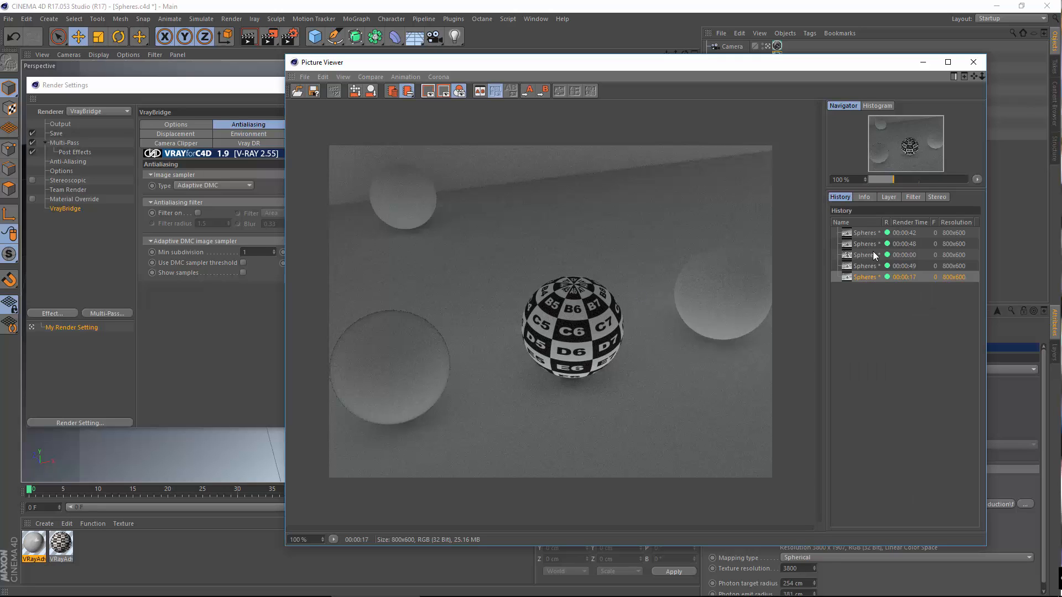
{"action": "left_click", "coordinate": [887, 198]}
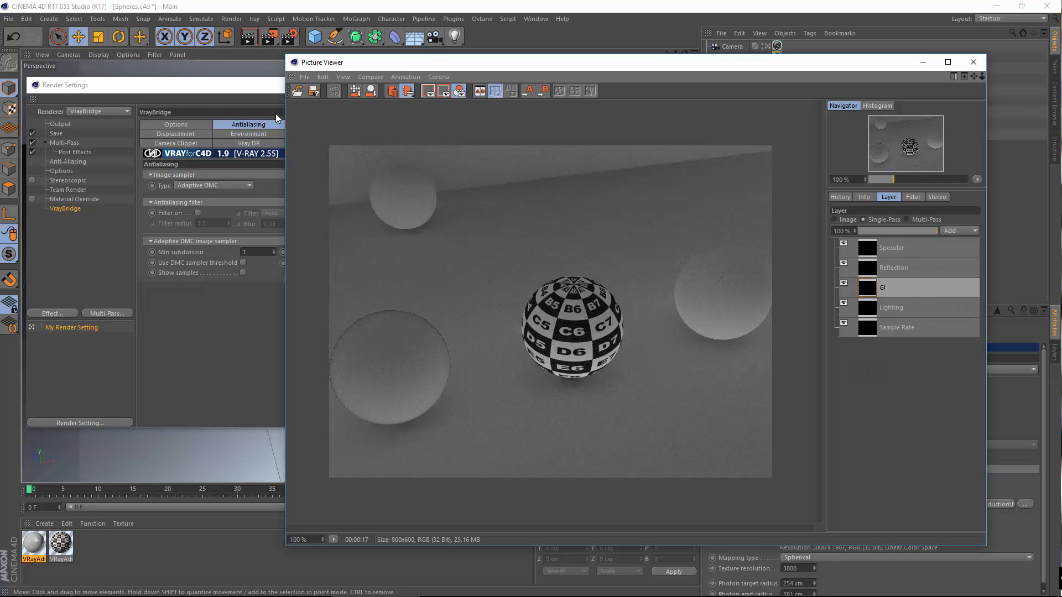
Step: Set the Brute Force GI subdivision to 128 in the indirect illumination settings and close the render settings
{"action": "left_click", "coordinate": [293, 39]}
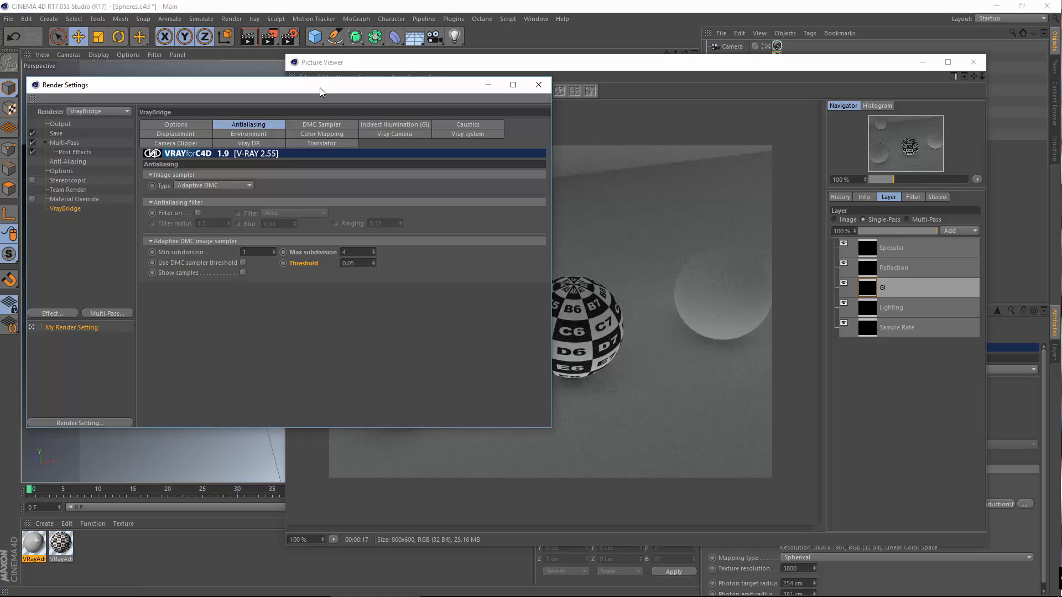
{"action": "left_click_drag", "start_coordinate": [319, 88], "coordinate": [521, 101]}
{"action": "left_click", "coordinate": [578, 137]}
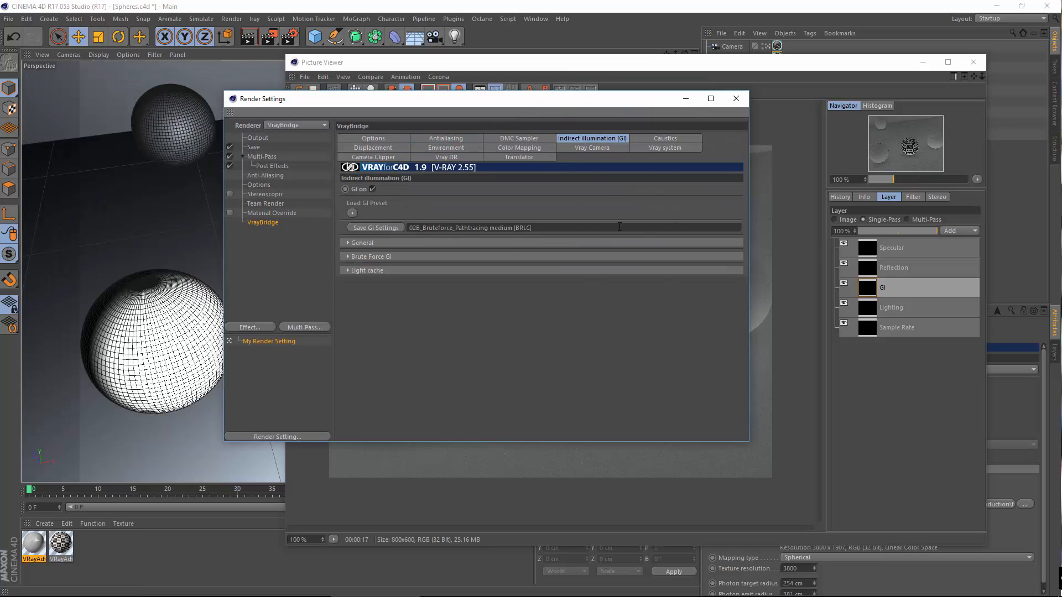
{"action": "left_click", "coordinate": [392, 257]}
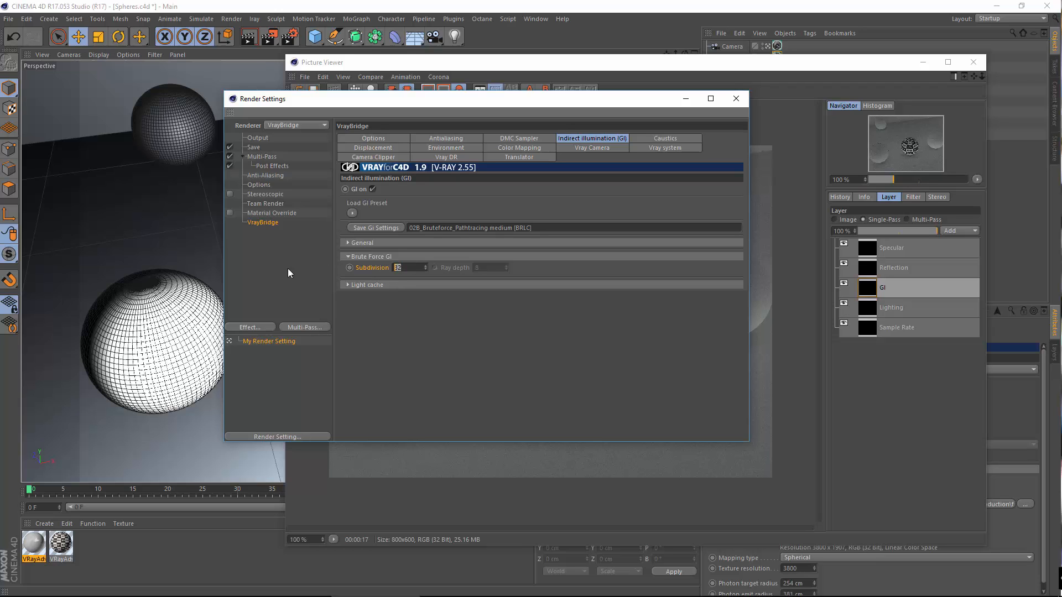
{"action": "type", "text": "128"}
{"action": "key", "text": "Return"}
{"action": "left_click", "coordinate": [736, 99]}
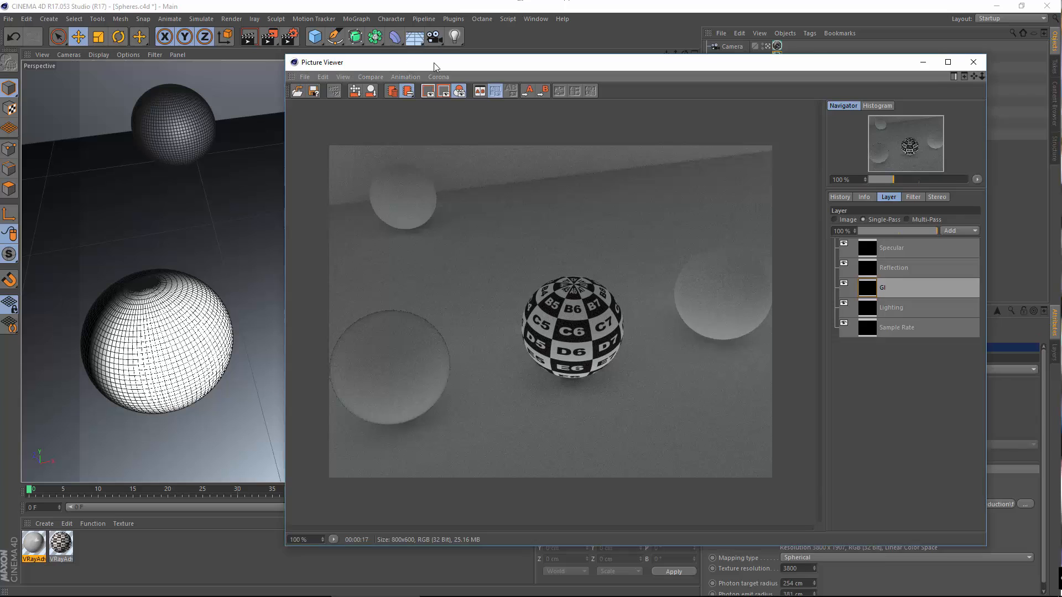
{"action": "left_click_drag", "start_coordinate": [434, 66], "coordinate": [336, 94]}
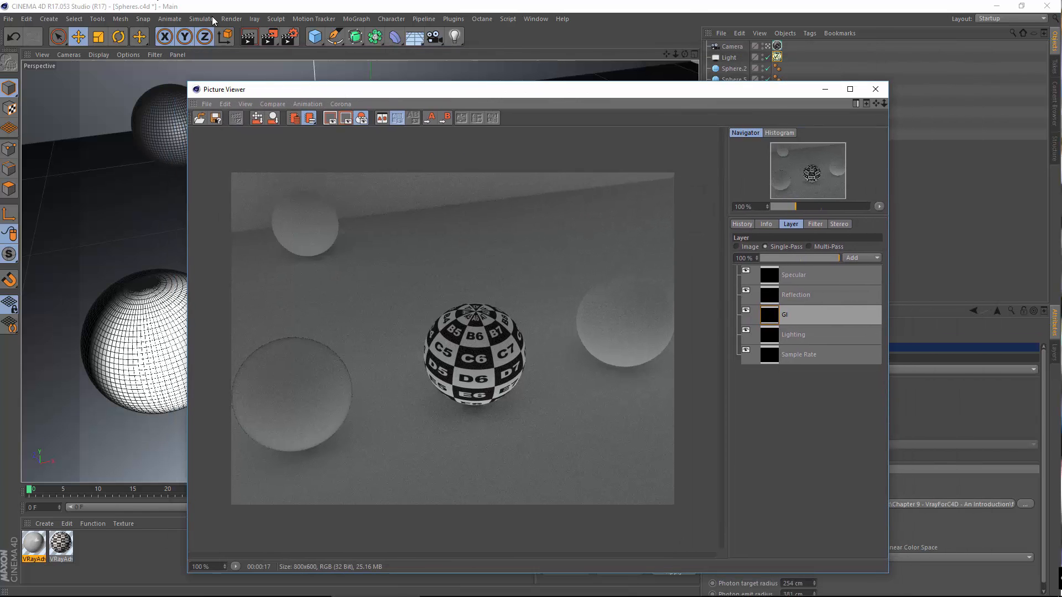
{"action": "left_click", "coordinate": [231, 19]}
{"action": "left_click", "coordinate": [246, 72]}
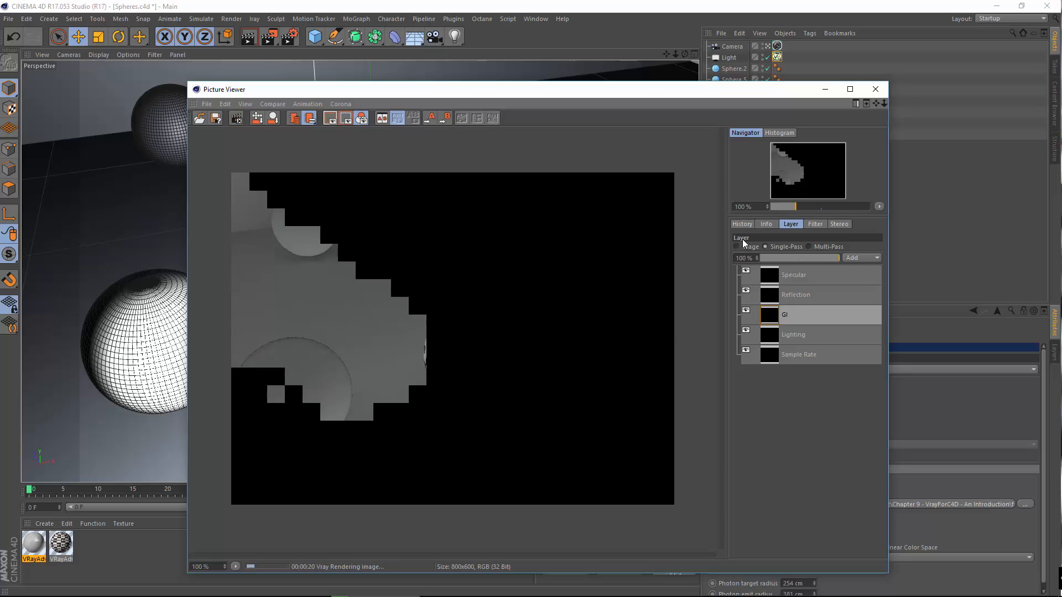
{"action": "left_click", "coordinate": [743, 224]}
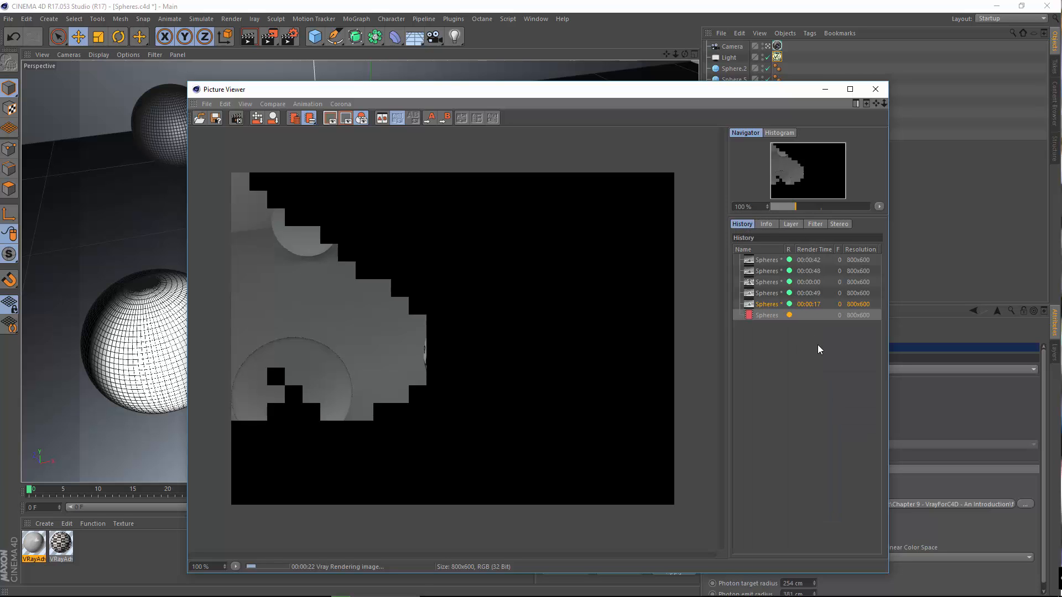
{"action": "left_click", "coordinate": [876, 90]}
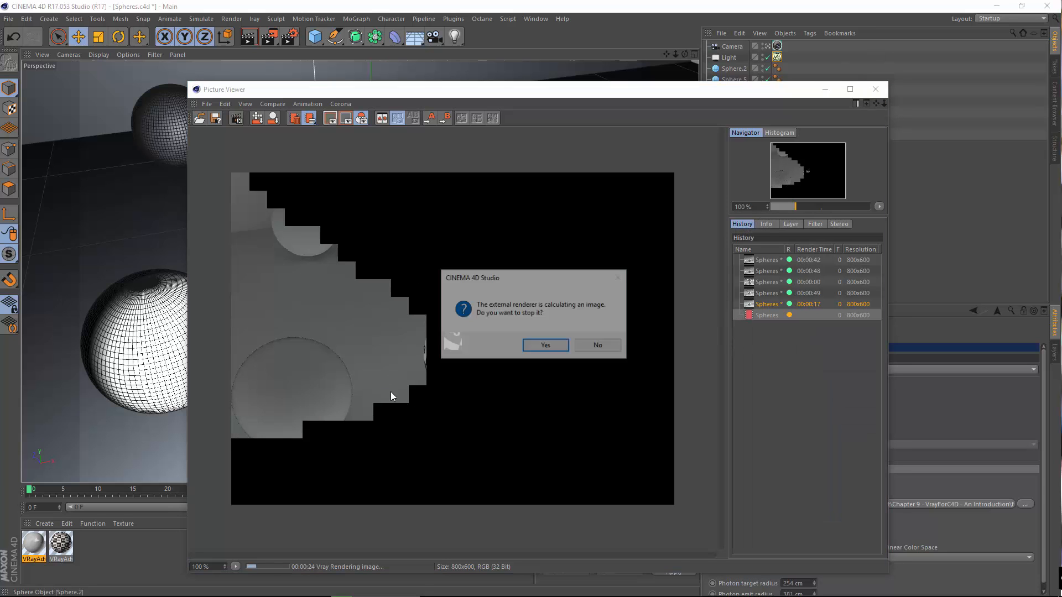
{"action": "left_click", "coordinate": [546, 346]}
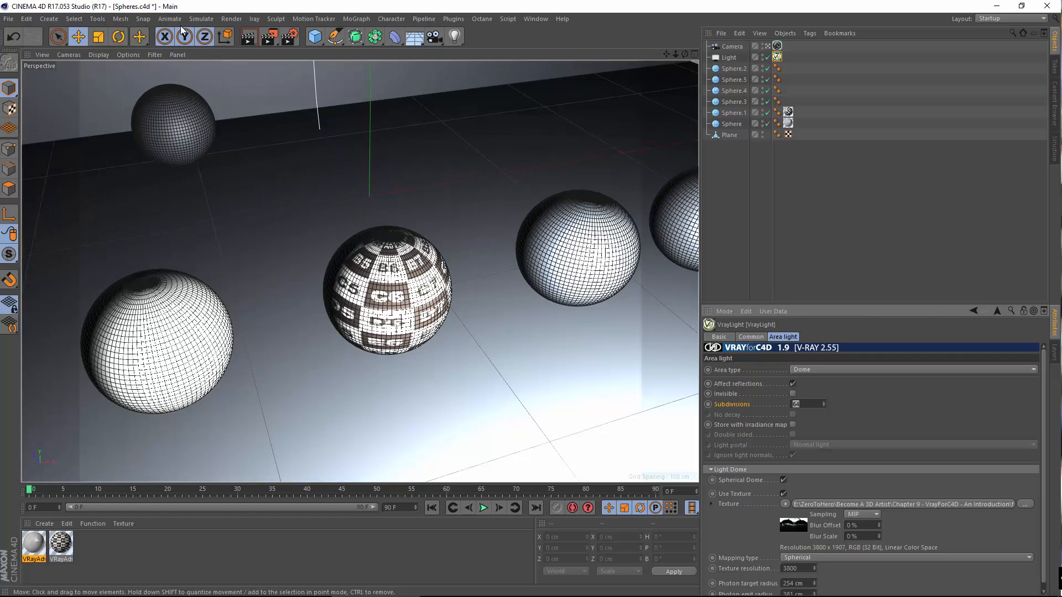
Step: Recheck the Brute Force GI subdivision in the render settings and render the scene to the Picture Viewer
{"action": "left_click", "coordinate": [290, 41]}
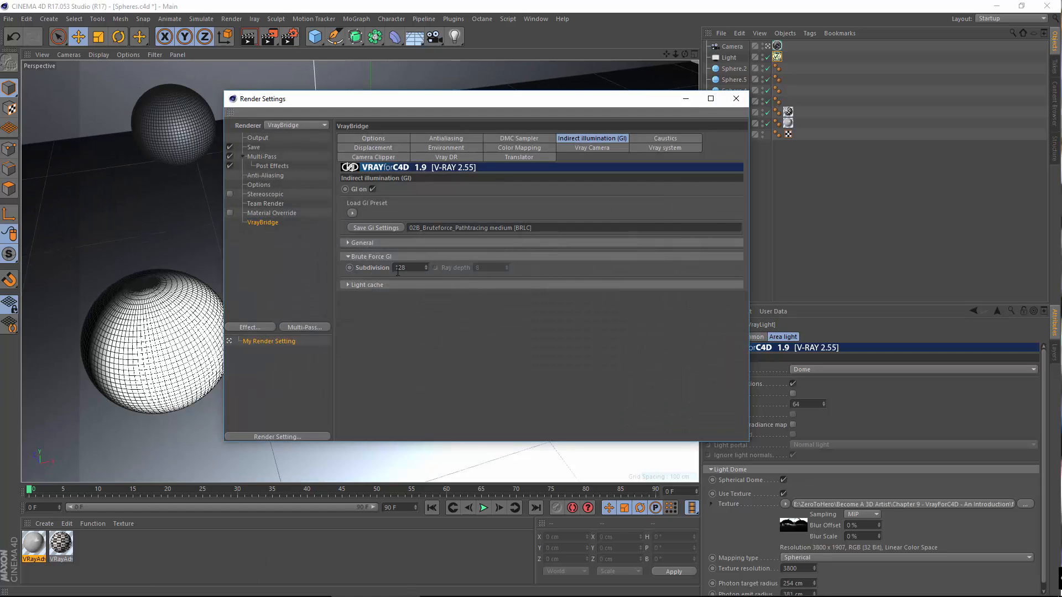
{"action": "left_click", "coordinate": [736, 98]}
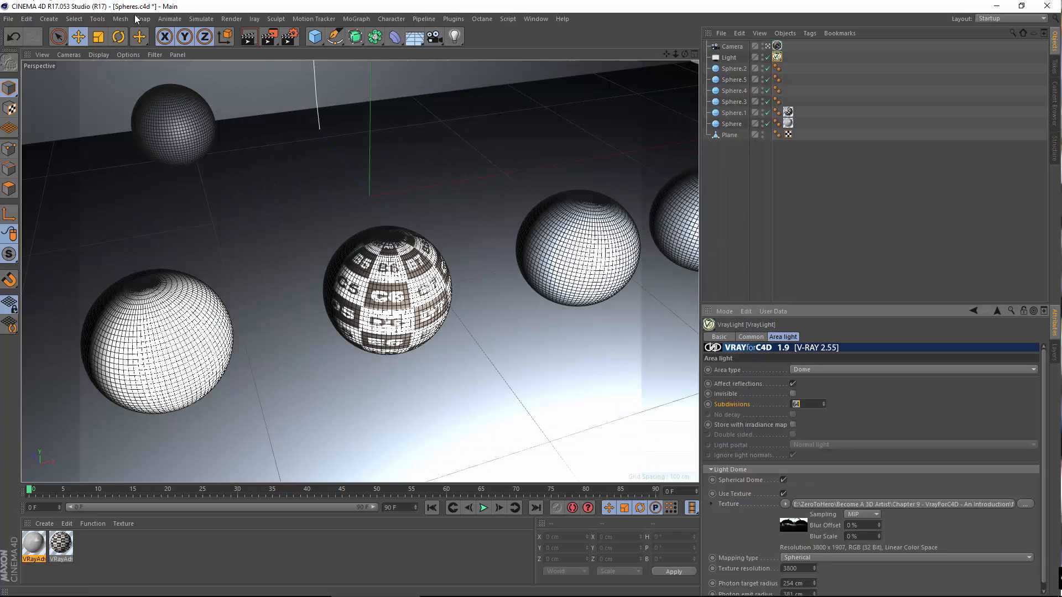
{"action": "left_click", "coordinate": [231, 19]}
{"action": "left_click", "coordinate": [254, 74]}
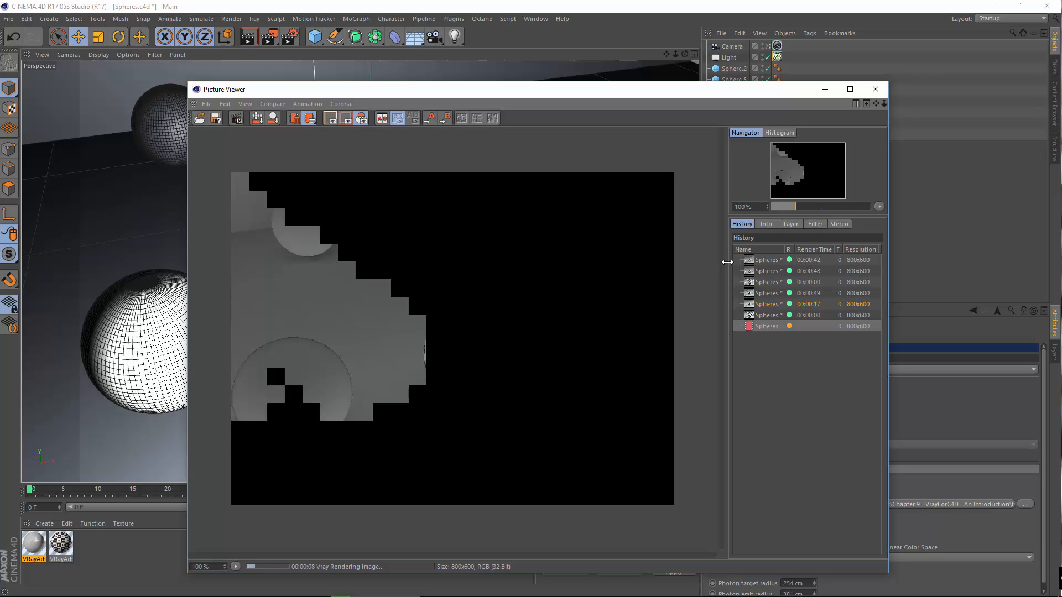
Step: Compare the GI pass of the running render repeatedly with that of the last completed render in the history
{"action": "left_click", "coordinate": [791, 225]}
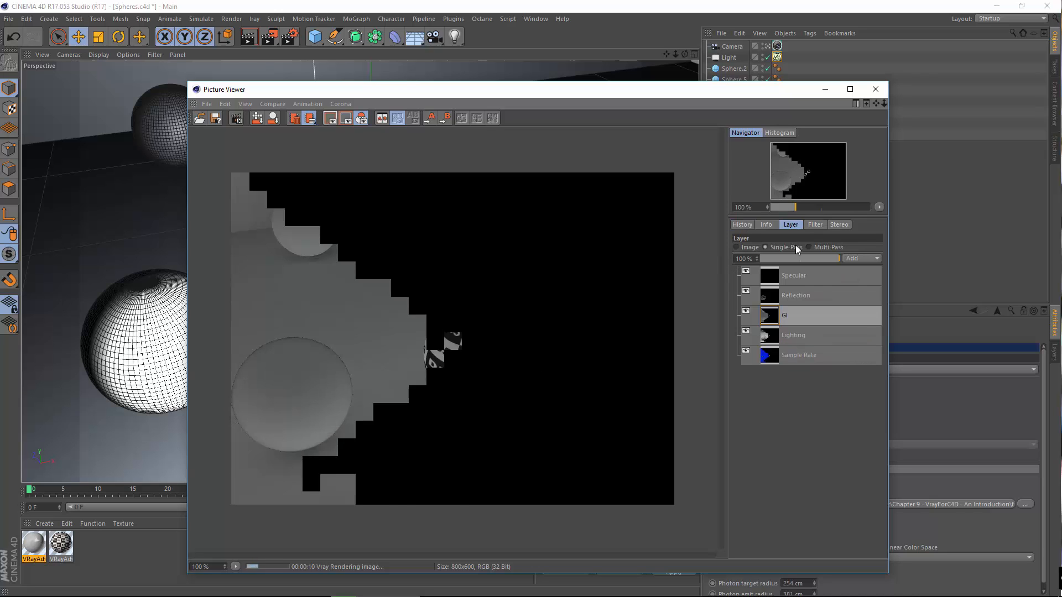
{"action": "left_click", "coordinate": [737, 225]}
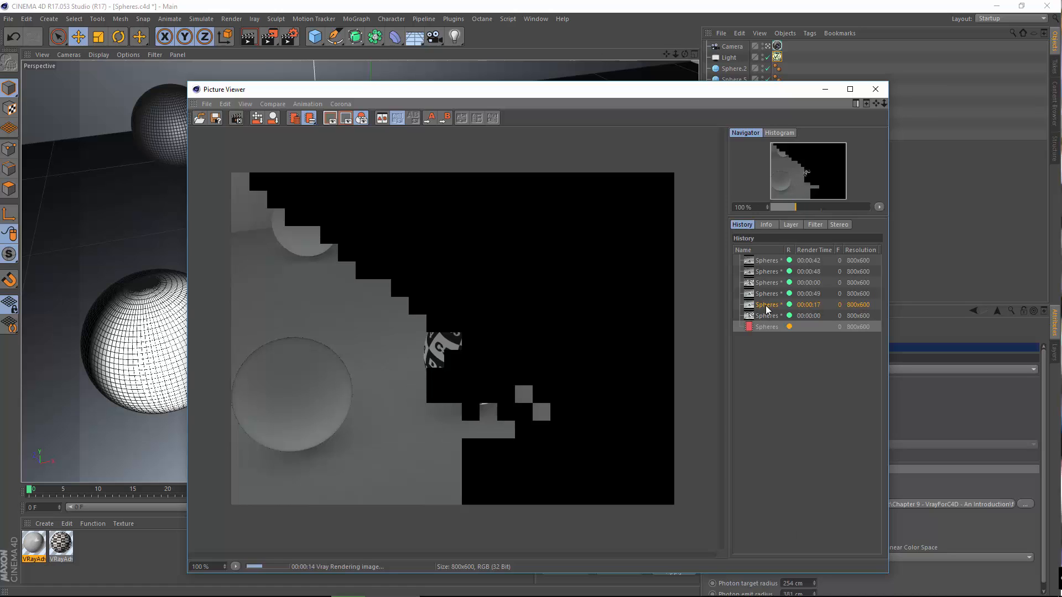
{"action": "left_click", "coordinate": [766, 304]}
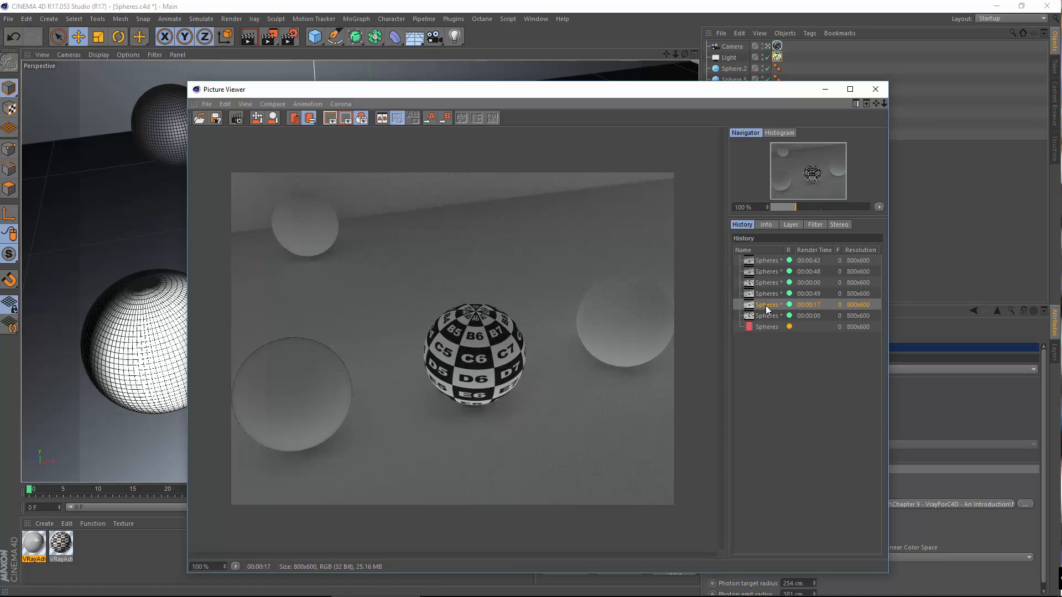
{"action": "left_click", "coordinate": [765, 326]}
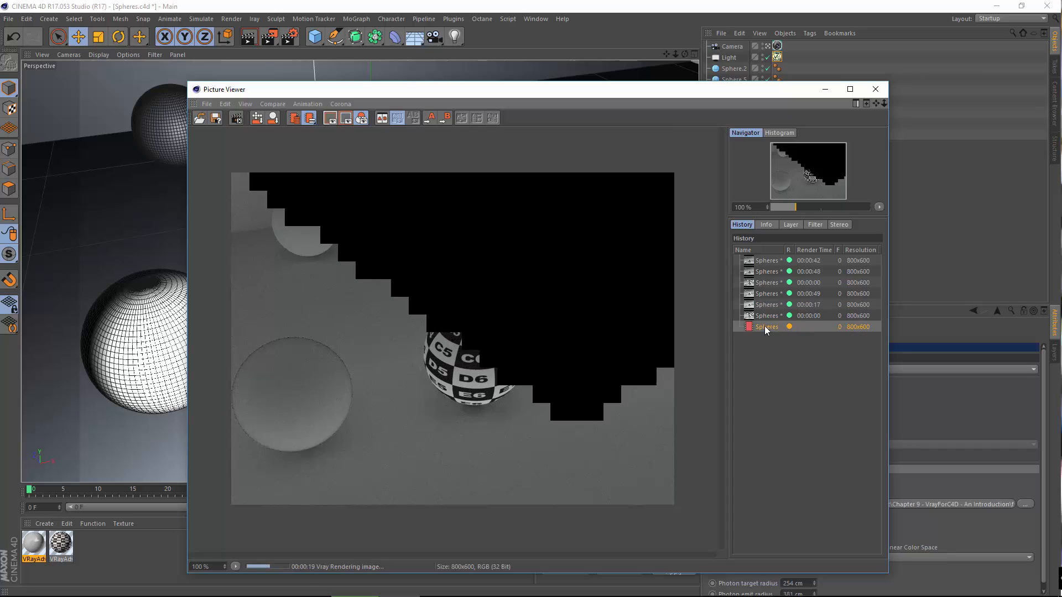
{"action": "left_click", "coordinate": [765, 305]}
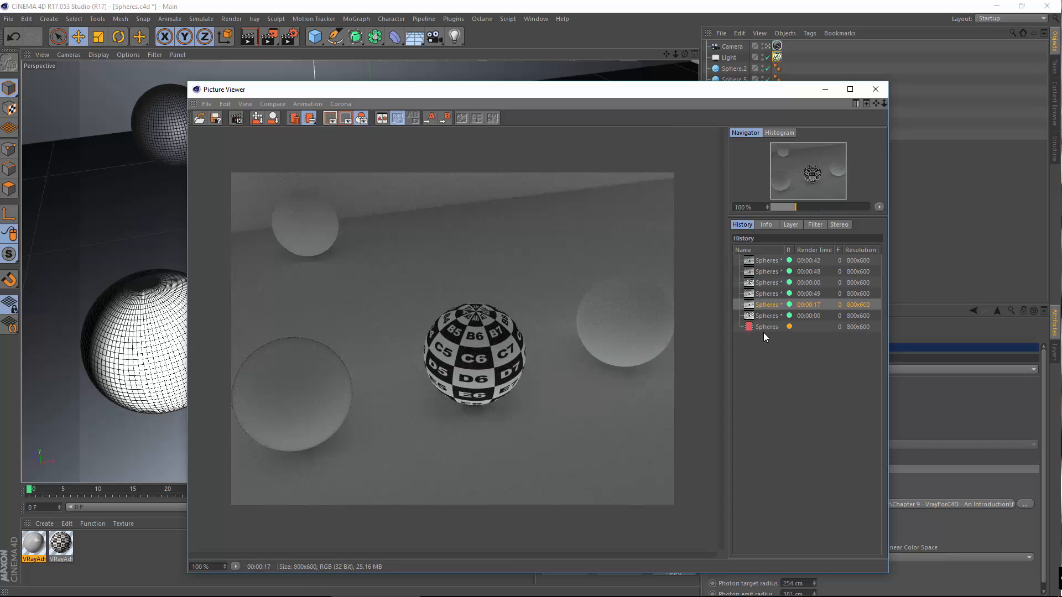
{"action": "left_click", "coordinate": [764, 328]}
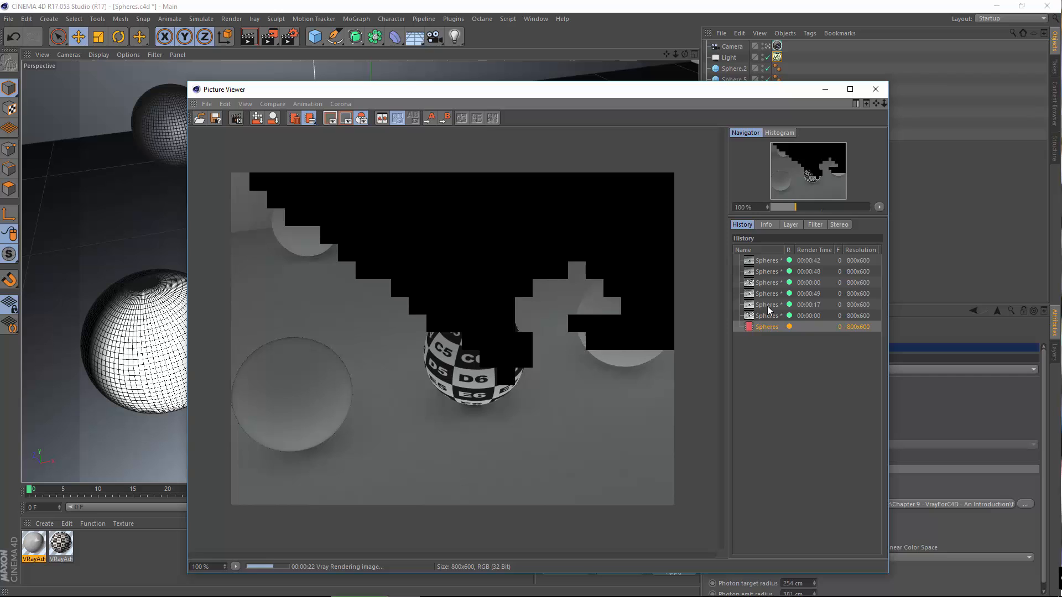
{"action": "left_click", "coordinate": [767, 306]}
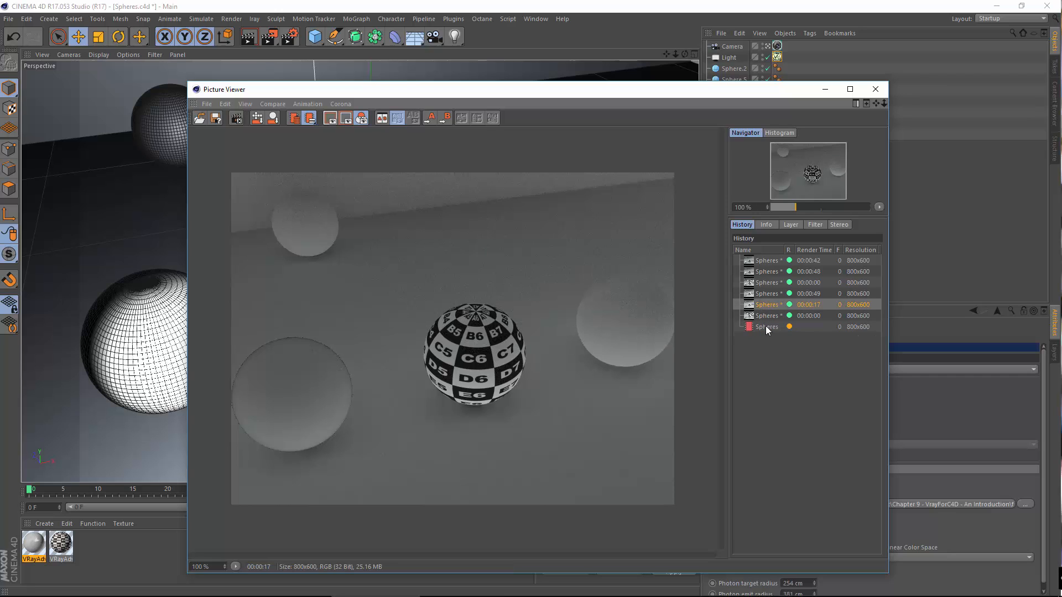
{"action": "left_click", "coordinate": [766, 327]}
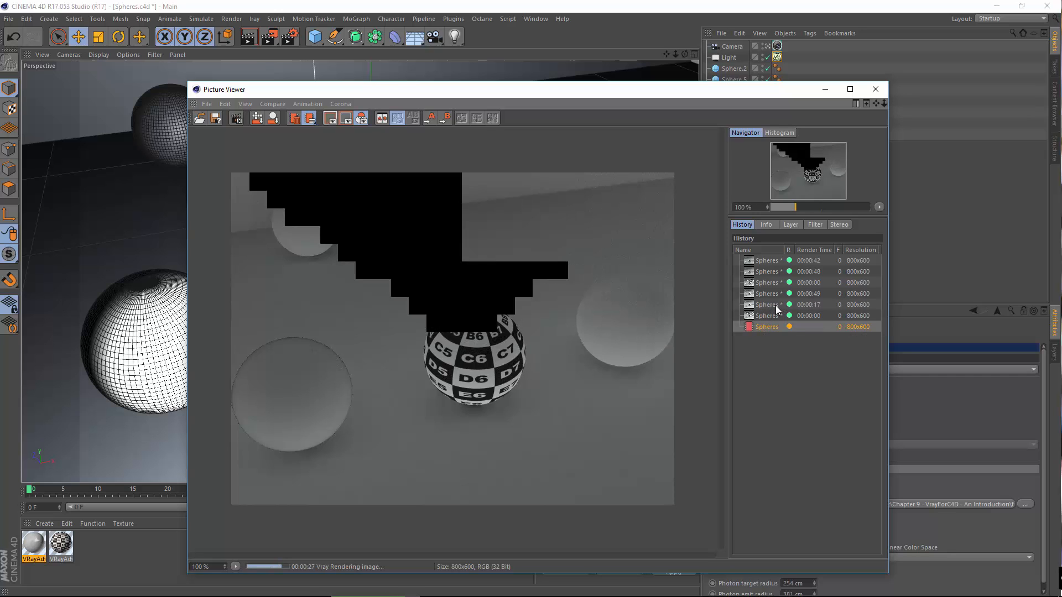
{"action": "left_click", "coordinate": [776, 305]}
{"action": "left_click", "coordinate": [780, 327]}
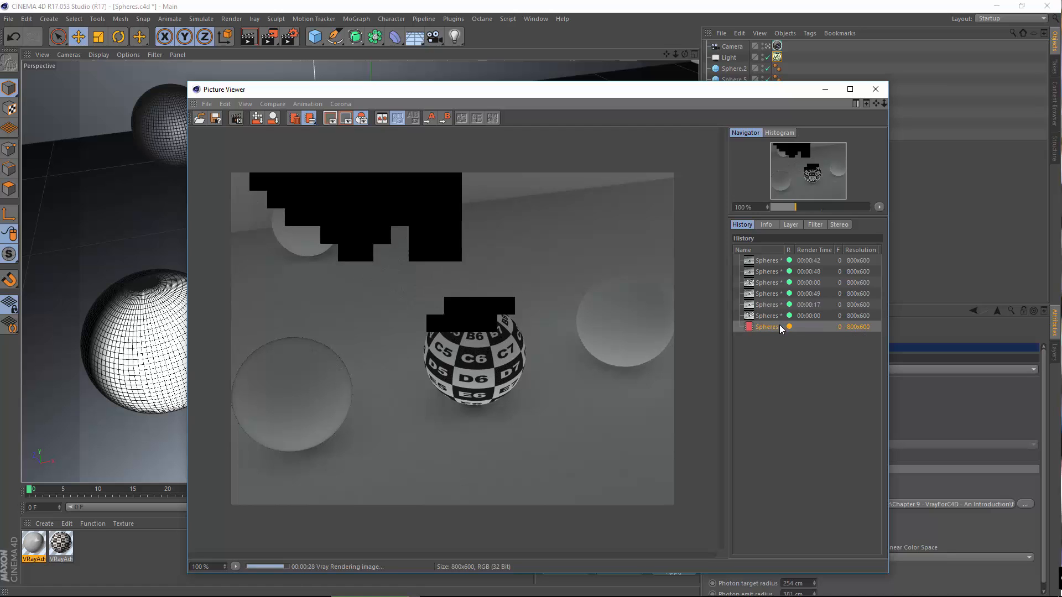
{"action": "left_click", "coordinate": [776, 306]}
{"action": "left_click", "coordinate": [764, 327]}
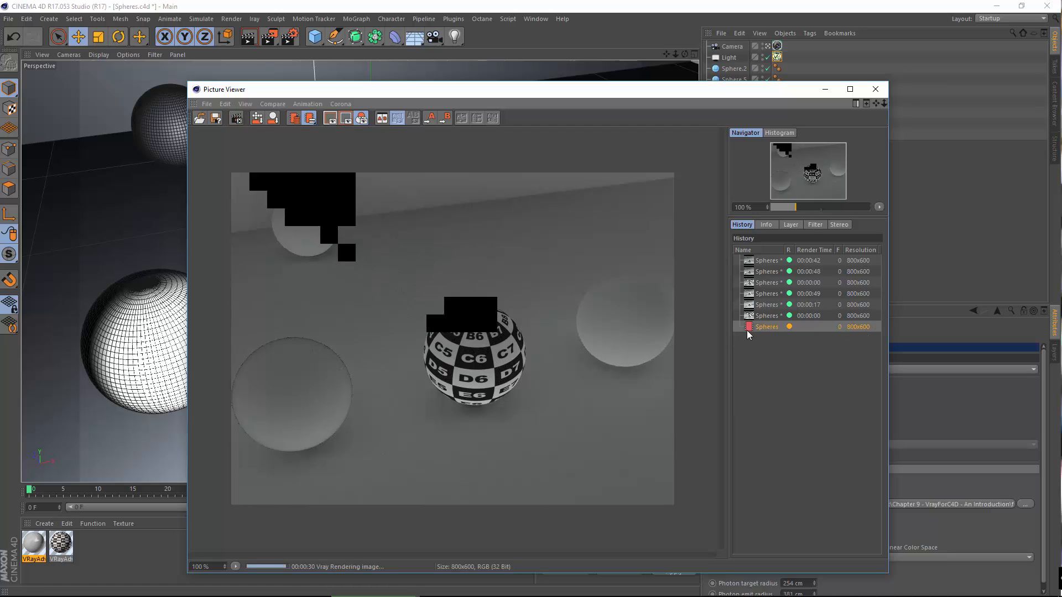
Step: Examine the GI pass and the Lighting pass of the newly rendered image
{"action": "left_click", "coordinate": [791, 225]}
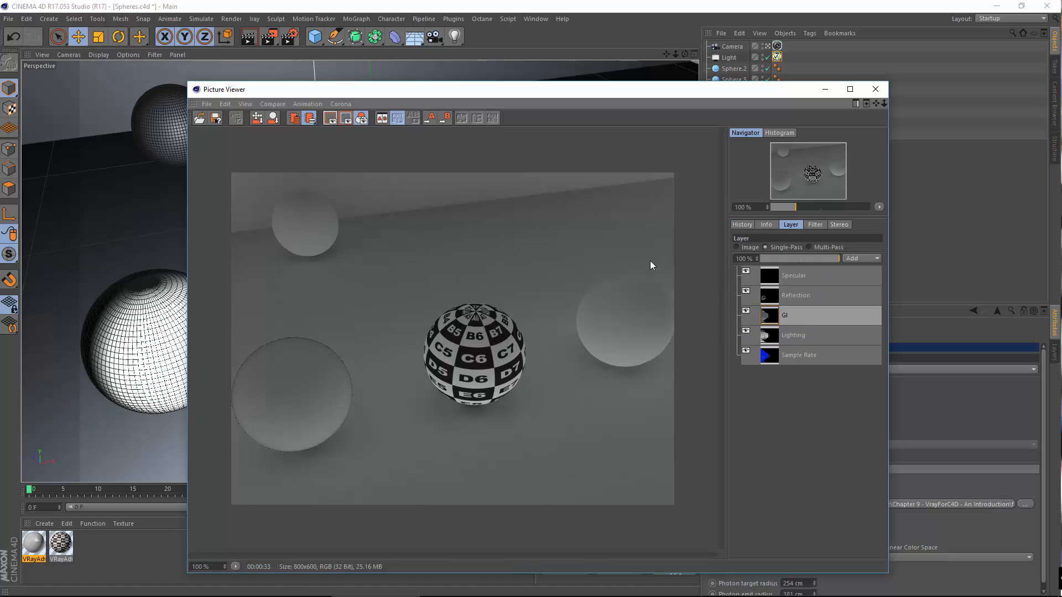
{"action": "left_click", "coordinate": [771, 341]}
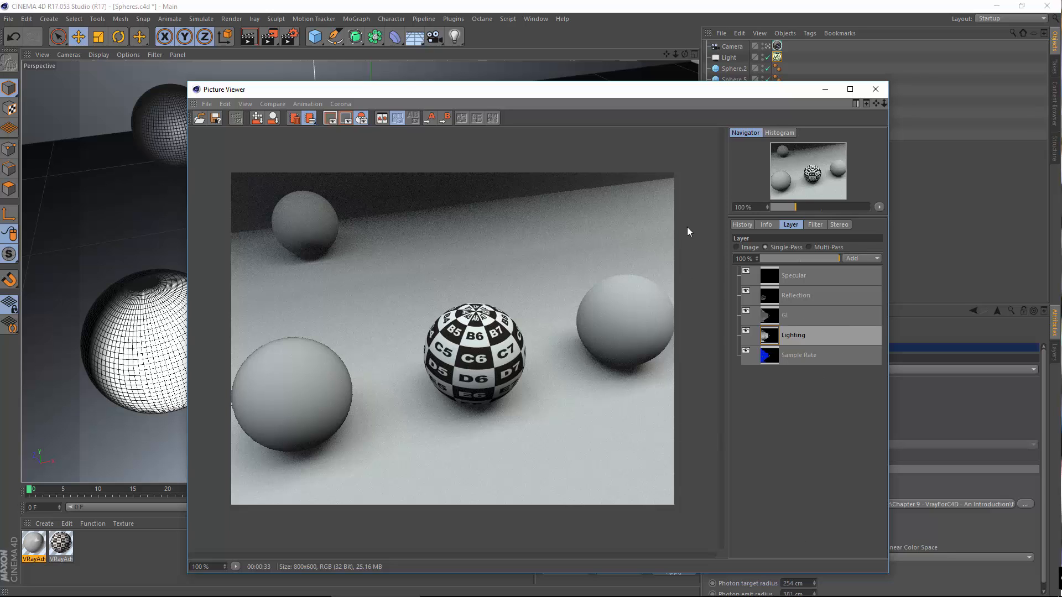
{"action": "left_click", "coordinate": [741, 225]}
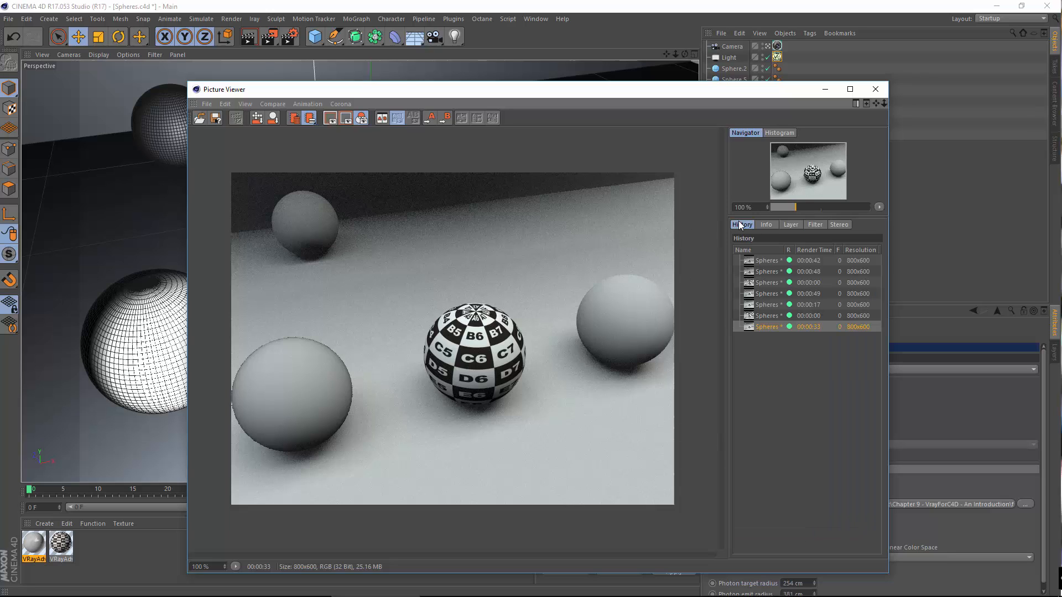
{"action": "left_click", "coordinate": [790, 225]}
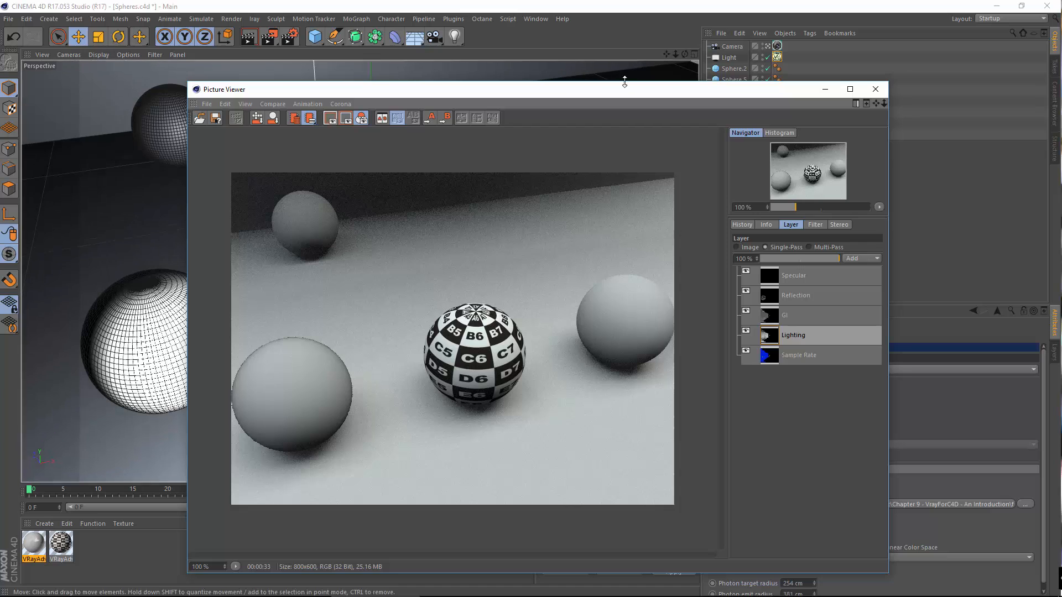
Step: Move the Picture Viewer clear of the dome light's attributes, set the light's subdivisions to 128 and render the scene
{"action": "left_click_drag", "start_coordinate": [474, 70], "coordinate": [481, 54]}
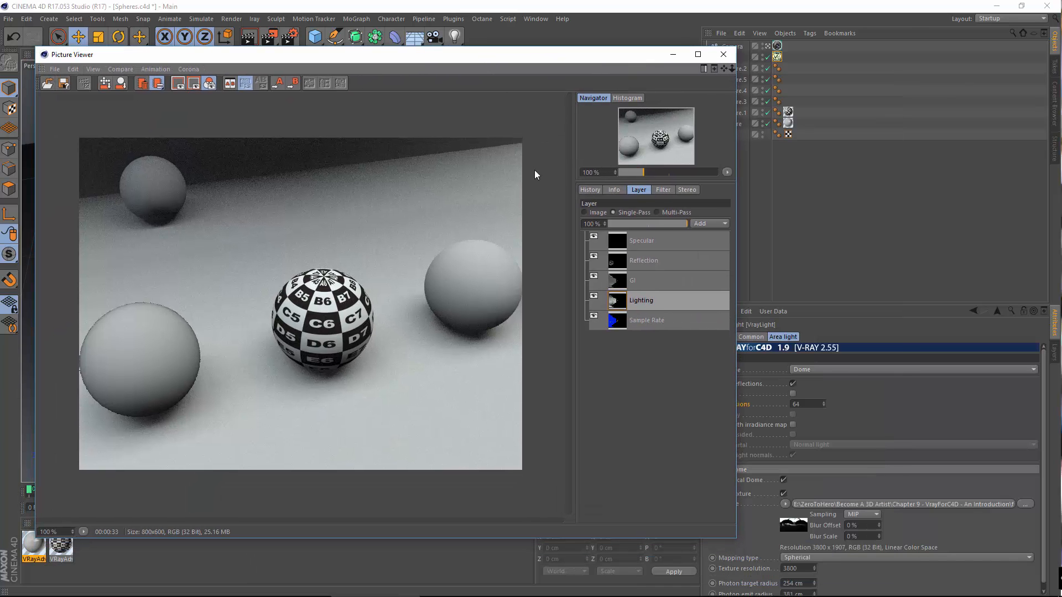
{"action": "left_click", "coordinate": [590, 190]}
{"action": "left_click", "coordinate": [639, 190]}
{"action": "left_click", "coordinate": [848, 433]}
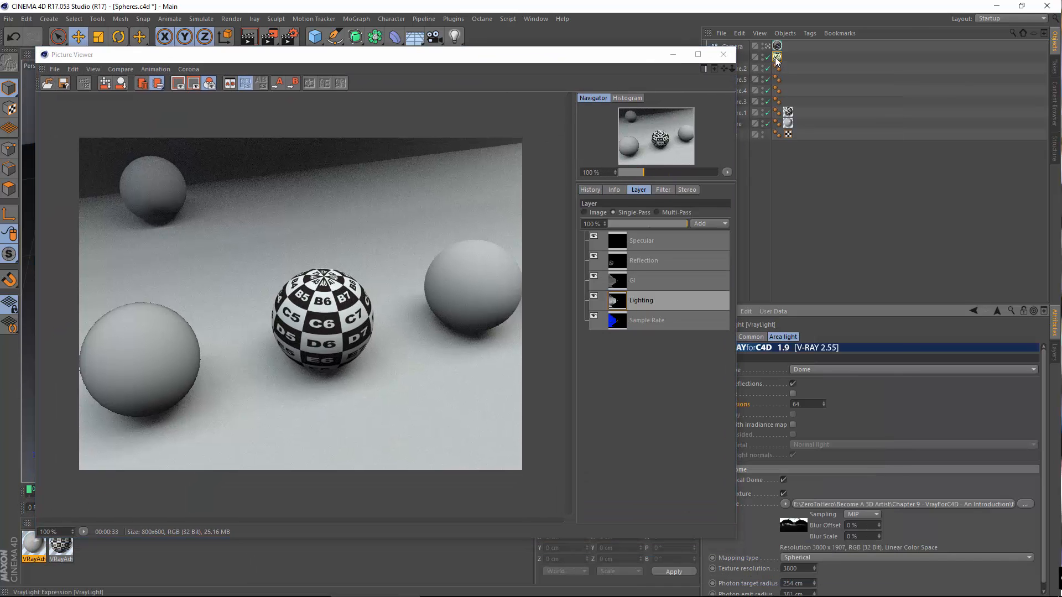
{"action": "double_click", "coordinate": [809, 404]}
{"action": "type", "text": "128"}
{"action": "left_click", "coordinate": [237, 19]}
{"action": "left_click", "coordinate": [248, 72]}
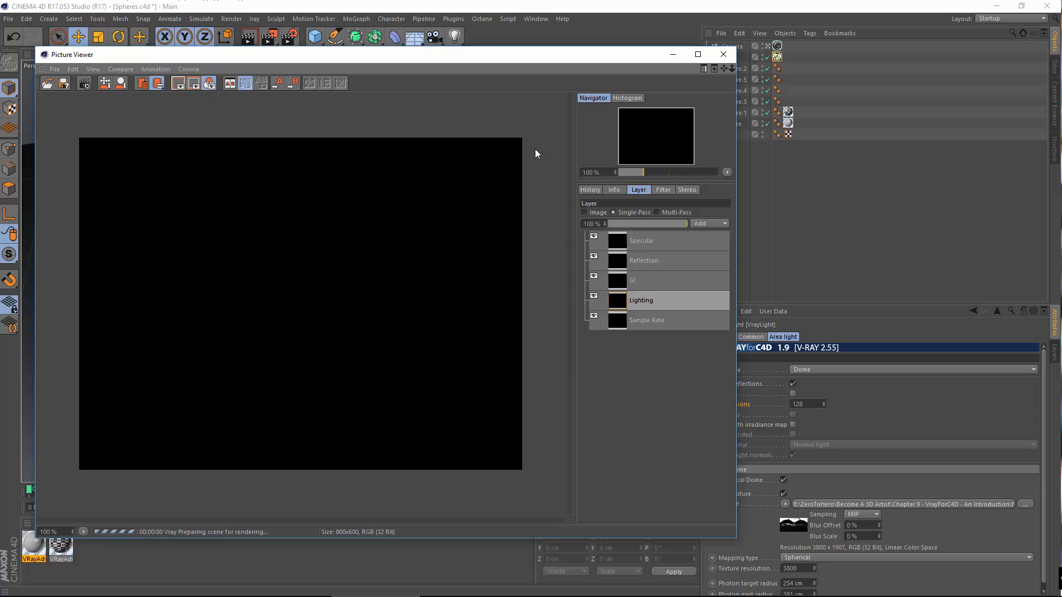
Step: Compare the Lighting pass of the running render repeatedly with that of the last completed render in the history
{"action": "left_click_drag", "start_coordinate": [572, 57], "coordinate": [705, 65]}
{"action": "left_click", "coordinate": [728, 200]}
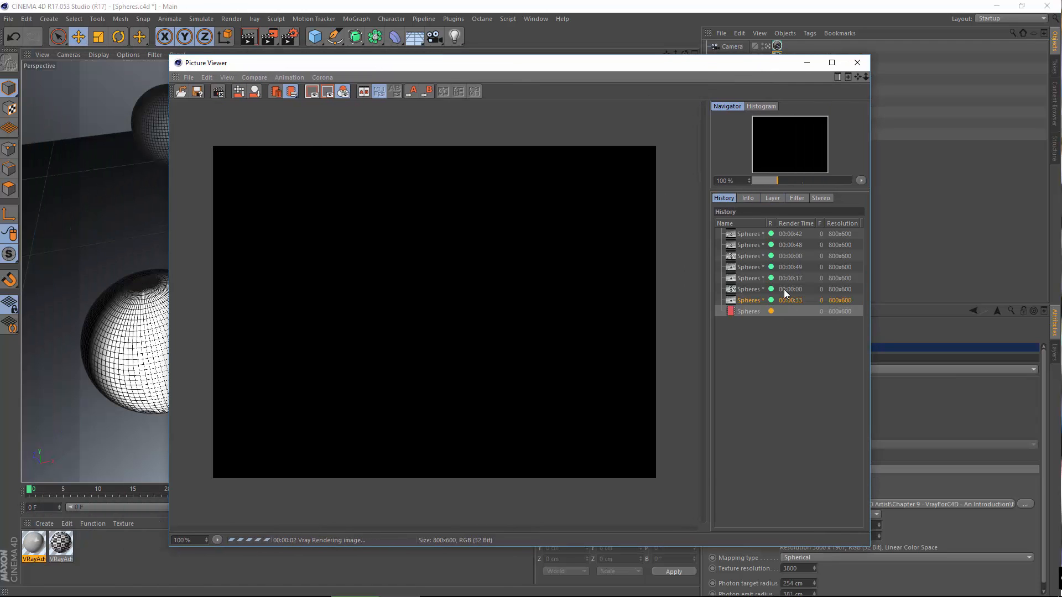
{"action": "left_click", "coordinate": [753, 299]}
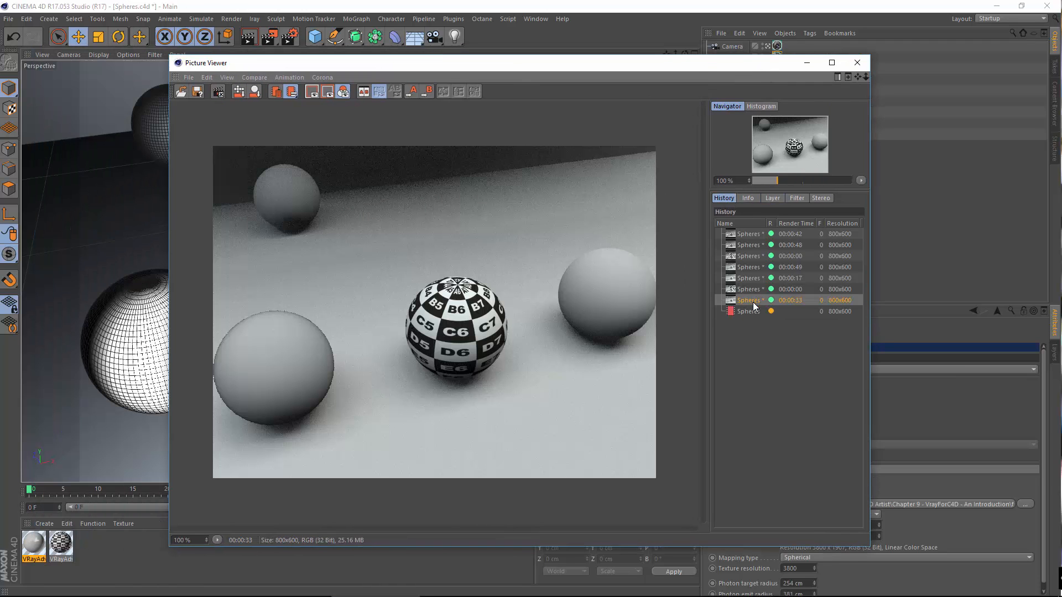
{"action": "left_click", "coordinate": [752, 307]}
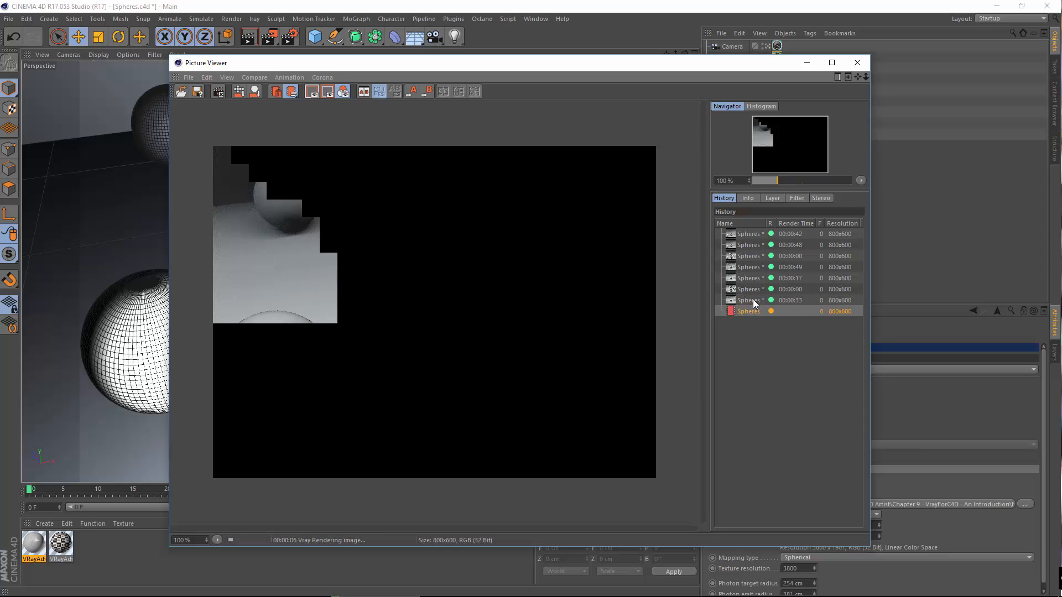
{"action": "left_click", "coordinate": [753, 301]}
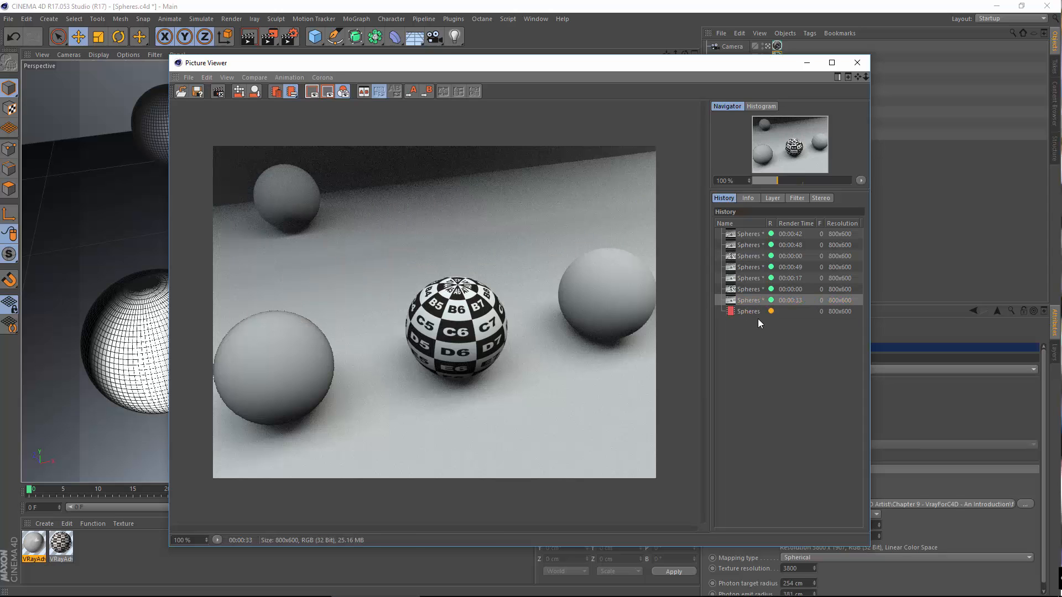
{"action": "left_click", "coordinate": [758, 314]}
{"action": "left_click", "coordinate": [752, 303]}
{"action": "left_click", "coordinate": [754, 310]}
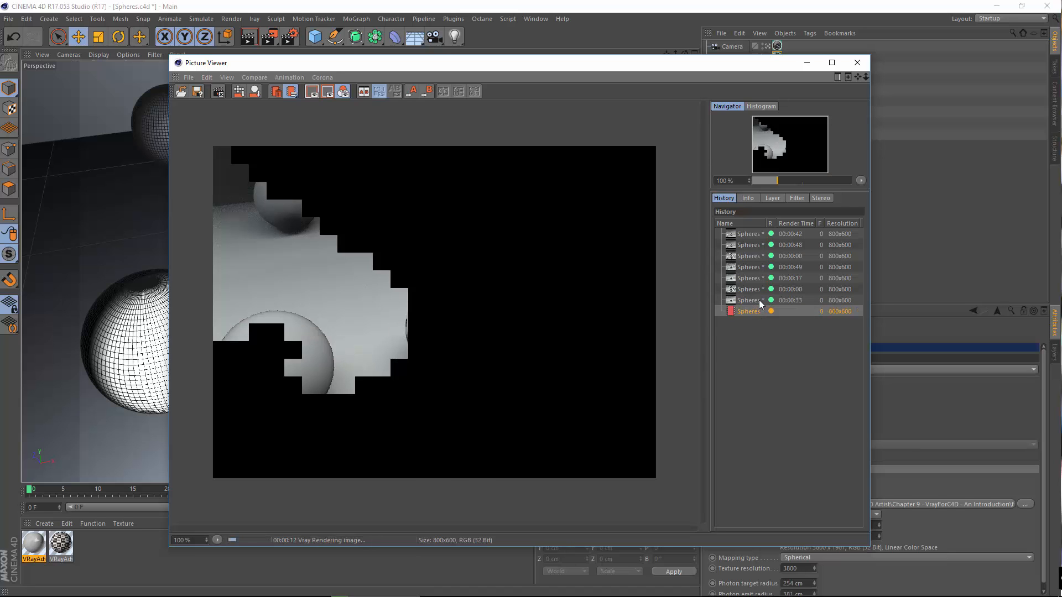
{"action": "left_click", "coordinate": [758, 299]}
{"action": "left_click", "coordinate": [756, 311]}
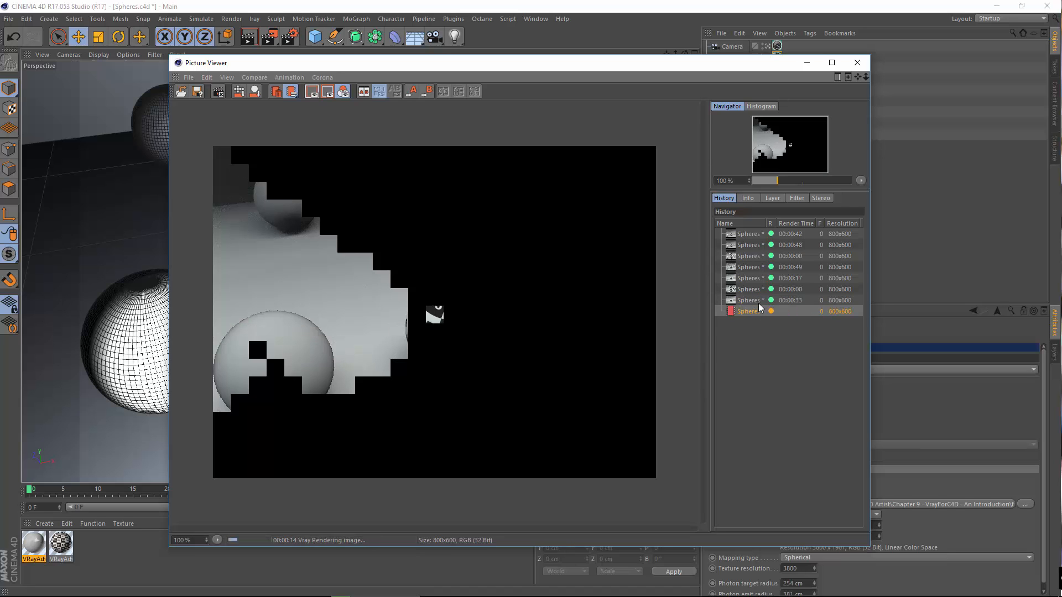
{"action": "left_click", "coordinate": [758, 301]}
{"action": "left_click", "coordinate": [758, 311]}
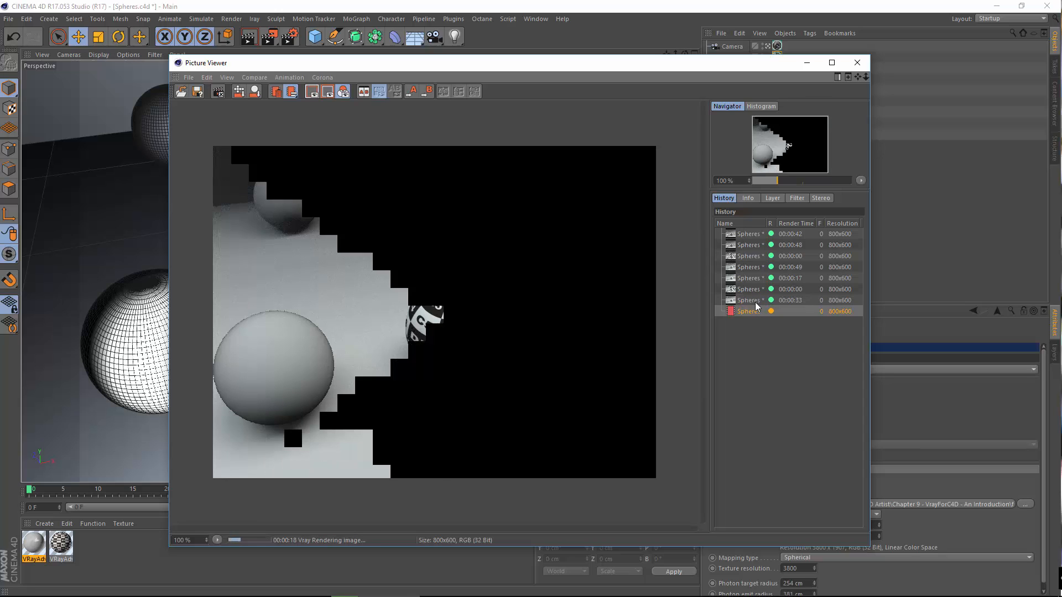
{"action": "left_click", "coordinate": [755, 302]}
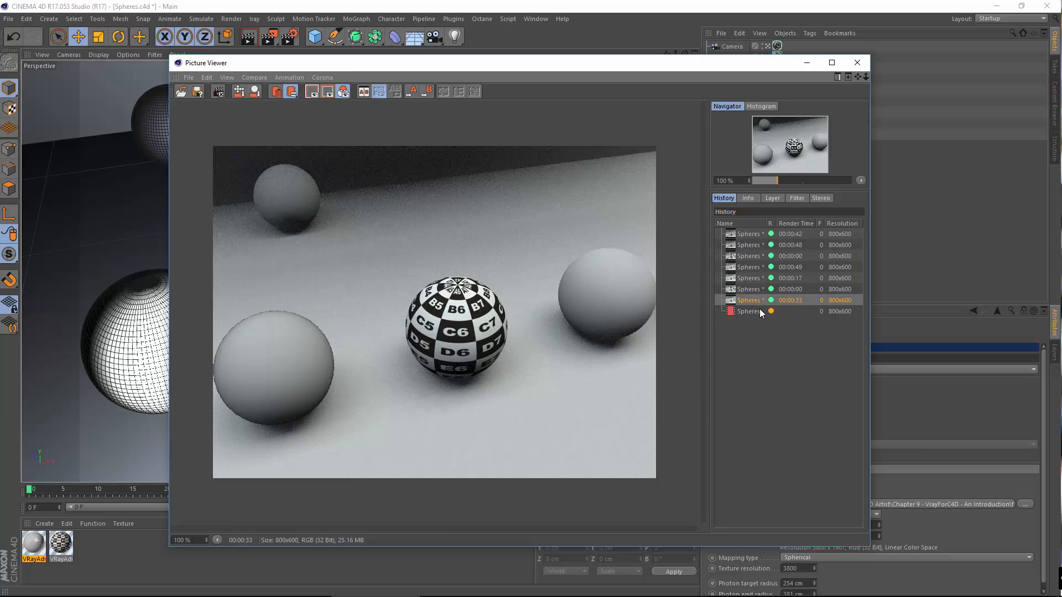
{"action": "left_click", "coordinate": [759, 310]}
{"action": "left_click", "coordinate": [760, 301]}
{"action": "left_click", "coordinate": [761, 309]}
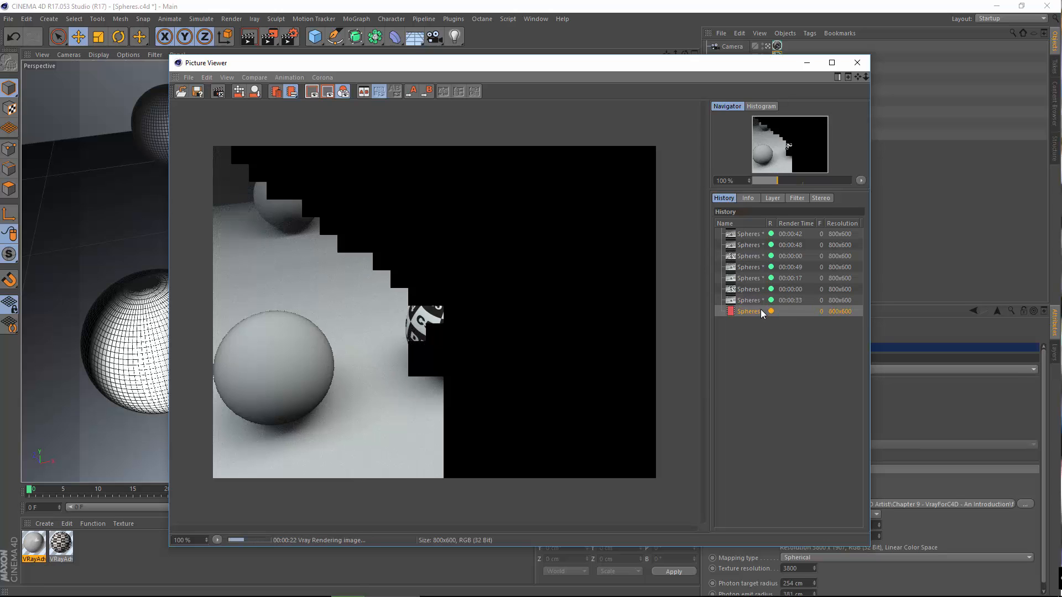
{"action": "left_click", "coordinate": [762, 304]}
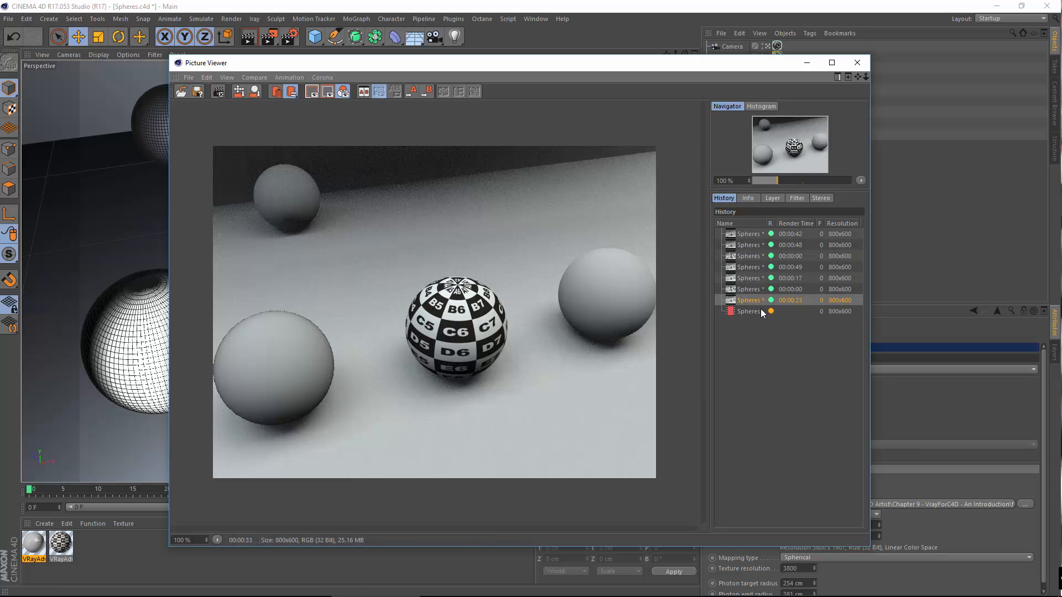
{"action": "left_click", "coordinate": [761, 310]}
{"action": "left_click", "coordinate": [761, 298]}
{"action": "left_click", "coordinate": [758, 308]}
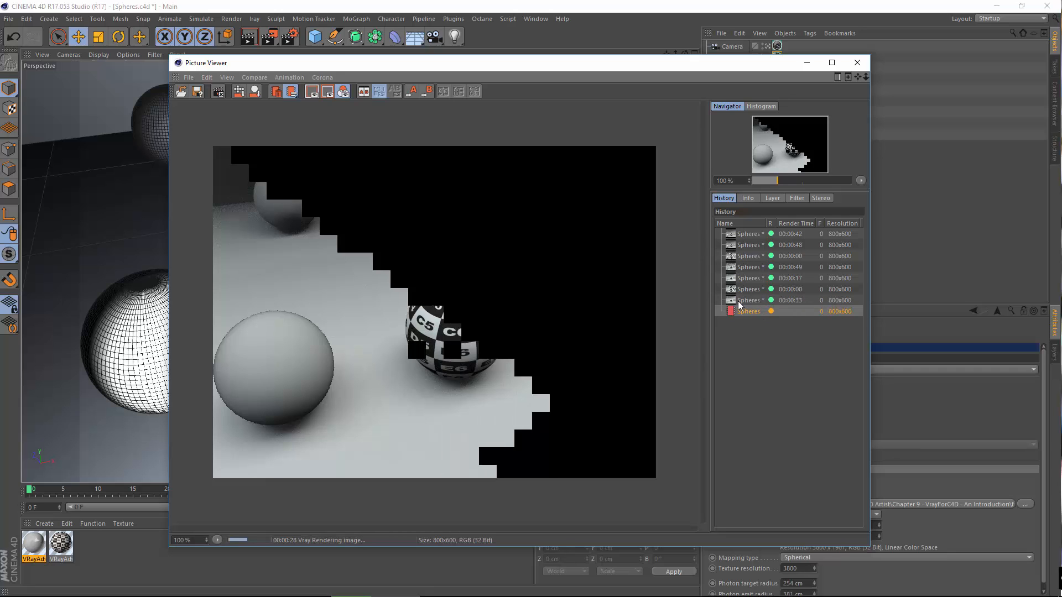
Step: Examine the Sample Rate pass of the running render, and inspect the reflective sphere closely in the full image
{"action": "left_click", "coordinate": [772, 198]}
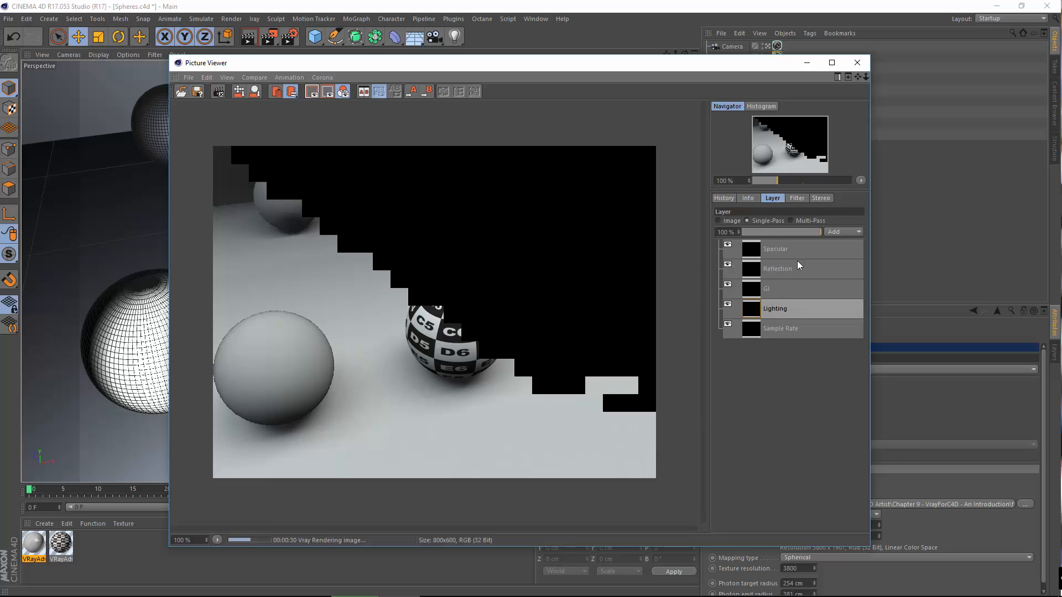
{"action": "left_click", "coordinate": [757, 329]}
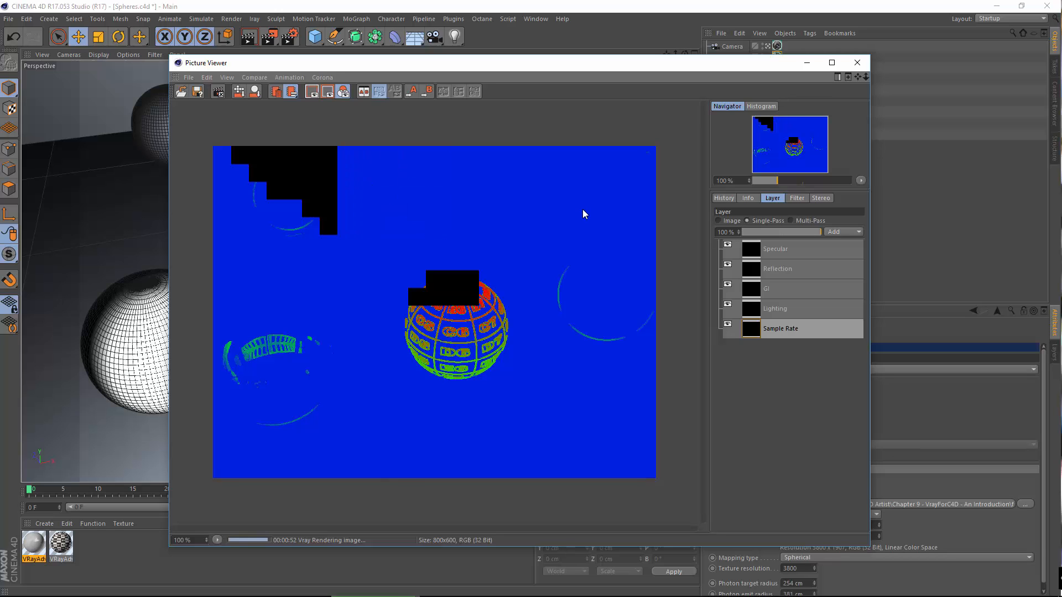
{"action": "left_click", "coordinate": [718, 220]}
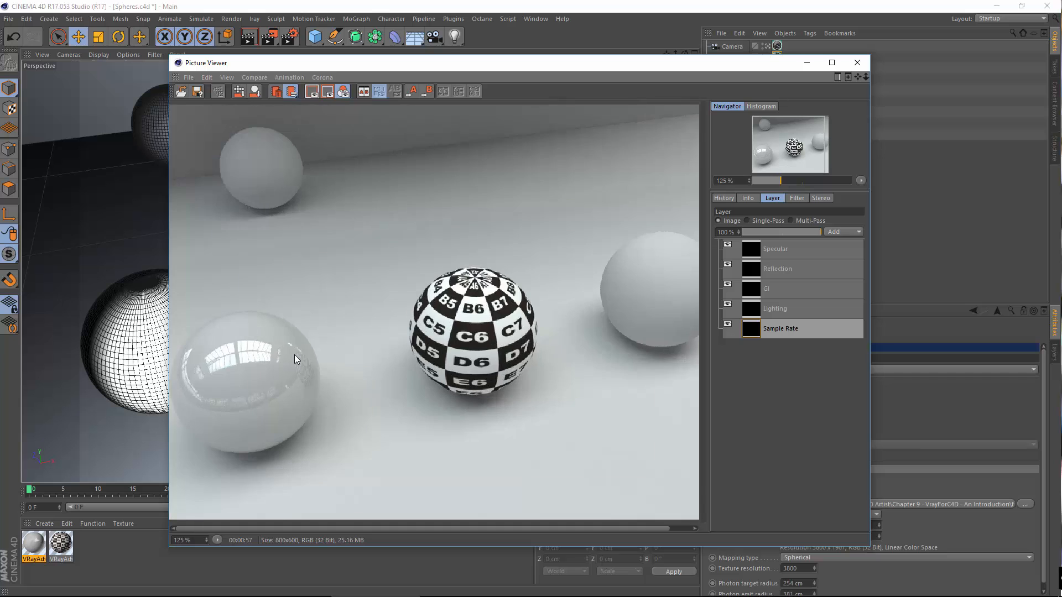
{"action": "scroll", "coordinate": [294, 359], "scroll_direction": "up", "scroll_amount": 2}
{"action": "scroll", "coordinate": [293, 359], "scroll_direction": "down", "scroll_amount": 2}
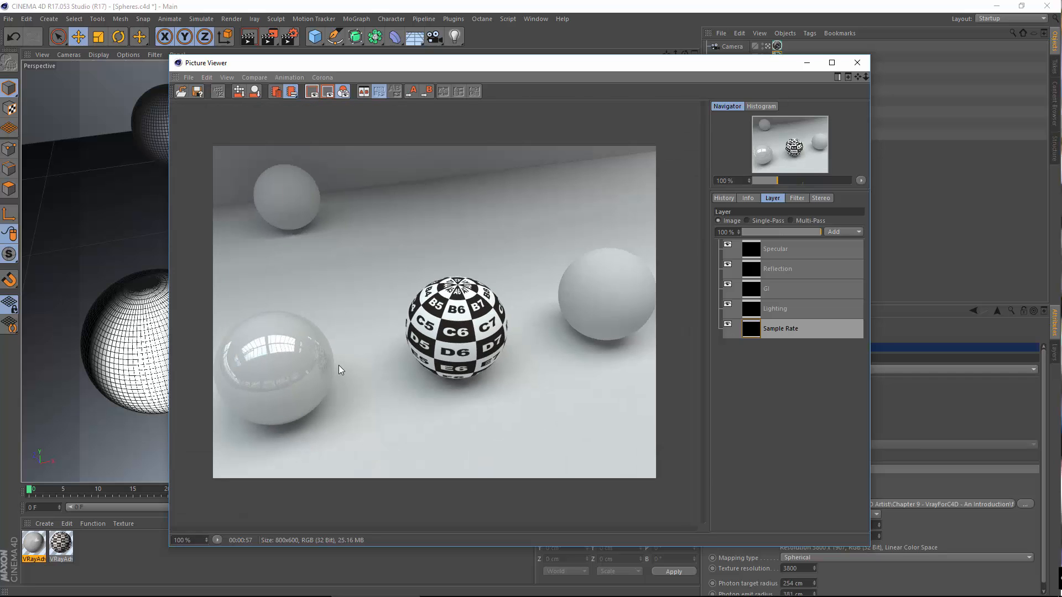
{"action": "scroll", "coordinate": [306, 370], "scroll_direction": "up", "scroll_amount": 6}
{"action": "left_click_drag", "start_coordinate": [268, 356], "coordinate": [607, 280]}
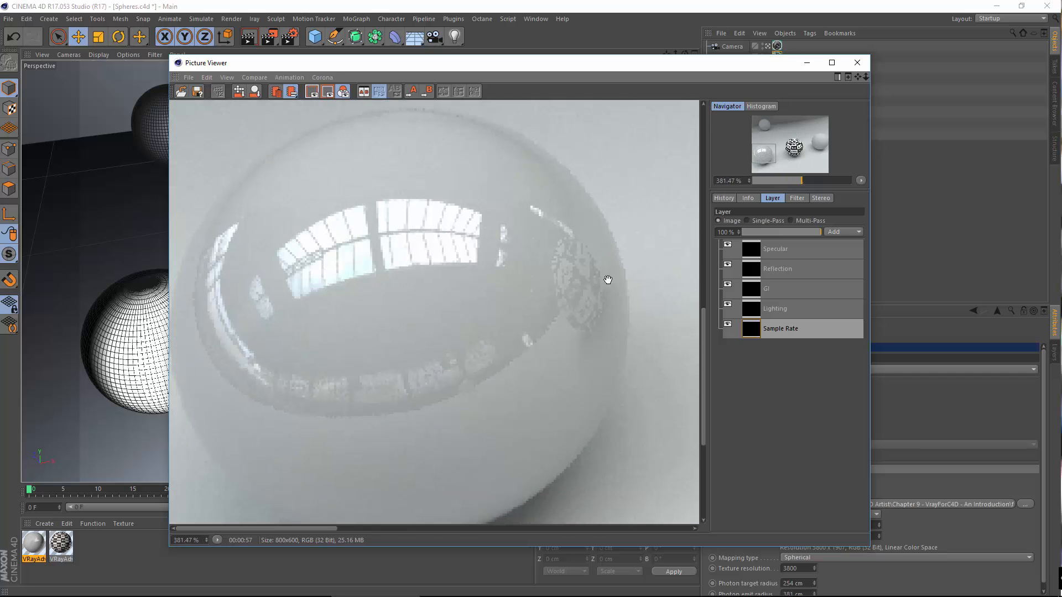
{"action": "scroll", "coordinate": [335, 367], "scroll_direction": "down", "scroll_amount": 6}
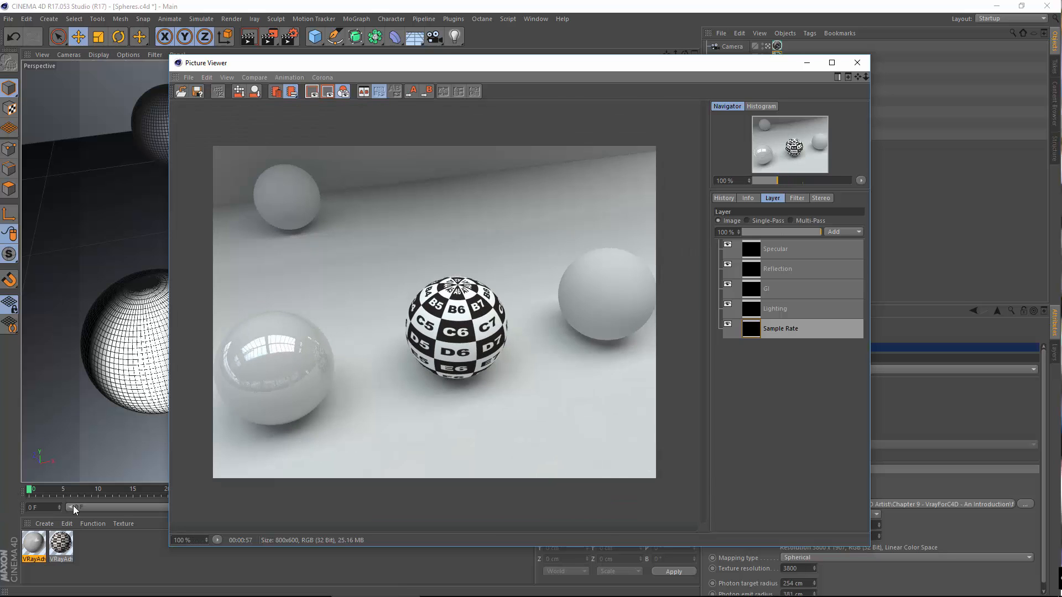
Step: Set the glossiness subdivisions of Specular Layer 1 to 64 in the reflective sphere's material and close the material
{"action": "double_click", "coordinate": [33, 542]}
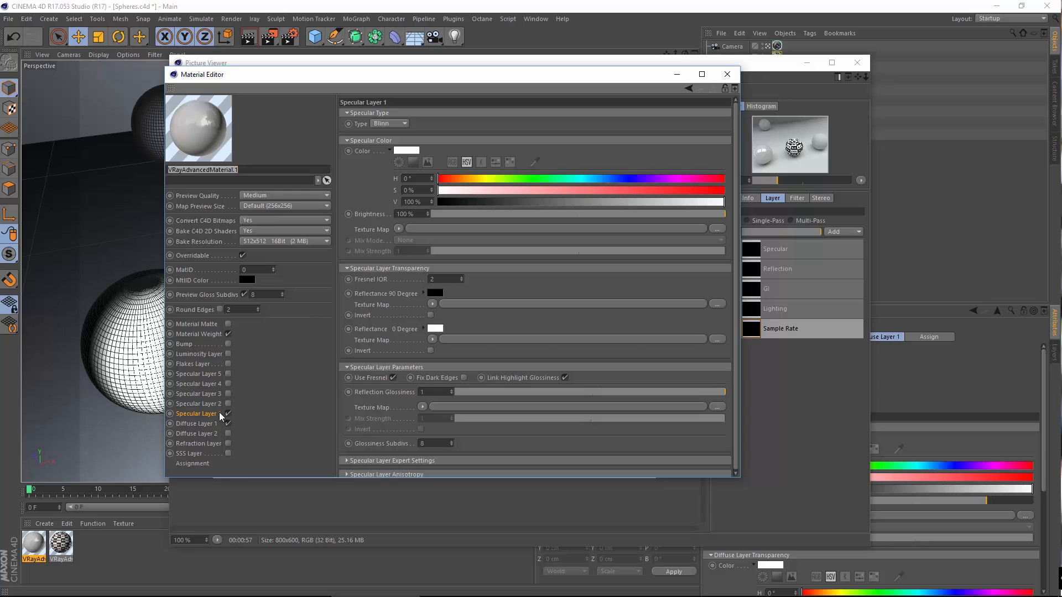
{"action": "left_click", "coordinate": [534, 333]}
{"action": "left_click", "coordinate": [440, 444]}
{"action": "type", "text": "64"}
{"action": "key", "text": "Return"}
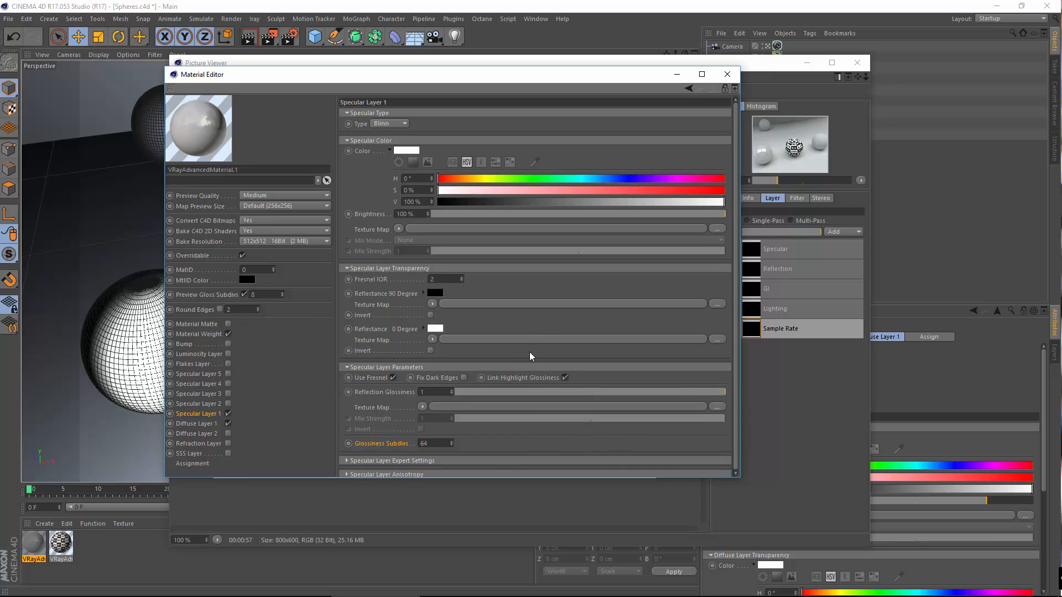
{"action": "left_click", "coordinate": [728, 74]}
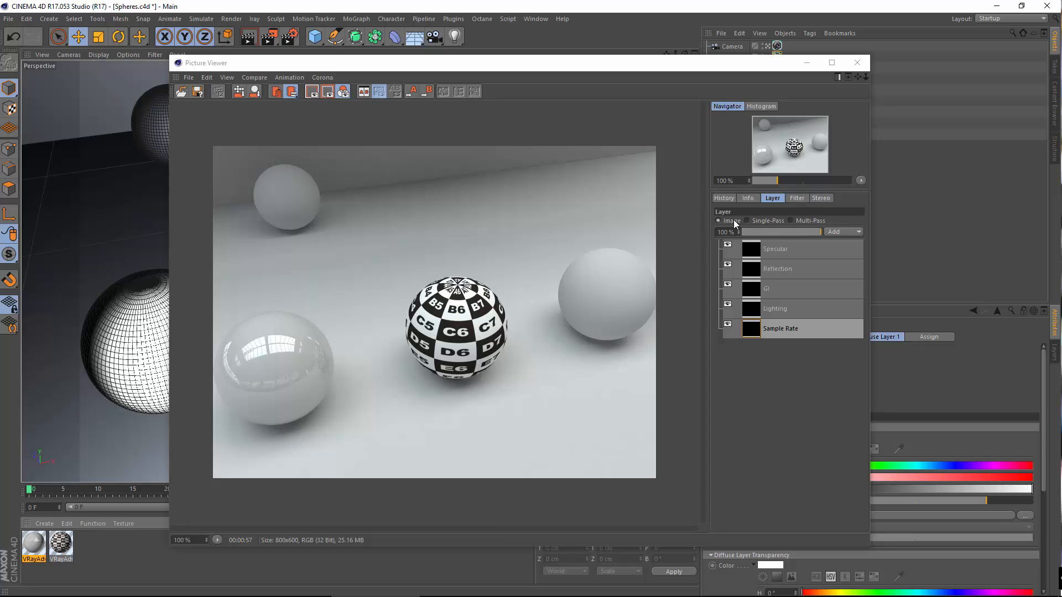
Step: Check the Sample Rate pass of the finished render, and return to the full image and the render history
{"action": "left_click", "coordinate": [764, 220]}
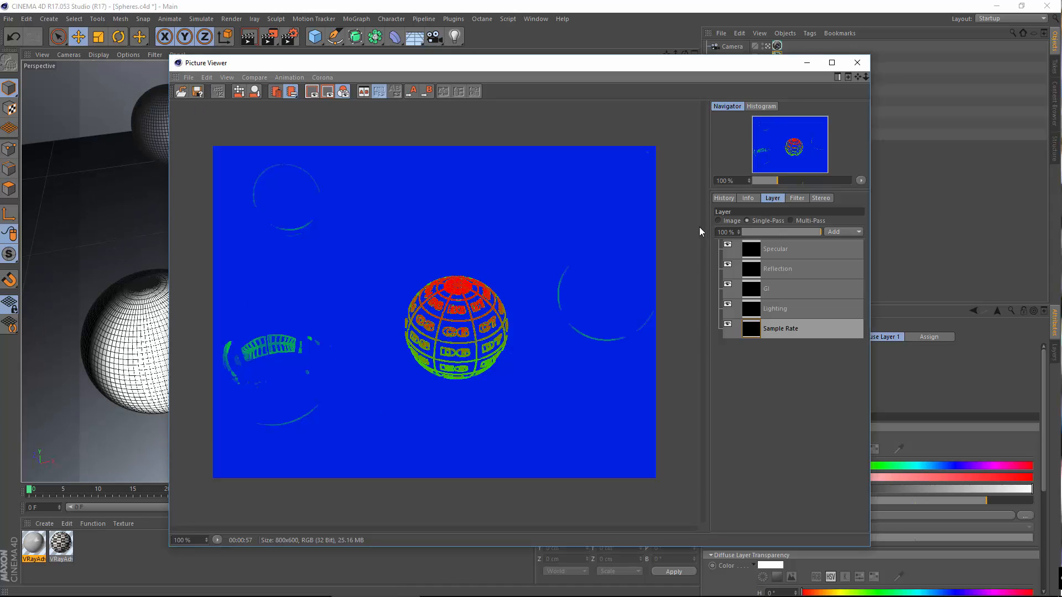
{"action": "left_click", "coordinate": [736, 220]}
{"action": "left_click", "coordinate": [725, 199]}
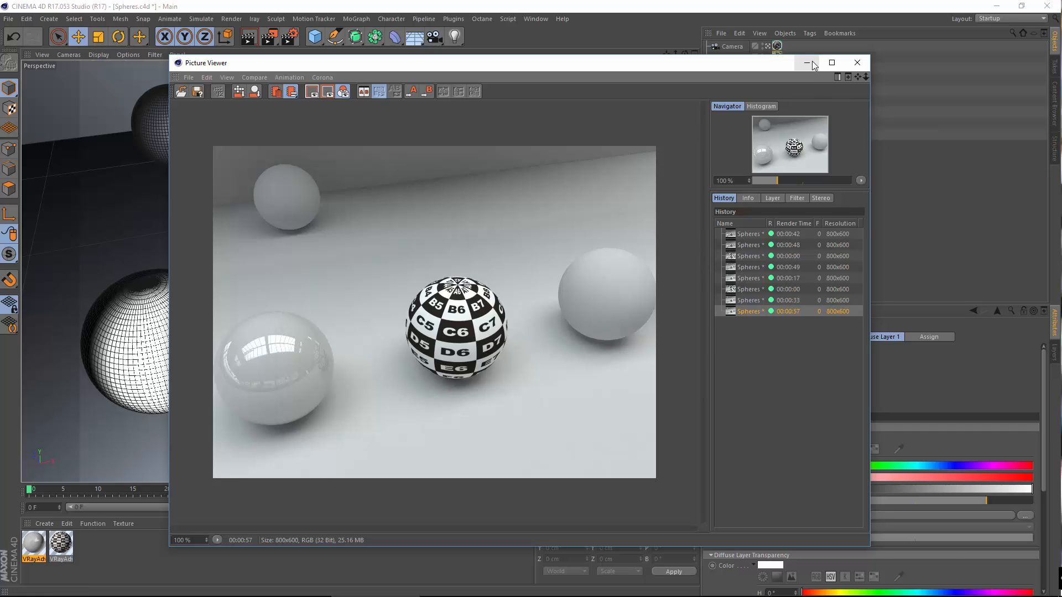
Step: Set the Adaptive DMC image sampler's max subdivision to 8 in the V-Ray antialiasing settings and minimize the render settings
{"action": "left_click", "coordinate": [294, 38]}
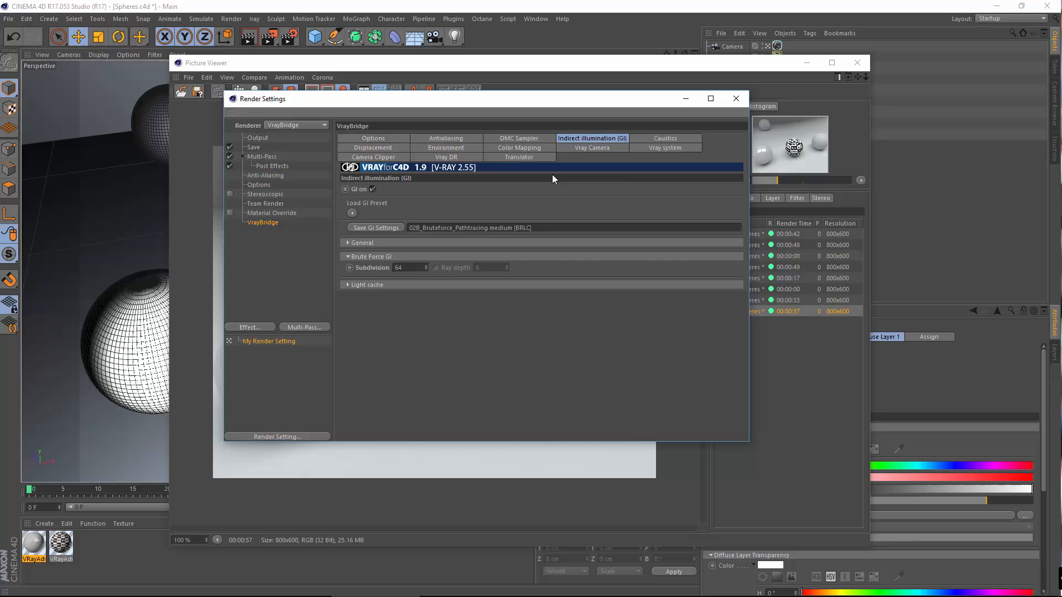
{"action": "left_click", "coordinate": [454, 141]}
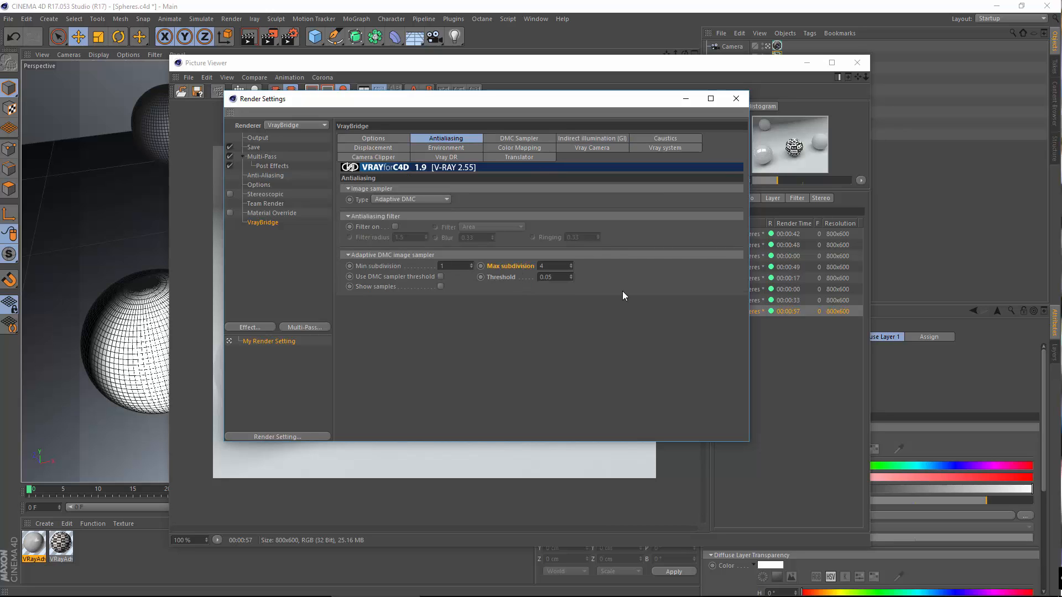
{"action": "left_click", "coordinate": [510, 266]}
{"action": "left_click_drag", "start_coordinate": [530, 108], "coordinate": [576, 118]}
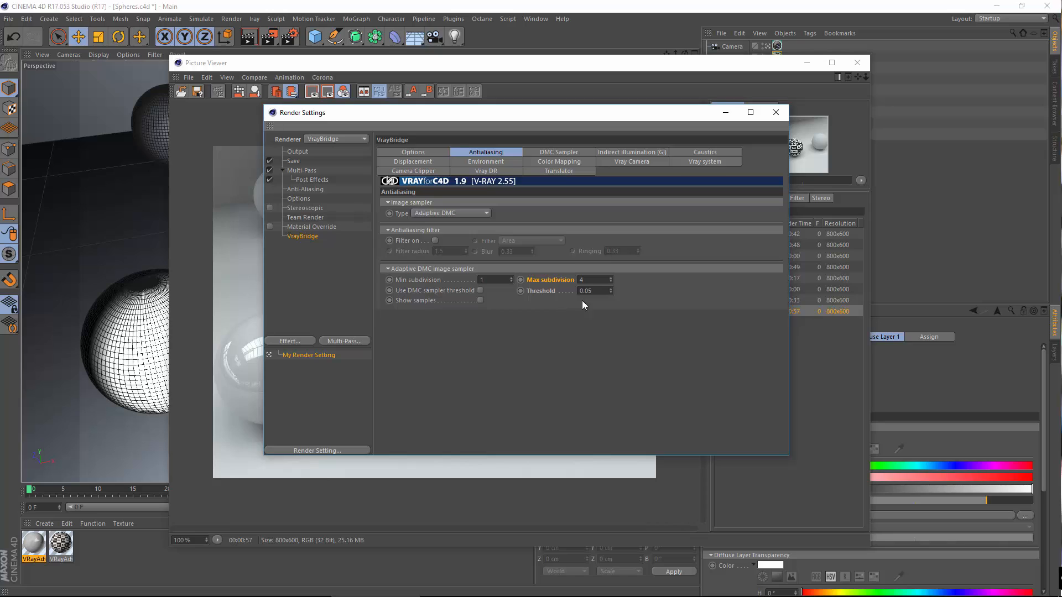
{"action": "left_click", "coordinate": [593, 281]}
{"action": "type", "text": "8"}
{"action": "left_click", "coordinate": [727, 112]}
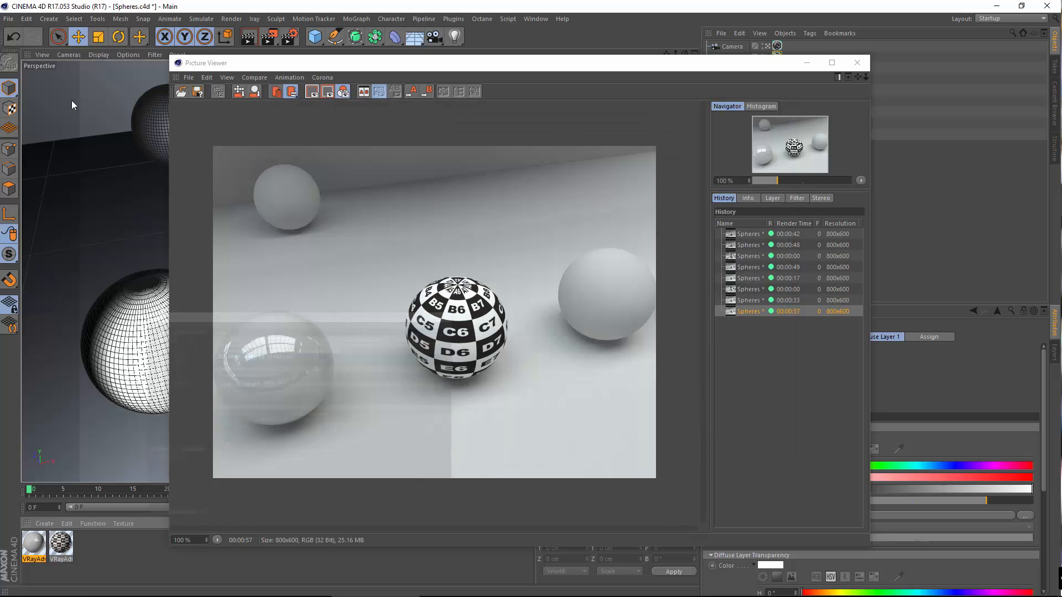
Step: Render the scene to the Picture Viewer and compare the new image with the previous render in the history
{"action": "left_click", "coordinate": [232, 19]}
{"action": "left_click", "coordinate": [243, 68]}
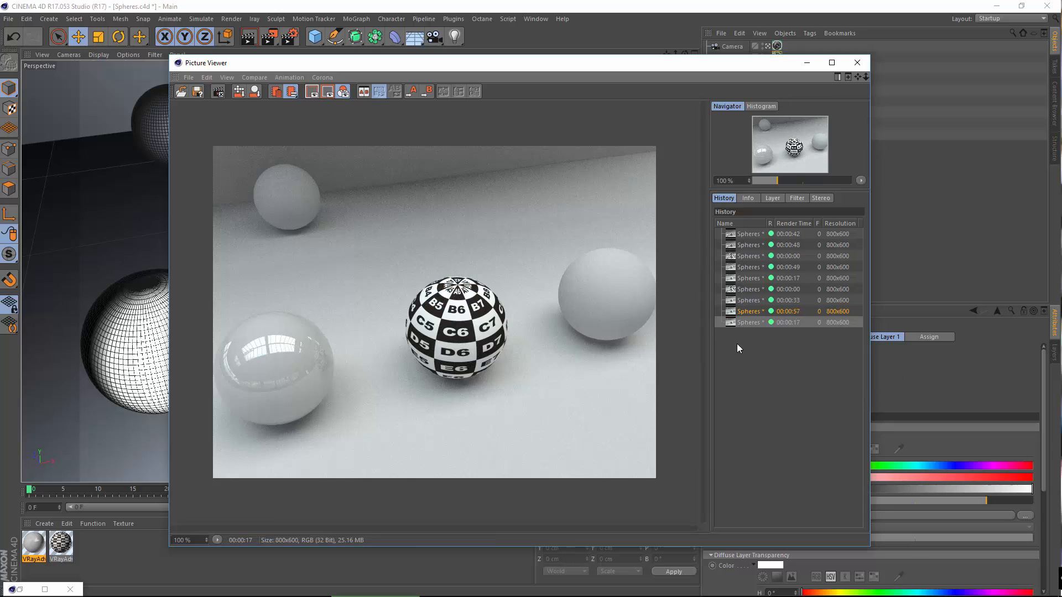
{"action": "left_click", "coordinate": [772, 313]}
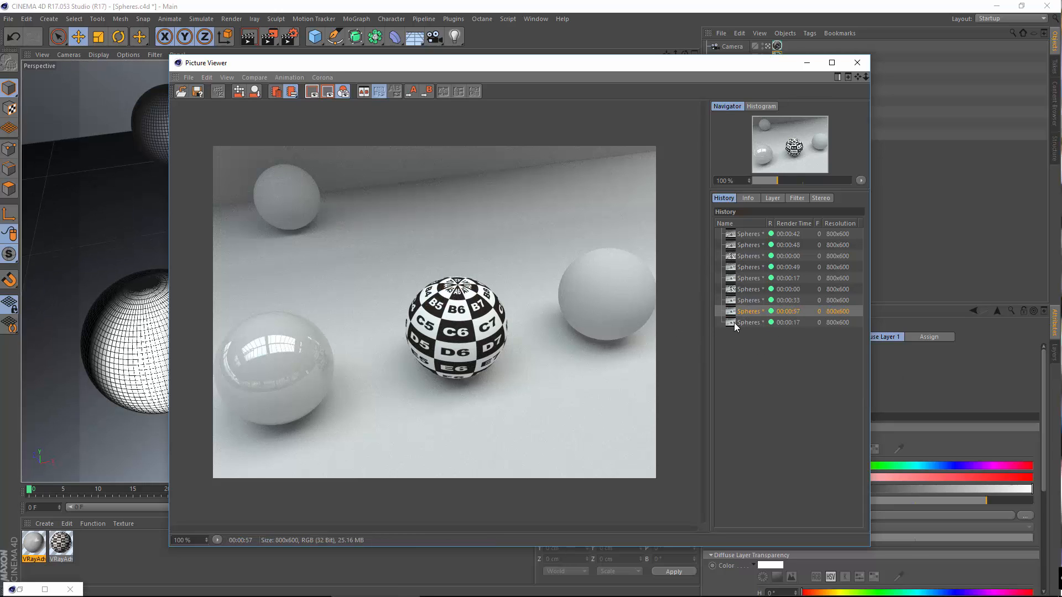
{"action": "left_click", "coordinate": [735, 323]}
Step: Examine the Specular, Sample Rate, Lighting, GI and Reflection passes of the newest render one at a time
{"action": "left_click", "coordinate": [772, 199]}
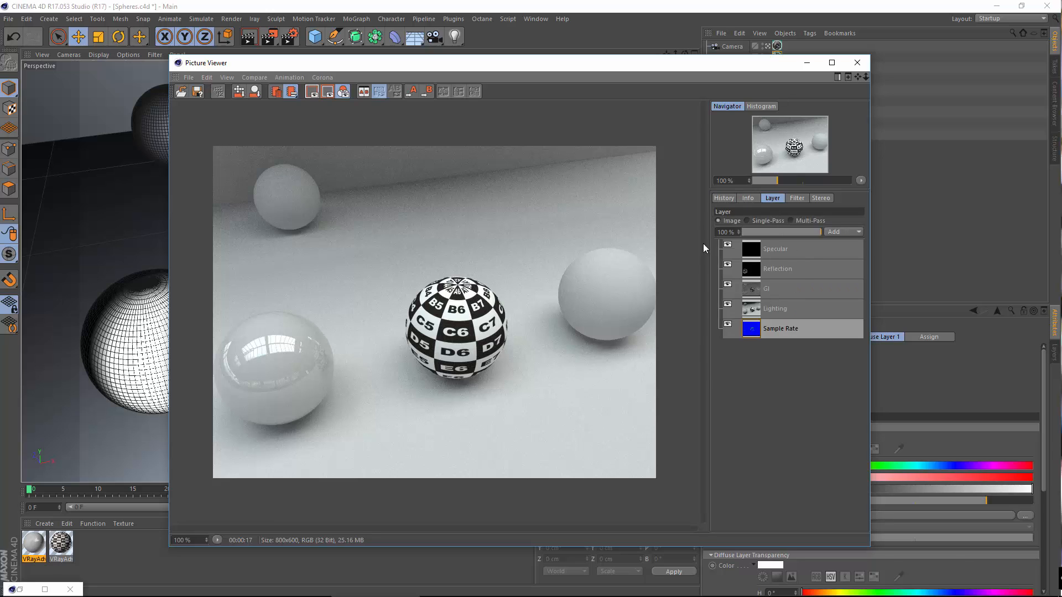
{"action": "left_click", "coordinate": [764, 221]}
{"action": "left_click", "coordinate": [759, 249]}
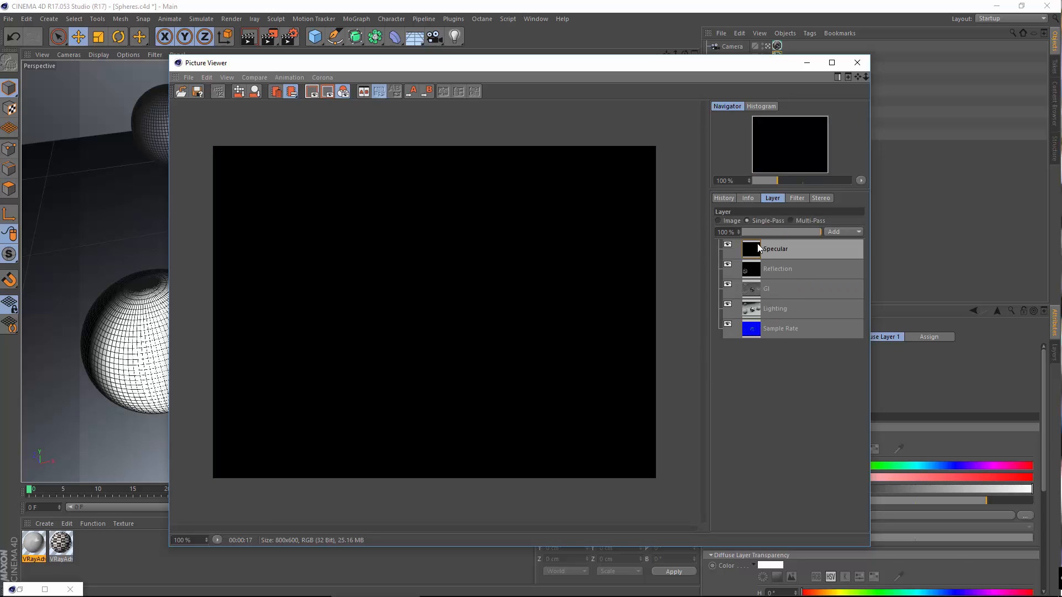
{"action": "left_click", "coordinate": [782, 328]}
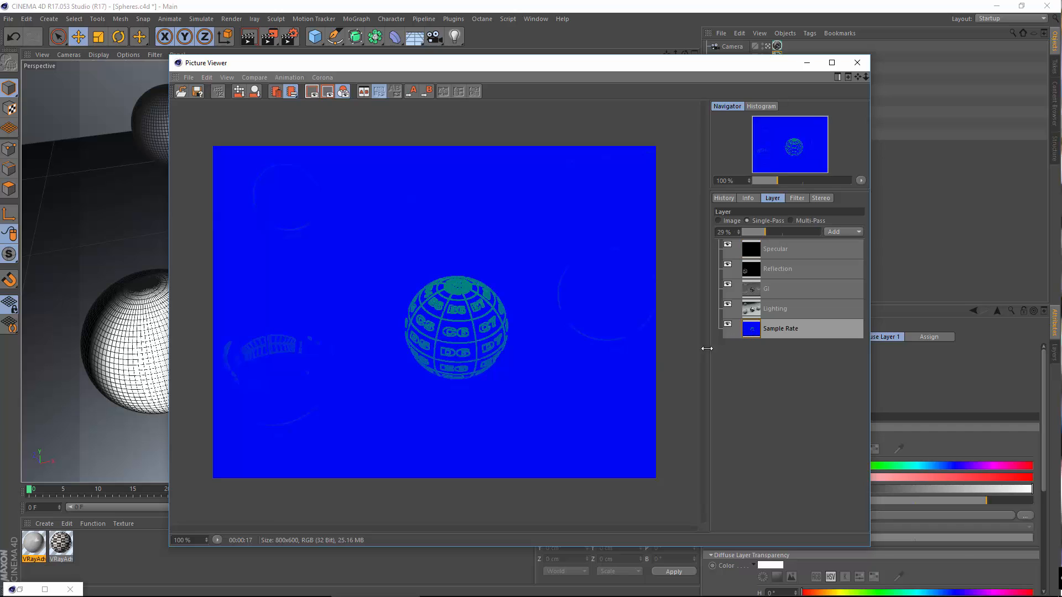
{"action": "left_click", "coordinate": [752, 309]}
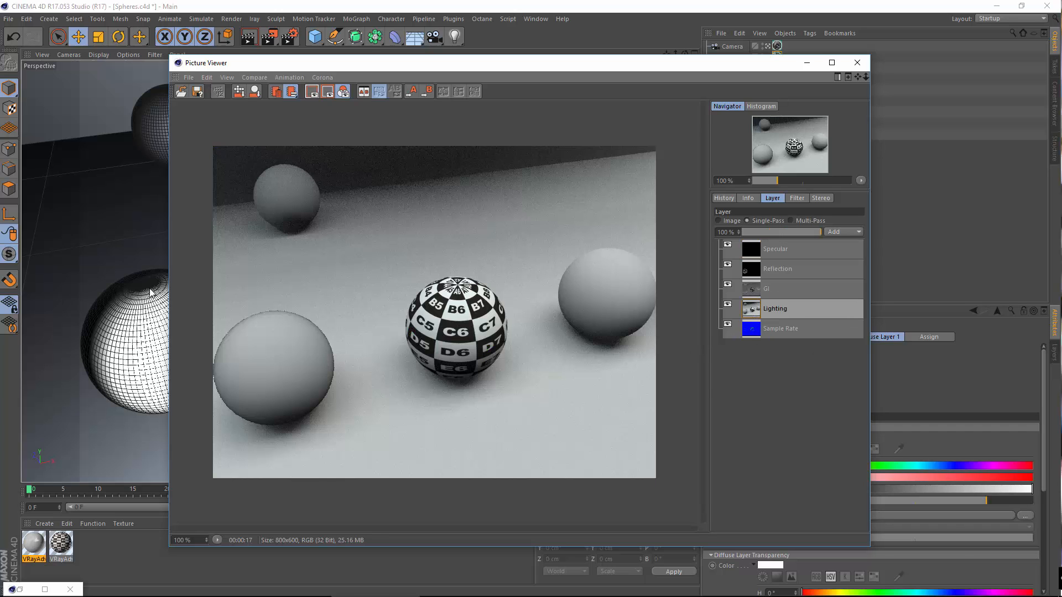
{"action": "left_click", "coordinate": [774, 293]}
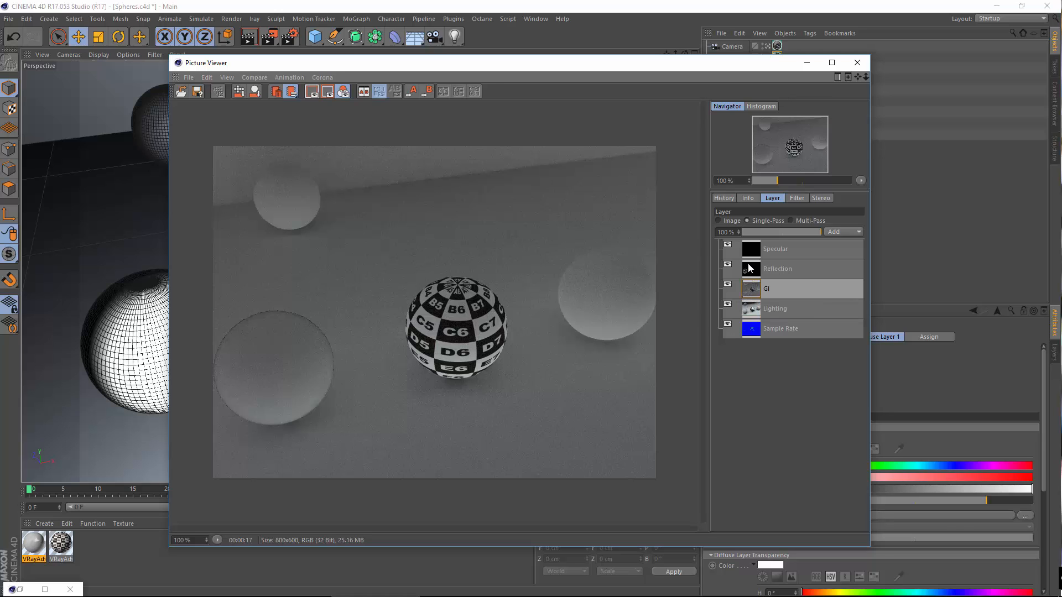
{"action": "left_click", "coordinate": [750, 269]}
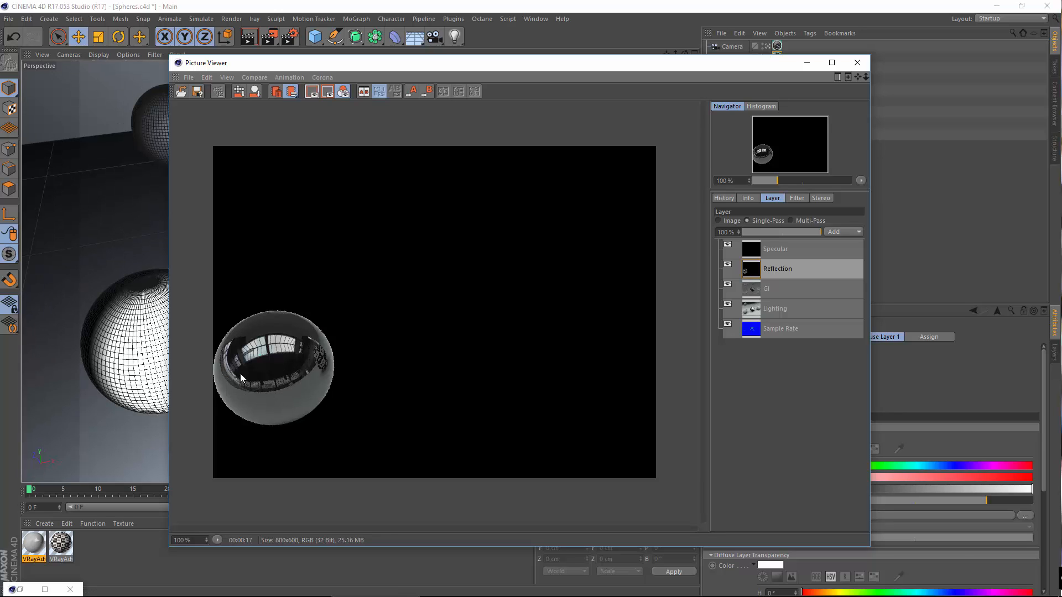
{"action": "left_click", "coordinate": [746, 287]}
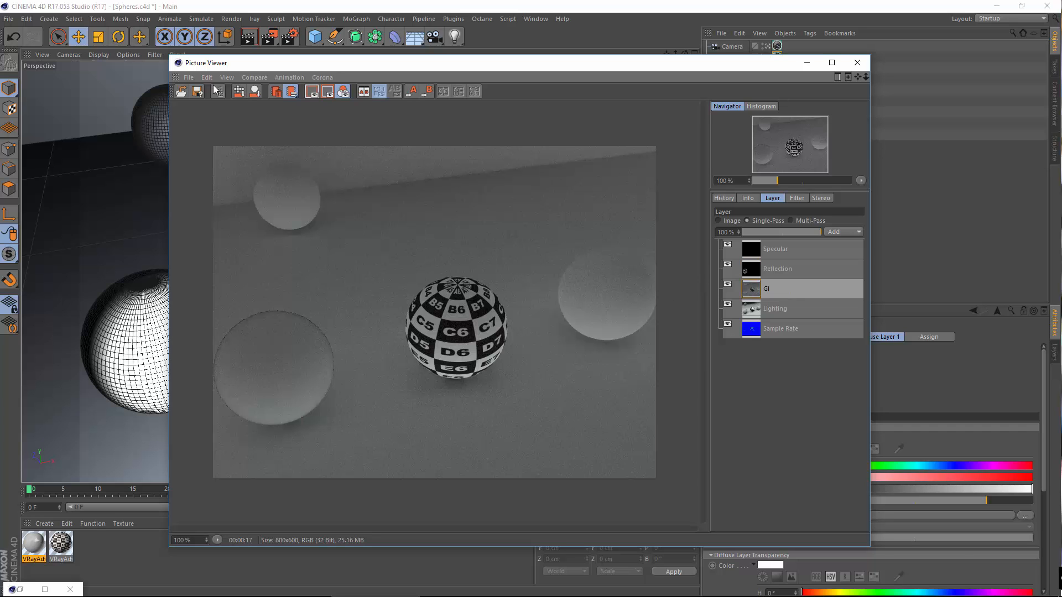
Step: Set the Brute Force GI subdivision to 128 in the V-Ray indirect illumination settings
{"action": "left_click", "coordinate": [288, 41]}
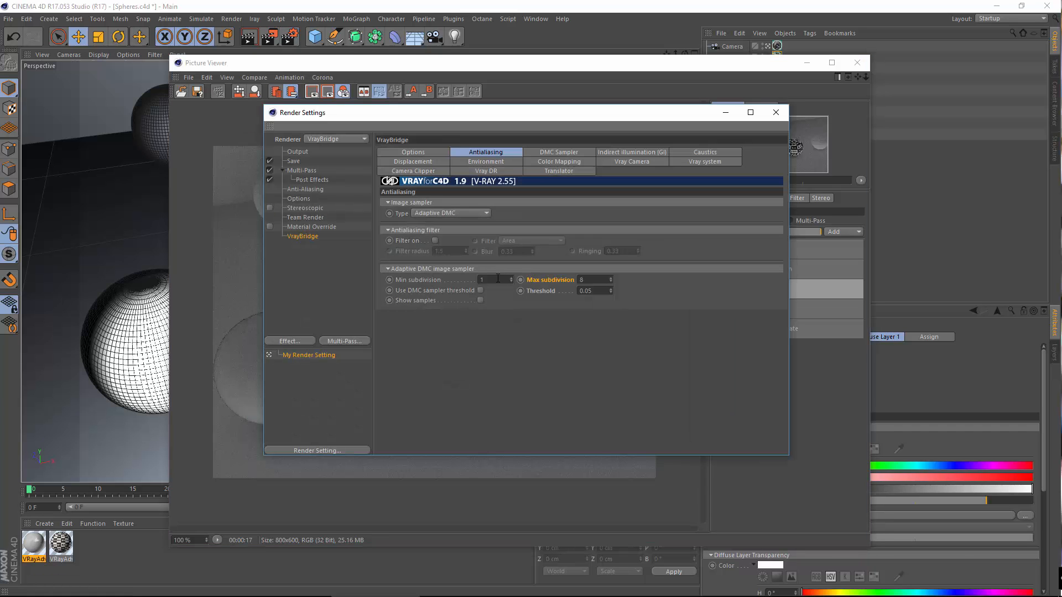
{"action": "left_click", "coordinate": [622, 151]}
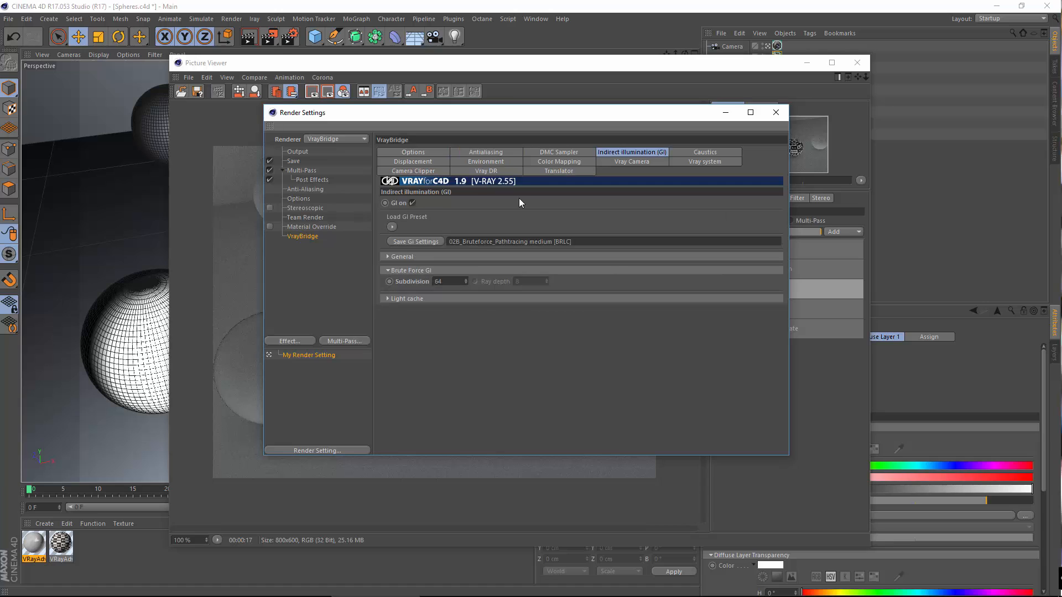
{"action": "double_click", "coordinate": [458, 281]}
{"action": "type", "text": "128"}
{"action": "left_click_drag", "start_coordinate": [525, 115], "coordinate": [440, 115]}
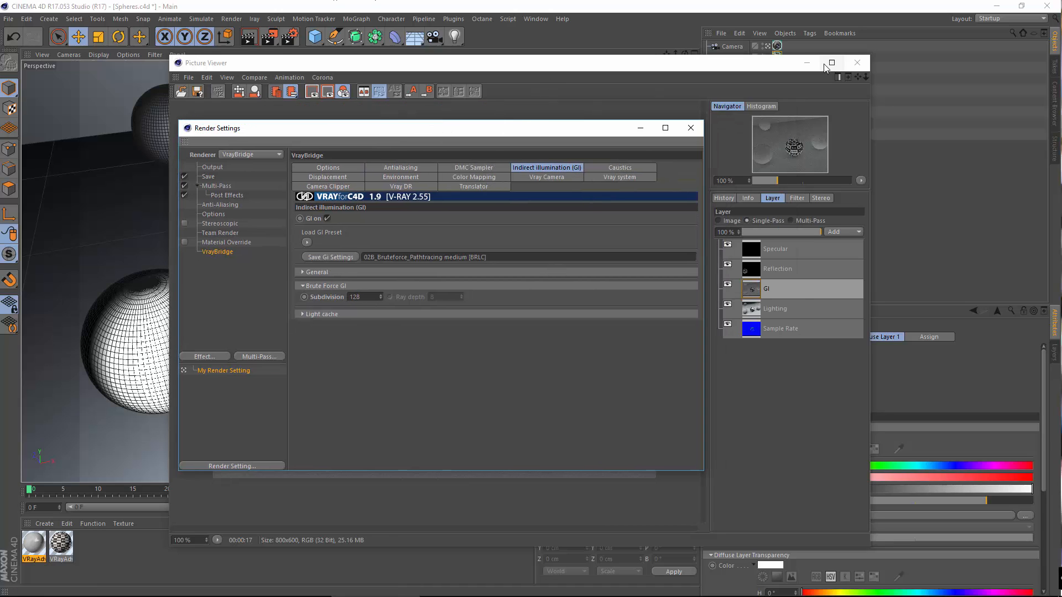
Step: Set the dome light's subdivisions to 256 and bring the Picture Viewer back into view
{"action": "left_click", "coordinate": [685, 70]}
{"action": "left_click_drag", "start_coordinate": [686, 70], "coordinate": [550, 70]}
{"action": "left_click", "coordinate": [777, 57]}
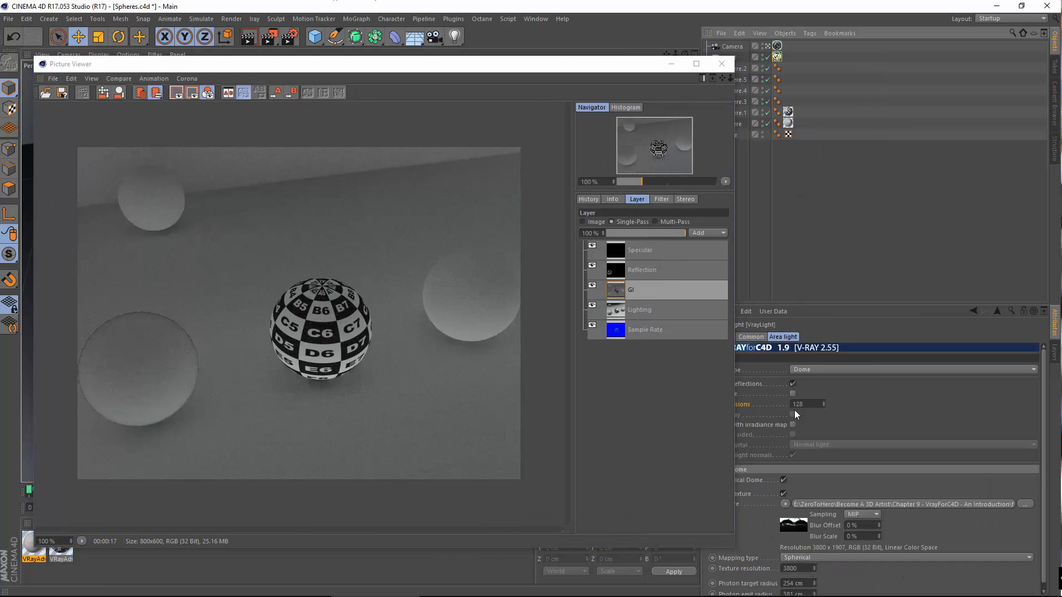
{"action": "double_click", "coordinate": [799, 404]}
{"action": "type", "text": "256"}
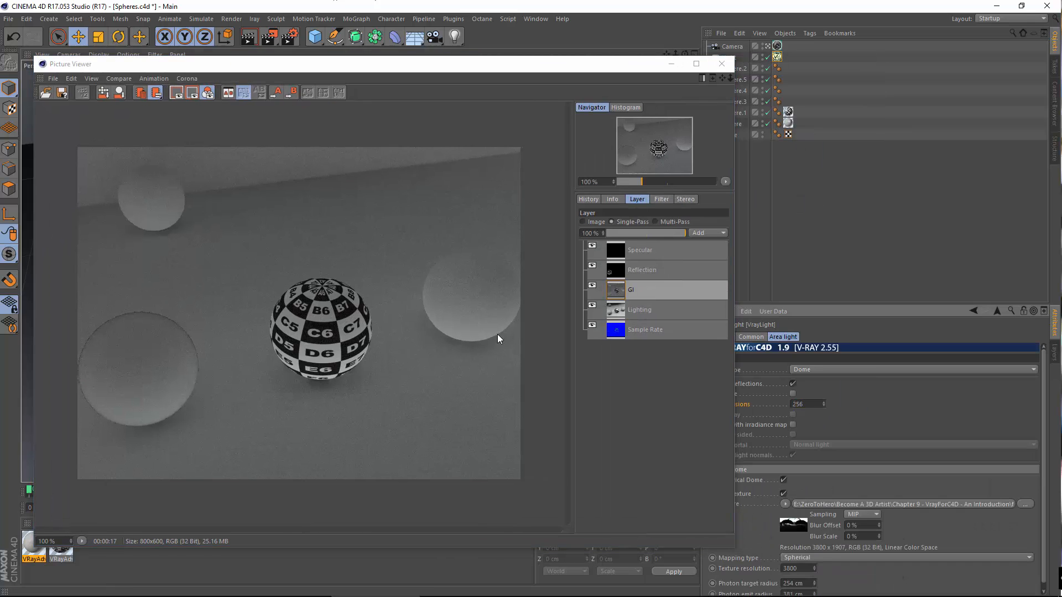
{"action": "left_click_drag", "start_coordinate": [338, 65], "coordinate": [501, 62]}
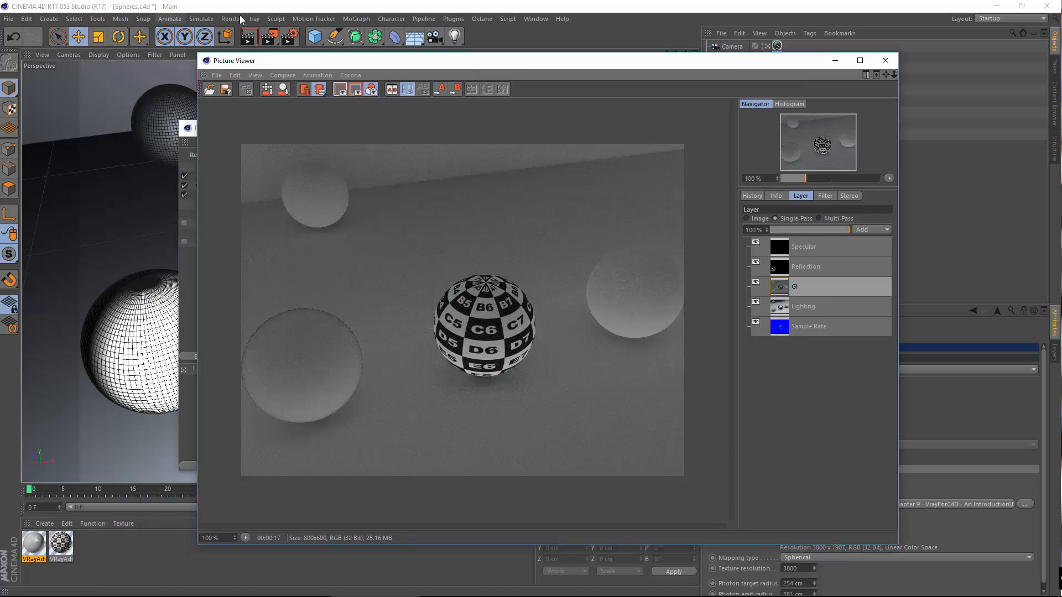
Step: Render the scene to the Picture Viewer and compare the GI and Lighting passes while it renders
{"action": "left_click", "coordinate": [225, 19]}
{"action": "left_click", "coordinate": [244, 75]}
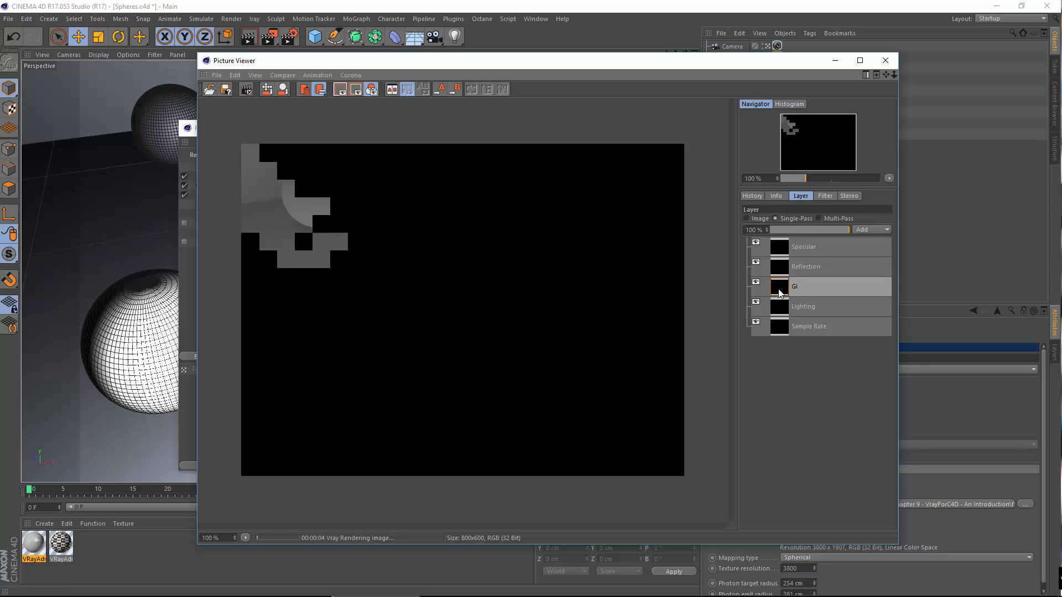
{"action": "left_click", "coordinate": [786, 309]}
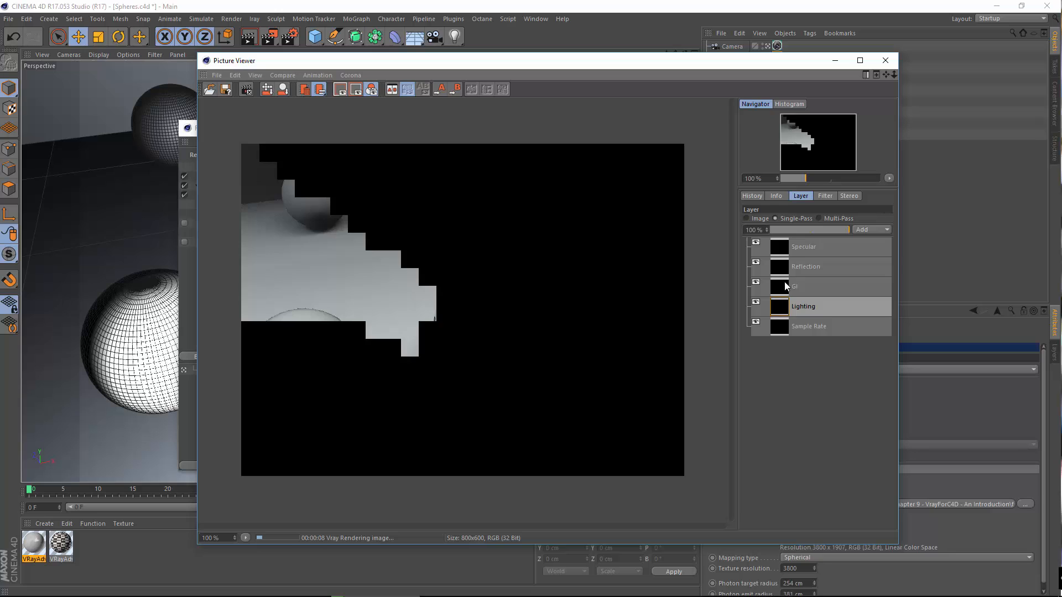
{"action": "left_click", "coordinate": [786, 285]}
{"action": "left_click", "coordinate": [785, 301]}
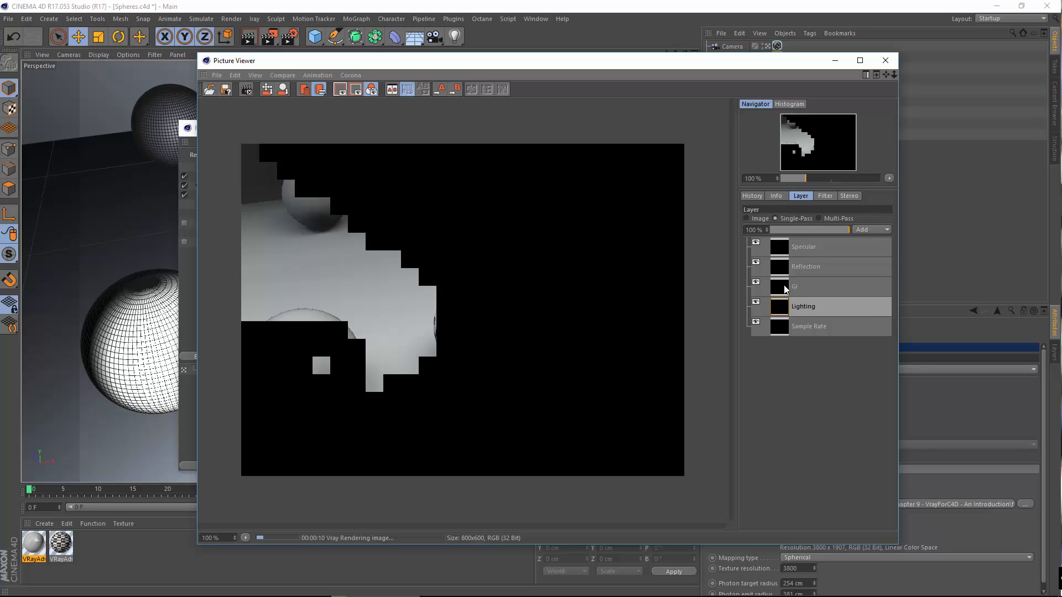
{"action": "left_click", "coordinate": [785, 284]}
{"action": "left_click", "coordinate": [785, 308]}
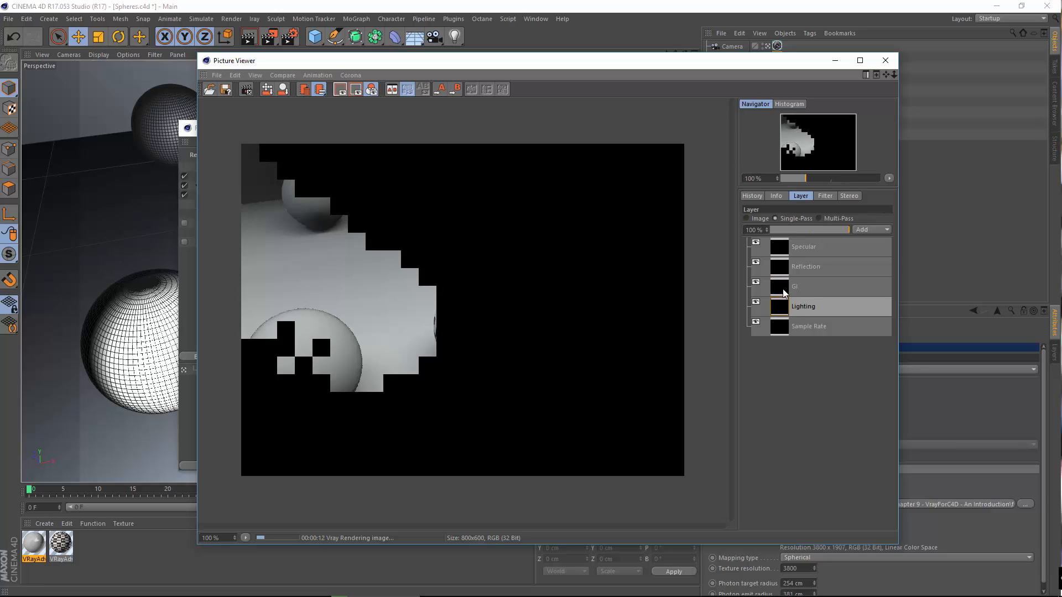
{"action": "left_click", "coordinate": [783, 292]}
{"action": "left_click", "coordinate": [780, 305]}
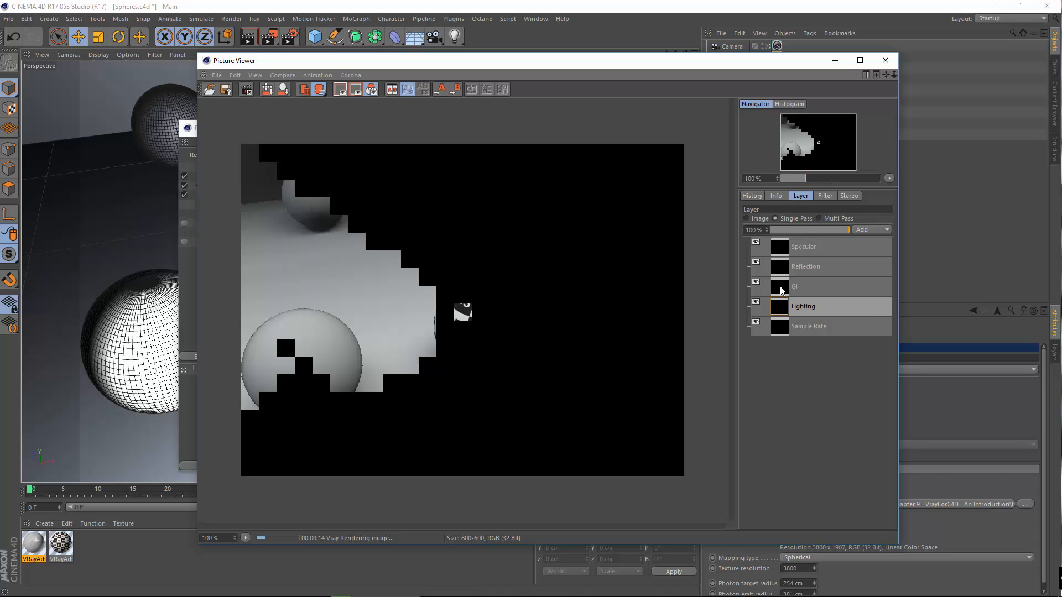
{"action": "left_click", "coordinate": [782, 289]}
Step: Check the full image, GI pass and Sample Rate pass of the running render, and return to the full image
{"action": "left_click", "coordinate": [746, 218]}
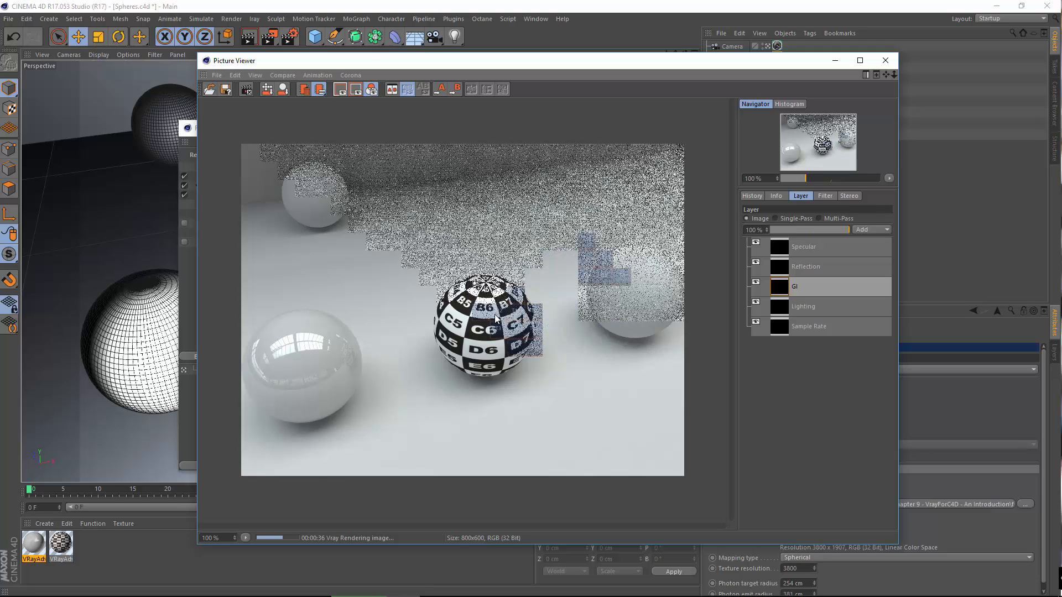
{"action": "left_click", "coordinate": [798, 218]}
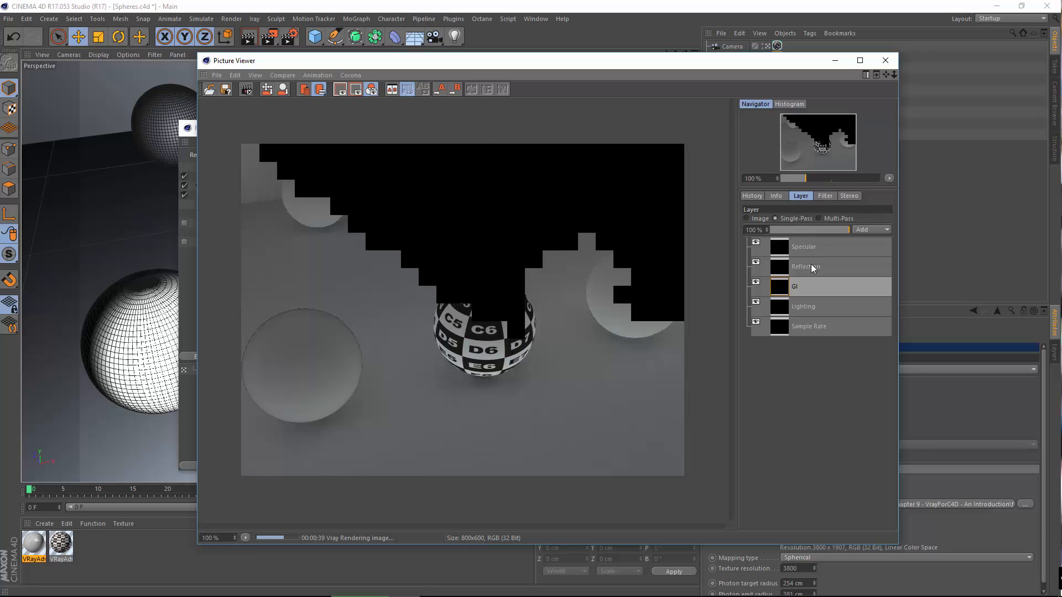
{"action": "left_click", "coordinate": [779, 333]}
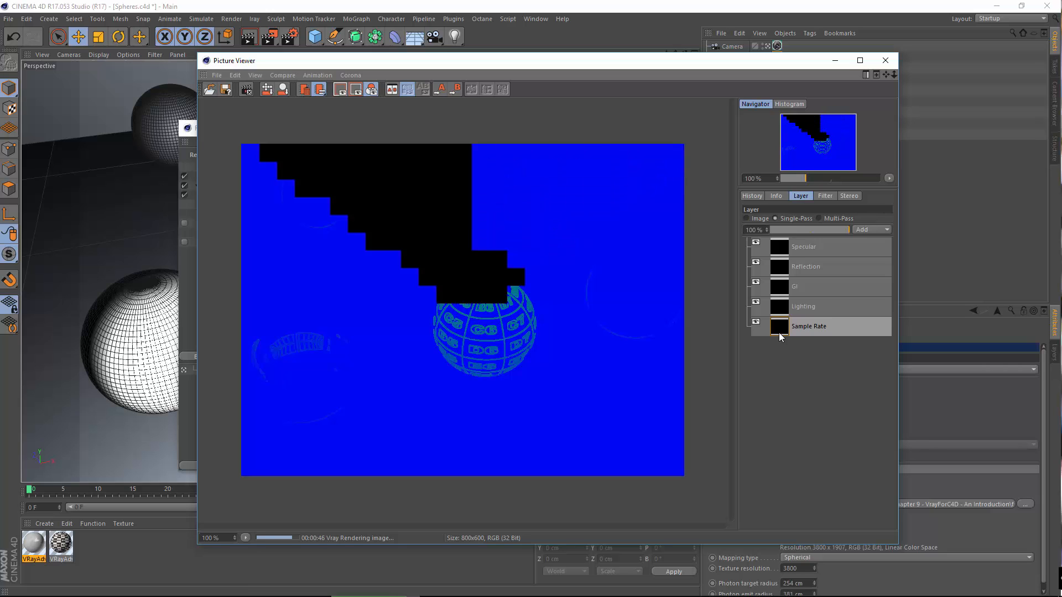
{"action": "left_click", "coordinate": [768, 217]}
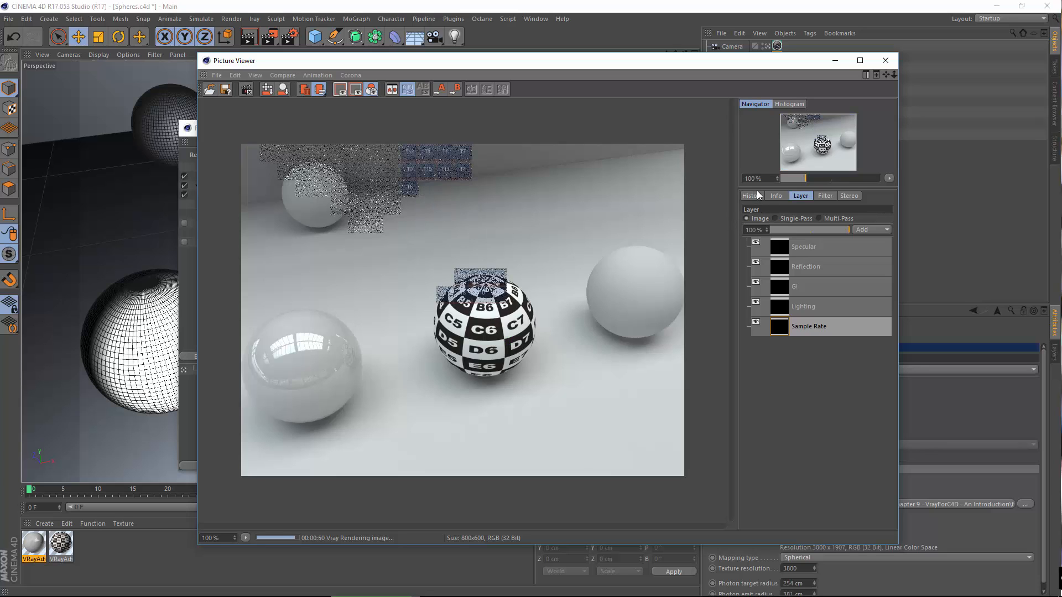
Step: Compare the newest render with the earlier 42-second and 48-second renders in the history
{"action": "left_click", "coordinate": [753, 197]}
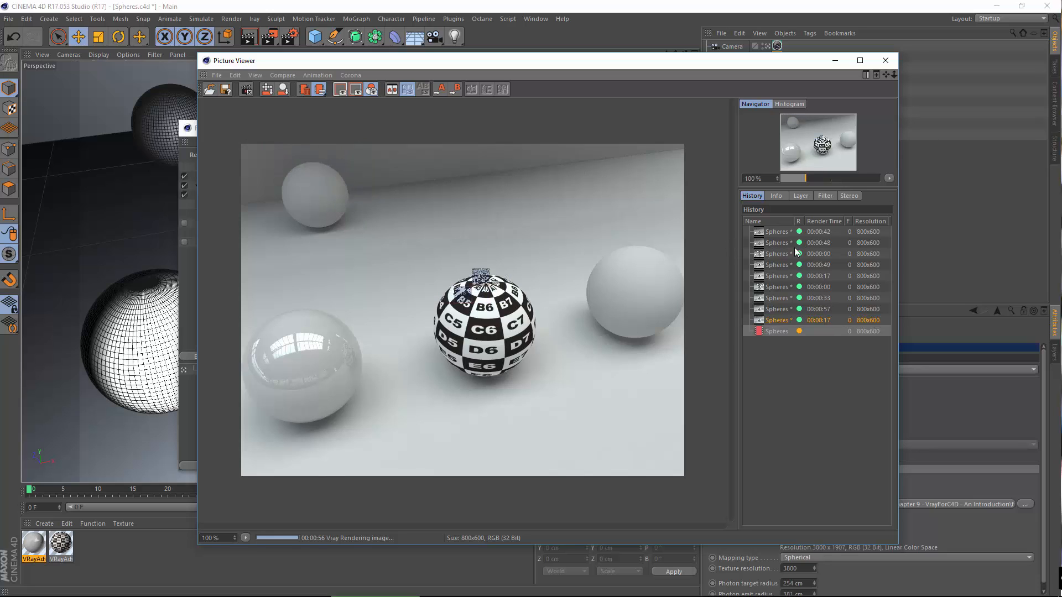
{"action": "left_click", "coordinate": [775, 244]}
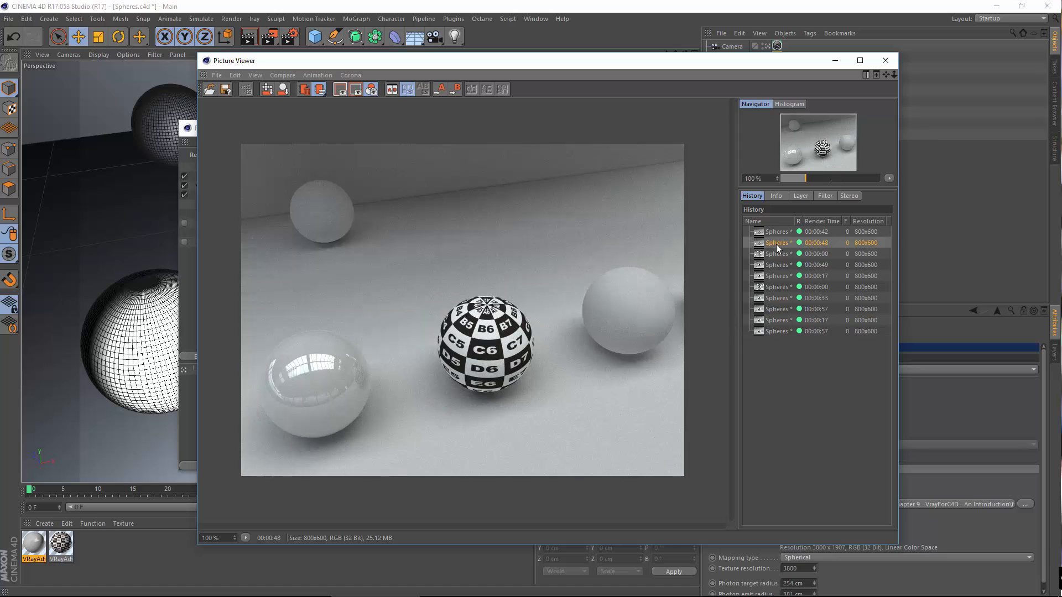
{"action": "left_click", "coordinate": [784, 233]}
{"action": "left_click", "coordinate": [773, 244]}
{"action": "left_click", "coordinate": [778, 333]}
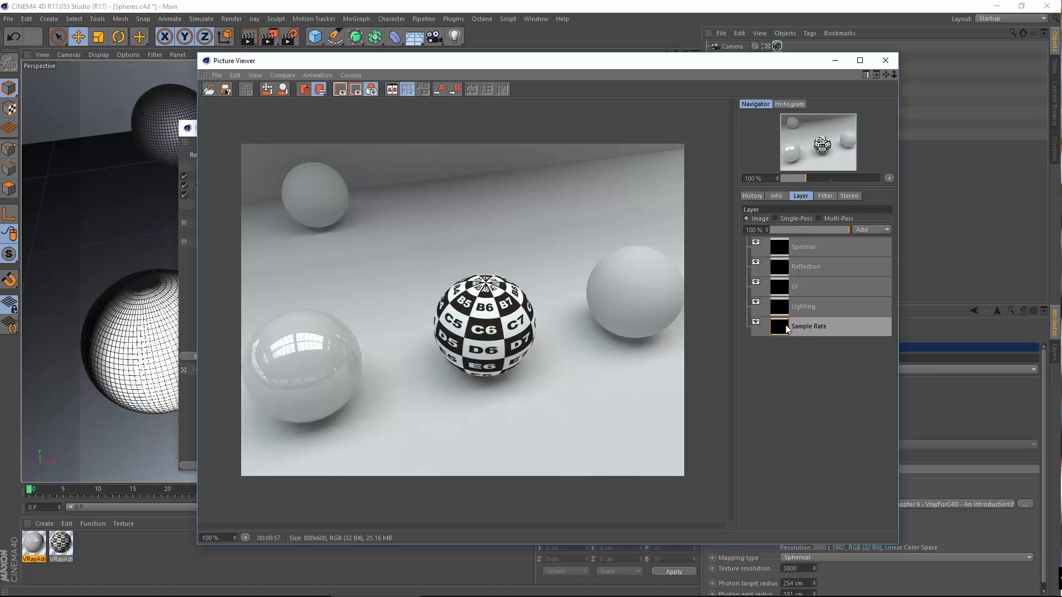
Step: Examine the GI, Lighting and Sample Rate passes of the finished render as single passes
{"action": "left_click", "coordinate": [783, 310]}
{"action": "left_click", "coordinate": [782, 293]}
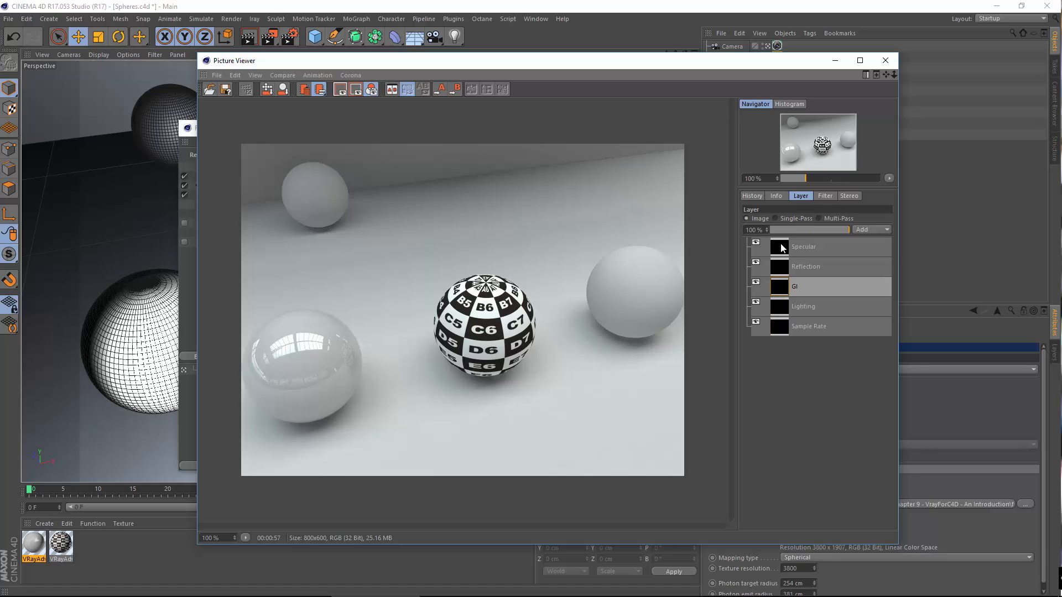
{"action": "left_click", "coordinate": [798, 219]}
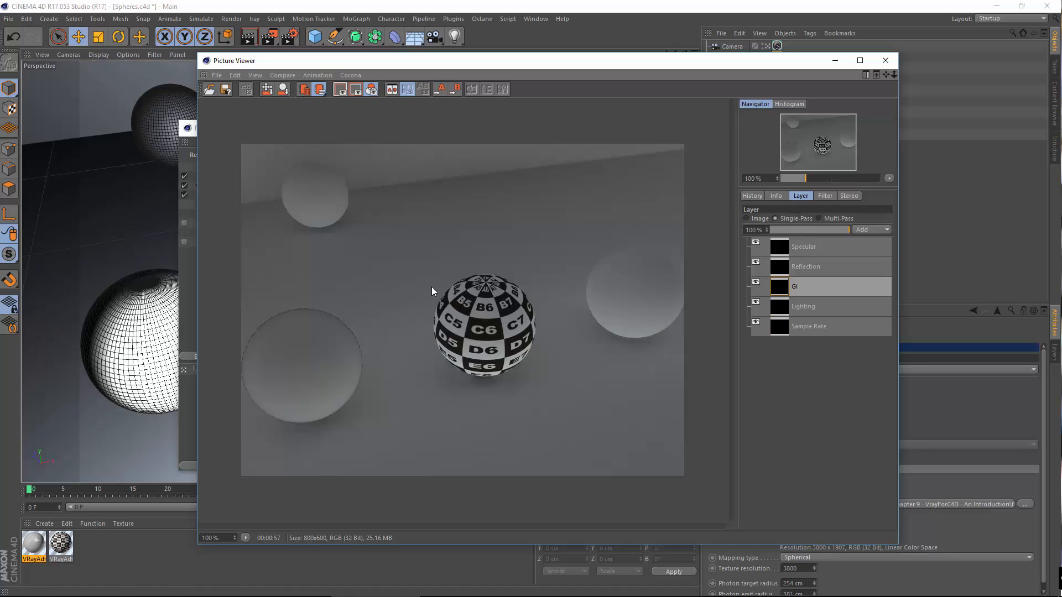
{"action": "left_click", "coordinate": [784, 311]}
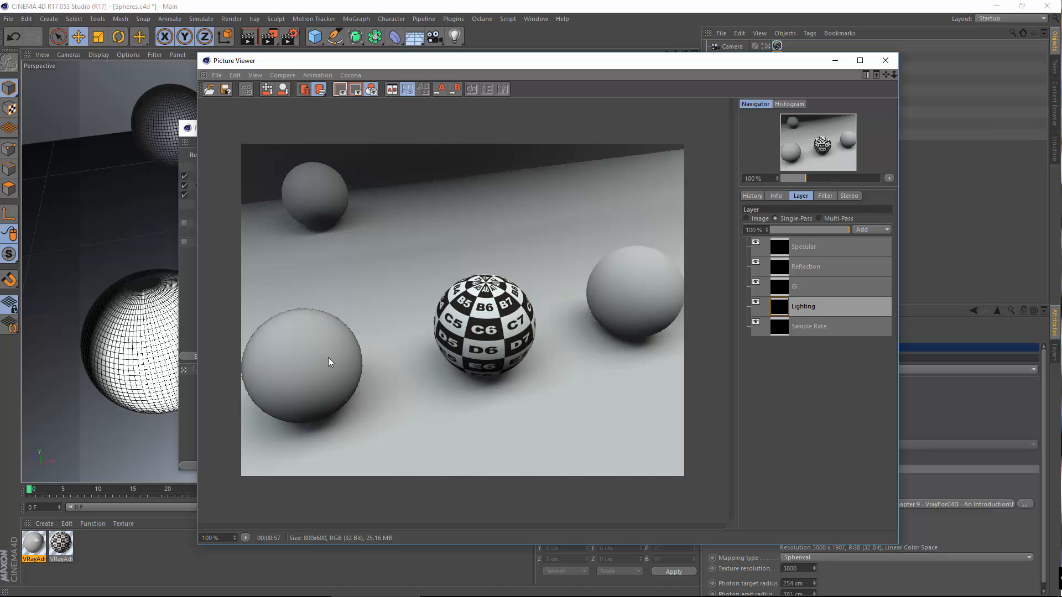
{"action": "left_click", "coordinate": [780, 331]}
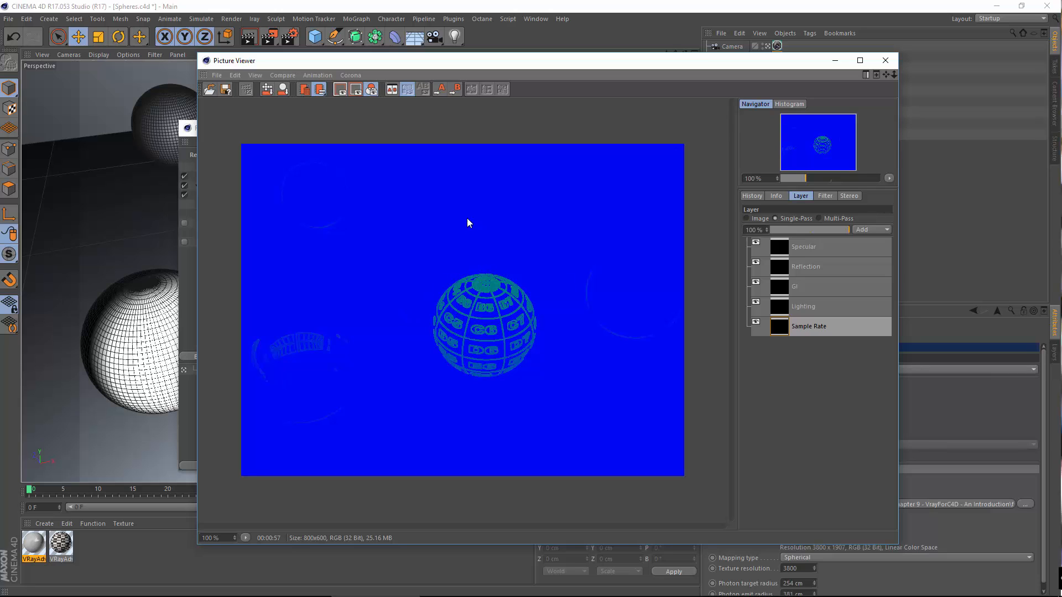
Step: Set the Adaptive DMC image sampler's threshold to 0.0 in the antialiasing settings and render the scene to the Picture Viewer
{"action": "left_click", "coordinate": [290, 37]}
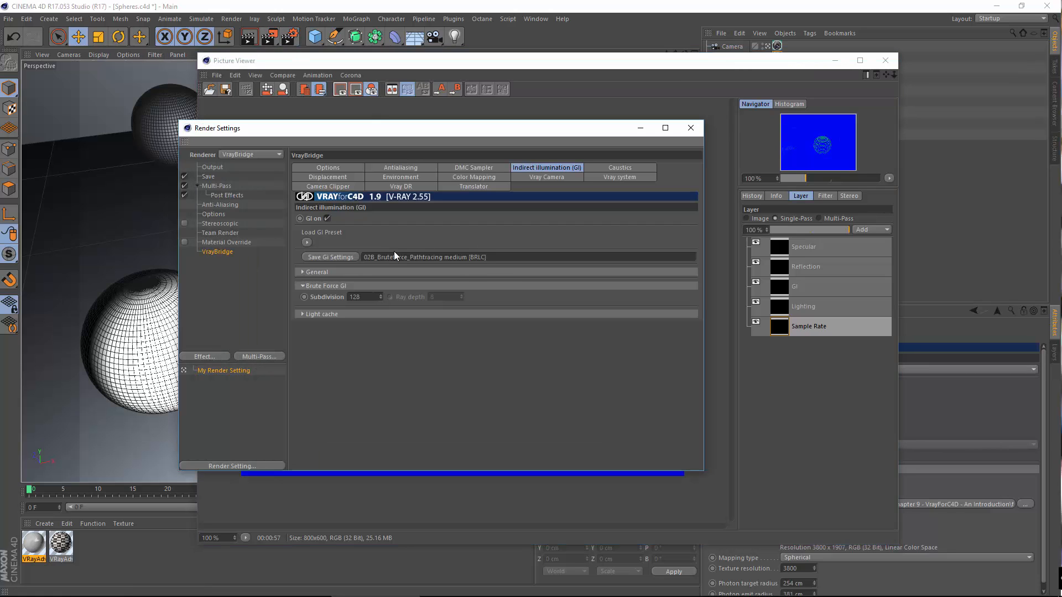
{"action": "left_click", "coordinate": [410, 168]}
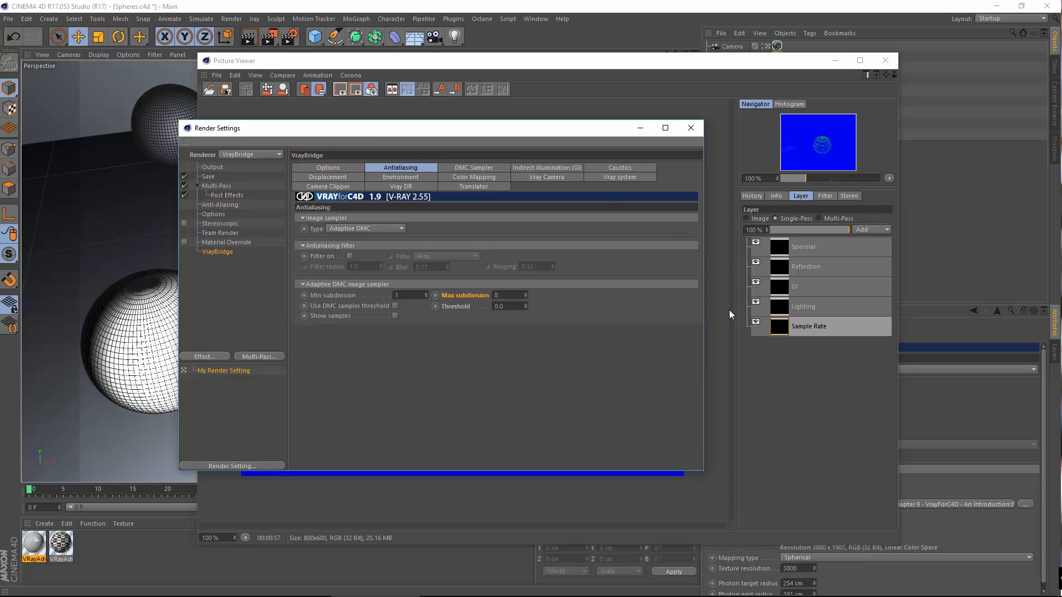
{"action": "left_click", "coordinate": [231, 18]}
{"action": "left_click", "coordinate": [240, 72]}
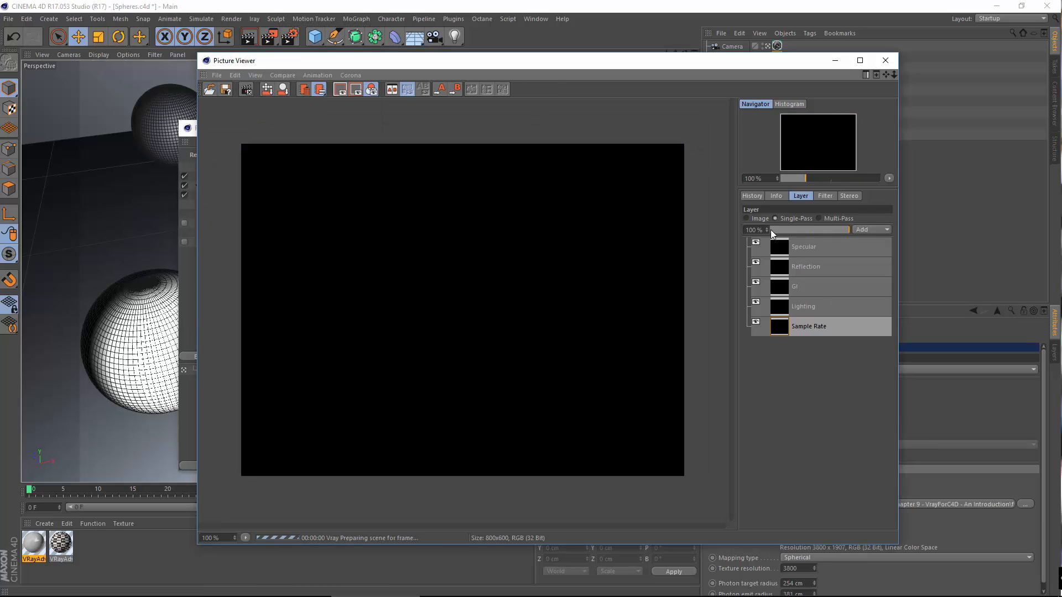
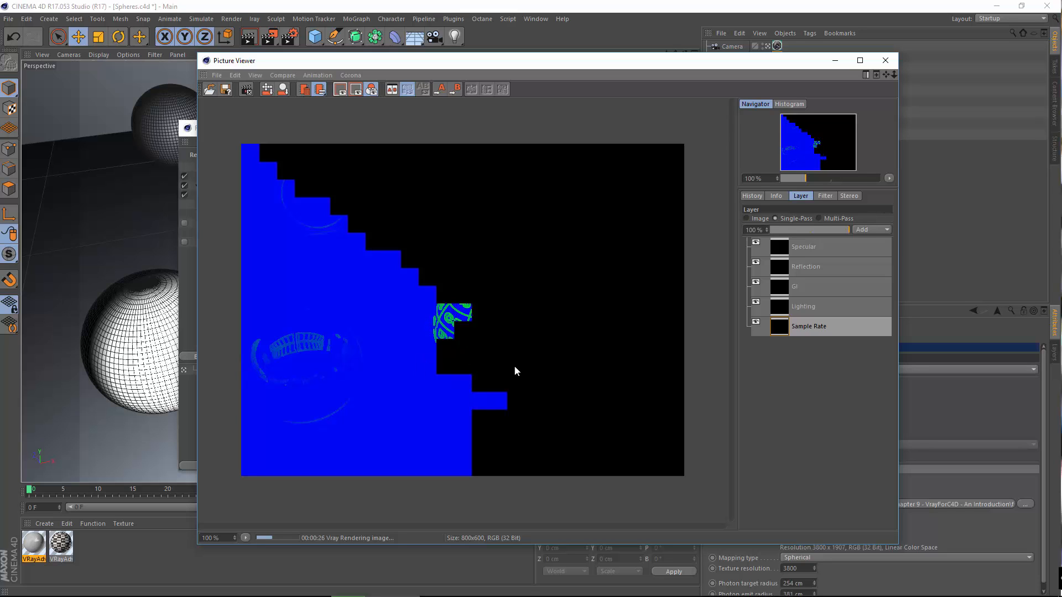
Step: Compare the Sample Rate pass of the running render with those of the three previous renders in the history
{"action": "left_click_drag", "start_coordinate": [712, 62], "coordinate": [394, 80]}
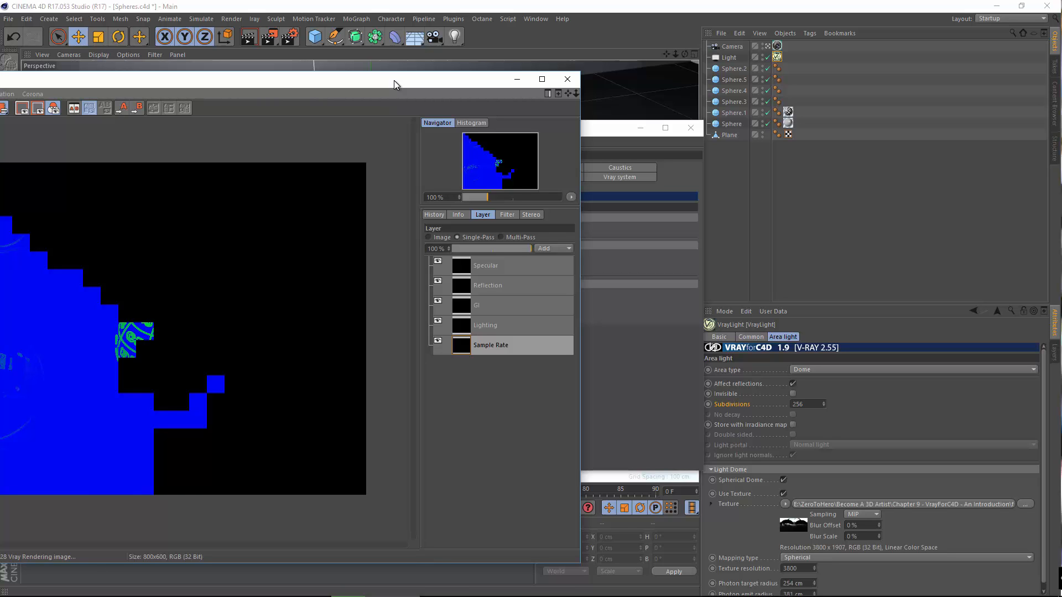
{"action": "left_click_drag", "start_coordinate": [394, 80], "coordinate": [643, 65]}
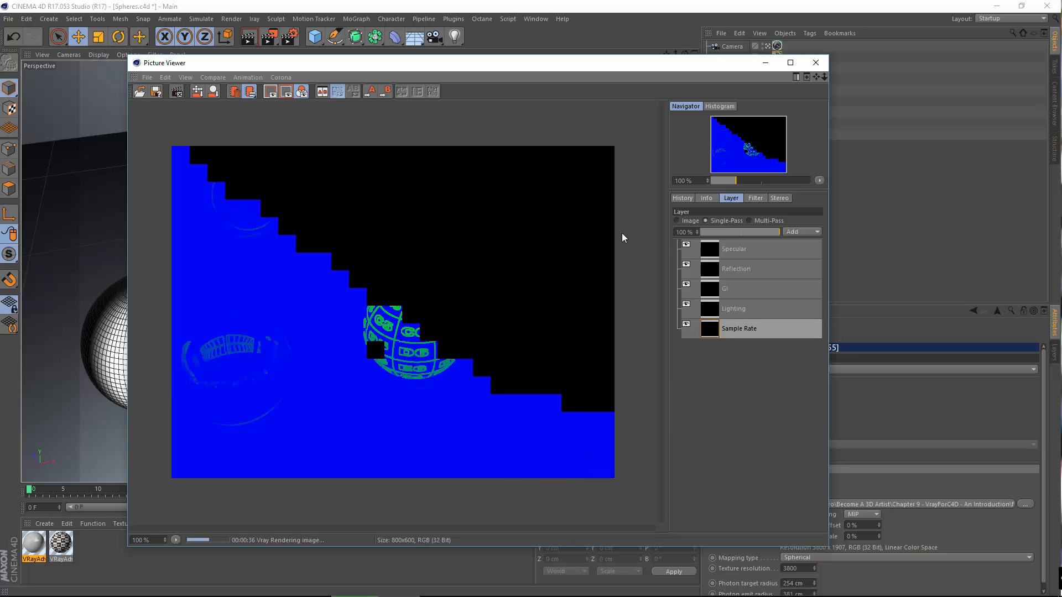
{"action": "left_click", "coordinate": [683, 198]}
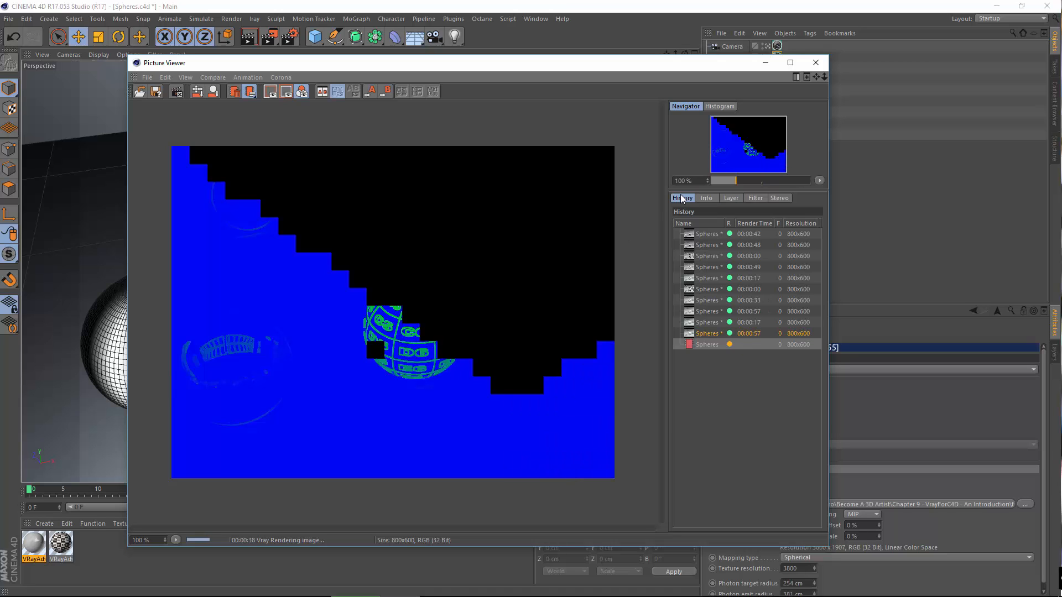
{"action": "left_click", "coordinate": [715, 333]}
{"action": "left_click", "coordinate": [709, 311]}
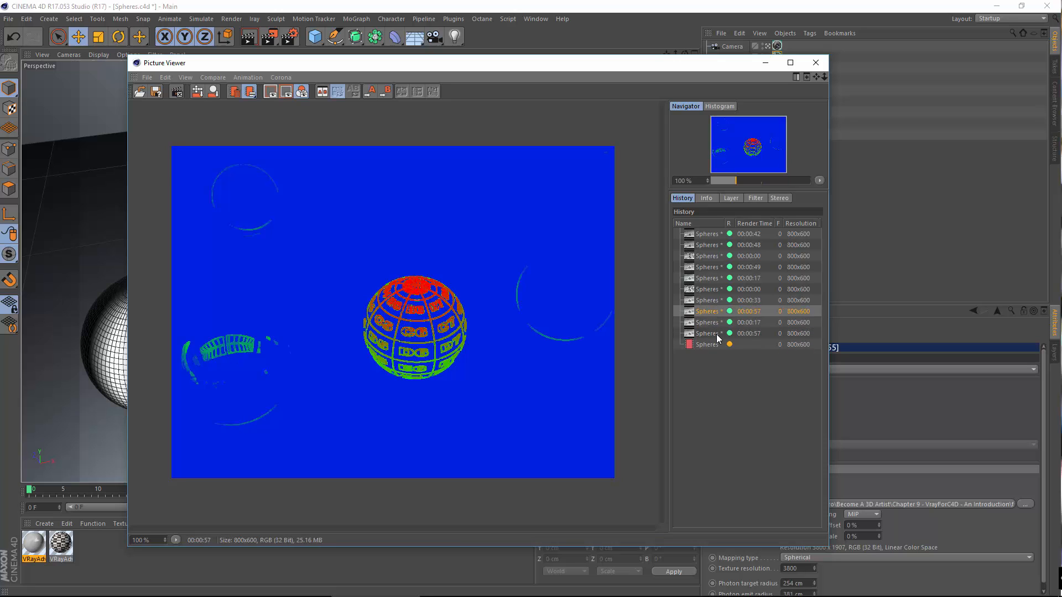
{"action": "left_click", "coordinate": [717, 325]}
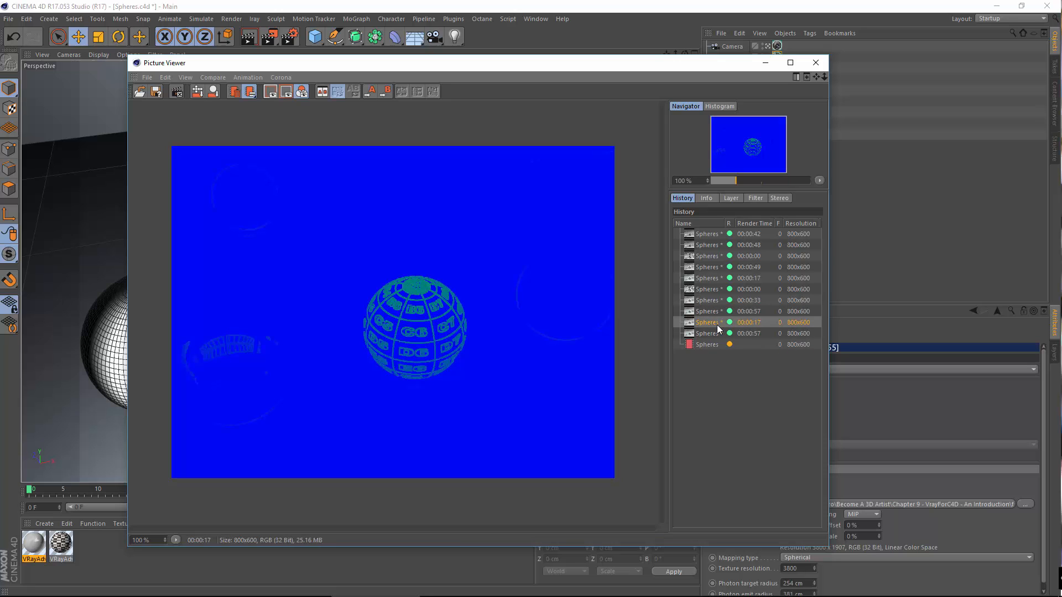
{"action": "left_click", "coordinate": [713, 333]}
{"action": "left_click", "coordinate": [711, 340]}
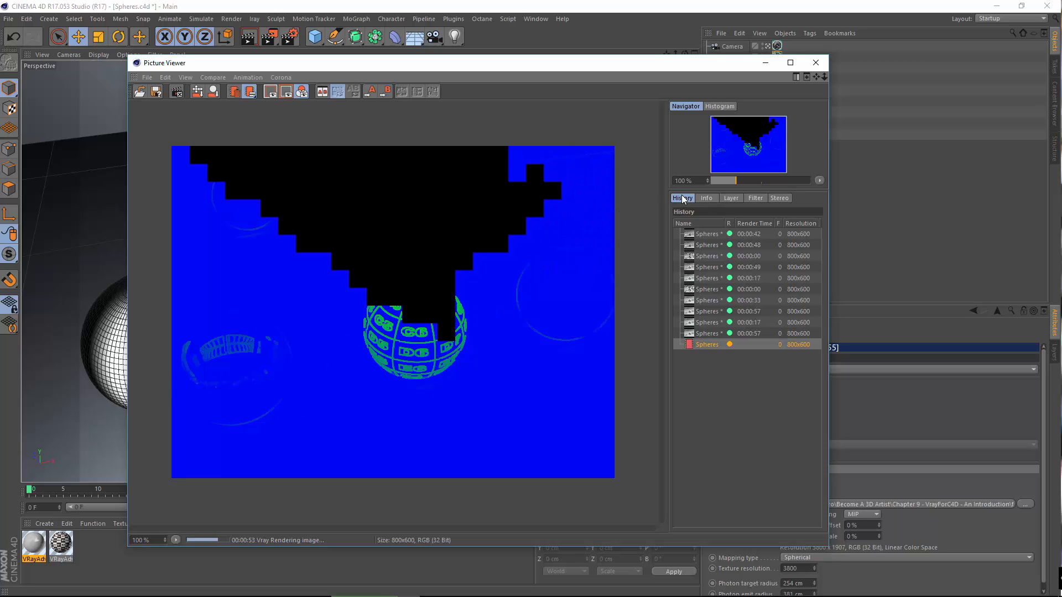
Step: Show the full image of the running render and inspect the glossy sphere and its floor shadow up close for noise
{"action": "left_click", "coordinate": [732, 198]}
{"action": "left_click", "coordinate": [676, 221]}
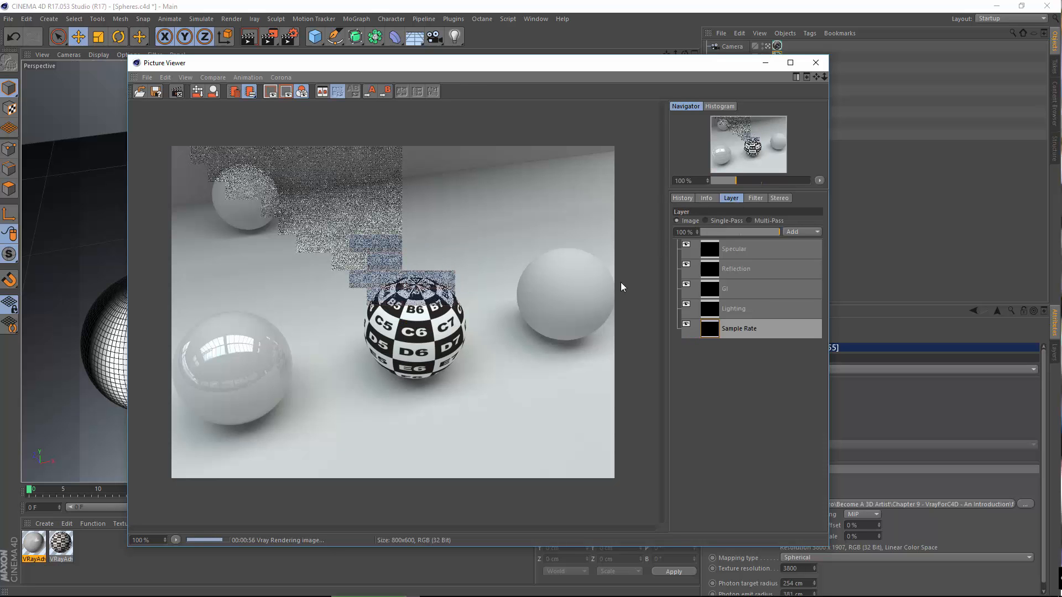
{"action": "scroll", "coordinate": [294, 328], "scroll_direction": "up", "scroll_amount": 4}
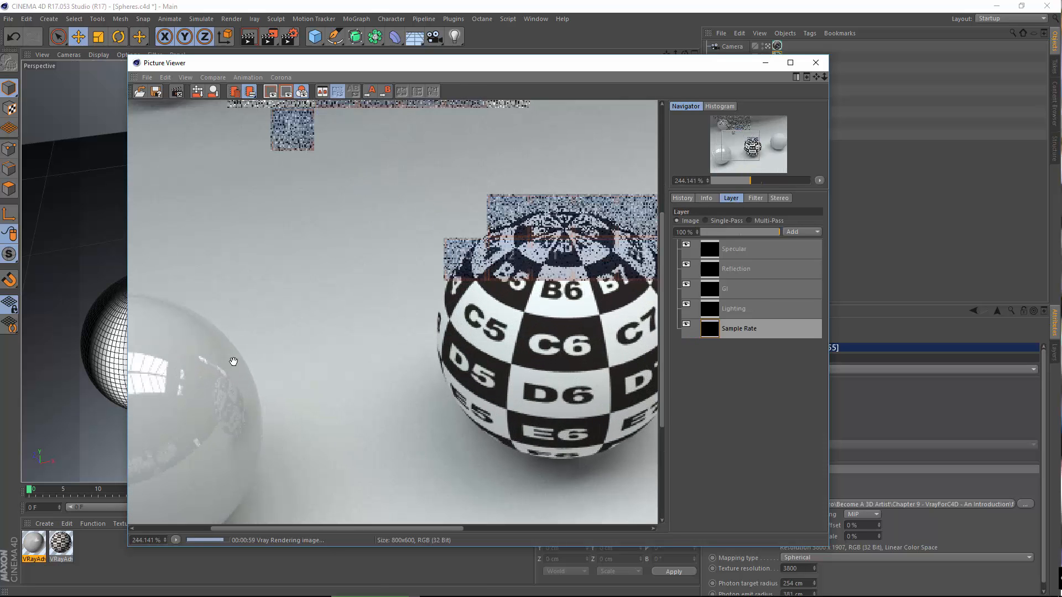
{"action": "scroll", "coordinate": [233, 359], "scroll_direction": "up", "scroll_amount": 3}
{"action": "left_click_drag", "start_coordinate": [352, 323], "coordinate": [474, 189]}
{"action": "left_click_drag", "start_coordinate": [505, 391], "coordinate": [477, 184]}
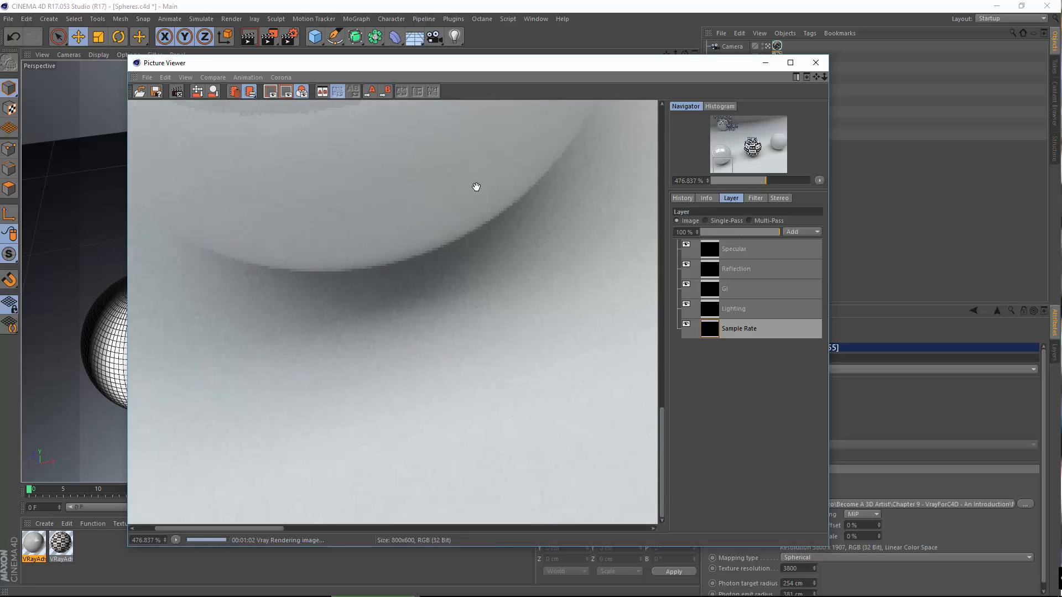
Step: Inspect the spheres and their floor shadows in the running render up close for noise, including the far sphere, and show the whole image
{"action": "left_click_drag", "start_coordinate": [427, 263], "coordinate": [362, 256]}
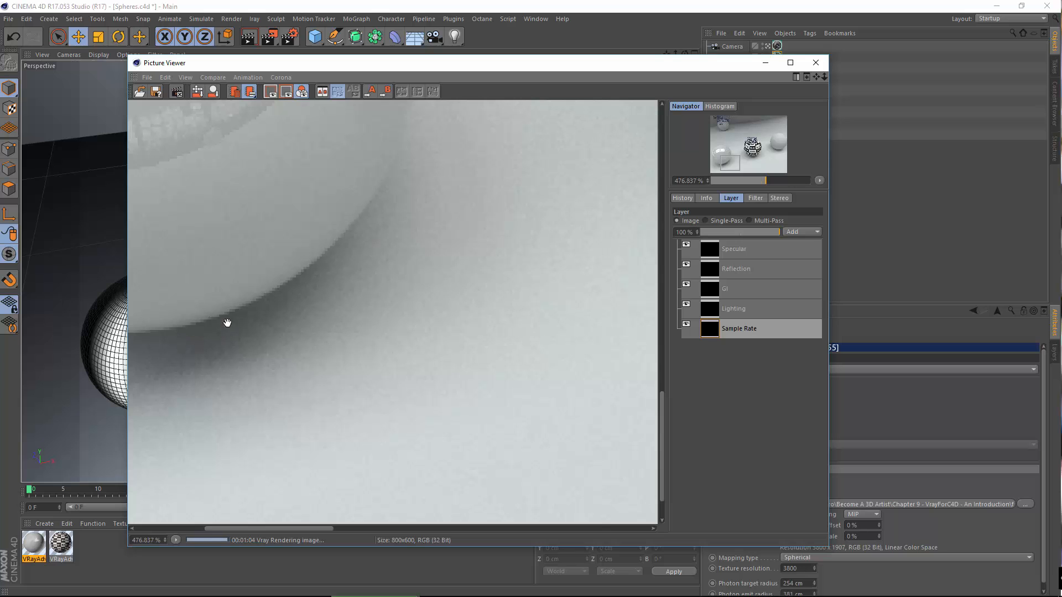
{"action": "left_click_drag", "start_coordinate": [519, 275], "coordinate": [202, 310]}
{"action": "left_click_drag", "start_coordinate": [564, 215], "coordinate": [370, 289]}
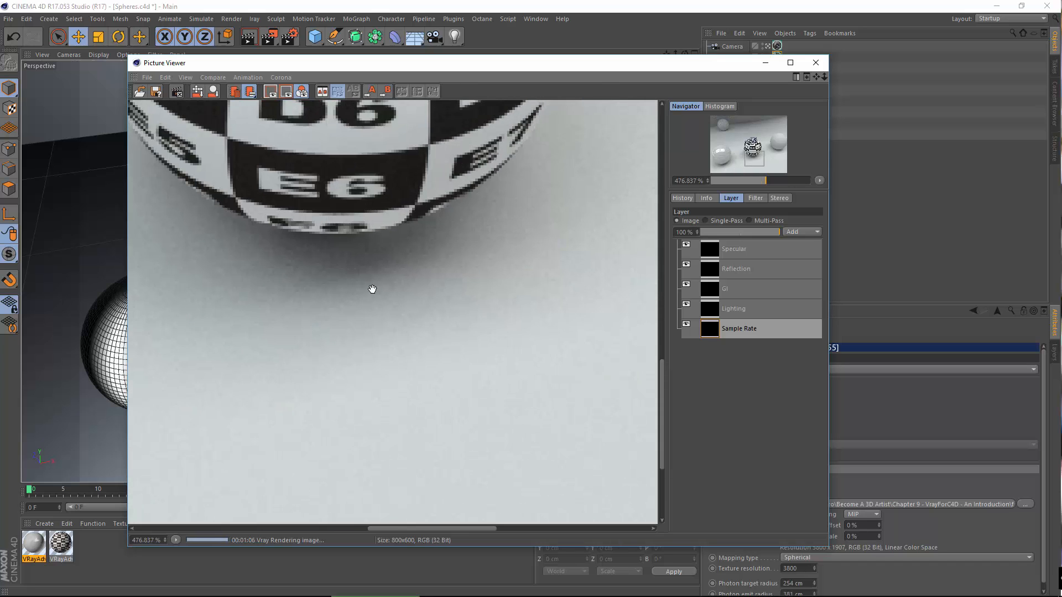
{"action": "left_click_drag", "start_coordinate": [265, 274], "coordinate": [579, 472]}
{"action": "left_click_drag", "start_coordinate": [631, 234], "coordinate": [426, 265]}
{"action": "scroll", "coordinate": [559, 334], "scroll_direction": "down", "scroll_amount": 8}
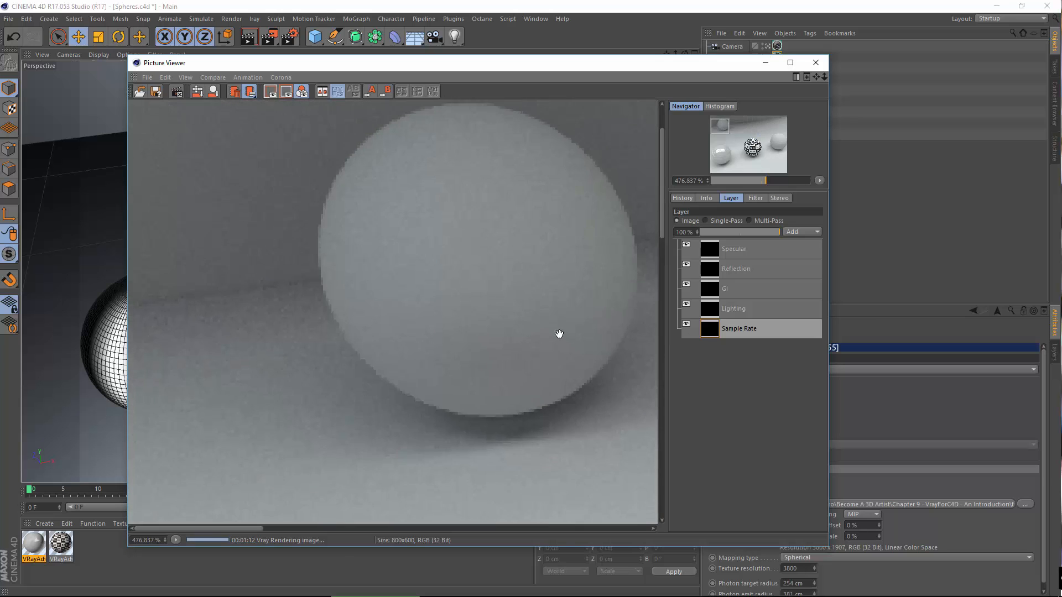
{"action": "scroll", "coordinate": [380, 329], "scroll_direction": "up", "scroll_amount": 1}
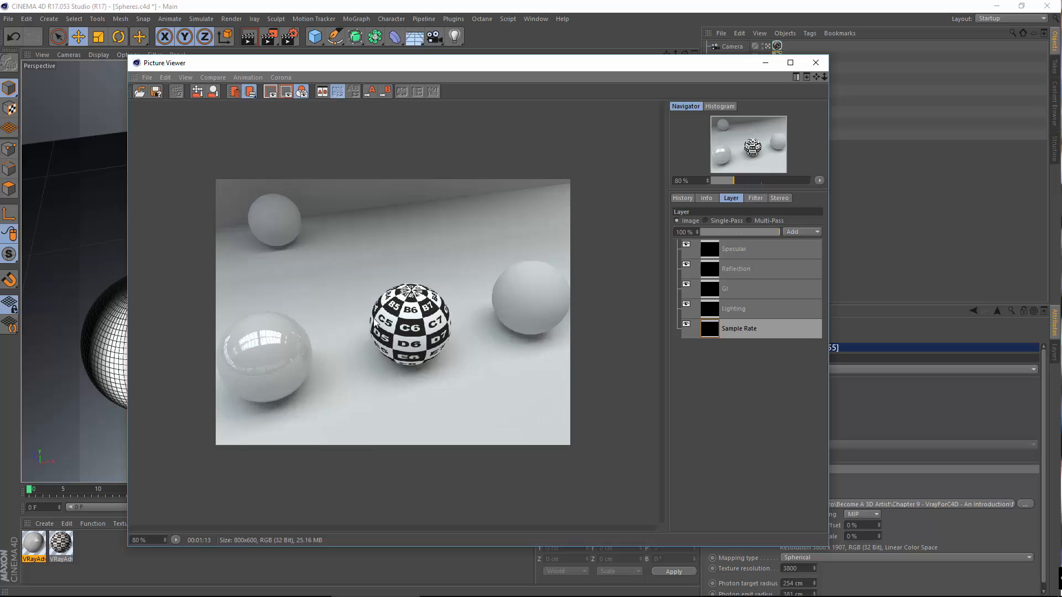
{"action": "scroll", "coordinate": [375, 320], "scroll_direction": "up", "scroll_amount": 1}
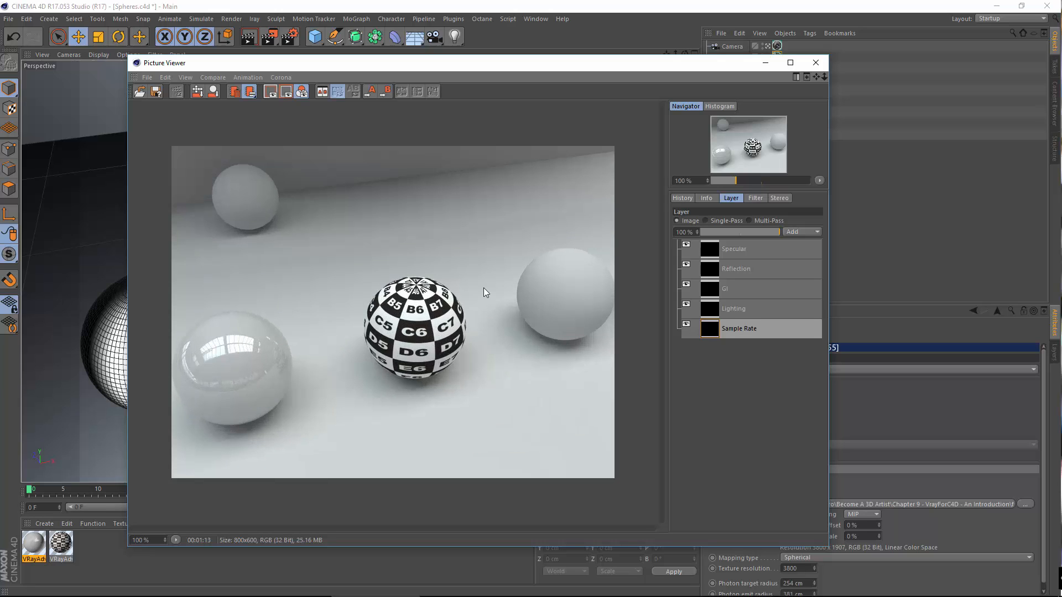
Step: Open the render history and examine the finished image around the checkered sphere at several magnifications
{"action": "left_click", "coordinate": [686, 199]}
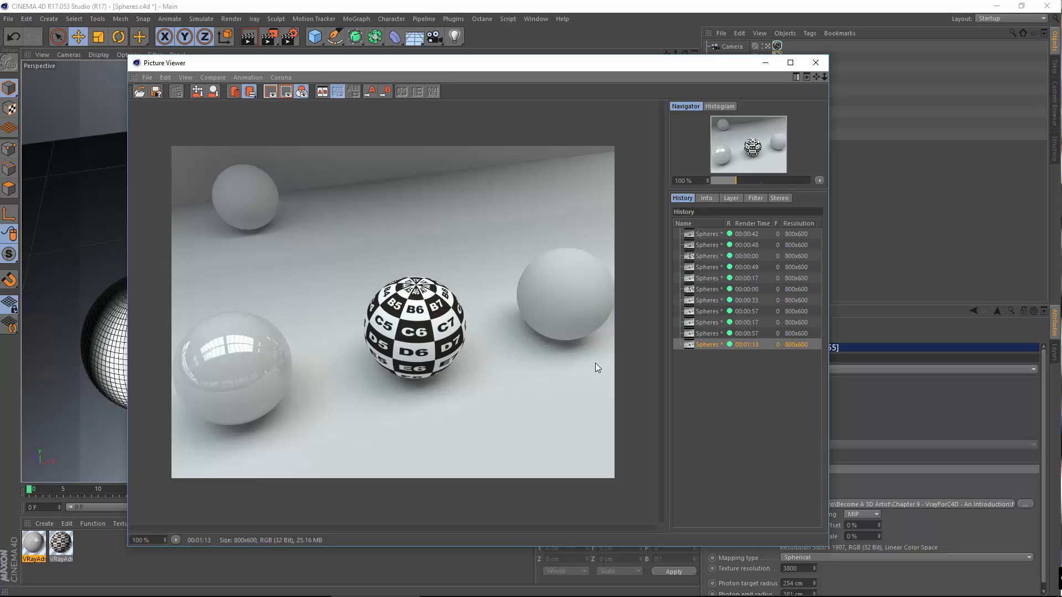
{"action": "scroll", "coordinate": [401, 283], "scroll_direction": "up", "scroll_amount": 1}
{"action": "scroll", "coordinate": [409, 271], "scroll_direction": "down", "scroll_amount": 2}
{"action": "scroll", "coordinate": [378, 325], "scroll_direction": "up", "scroll_amount": 2}
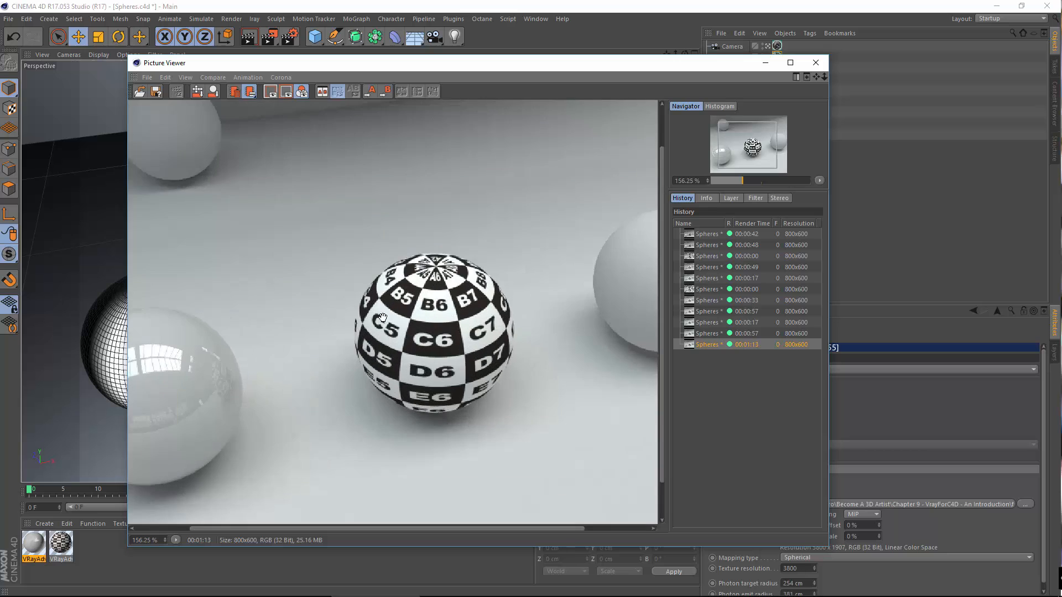
{"action": "scroll", "coordinate": [387, 323], "scroll_direction": "down", "scroll_amount": 1}
{"action": "scroll", "coordinate": [432, 313], "scroll_direction": "down", "scroll_amount": 1}
{"action": "scroll", "coordinate": [510, 295], "scroll_direction": "up", "scroll_amount": 1}
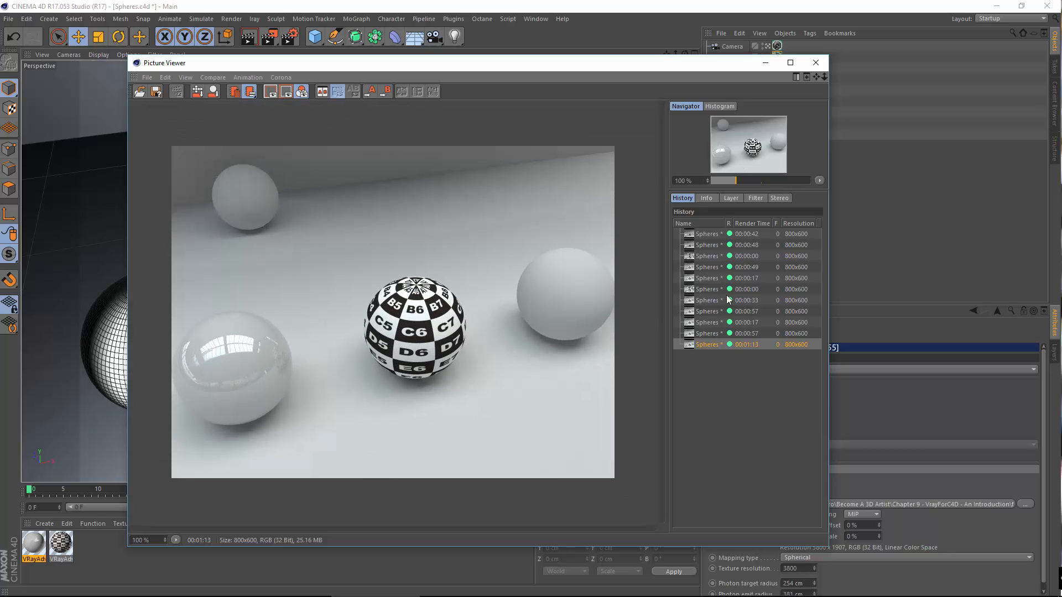
Step: View the Specular pass of the previous history render as a single pass, return to its full image, and reopen the history
{"action": "left_click", "coordinate": [716, 332]}
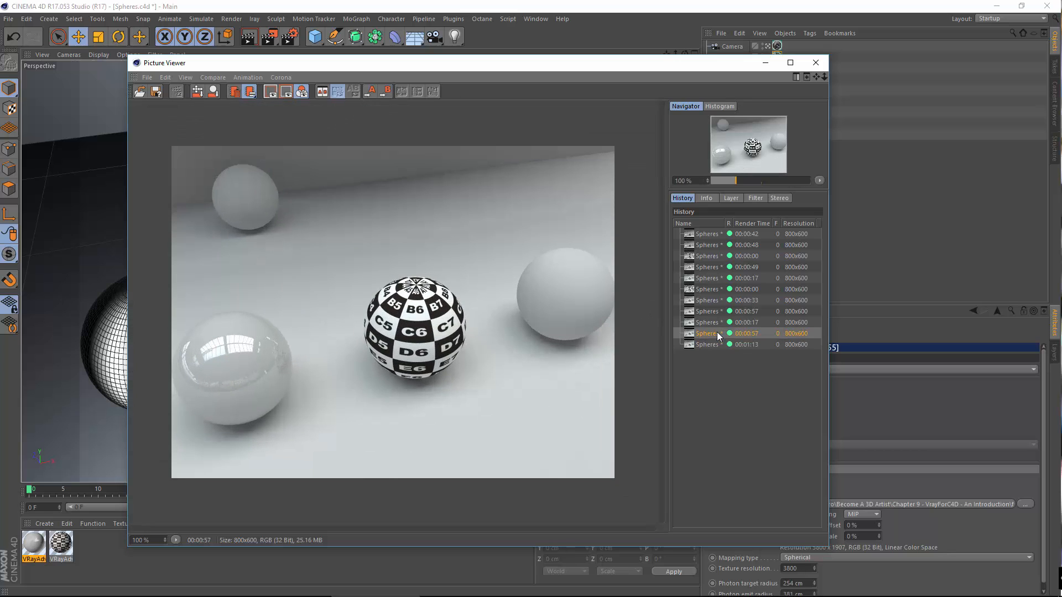
{"action": "left_click", "coordinate": [737, 200]}
{"action": "left_click", "coordinate": [719, 246]}
{"action": "left_click", "coordinate": [718, 220]}
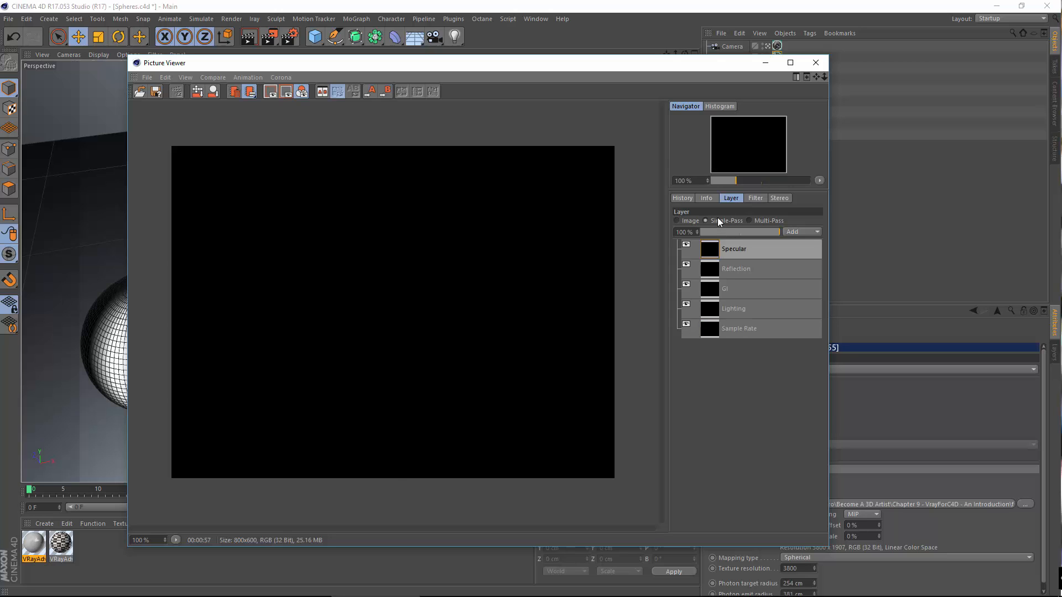
{"action": "left_click", "coordinate": [689, 220]}
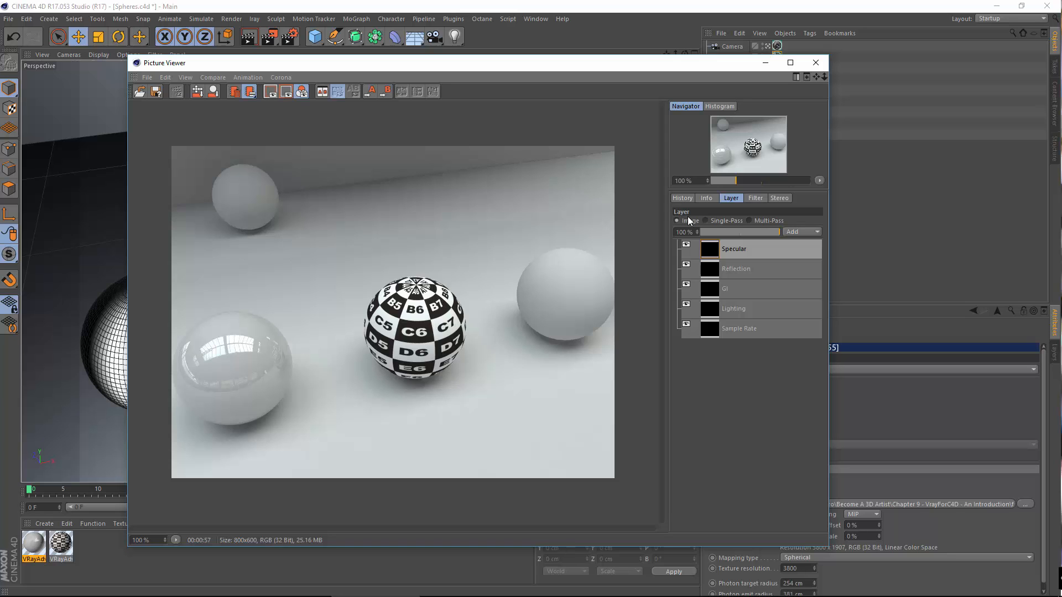
{"action": "scroll", "coordinate": [357, 320], "scroll_direction": "up", "scroll_amount": 2}
{"action": "scroll", "coordinate": [361, 315], "scroll_direction": "down", "scroll_amount": 2}
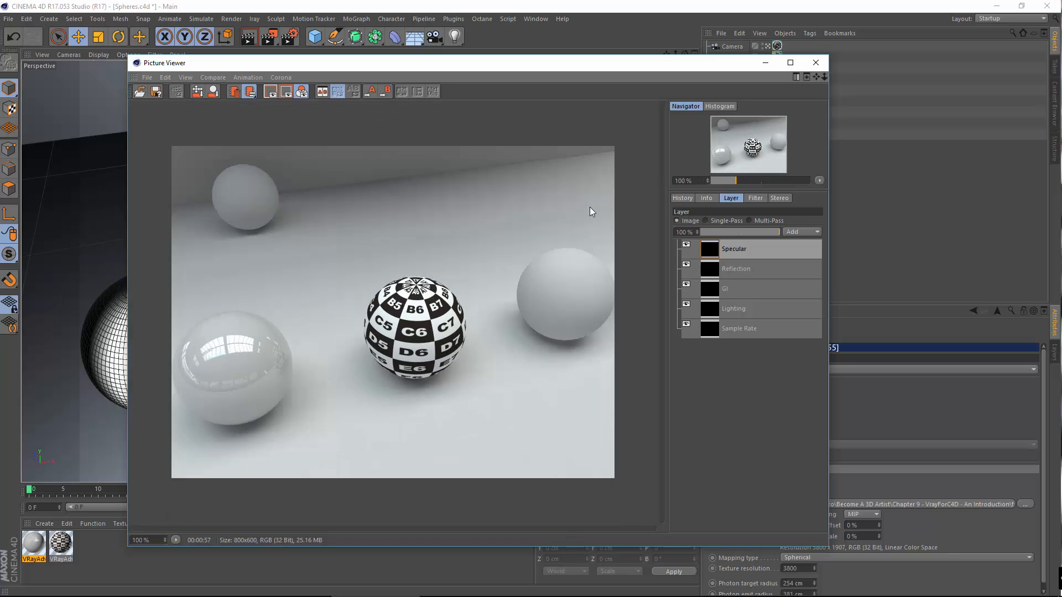
{"action": "left_click", "coordinate": [684, 199]}
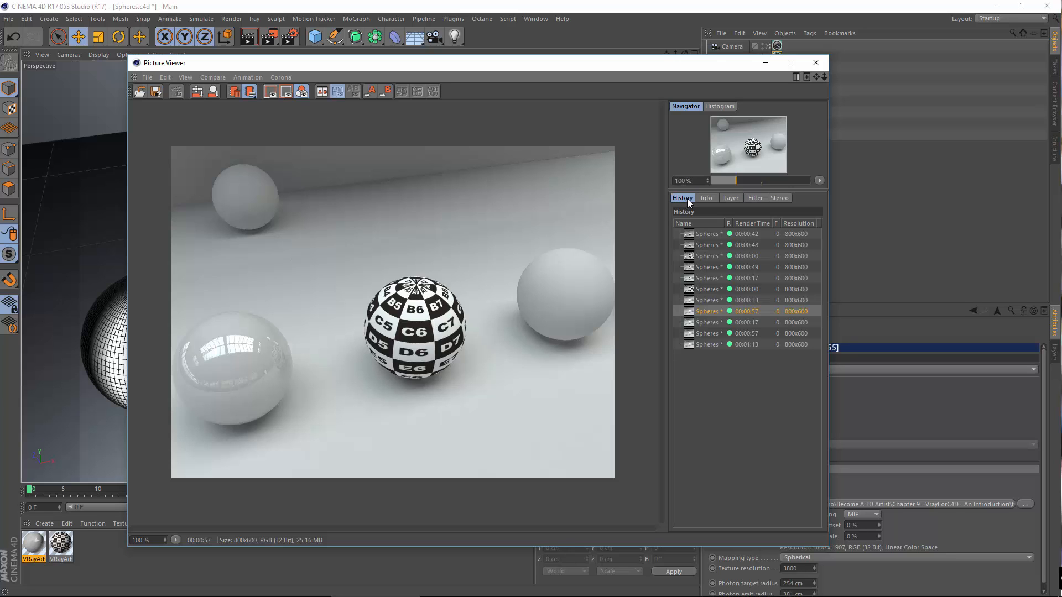
Step: Compare the newest render with several earlier renders in the history
{"action": "left_click_drag", "start_coordinate": [737, 69], "coordinate": [638, 44]}
{"action": "left_click", "coordinate": [602, 324]}
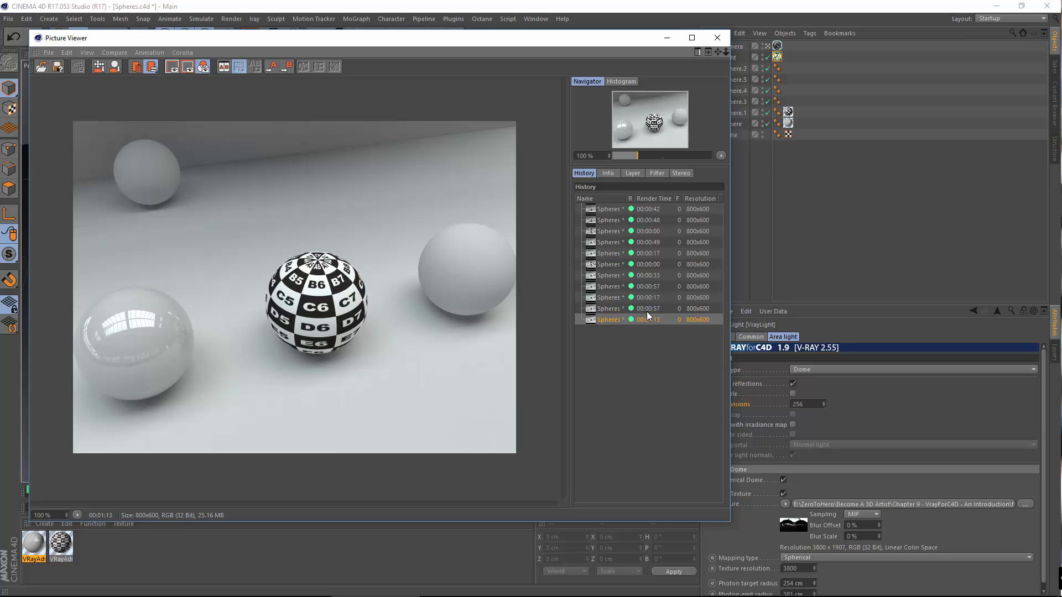
{"action": "left_click", "coordinate": [630, 221]}
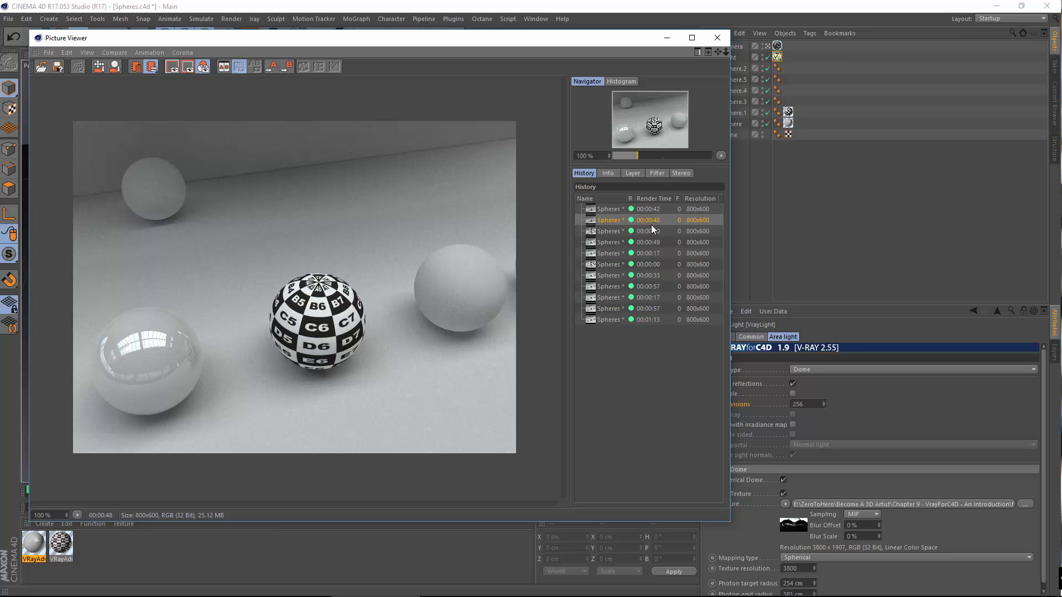
{"action": "left_click", "coordinate": [639, 254]}
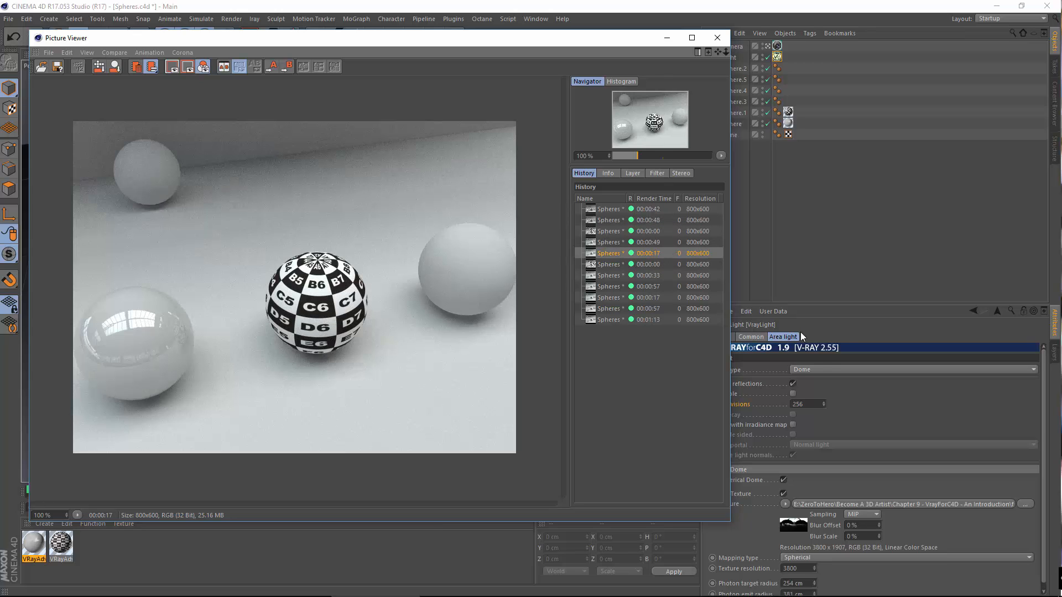
{"action": "left_click", "coordinate": [662, 312]}
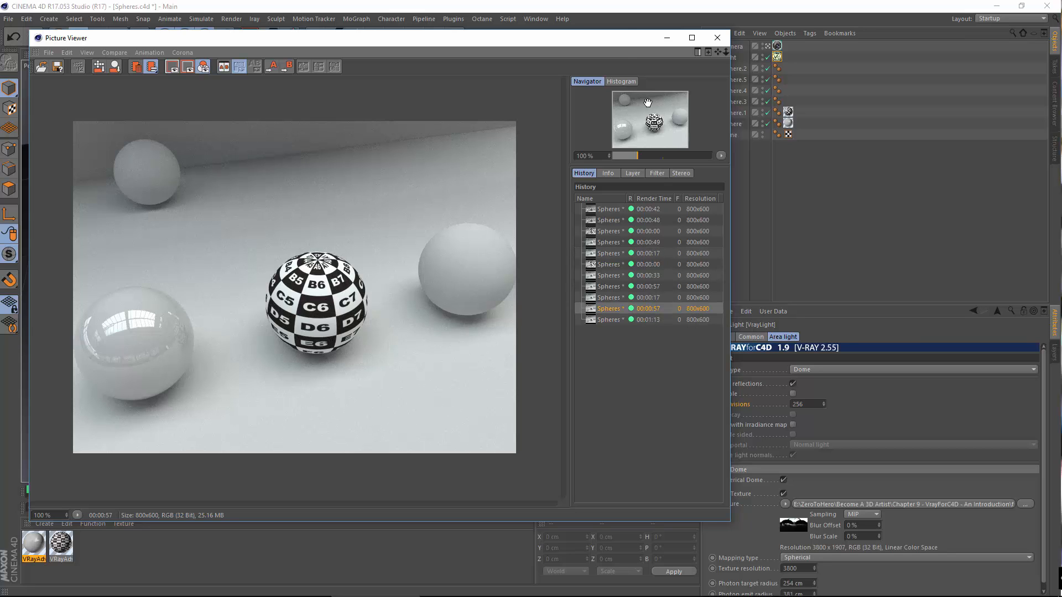
Step: Set the dome light's subdivisions to 8 and the Brute Force GI subdivision to 32
{"action": "left_click", "coordinate": [717, 36]}
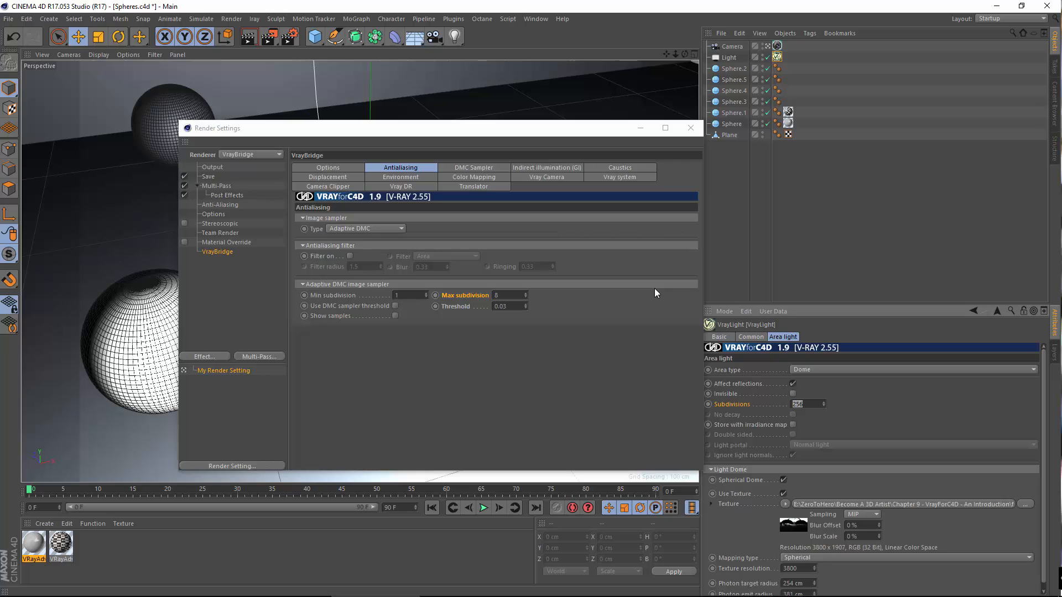
{"action": "type", "text": "8"}
{"action": "left_click", "coordinate": [546, 168]}
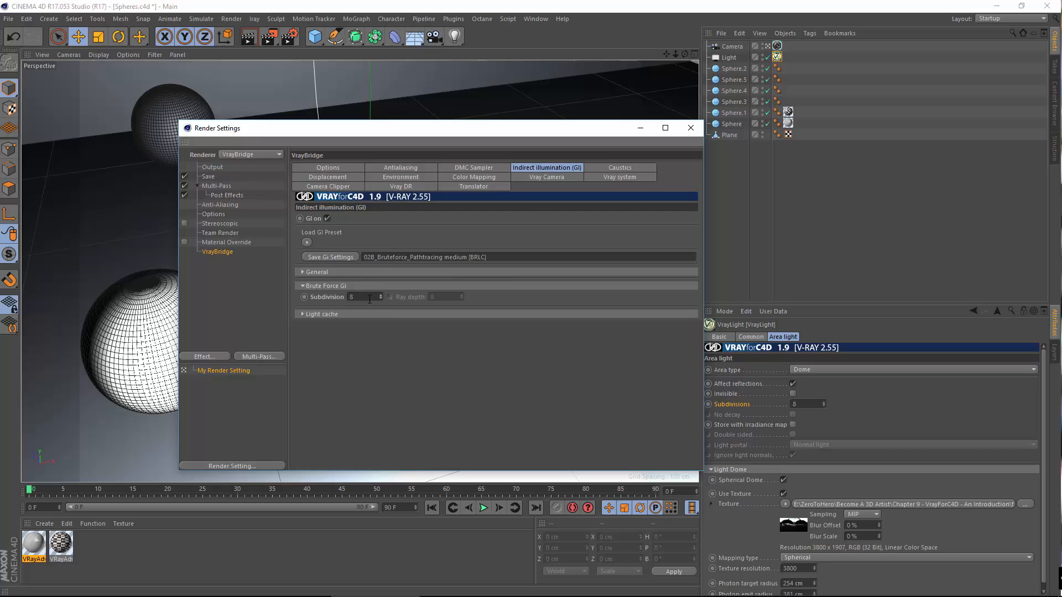
{"action": "double_click", "coordinate": [370, 299]}
{"action": "type", "text": "32"}
{"action": "left_click", "coordinate": [688, 131]}
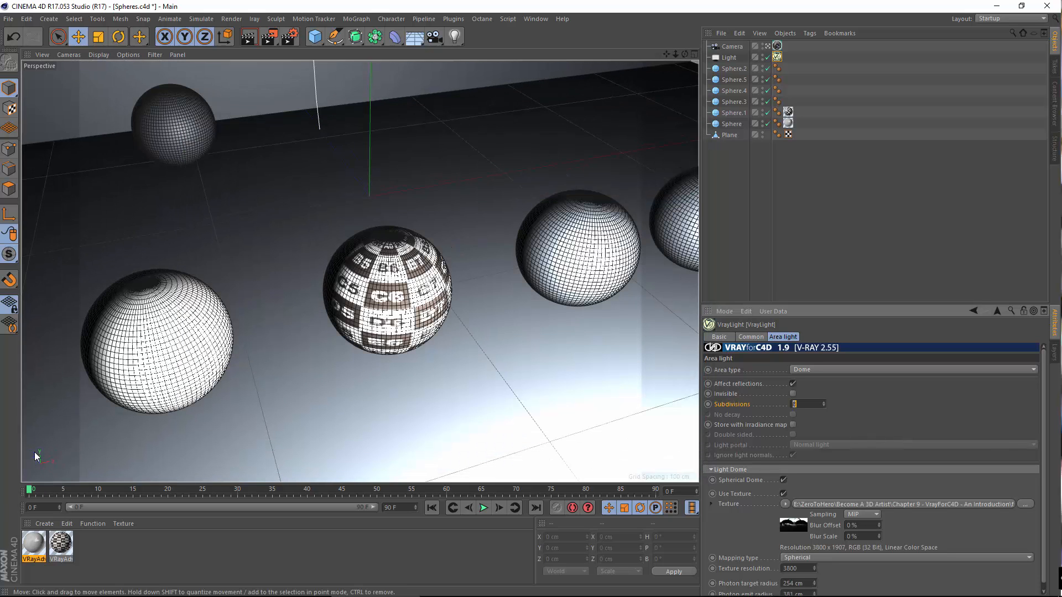
Step: Set the glossiness subdivisions of Specular Layer 1 in VRayAdvancedMaterial.1 to 8
{"action": "double_click", "coordinate": [34, 542]}
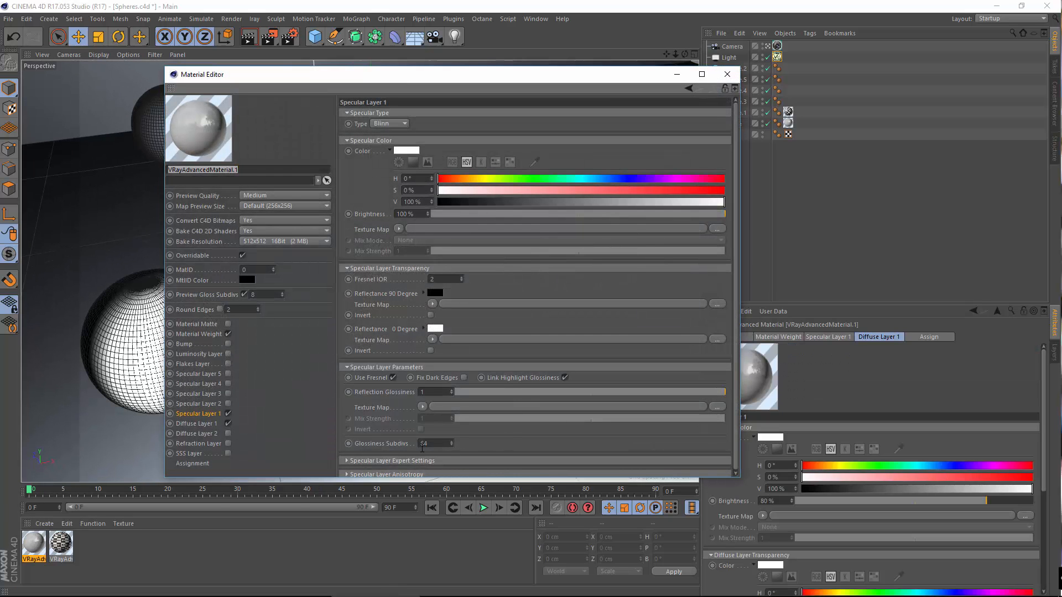
{"action": "left_click_drag", "start_coordinate": [398, 445], "coordinate": [269, 419]}
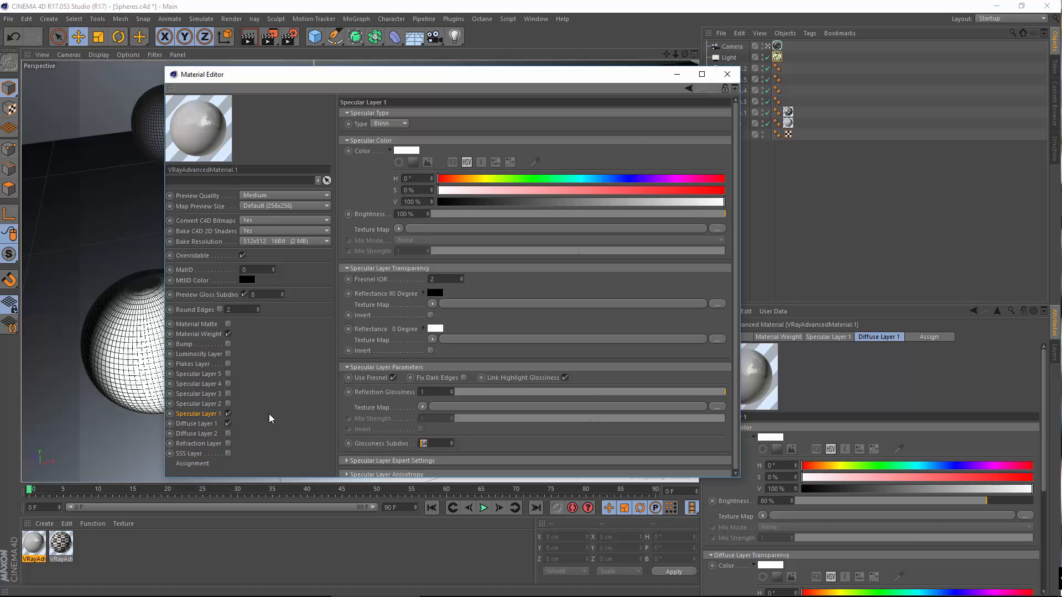
{"action": "type", "text": "8"}
{"action": "key", "text": "Return"}
{"action": "left_click", "coordinate": [729, 77]}
Step: Review the Adaptive DMC antialiasing settings and render the scene to the Picture Viewer
{"action": "left_click", "coordinate": [289, 37]}
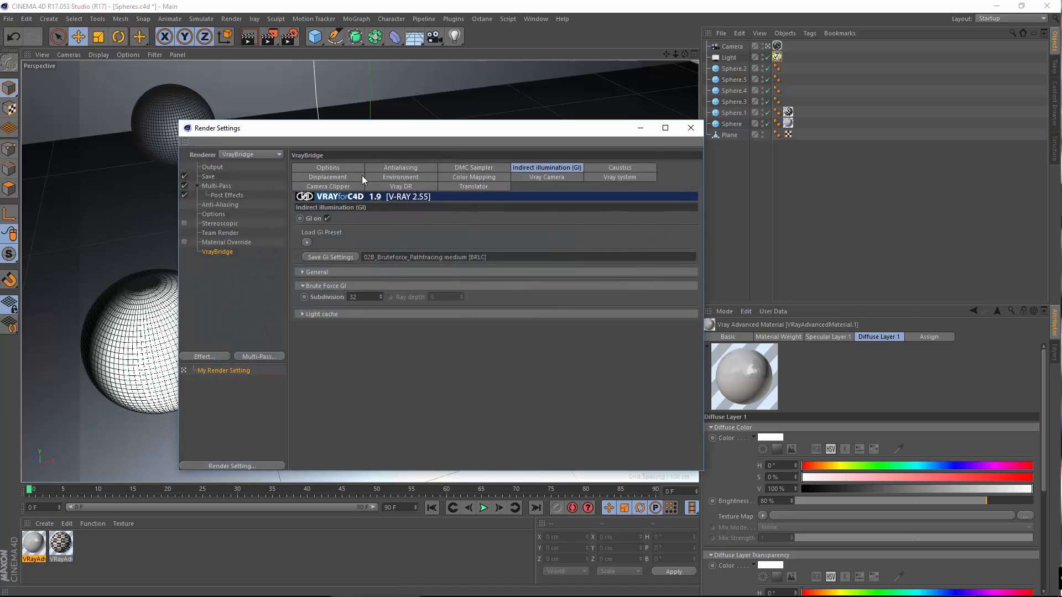
{"action": "left_click", "coordinate": [410, 168]}
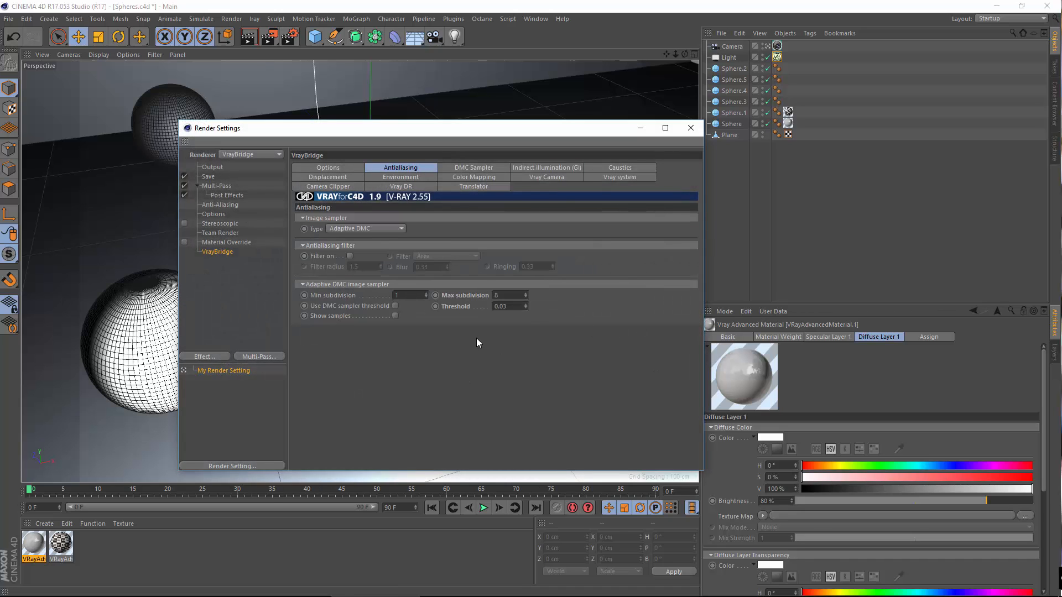
{"action": "left_click", "coordinate": [233, 19]}
{"action": "left_click", "coordinate": [241, 17]}
{"action": "left_click", "coordinate": [241, 17]}
{"action": "left_click", "coordinate": [244, 72]}
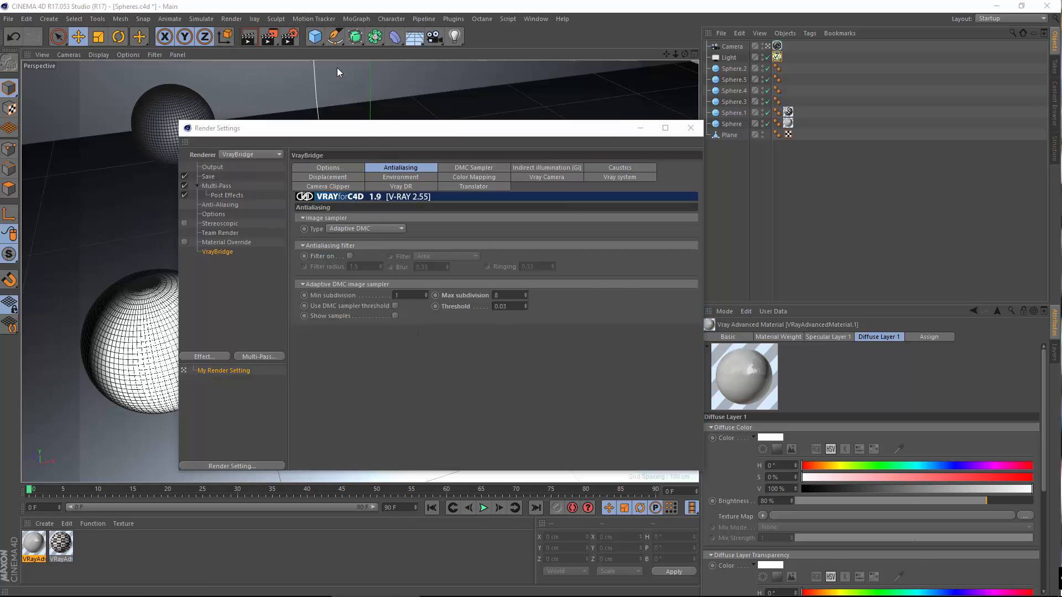
{"action": "left_click_drag", "start_coordinate": [463, 40], "coordinate": [540, 52]}
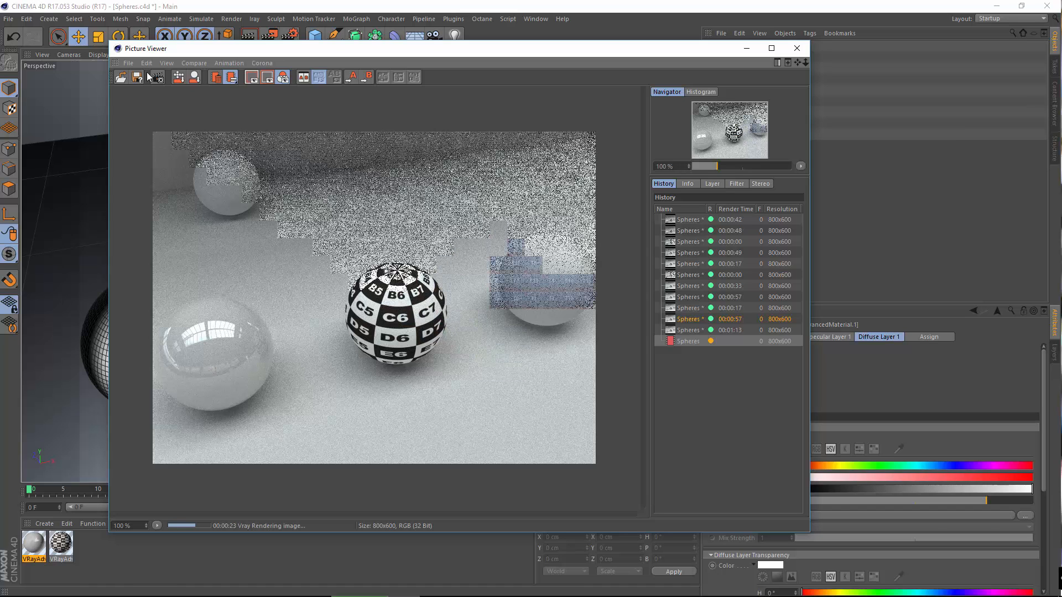
Step: Set the Adaptive DMC image sampler's threshold to 0.005 in the antialiasing settings
{"action": "left_click_drag", "start_coordinate": [276, 48], "coordinate": [645, 94]}
{"action": "left_click", "coordinate": [385, 390]}
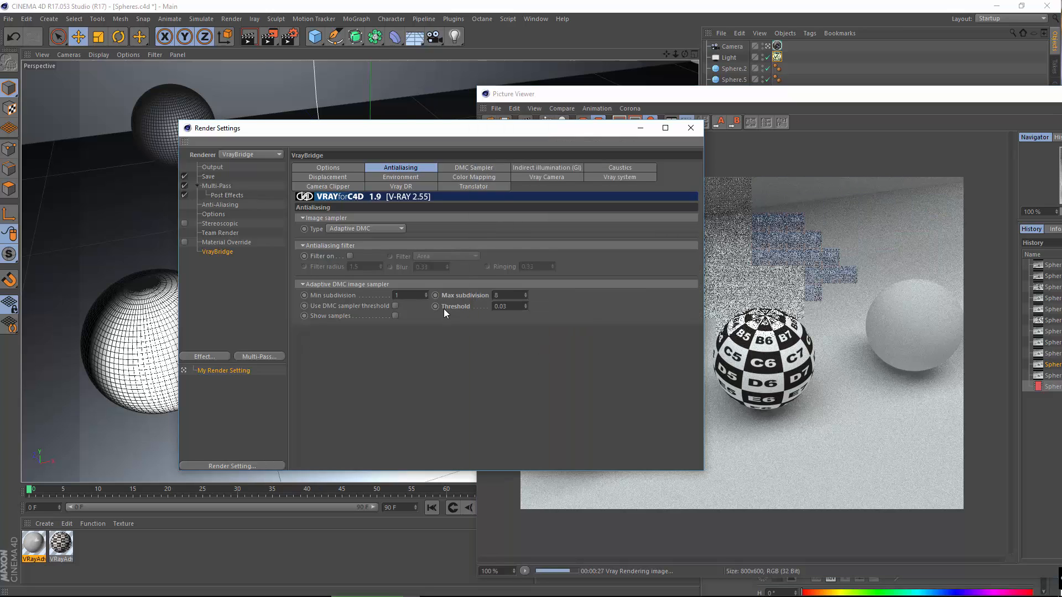
{"action": "left_click", "coordinate": [516, 306]}
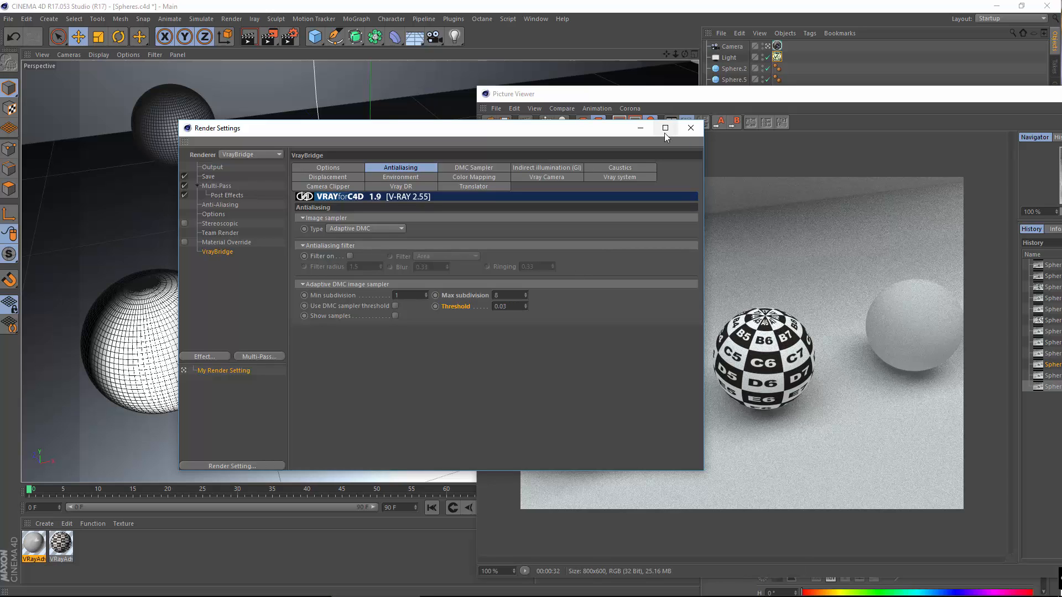
{"action": "left_click_drag", "start_coordinate": [599, 127], "coordinate": [508, 140]}
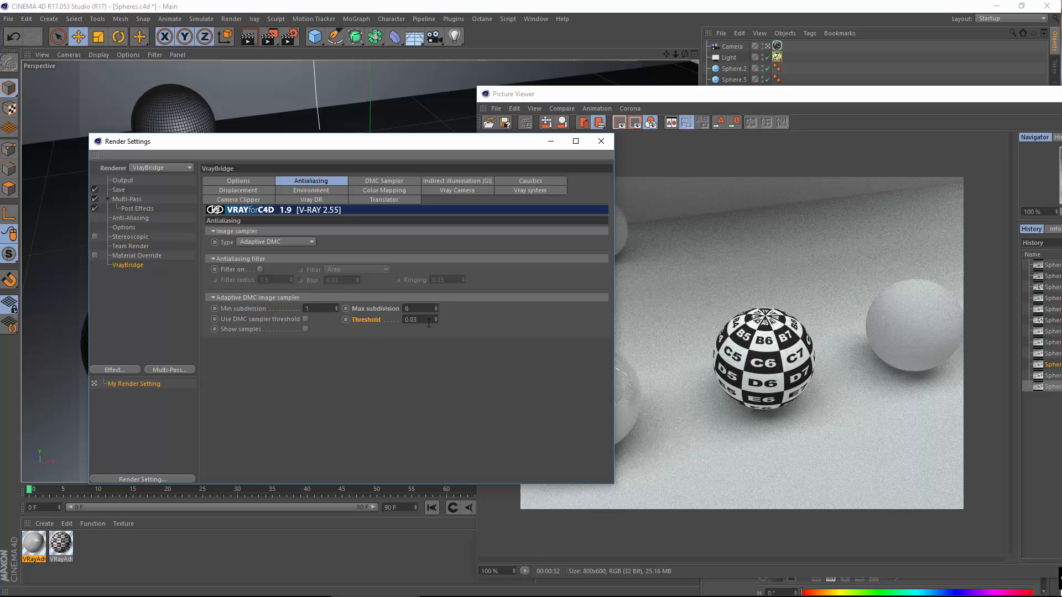
{"action": "key", "text": "BackSpace"}
{"action": "type", "text": "05"}
{"action": "left_click_drag", "start_coordinate": [784, 100], "coordinate": [629, 78]}
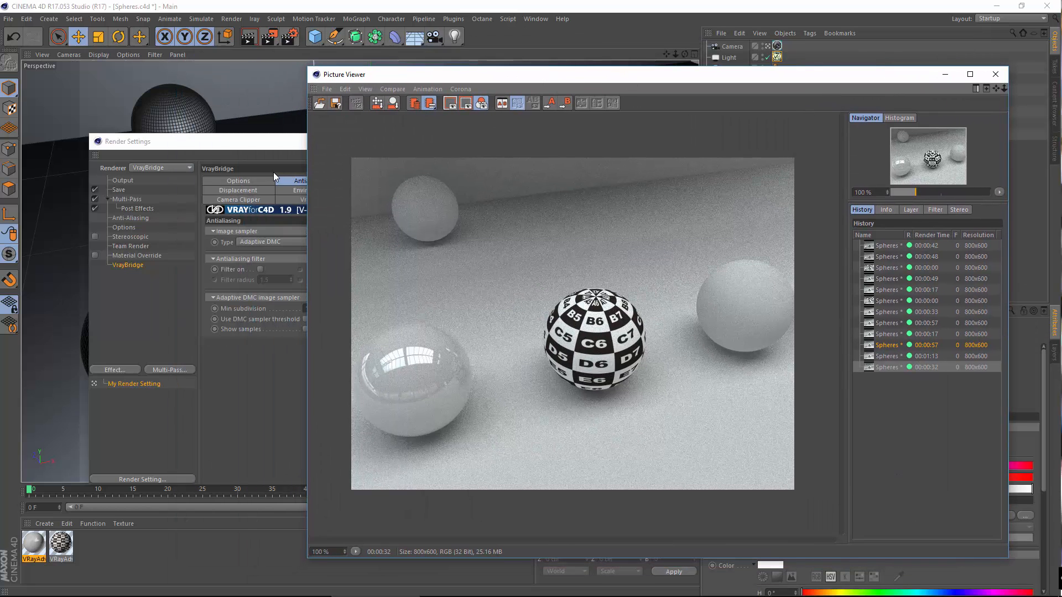
{"action": "left_click", "coordinate": [249, 361]}
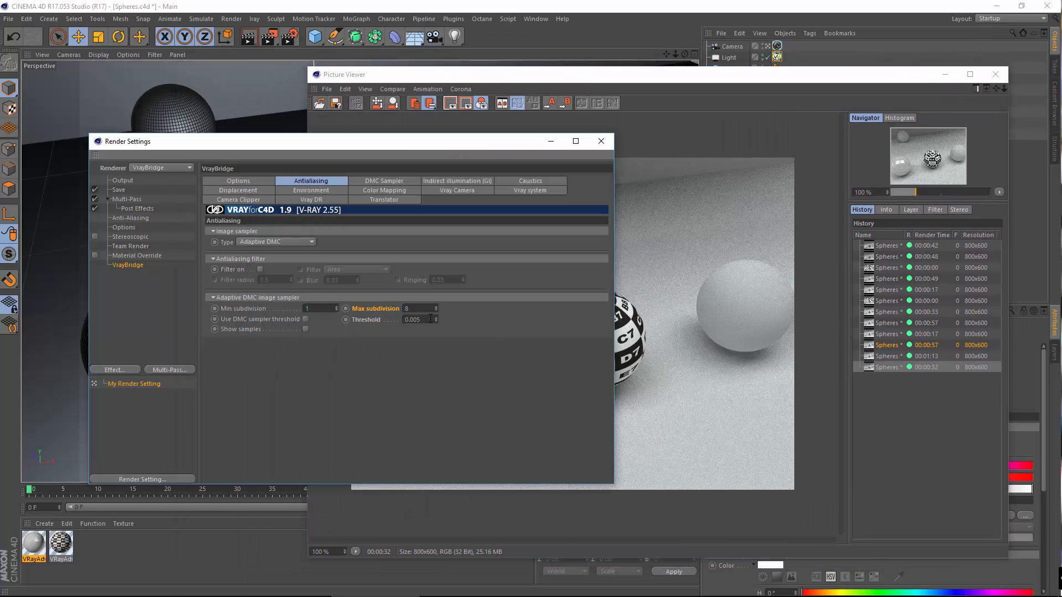
Step: Compare the last two renders in the history and examine the latest render's Sample Rate pass as a single pass
{"action": "left_click", "coordinate": [889, 369]}
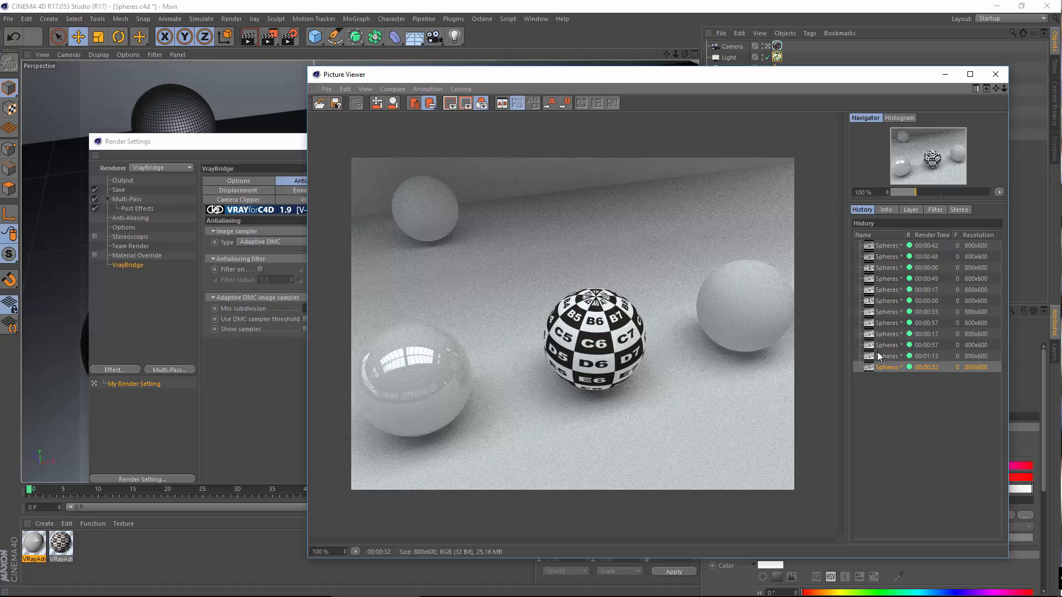
{"action": "left_click", "coordinate": [896, 357]}
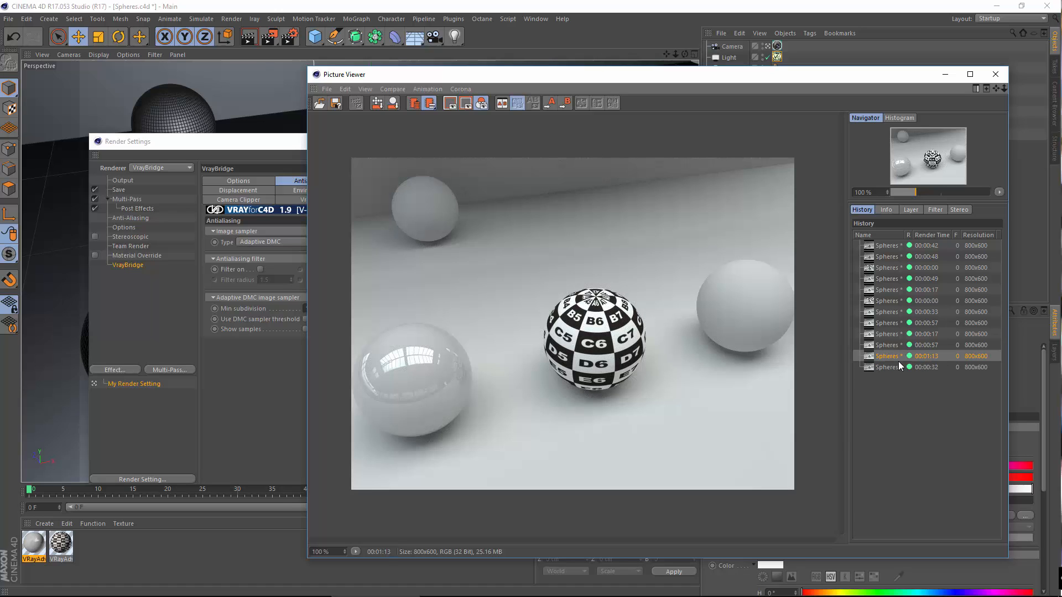
{"action": "left_click", "coordinate": [915, 367]}
{"action": "left_click", "coordinate": [911, 211]}
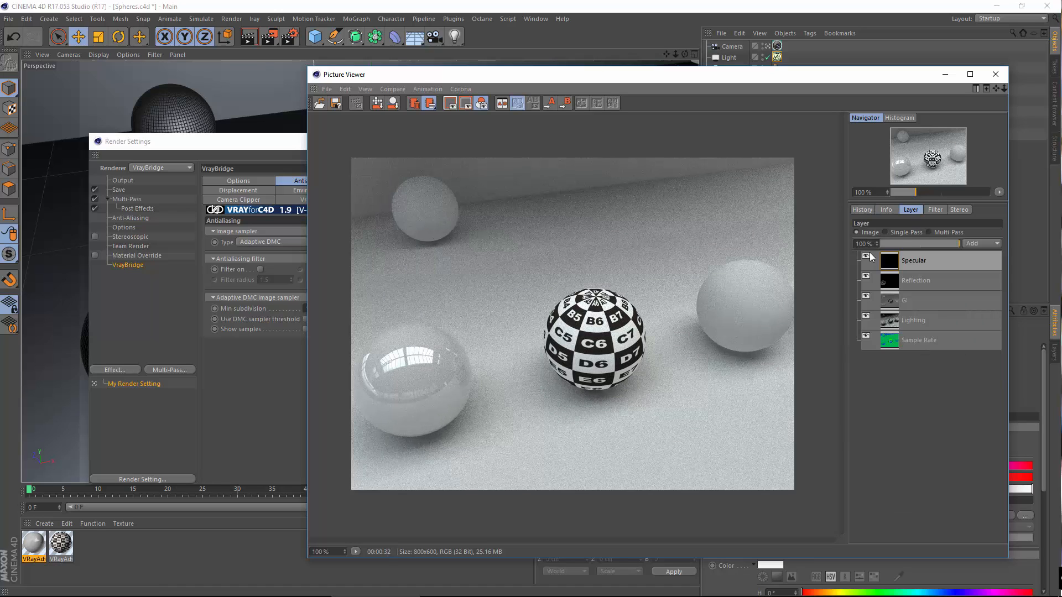
{"action": "left_click", "coordinate": [887, 340]}
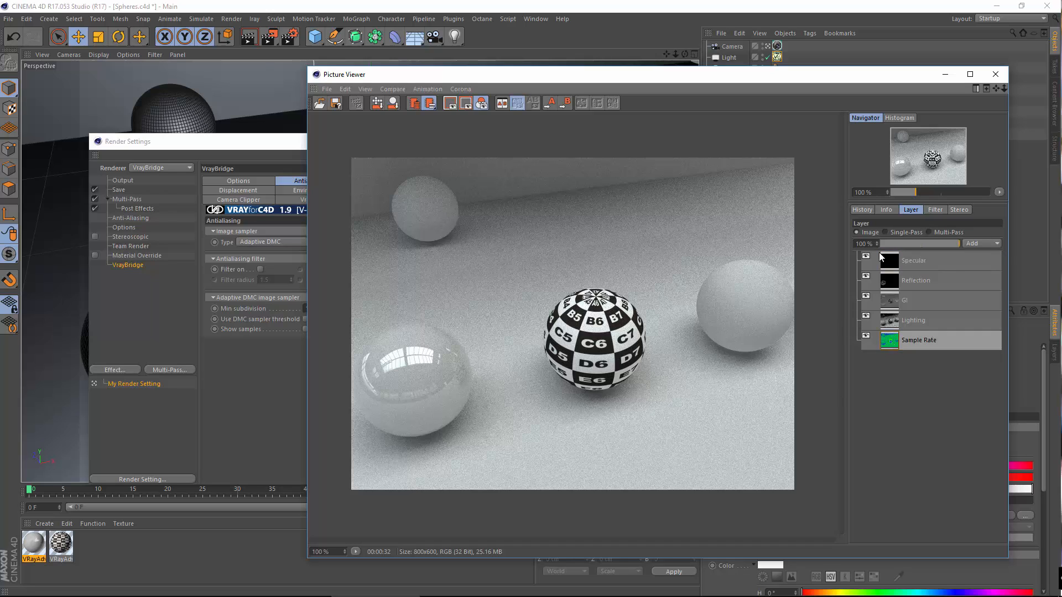
{"action": "left_click", "coordinate": [907, 232]}
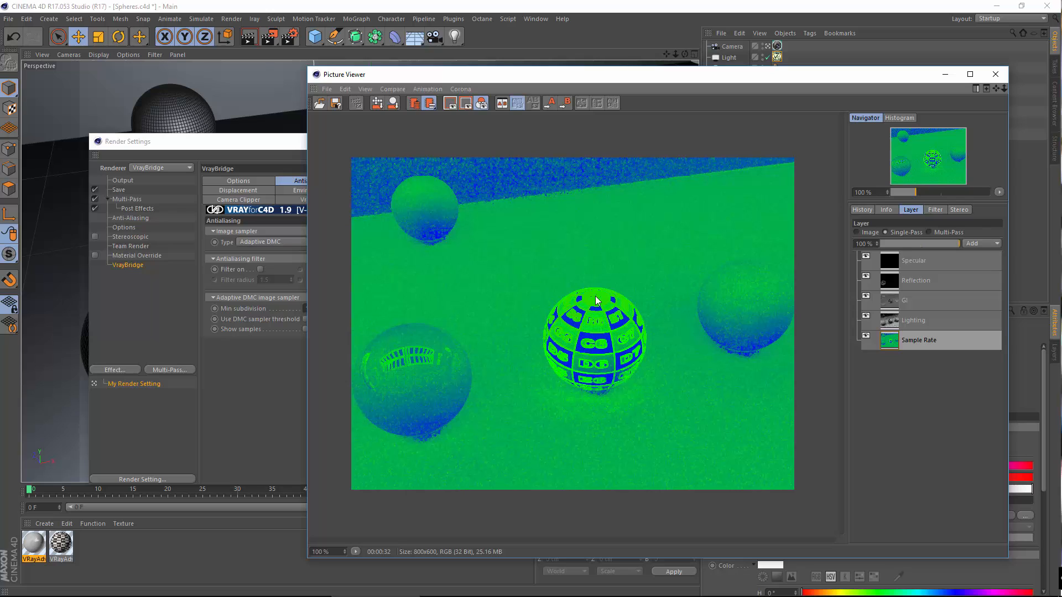
Step: Render the scene to the Picture Viewer with the updated antialiasing threshold
{"action": "left_click", "coordinate": [250, 353]}
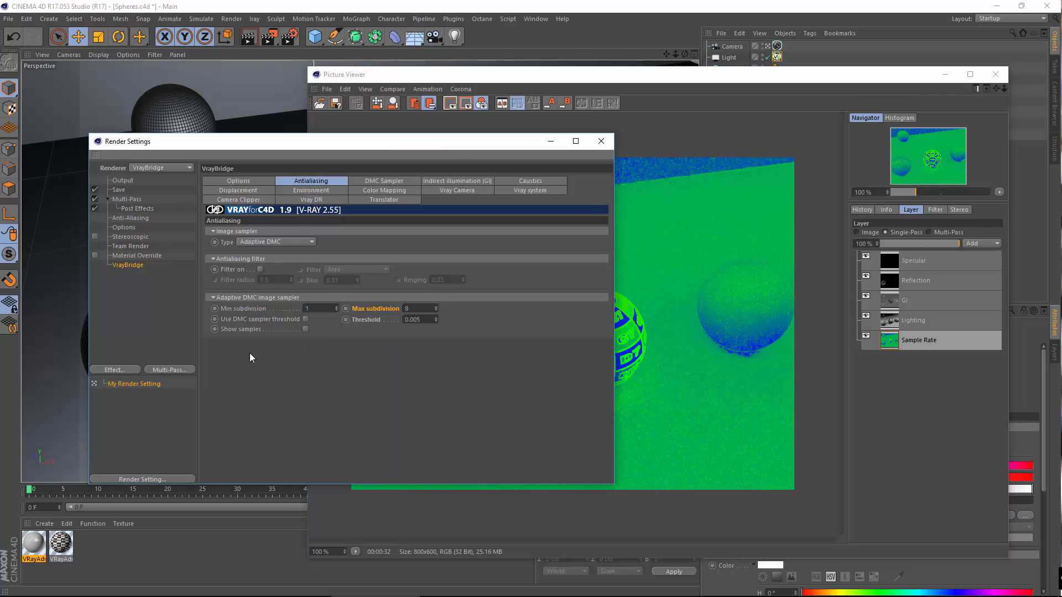
{"action": "left_click", "coordinate": [535, 74]}
{"action": "left_click", "coordinate": [231, 19]}
{"action": "left_click", "coordinate": [253, 72]}
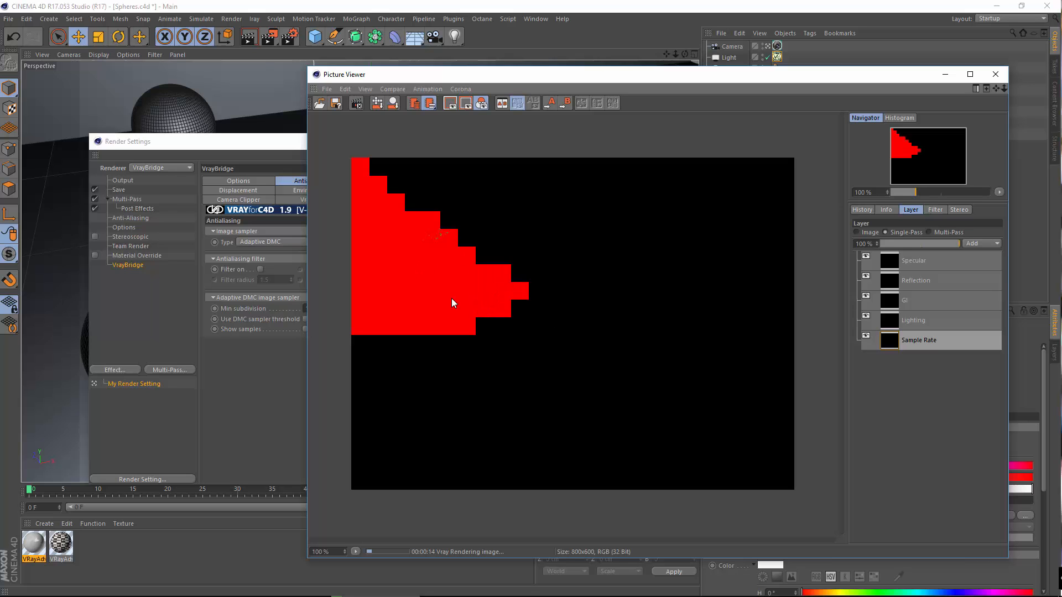
Step: Display the full image of the running render, examine its noise up close and check the render history
{"action": "left_click", "coordinate": [307, 358]}
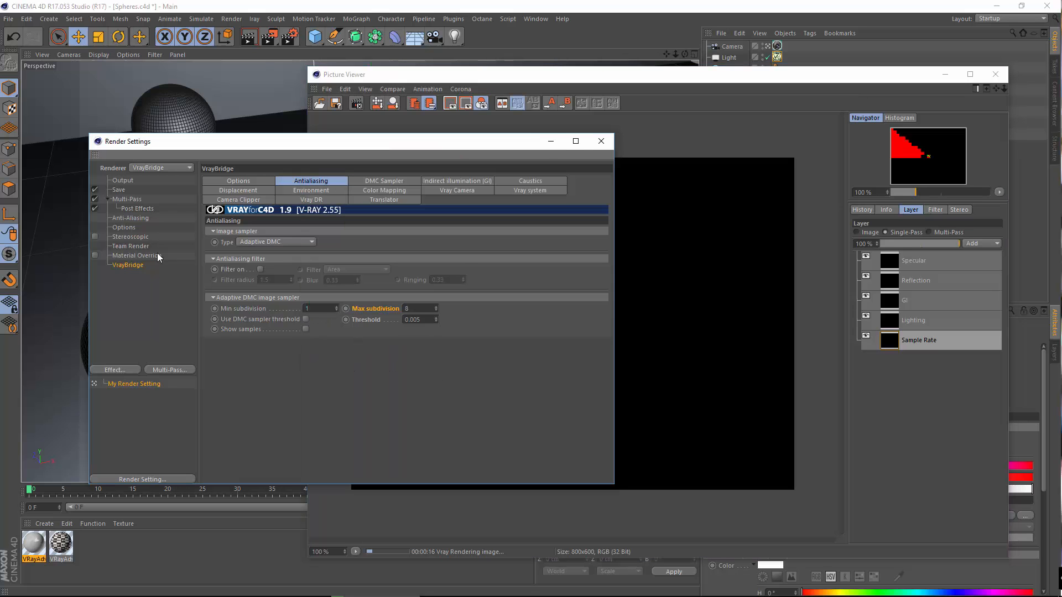
{"action": "left_click", "coordinate": [857, 232]}
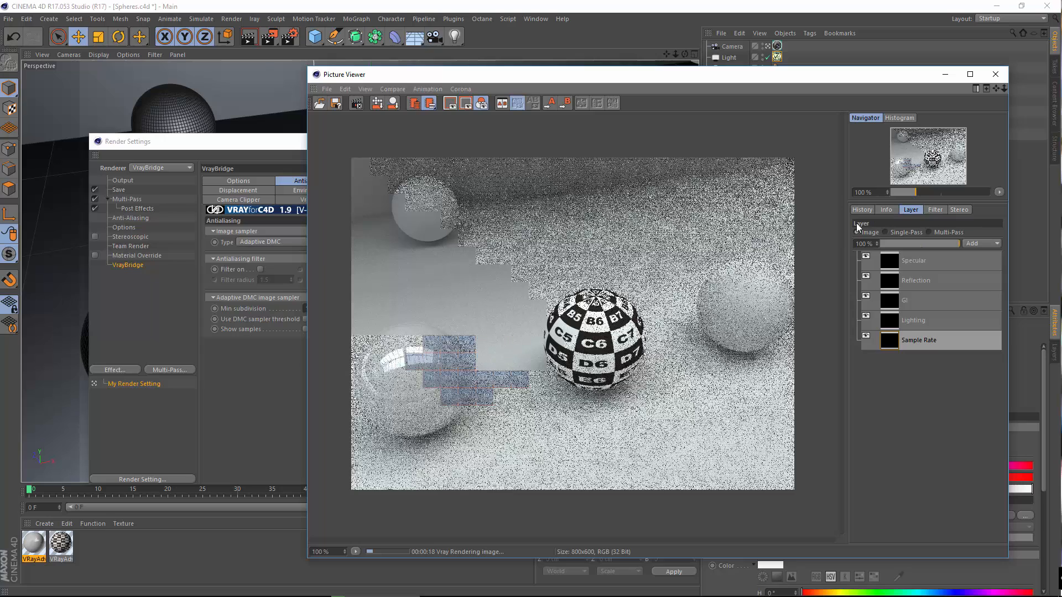
{"action": "scroll", "coordinate": [407, 380], "scroll_direction": "up", "scroll_amount": 1}
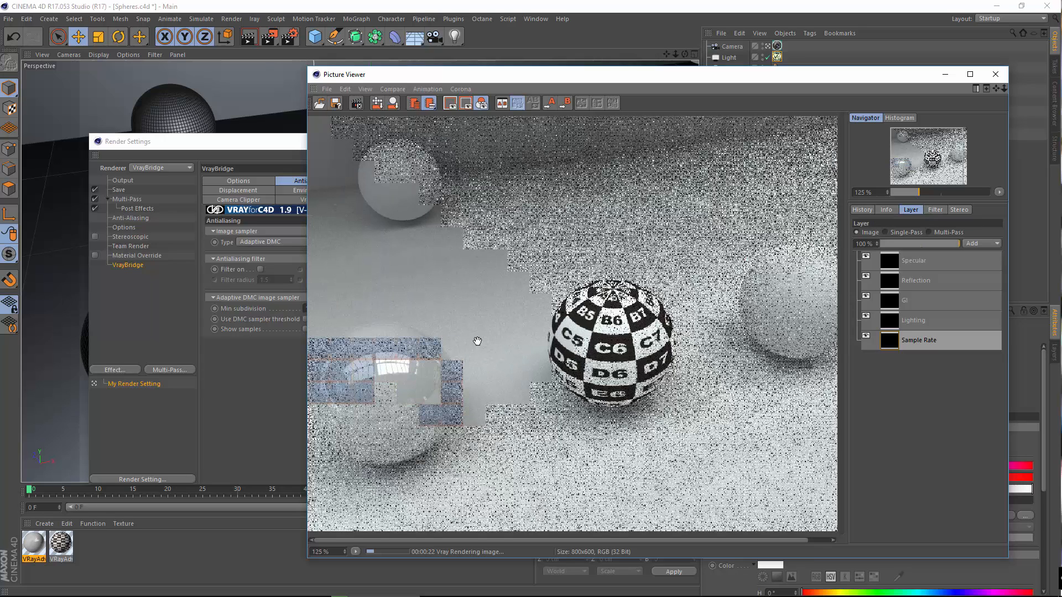
{"action": "scroll", "coordinate": [376, 363], "scroll_direction": "down", "scroll_amount": 1}
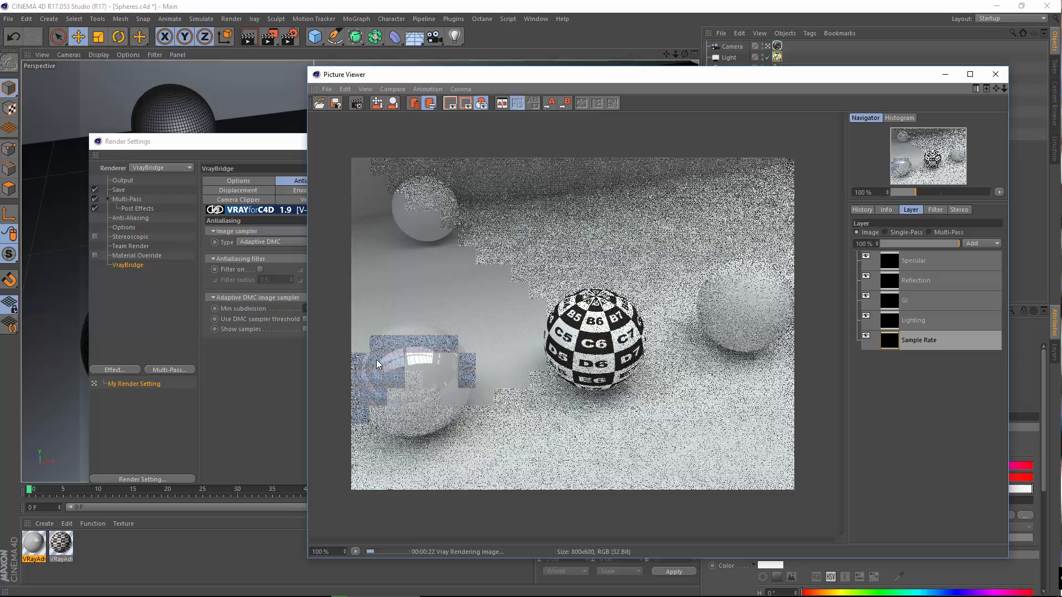
{"action": "left_click", "coordinate": [863, 210]}
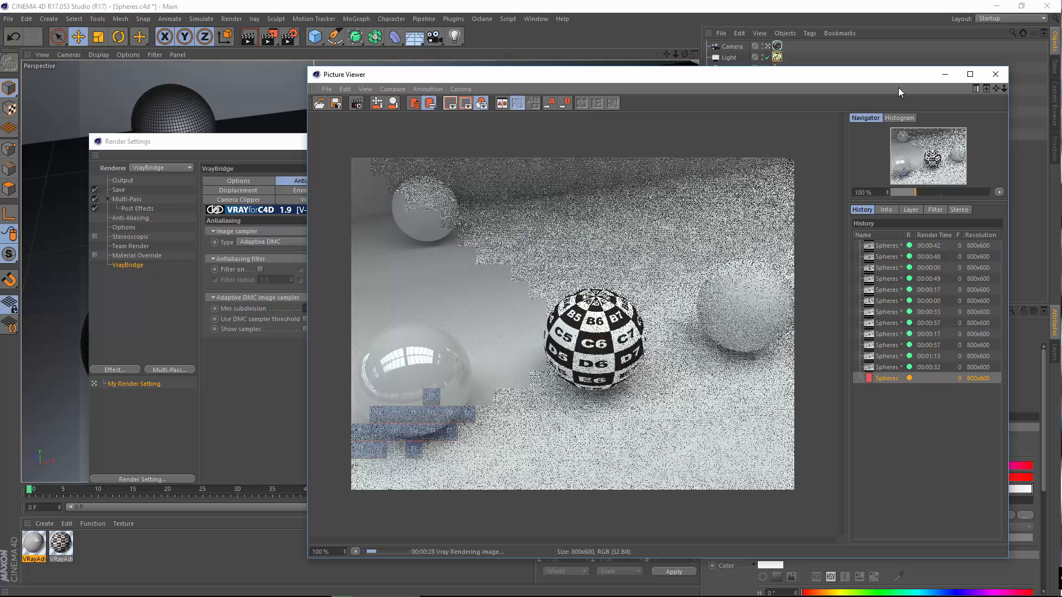
Step: Stop the running render, set the Adaptive DMC threshold to 0.002 and render to the Picture Viewer again
{"action": "left_click", "coordinate": [996, 74]}
{"action": "left_click", "coordinate": [545, 346]}
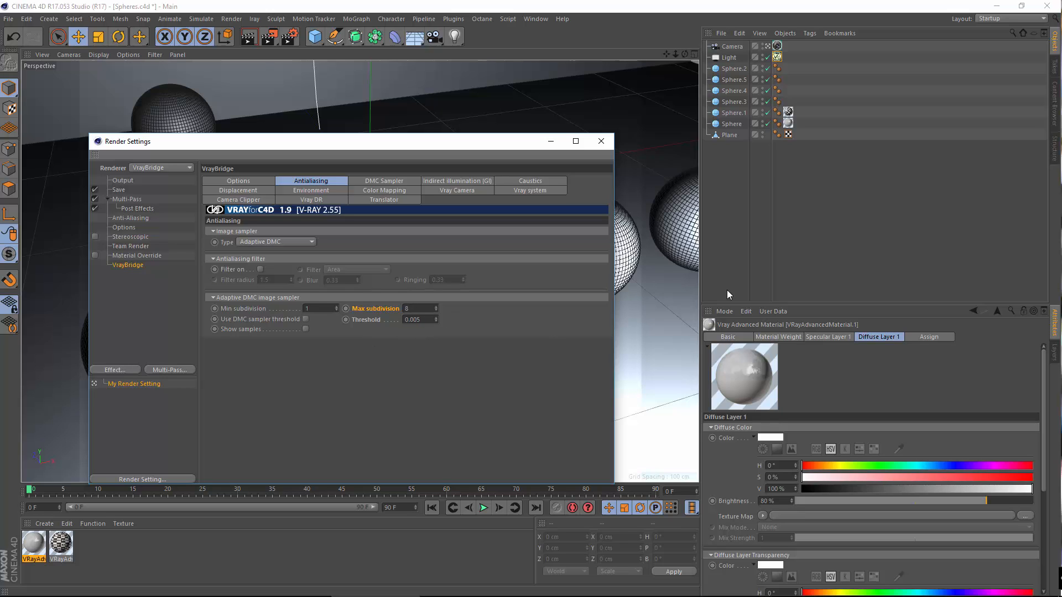
{"action": "key", "text": "BackSpace"}
{"action": "type", "text": "2"}
{"action": "left_click", "coordinate": [231, 19]}
{"action": "left_click", "coordinate": [253, 70]}
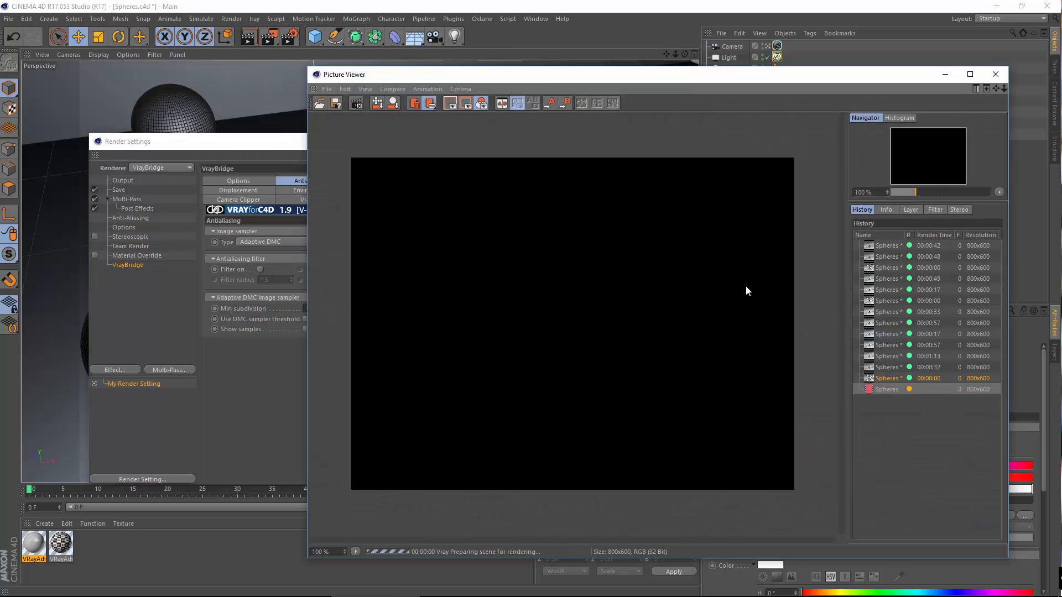
{"action": "left_click_drag", "start_coordinate": [613, 80], "coordinate": [549, 74]}
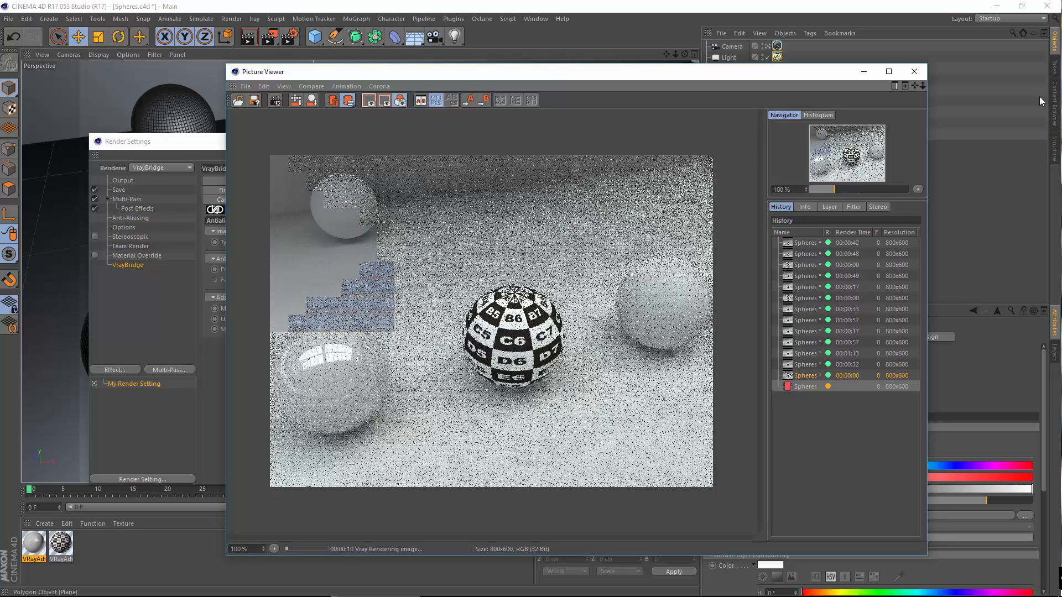
Step: Stop the render, set the Adaptive DMC threshold to 0.005 and max subdivision to 100, and render to the Picture Viewer
{"action": "left_click", "coordinate": [914, 71]}
{"action": "left_click", "coordinate": [546, 346]}
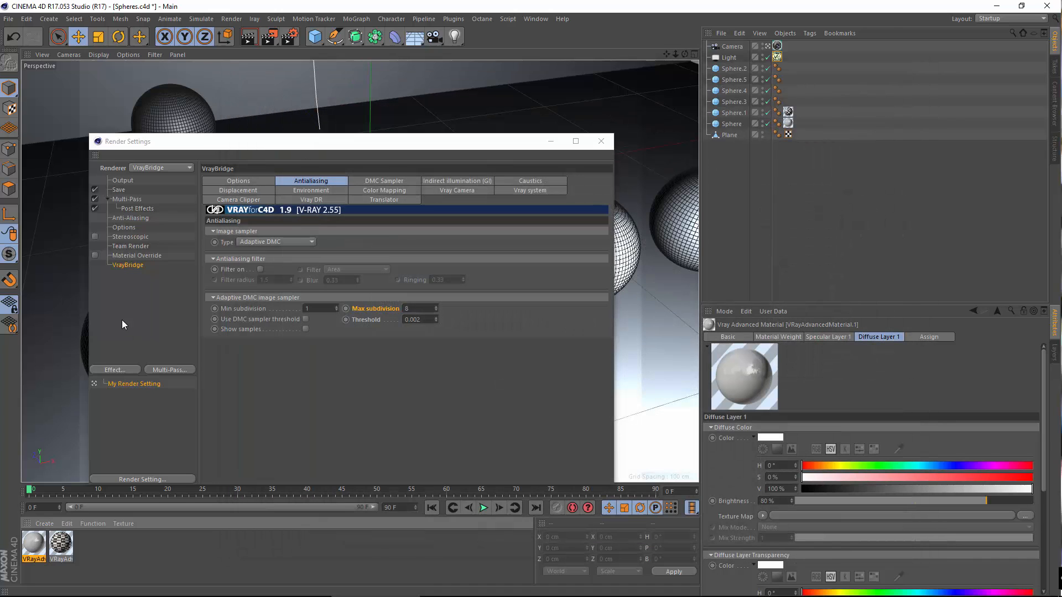
{"action": "key", "text": "BackSpace"}
{"action": "type", "text": "5"}
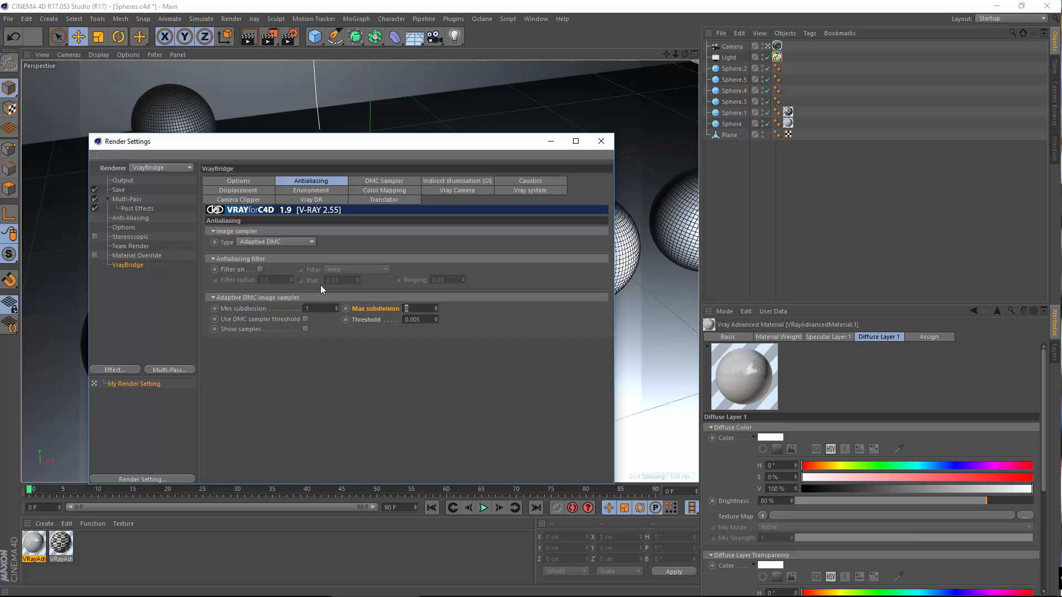
{"action": "key", "text": "BackSpace"}
{"action": "type", "text": "100"}
{"action": "left_click", "coordinate": [232, 18]}
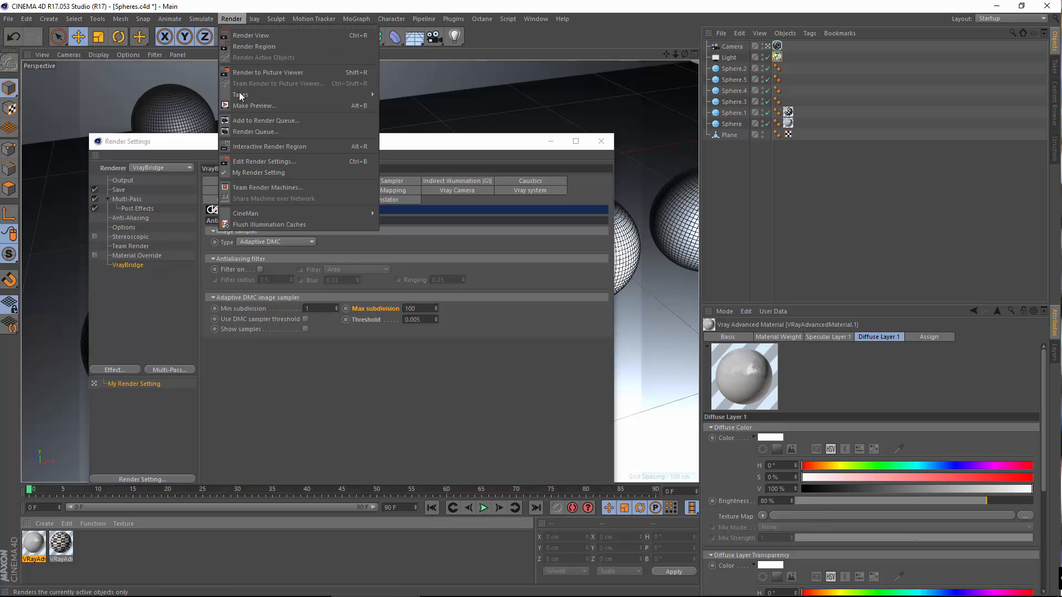
{"action": "left_click", "coordinate": [258, 72]}
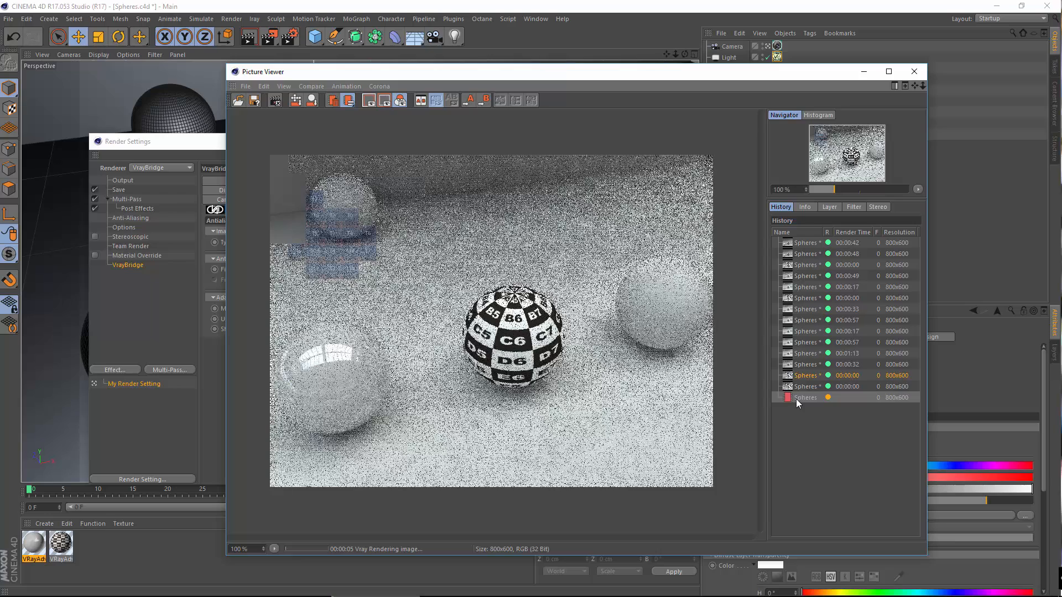
Step: Examine the running render's Sample Rate pass and the noise in its full image around the upper sphere
{"action": "left_click", "coordinate": [796, 398]}
{"action": "left_click", "coordinate": [829, 207]}
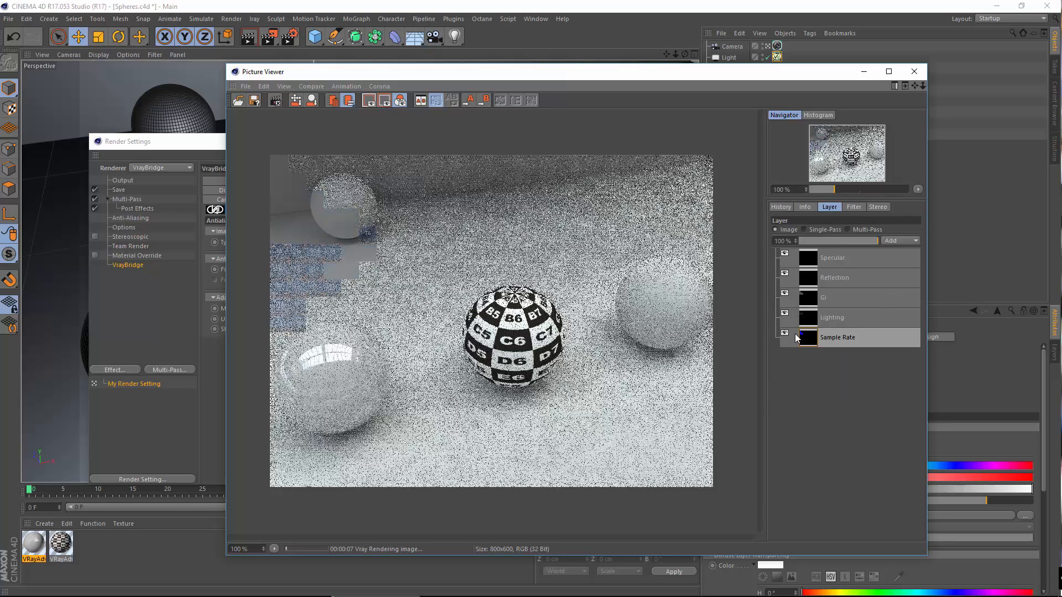
{"action": "left_click", "coordinate": [822, 230]}
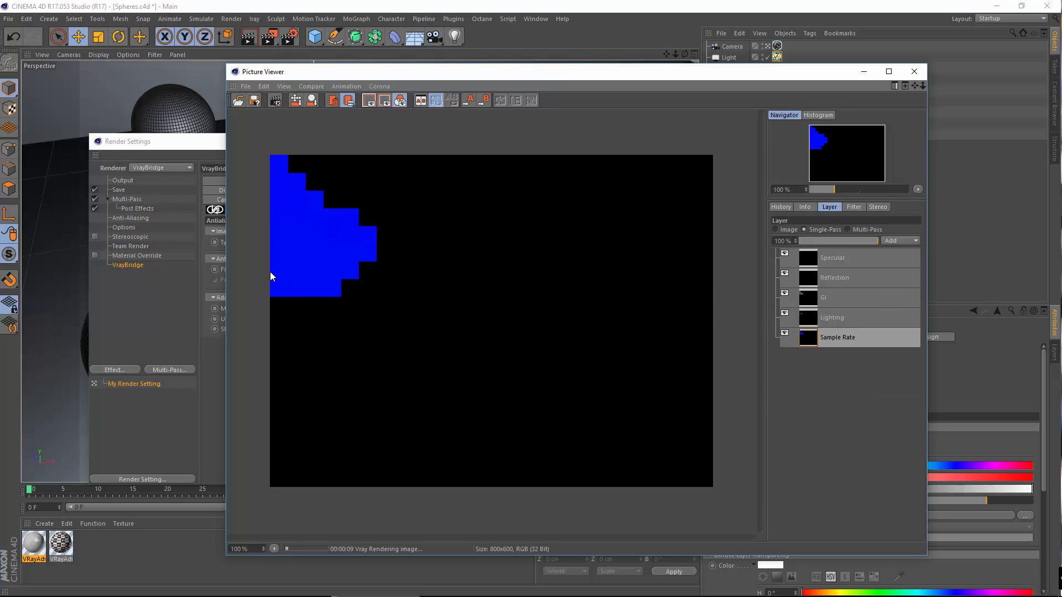
{"action": "left_click", "coordinate": [775, 229]}
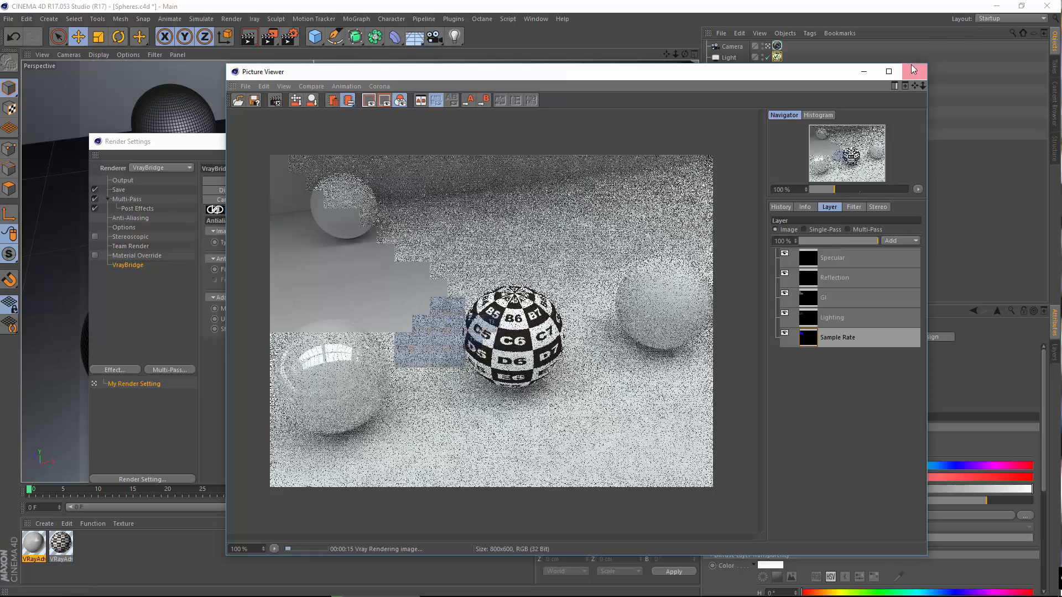
{"action": "scroll", "coordinate": [346, 300], "scroll_direction": "up", "scroll_amount": 3}
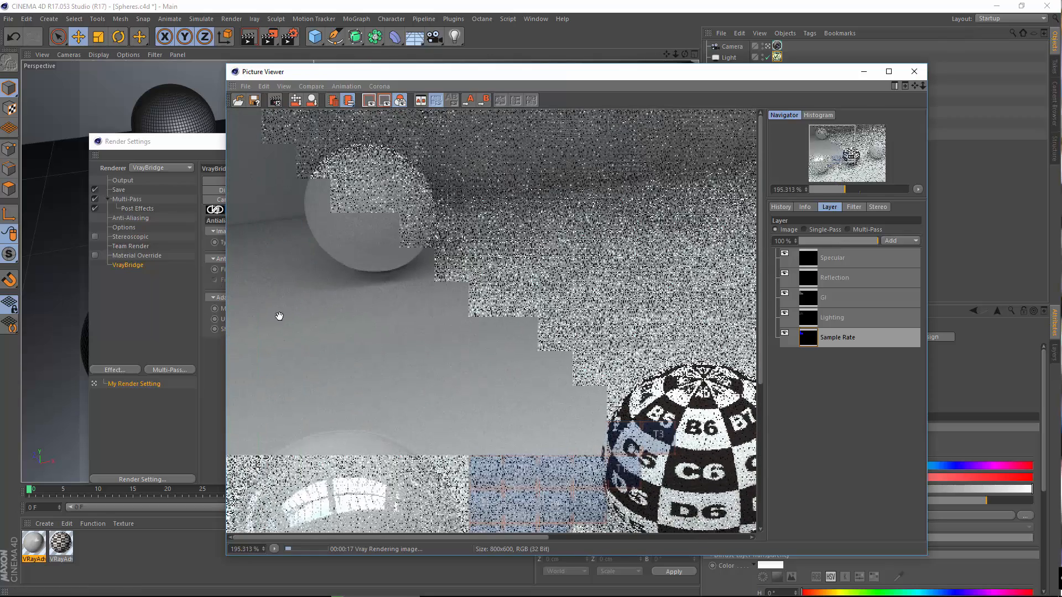
Step: Stop the render, lower the Adaptive DMC threshold to 0.002 and start a new render to the Picture Viewer
{"action": "left_click", "coordinate": [915, 71]}
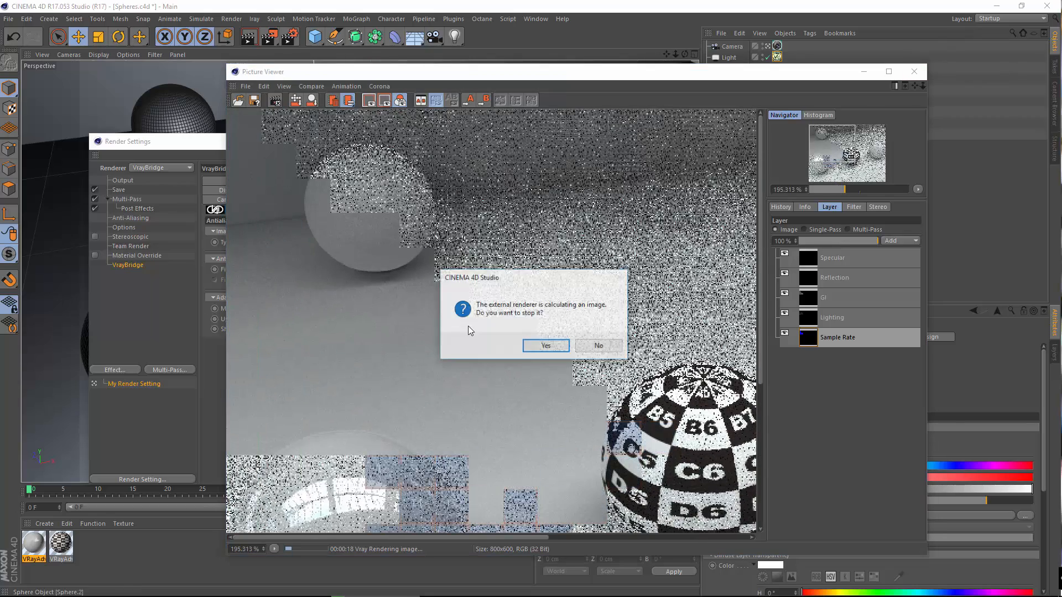
{"action": "left_click", "coordinate": [533, 344]}
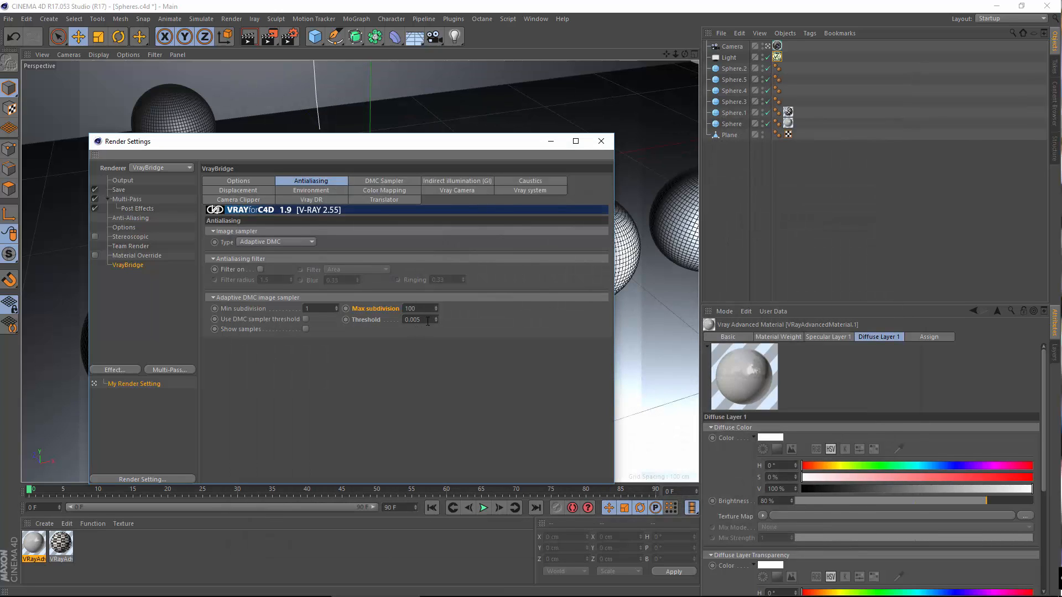
{"action": "key", "text": "BackSpace"}
{"action": "type", "text": "2"}
{"action": "left_click", "coordinate": [232, 19]}
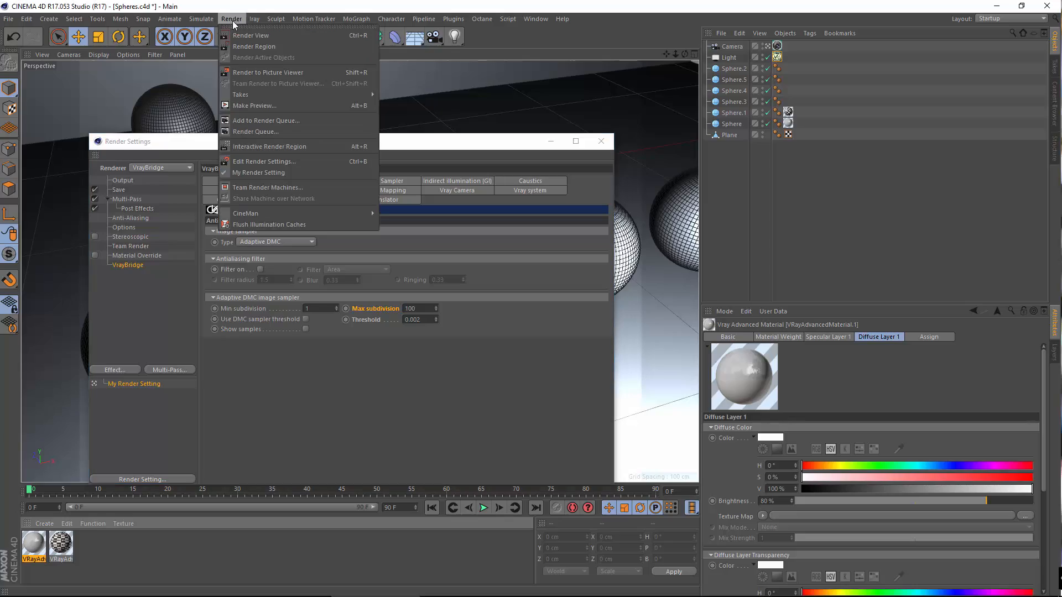
{"action": "left_click", "coordinate": [247, 73]}
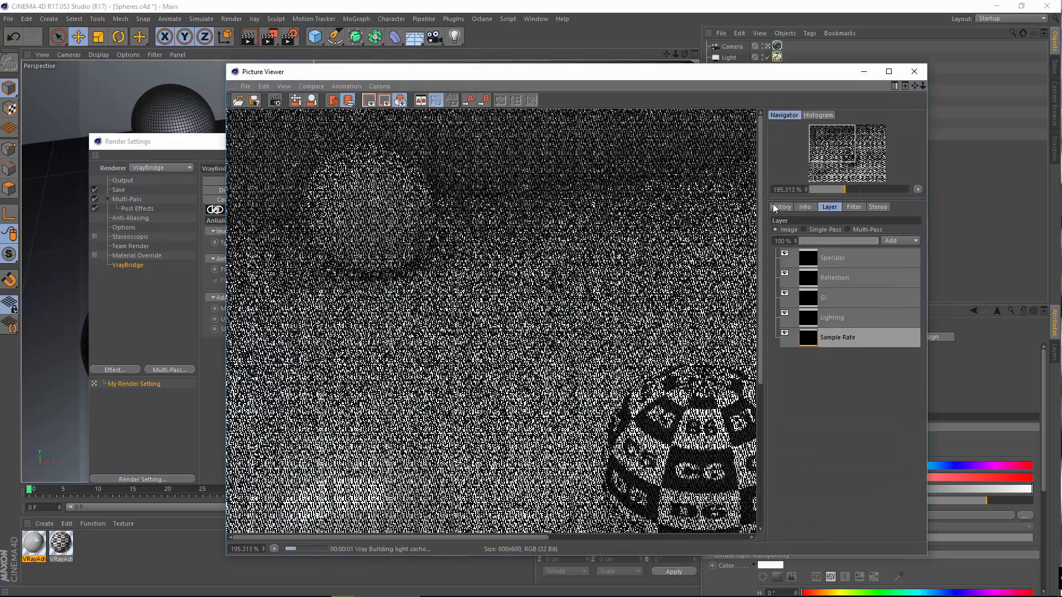
Step: Examine the noise in the running render and its Sample Rate pass, and return to the antialiasing settings
{"action": "left_click", "coordinate": [780, 207]}
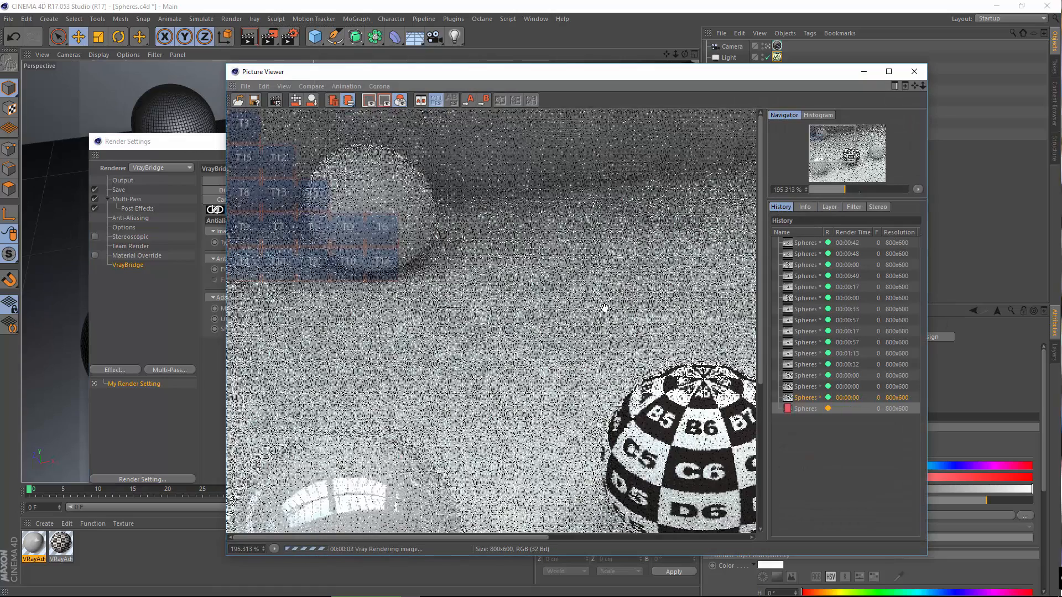
{"action": "scroll", "coordinate": [522, 313], "scroll_direction": "down", "scroll_amount": 3}
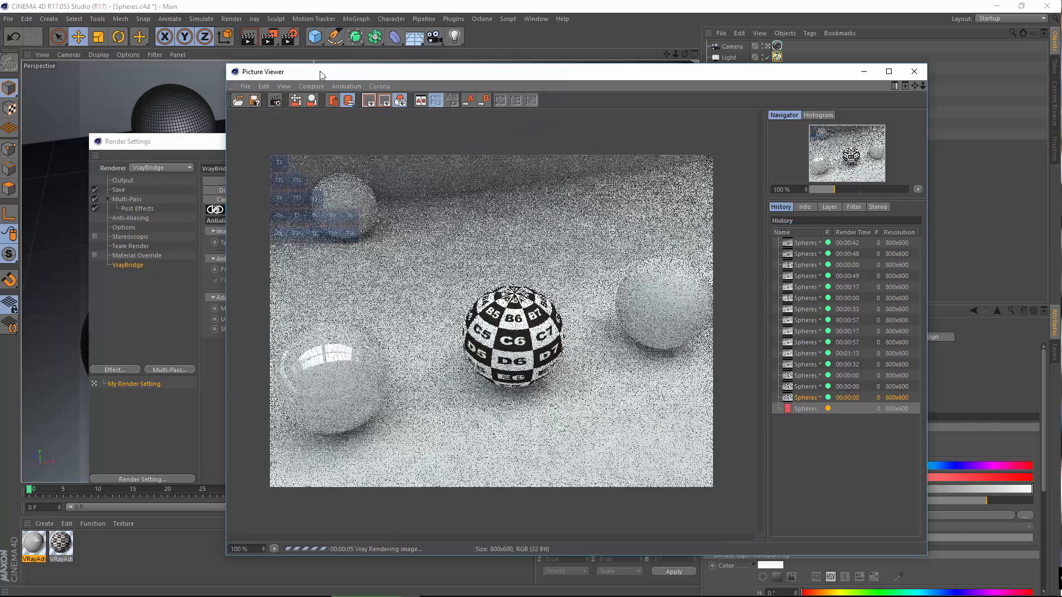
{"action": "left_click_drag", "start_coordinate": [334, 76], "coordinate": [394, 76]}
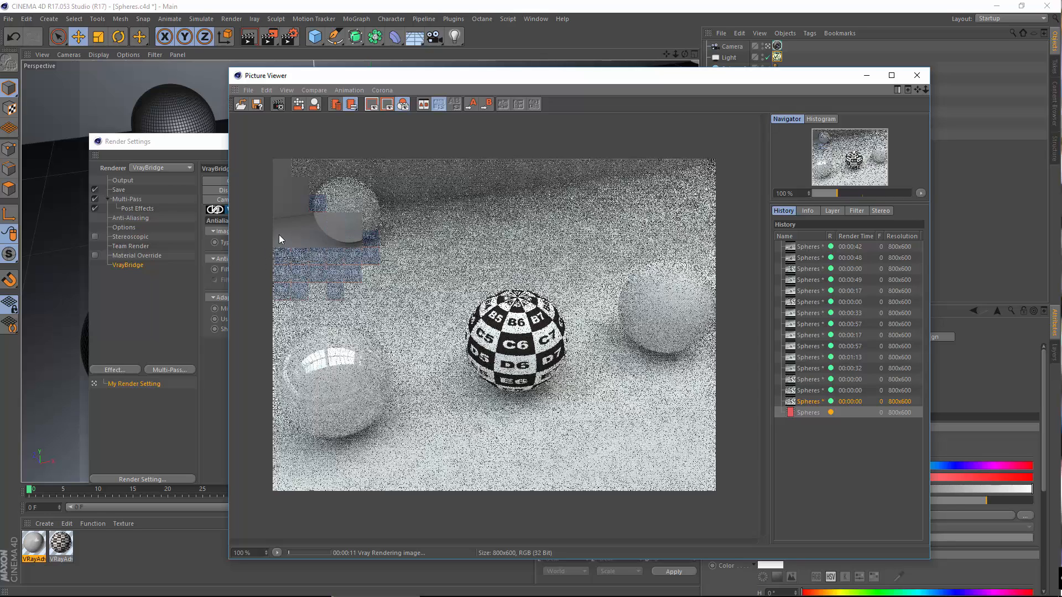
{"action": "scroll", "coordinate": [279, 234], "scroll_direction": "up", "scroll_amount": 1}
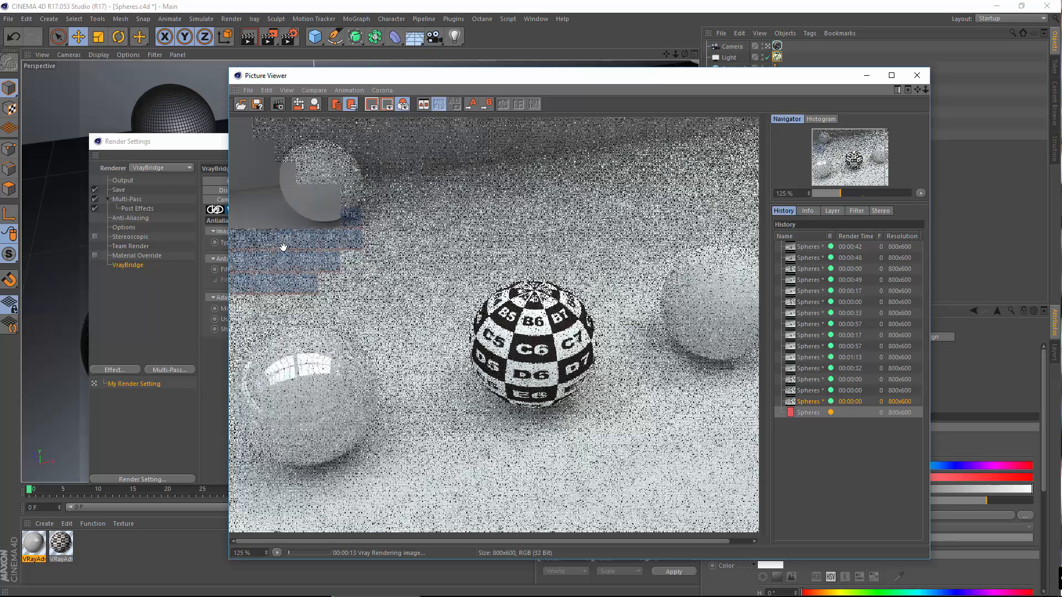
{"action": "scroll", "coordinate": [280, 245], "scroll_direction": "down", "scroll_amount": 1}
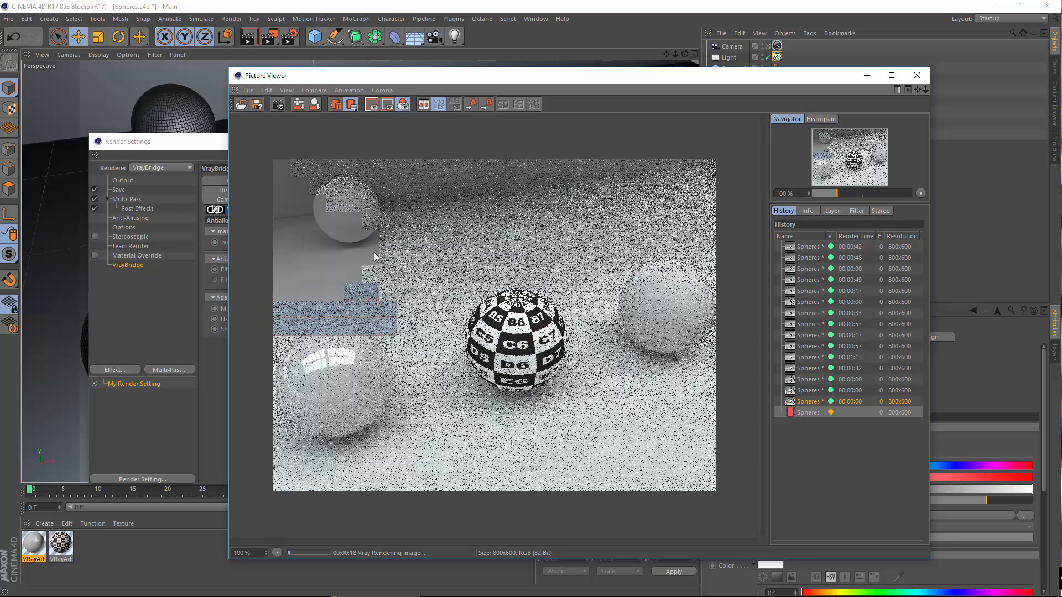
{"action": "left_click", "coordinate": [832, 212]}
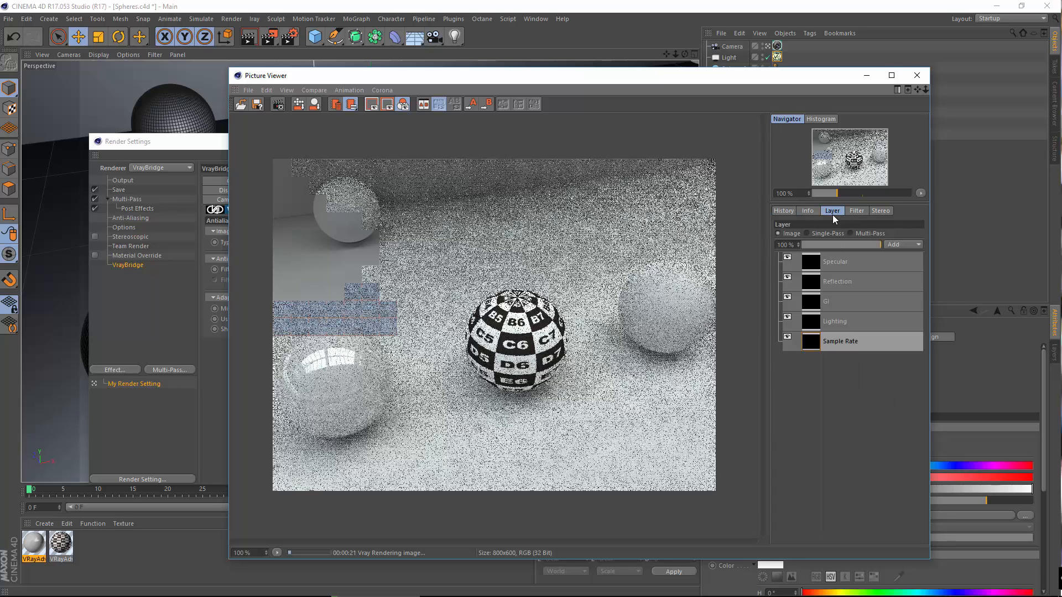
{"action": "left_click", "coordinate": [825, 234]}
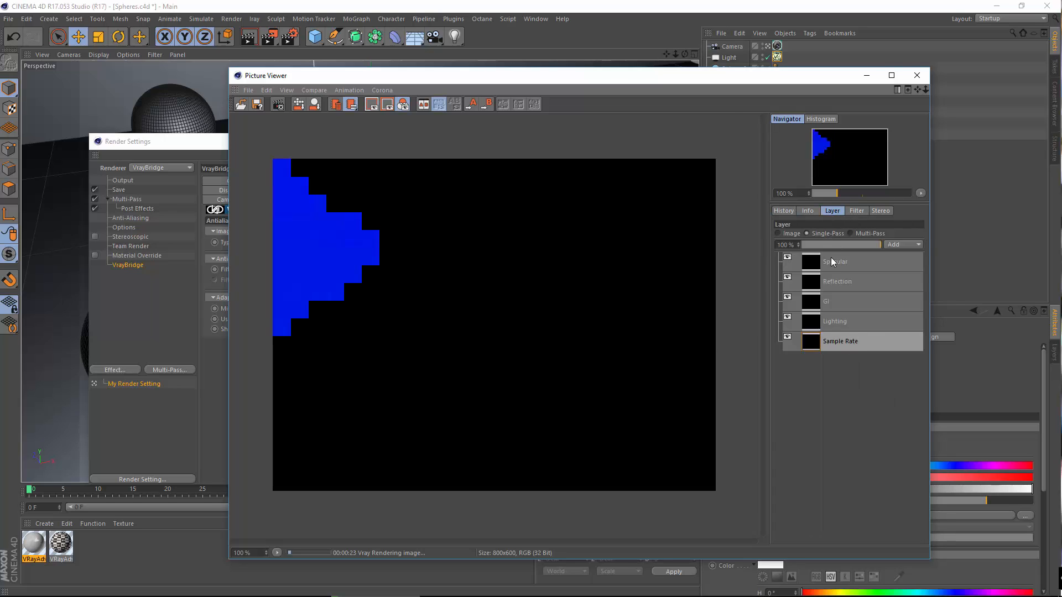
{"action": "left_click", "coordinate": [218, 360]}
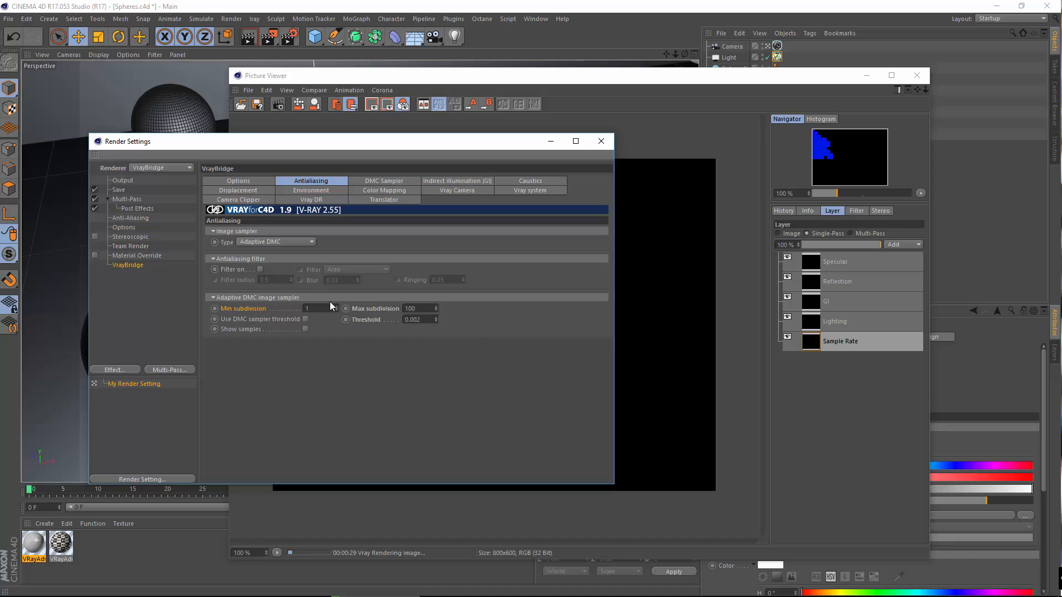
Step: Examine the running render's Sample Rate pass against the Adaptive DMC subdivision settings, and inspect the noise in its full image
{"action": "left_click", "coordinate": [577, 83]}
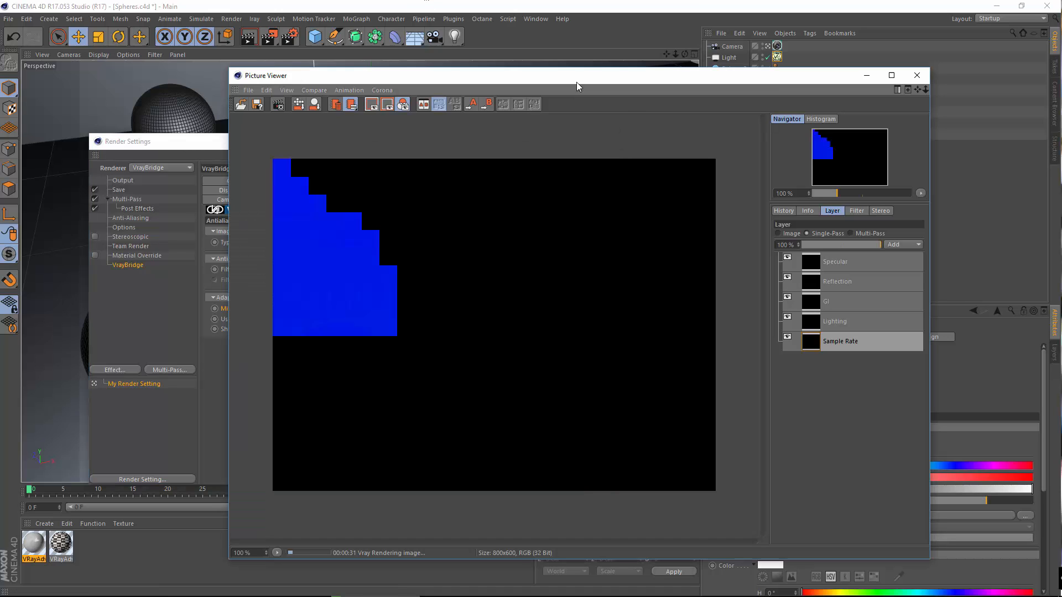
{"action": "left_click", "coordinate": [215, 363]}
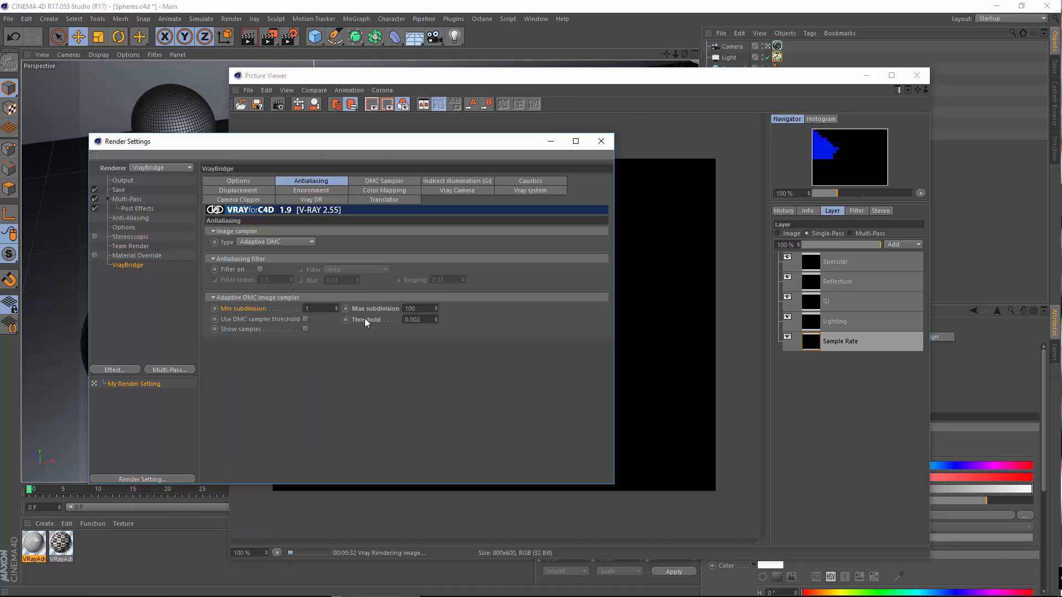
{"action": "left_click", "coordinate": [381, 309]}
{"action": "left_click", "coordinate": [762, 197]}
{"action": "left_click", "coordinate": [788, 232]}
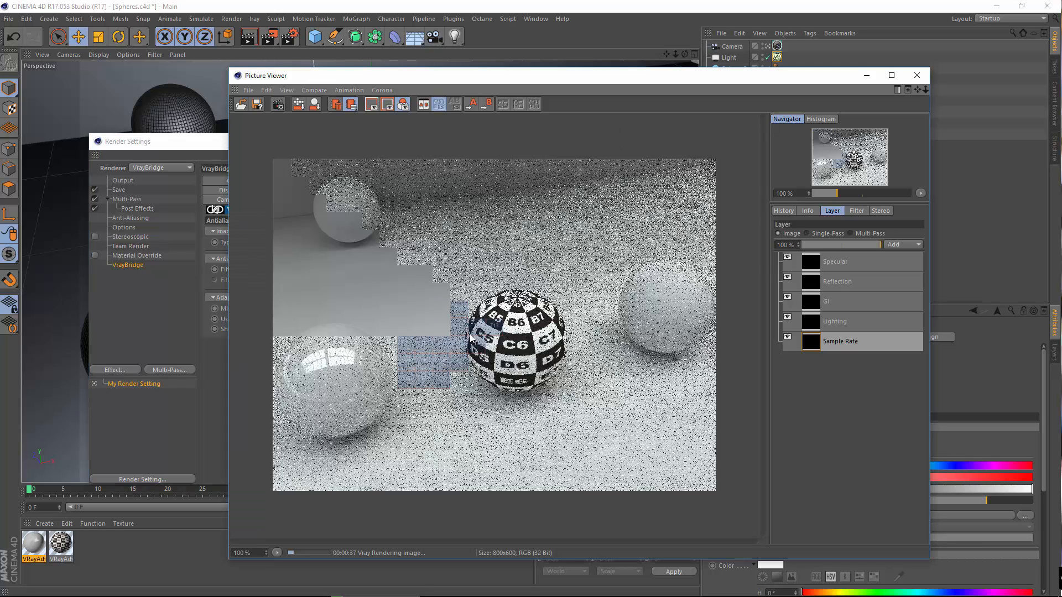
{"action": "scroll", "coordinate": [307, 338], "scroll_direction": "up", "scroll_amount": 1}
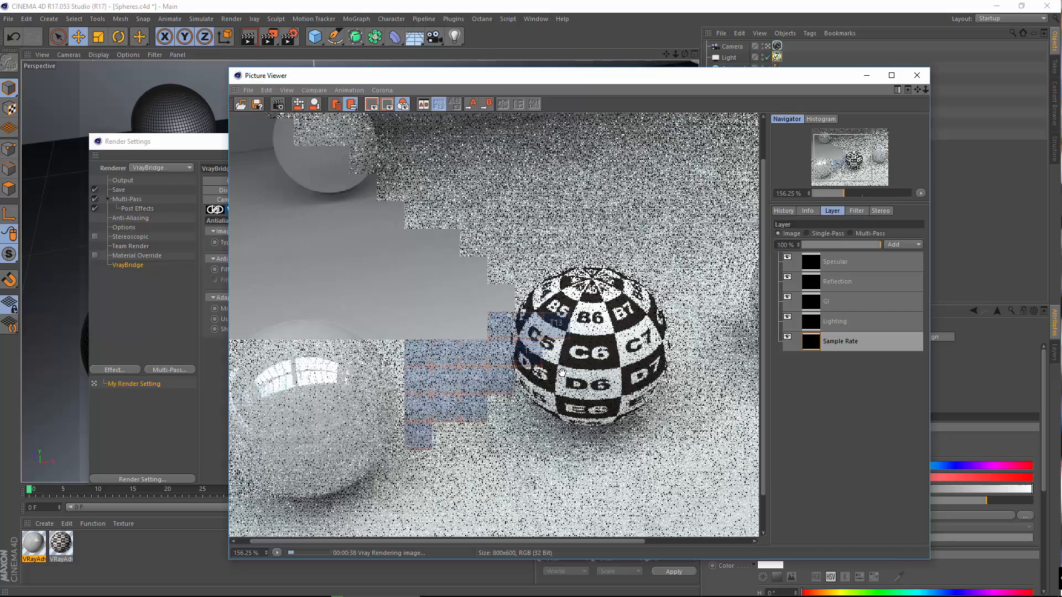
{"action": "scroll", "coordinate": [340, 329], "scroll_direction": "up", "scroll_amount": 1}
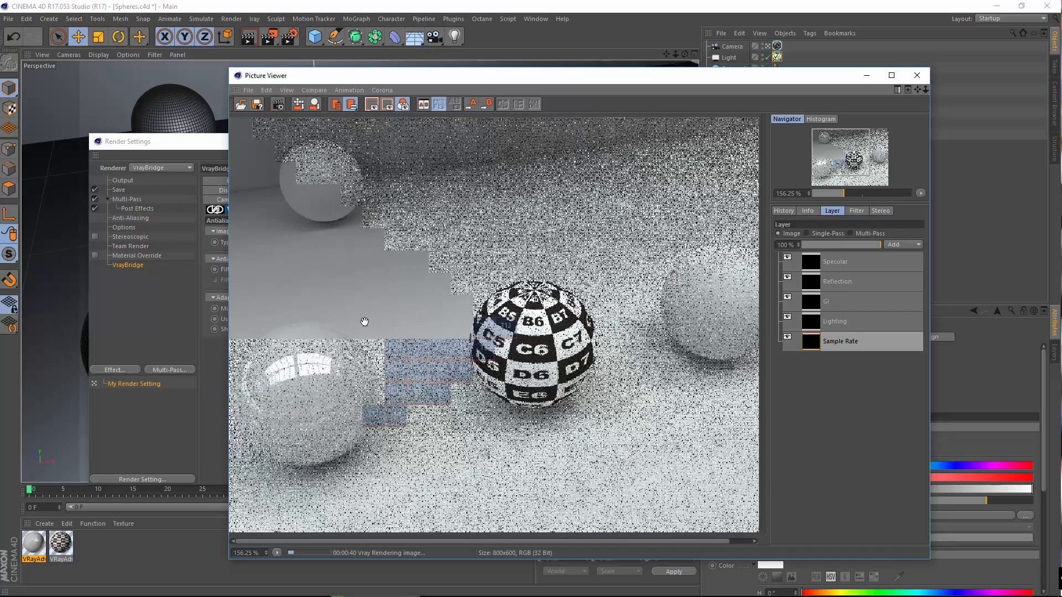
{"action": "scroll", "coordinate": [363, 320], "scroll_direction": "down", "scroll_amount": 1}
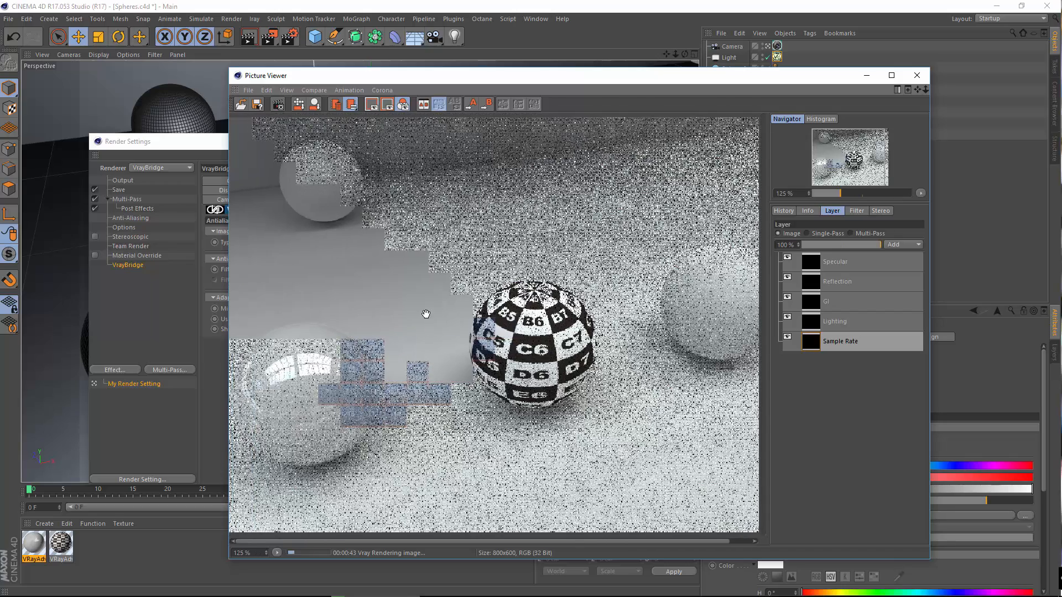
{"action": "scroll", "coordinate": [426, 315], "scroll_direction": "down", "scroll_amount": 2}
Step: Stop the running render and turn on the antialiasing filter with its type set to Lanczos
{"action": "left_click", "coordinate": [916, 75]}
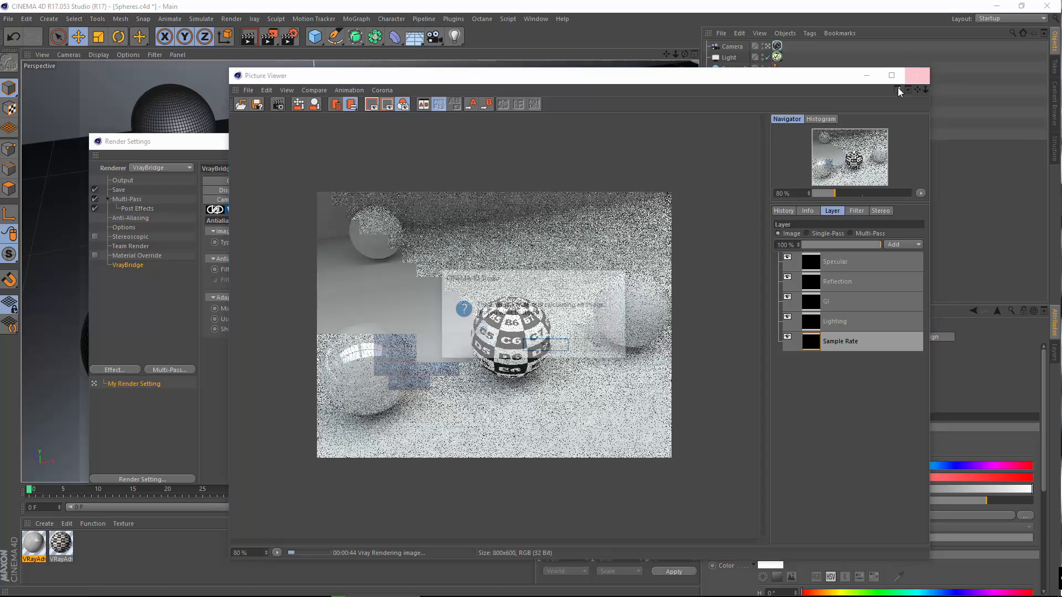
{"action": "left_click", "coordinate": [539, 344]}
{"action": "left_click", "coordinate": [260, 270]}
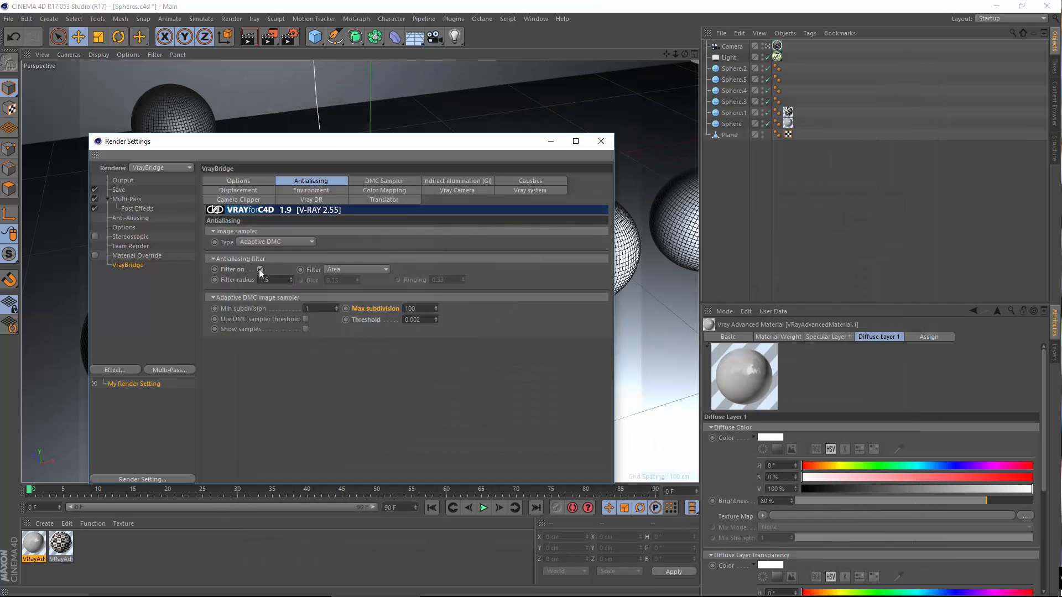
{"action": "left_click", "coordinate": [374, 270]}
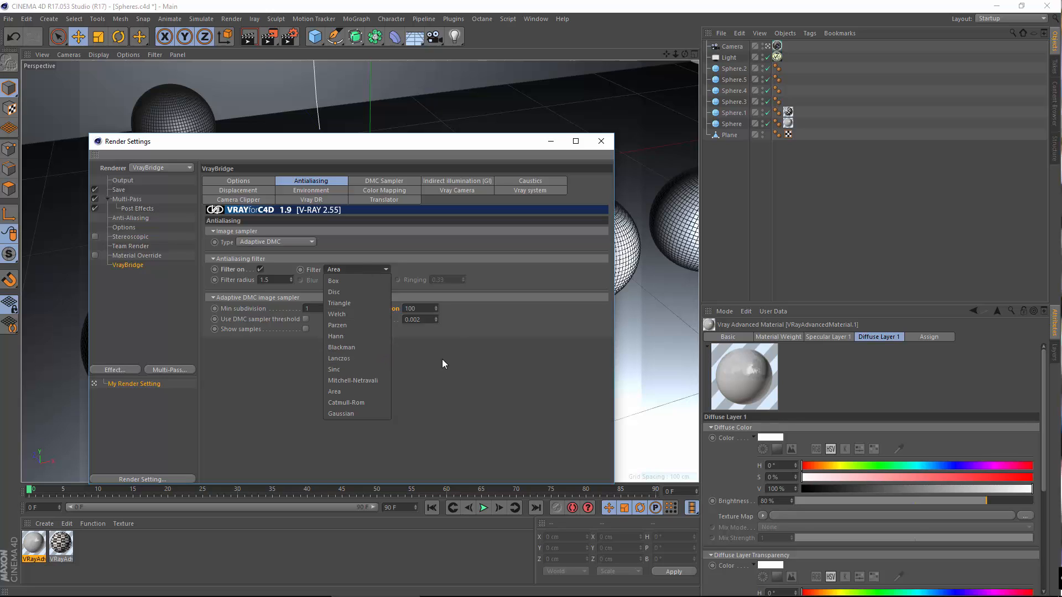
{"action": "left_click", "coordinate": [339, 358]}
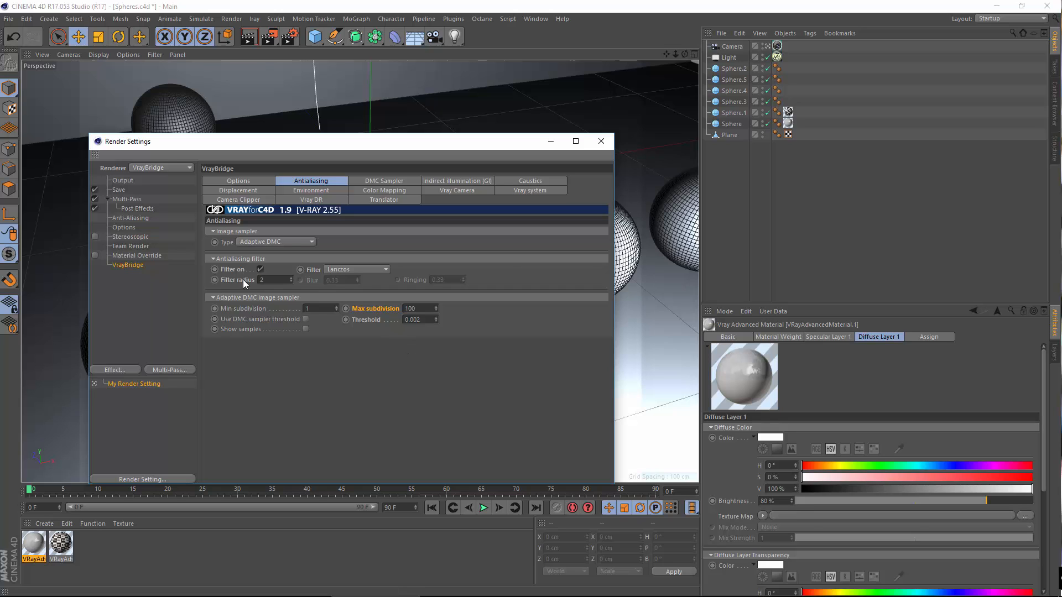
Step: Start a new render to the Picture Viewer, show the render history and inspect the finished areas of the image up close
{"action": "left_click", "coordinate": [226, 20]}
{"action": "left_click", "coordinate": [274, 69]}
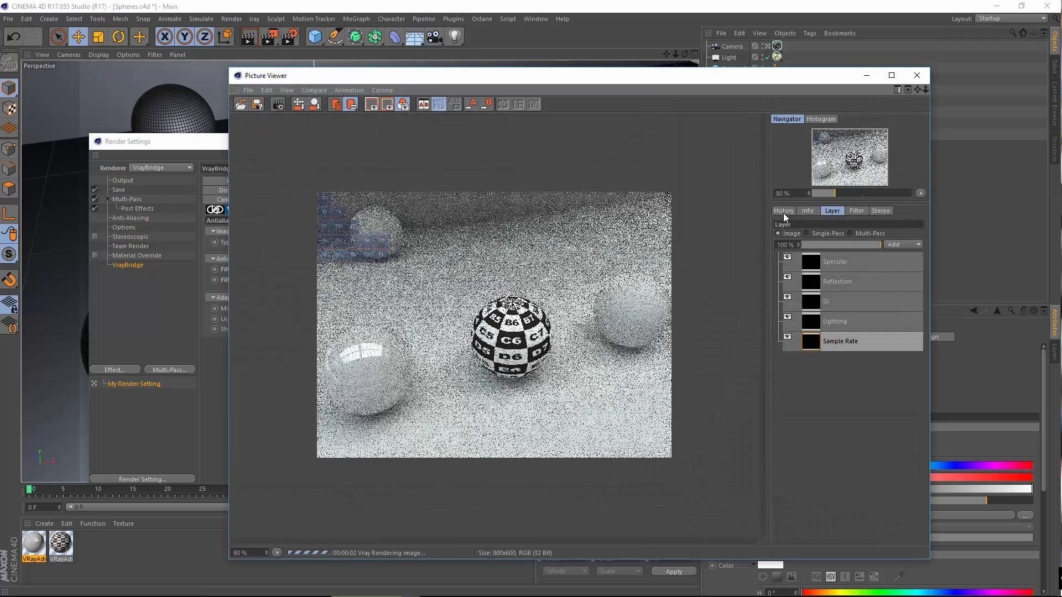
{"action": "left_click", "coordinate": [783, 212]}
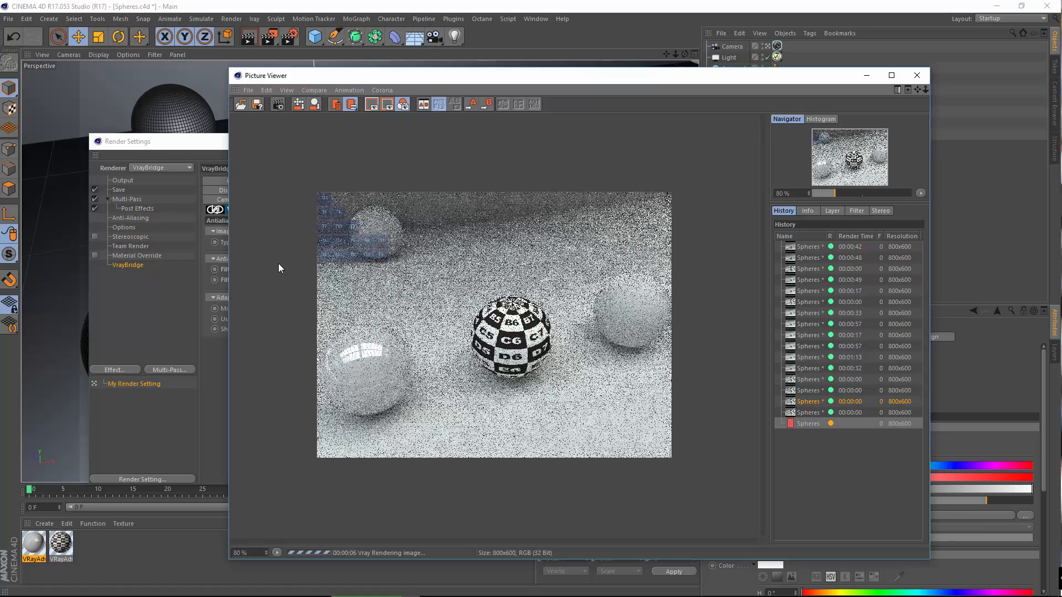
{"action": "scroll", "coordinate": [278, 263], "scroll_direction": "up", "scroll_amount": 1}
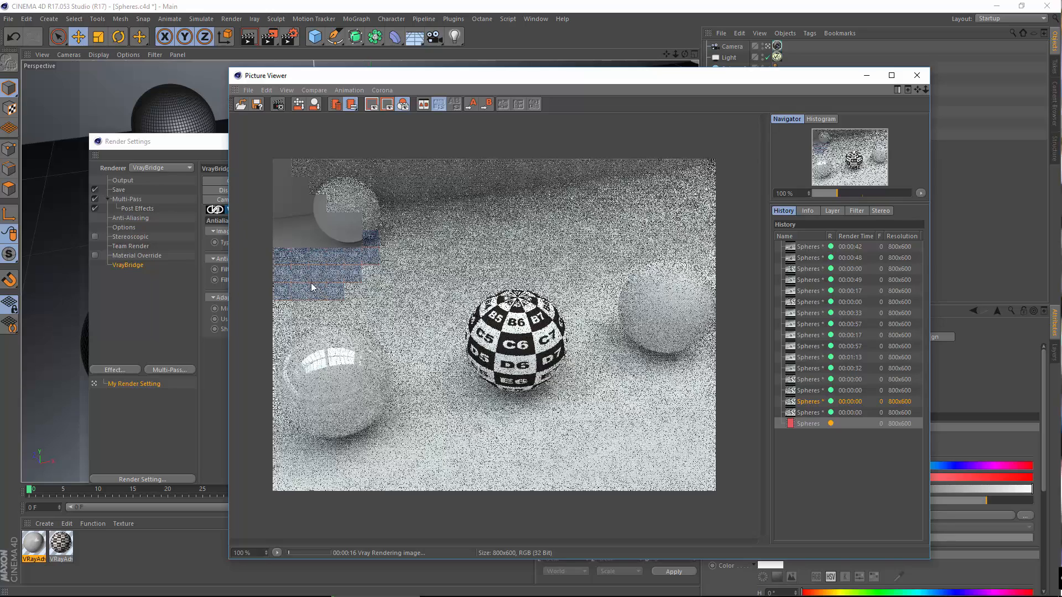
{"action": "scroll", "coordinate": [311, 283], "scroll_direction": "up", "scroll_amount": 1}
{"action": "scroll", "coordinate": [356, 282], "scroll_direction": "down", "scroll_amount": 1}
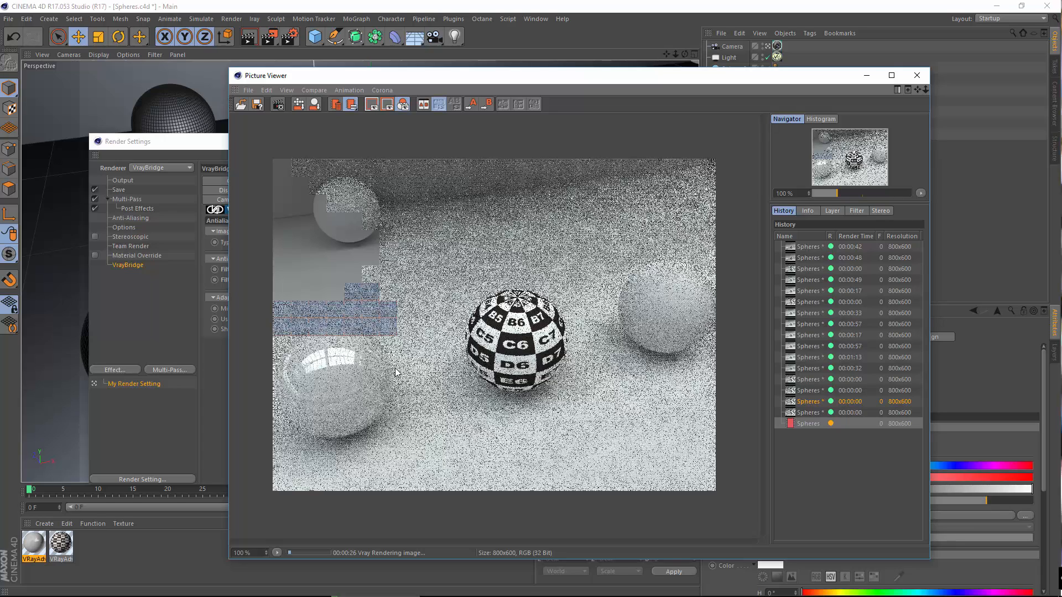
Step: Compare the running Lanczos-filtered render with the previous stopped render and the completed 00:01:13 render in the history
{"action": "left_click", "coordinate": [809, 414]}
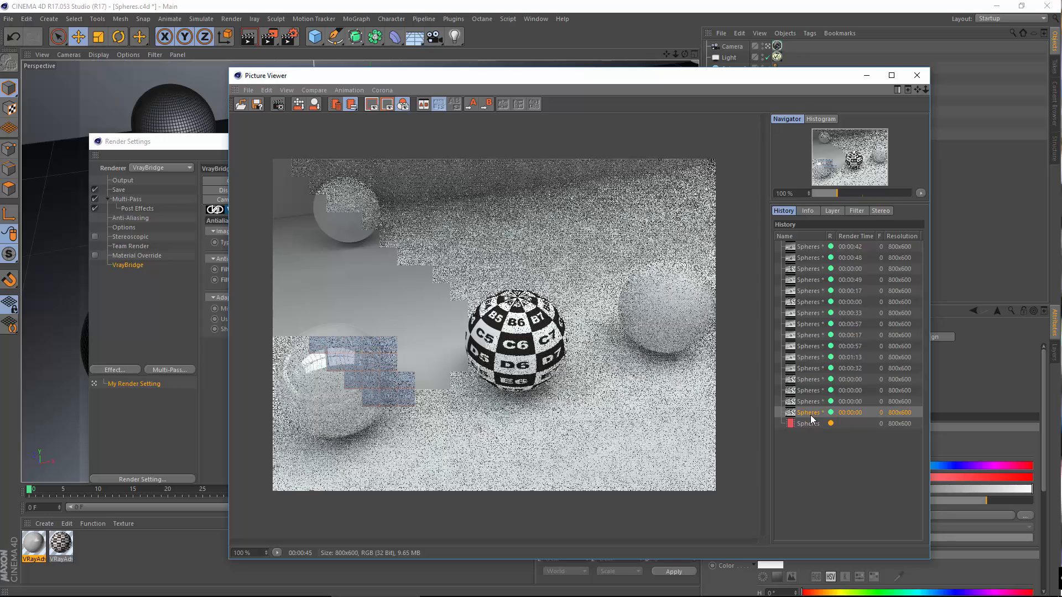
{"action": "left_click", "coordinate": [807, 424]}
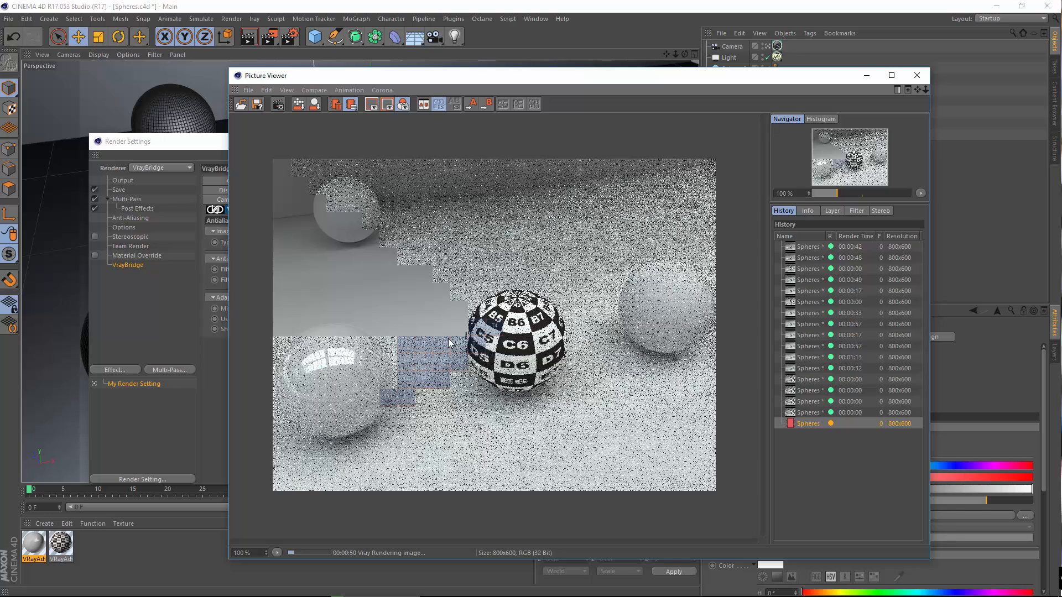
{"action": "left_click", "coordinate": [813, 357]}
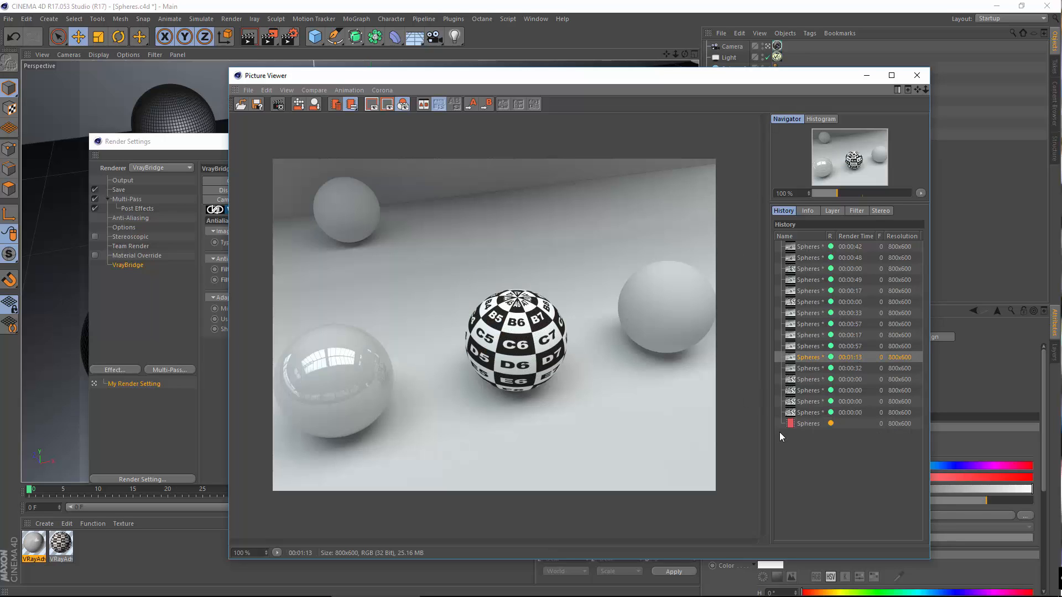
{"action": "left_click", "coordinate": [814, 423]}
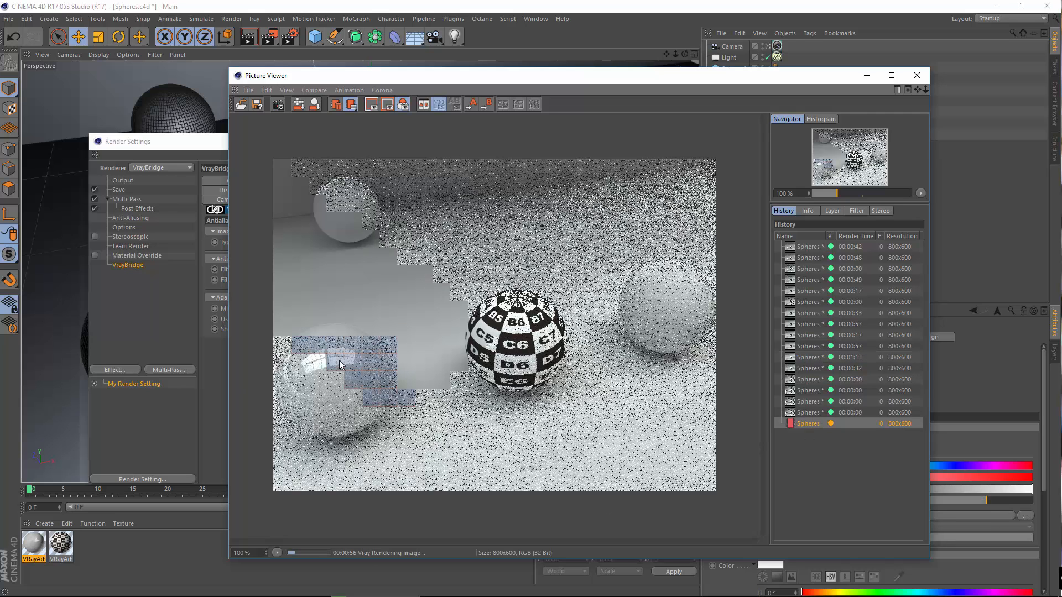